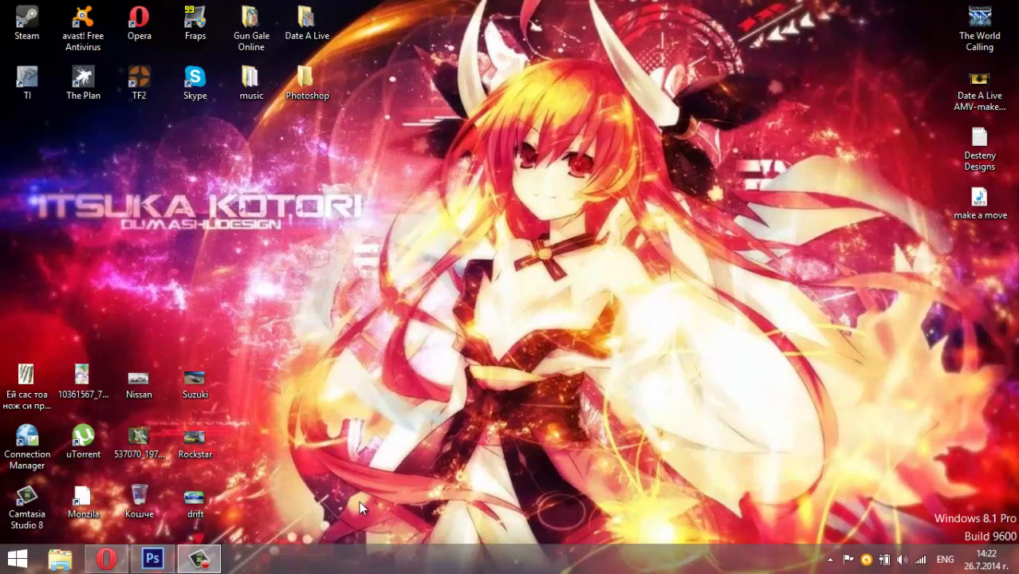
Minimize the Camtasia recorder panel and restore Opera showing the YouTube channel page.
left_click(199, 559)
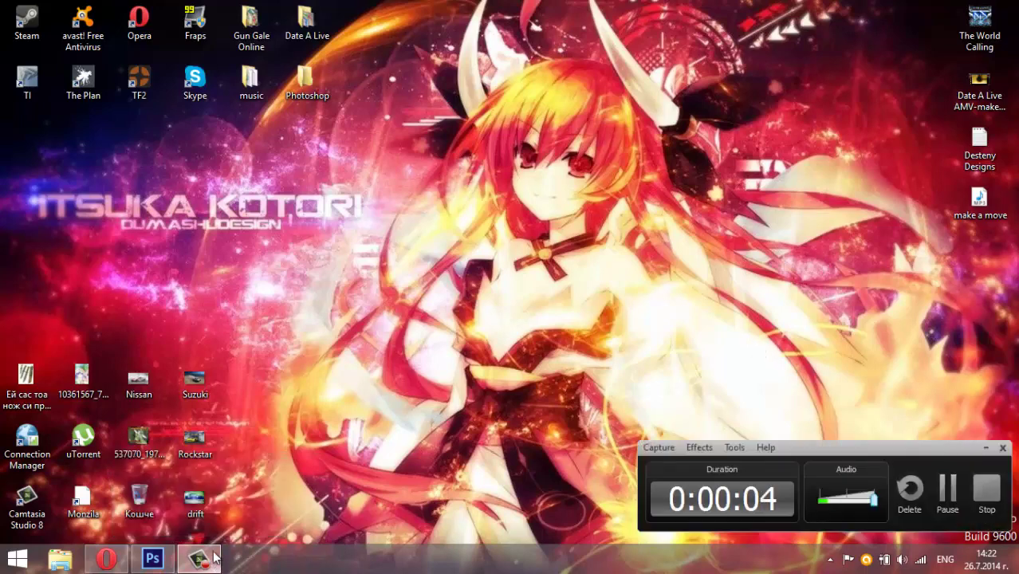
mouse_move(463, 291)
left_mouse_down()
mouse_move(798, 438)
mouse_move(458, 19)
left_mouse_up()
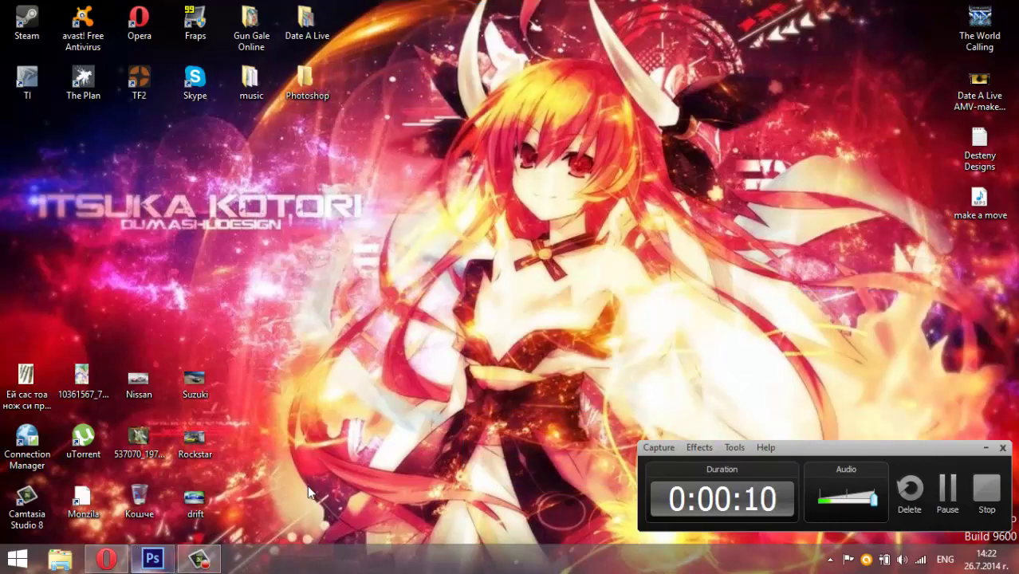
left_click_drag(797, 297, 335, 443)
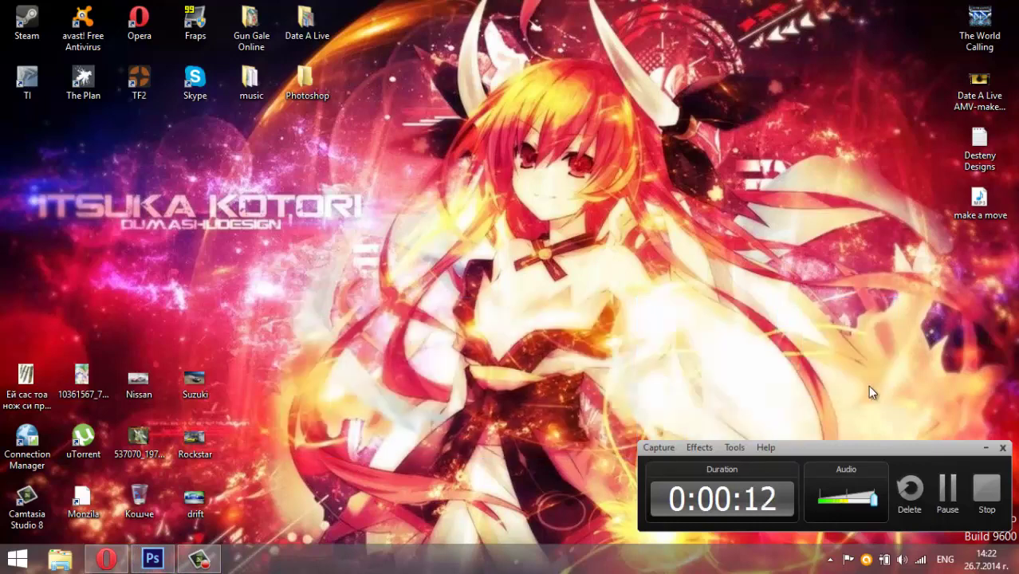
mouse_move(761, 343)
left_mouse_down()
mouse_move(633, 416)
mouse_move(803, 399)
left_mouse_up()
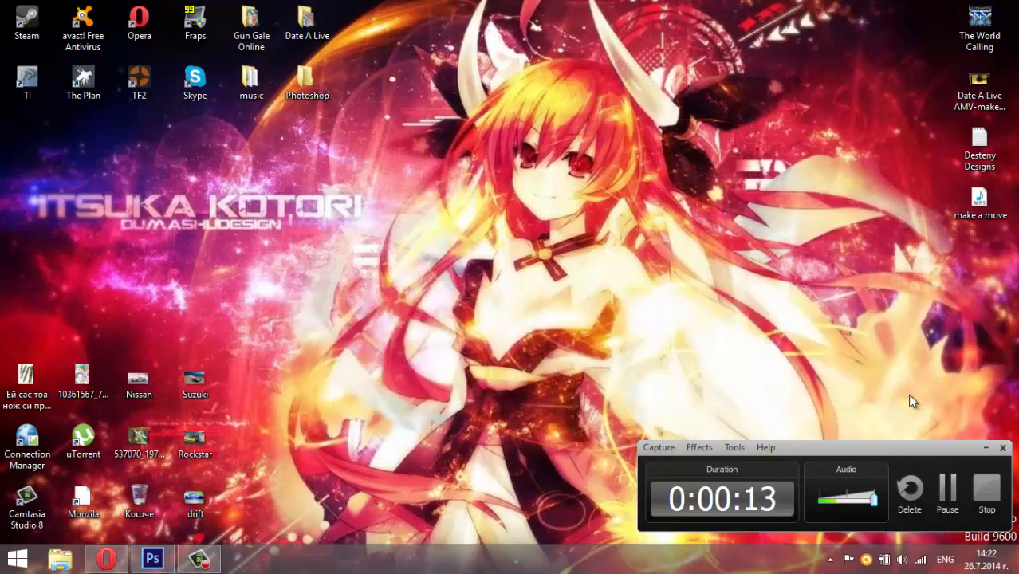
left_click(986, 452)
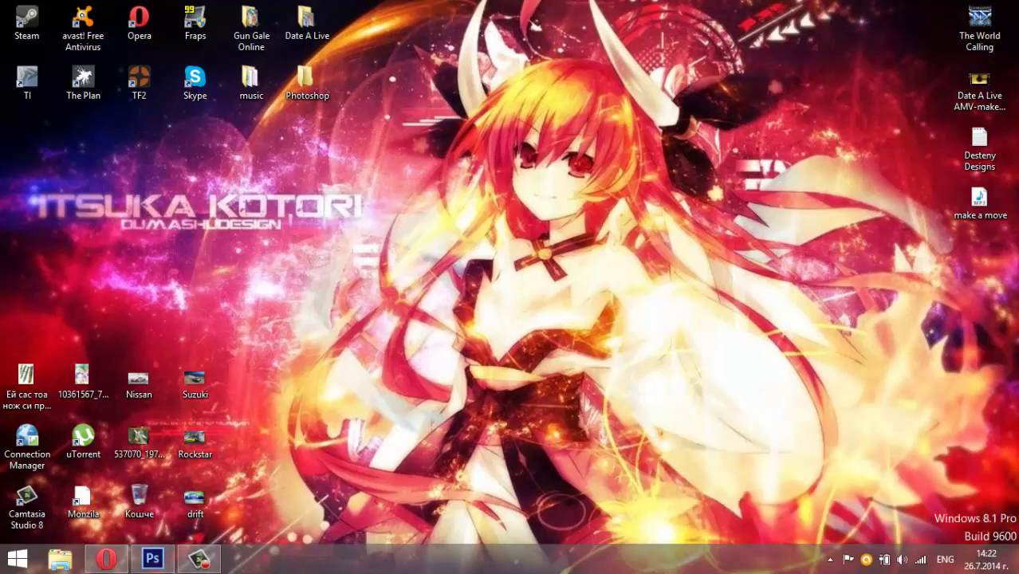
left_click(104, 559)
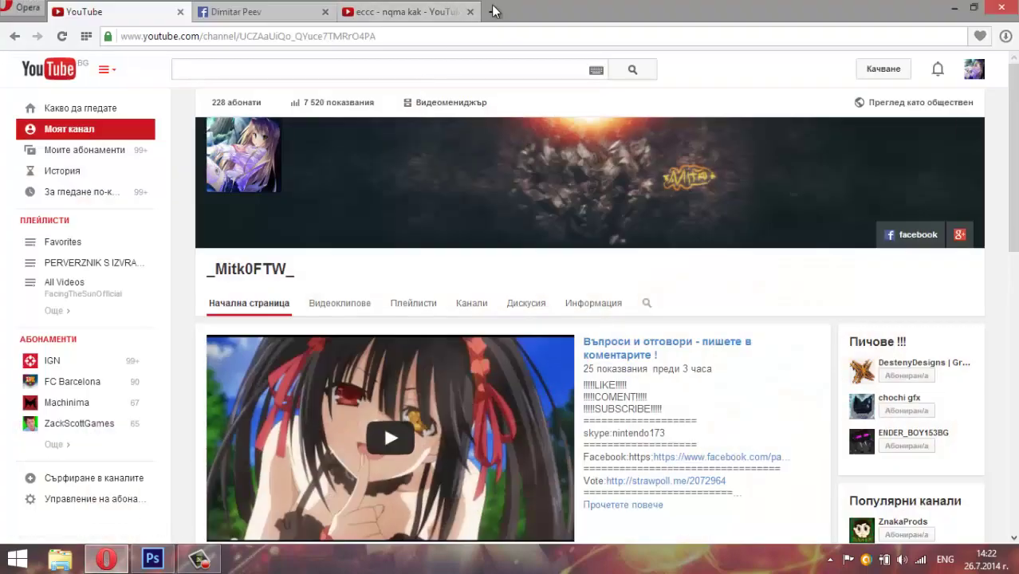
Pause and resume the screen recording on the zamunda.net results tab.
left_click(198, 559)
left_click(947, 491)
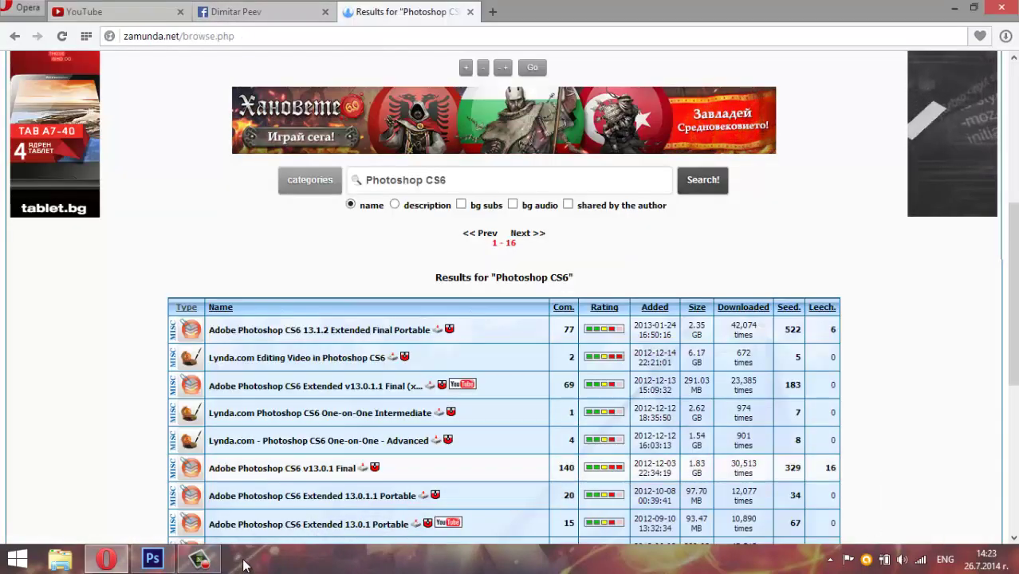
left_click(198, 559)
left_click(192, 563)
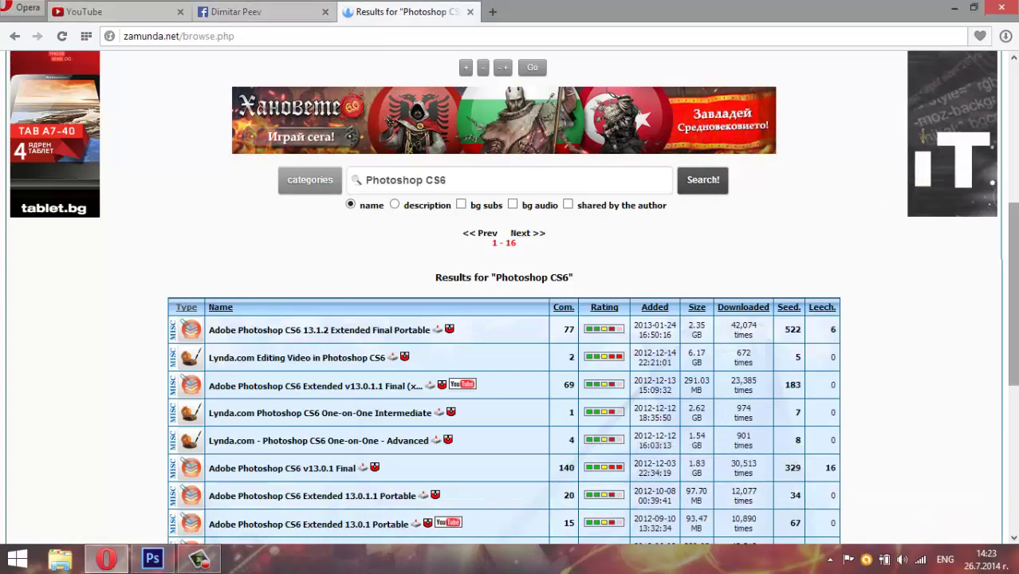
Scroll through the zamunda.net Photoshop CS6 search results, then minimize Opera.
scroll(1001, 286, "up", 1)
scroll(1001, 286, "down", 1)
scroll(997, 263, "up", 1)
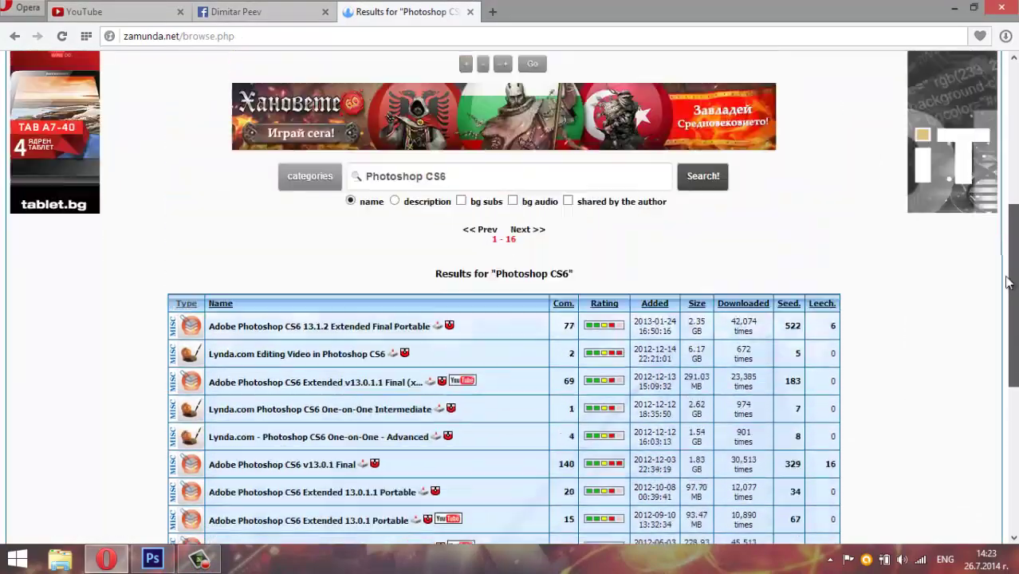
scroll(992, 231, "up", 2)
scroll(985, 185, "up", 2)
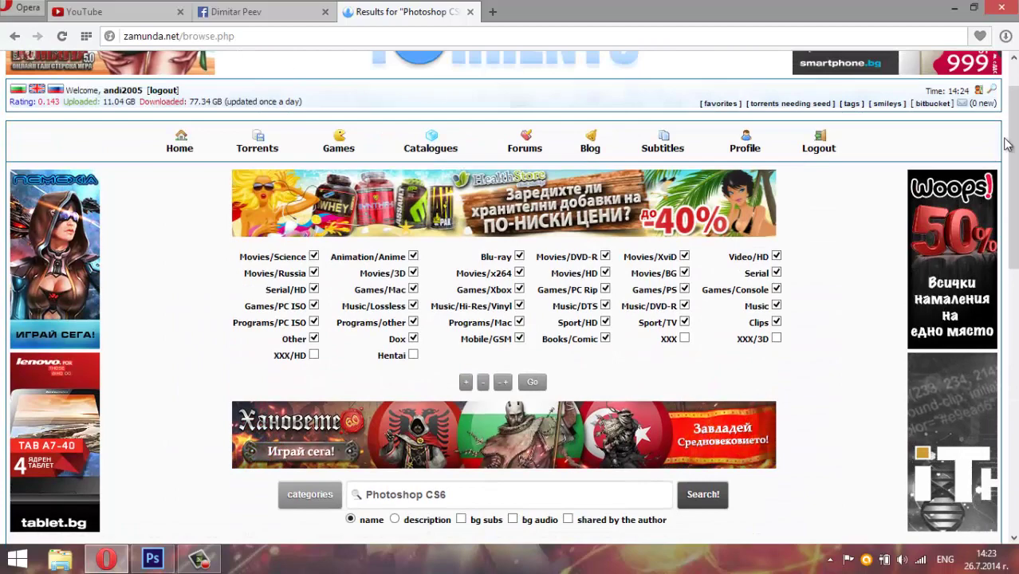
scroll(985, 185, "down", 1)
scroll(511, 297, "up", 1)
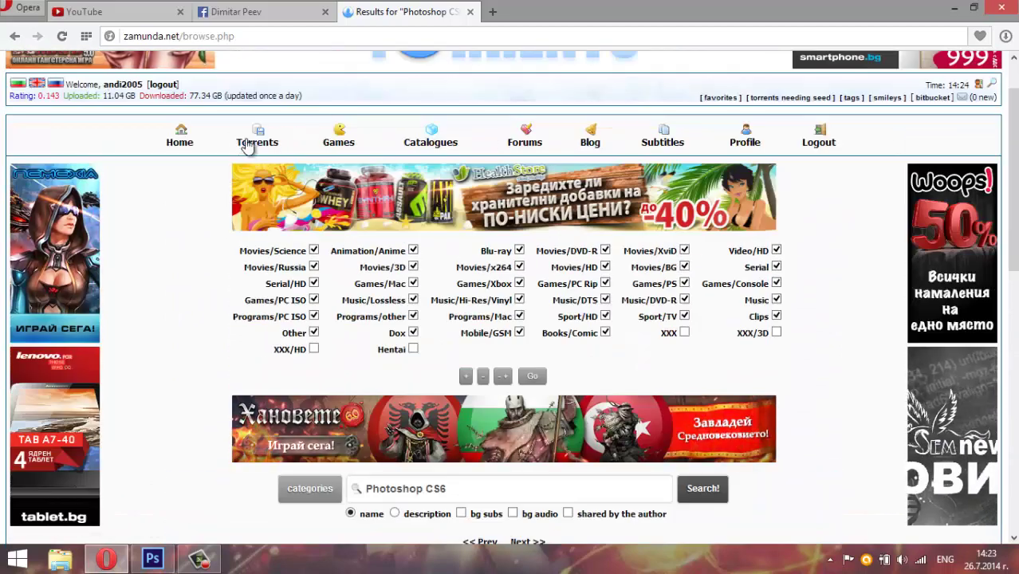
scroll(510, 297, "down", 3)
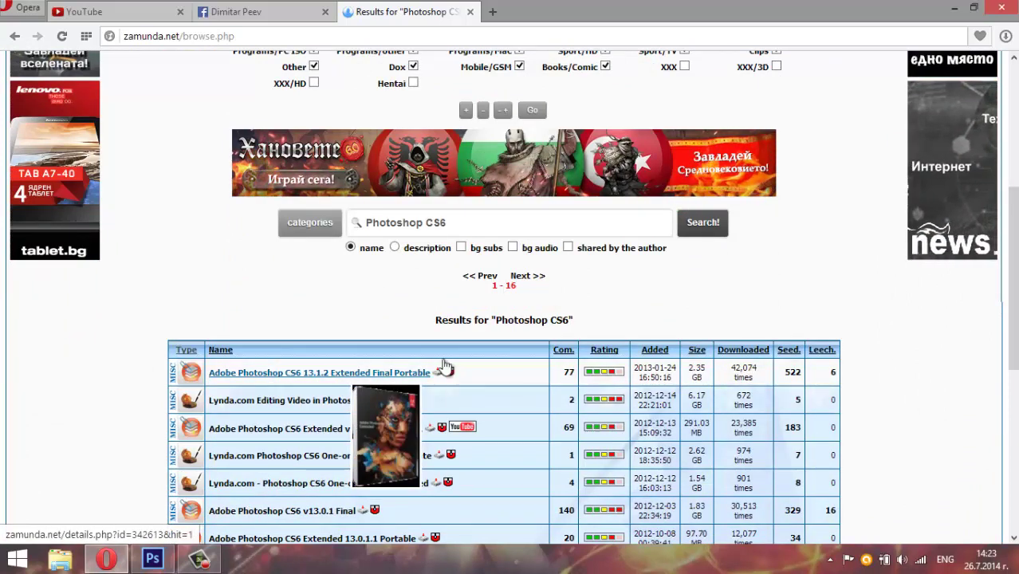
left_click(953, 8)
left_click_drag(728, 107, 520, 393)
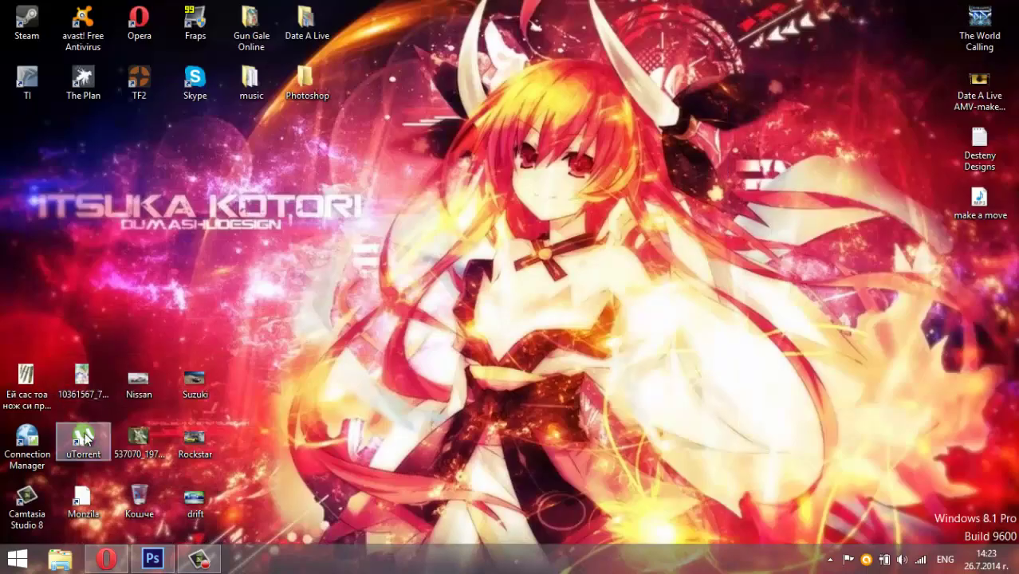
left_click_drag(273, 196, 717, 349)
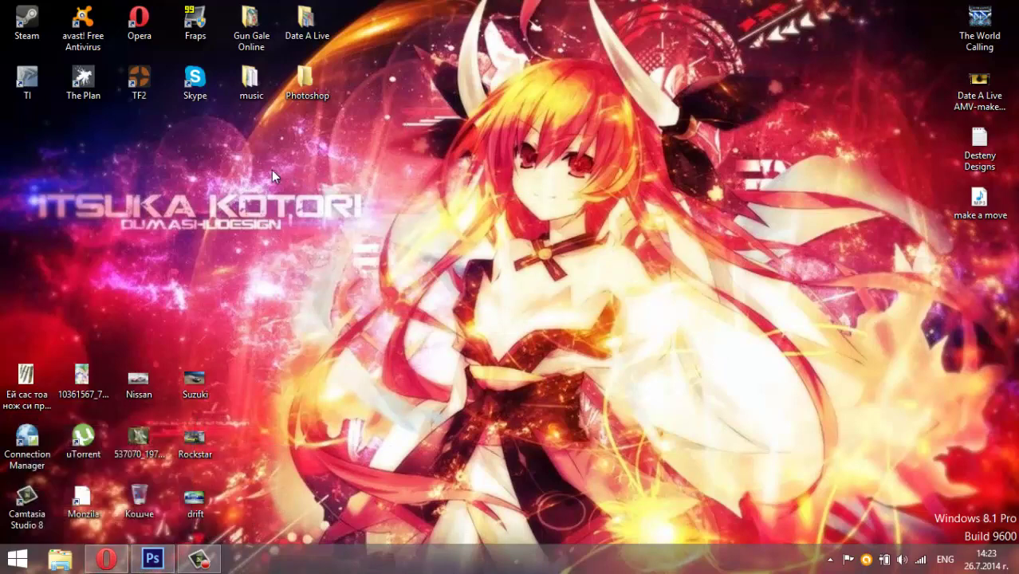
left_click(60, 558)
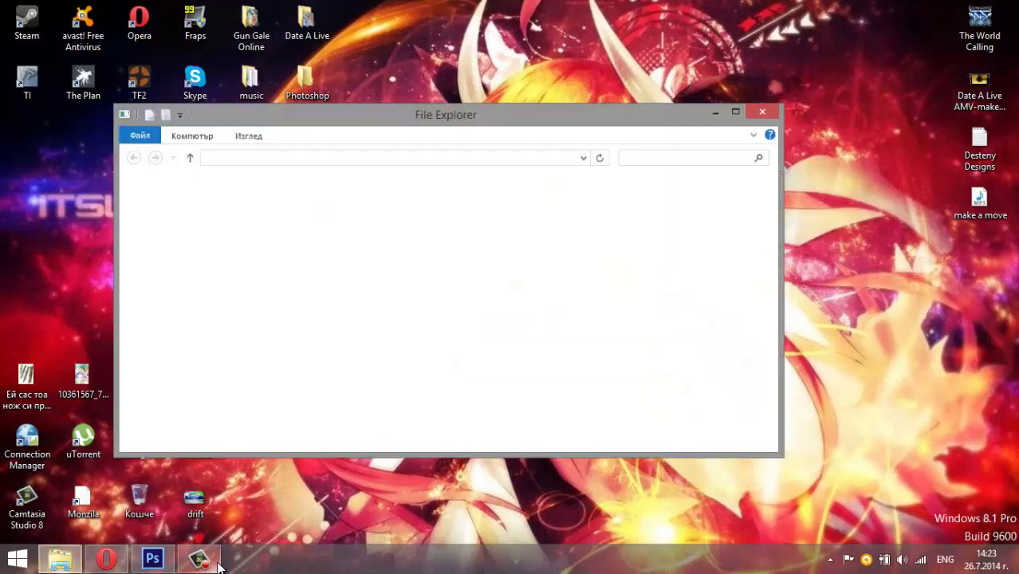
double_click(307, 237)
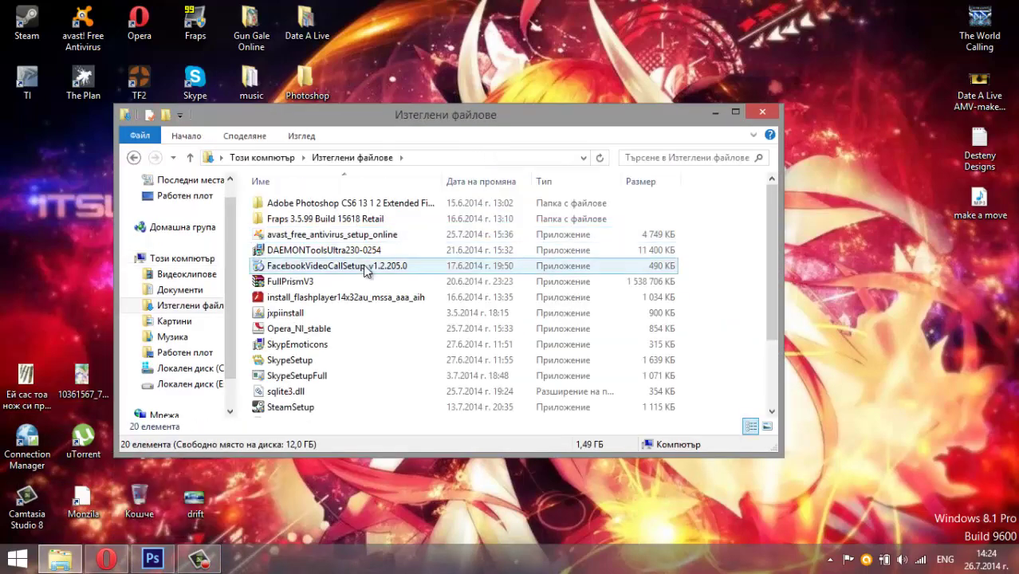
double_click(327, 203)
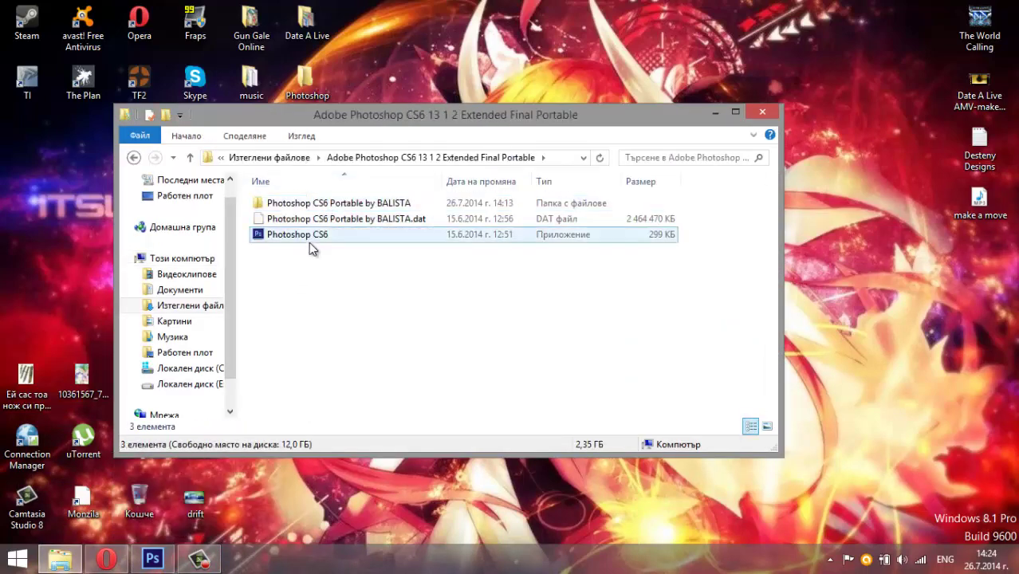
left_click_drag(312, 295, 341, 358)
left_click(308, 238)
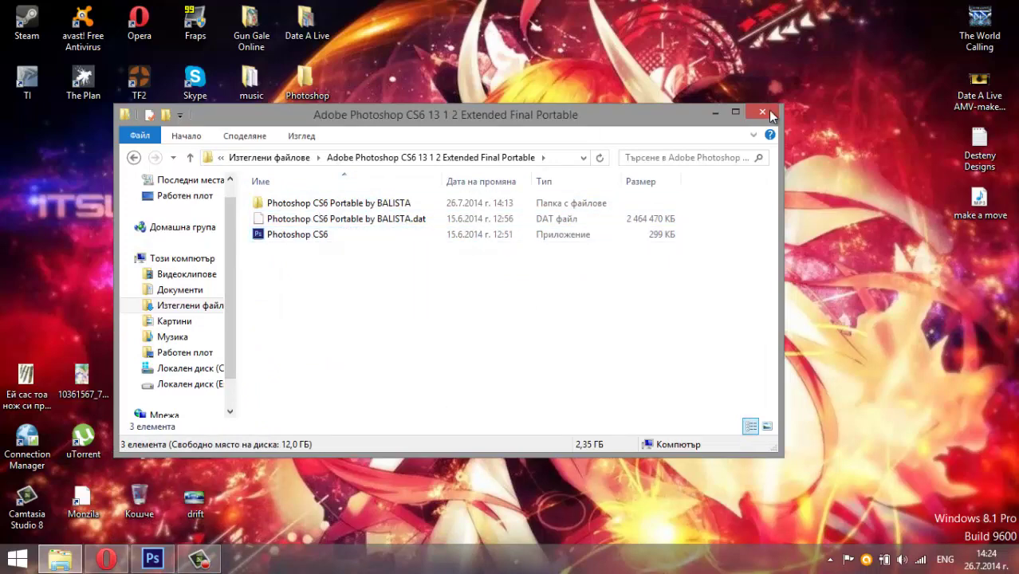
key("alt+F4")
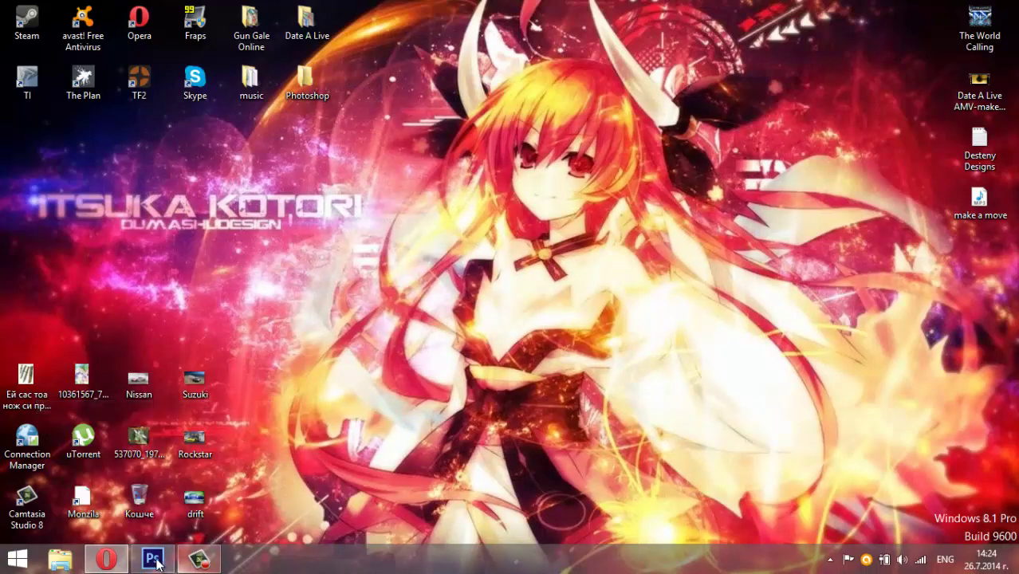
Bring Photoshop CS6 to the front and hide the recorder controls.
left_click(200, 560)
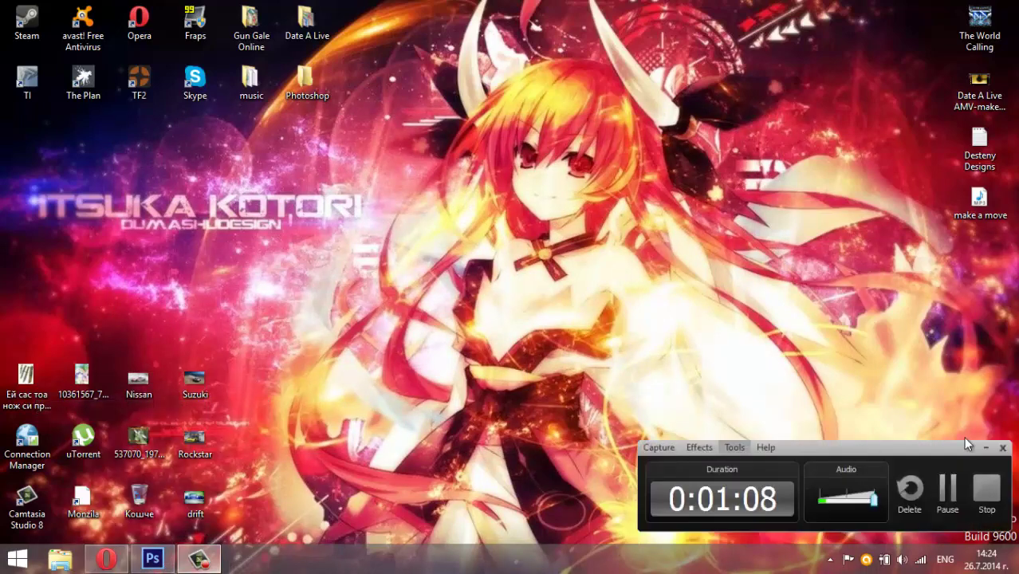
left_click(151, 559)
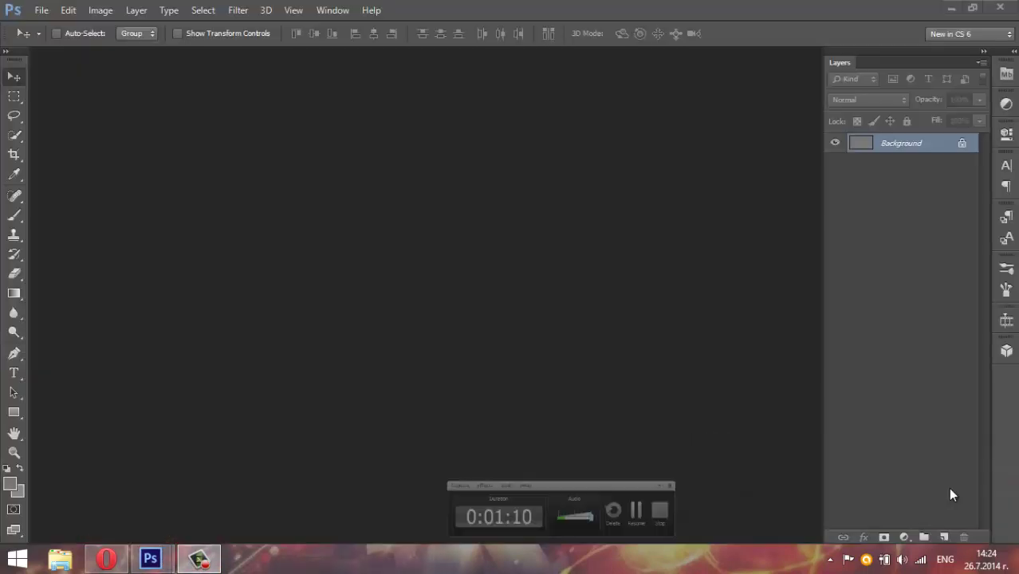
left_click(200, 560)
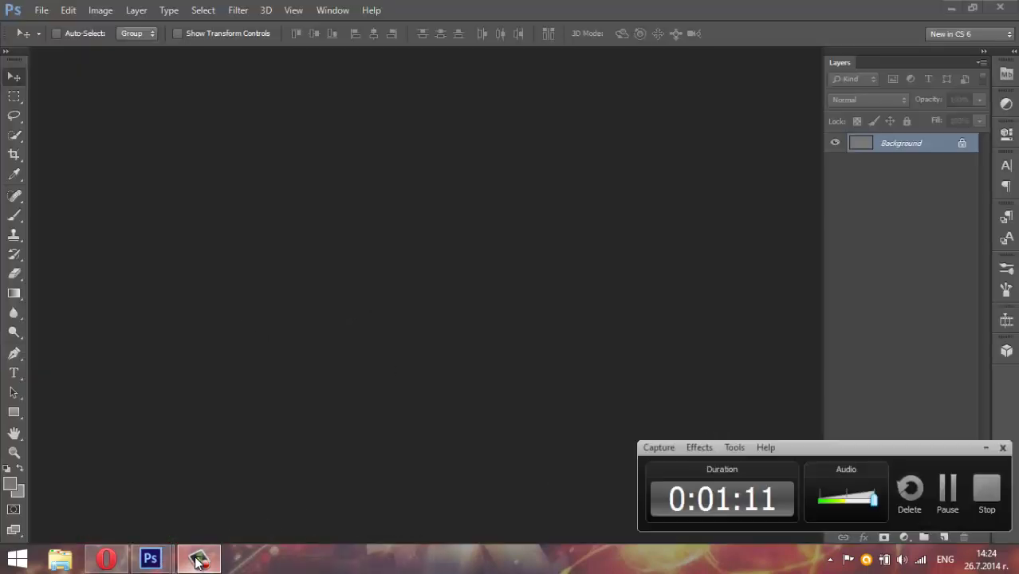
left_click(199, 561)
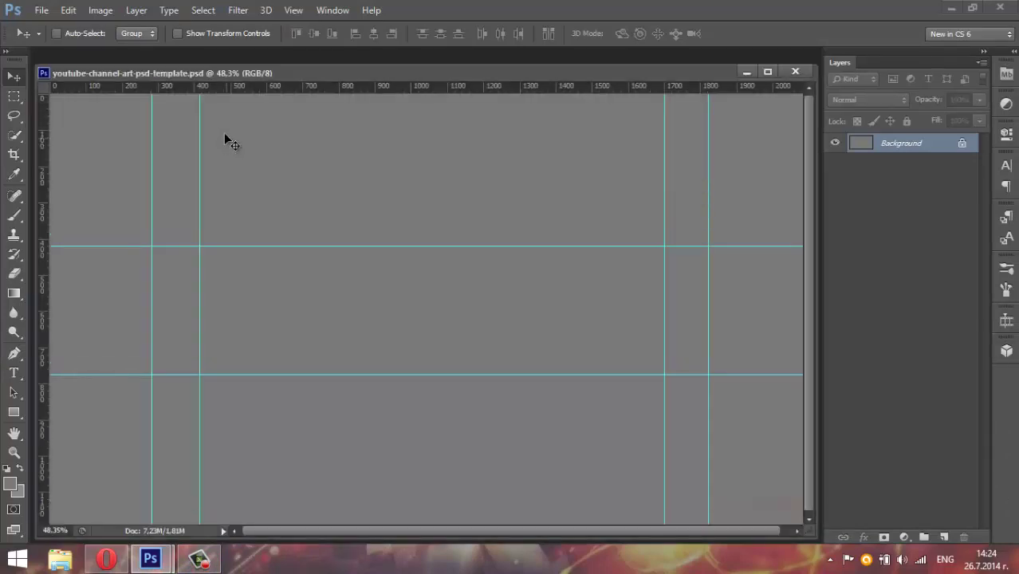
Hide the rulers and dock the youtube-channel-art template as a tab.
key("ctrl+r")
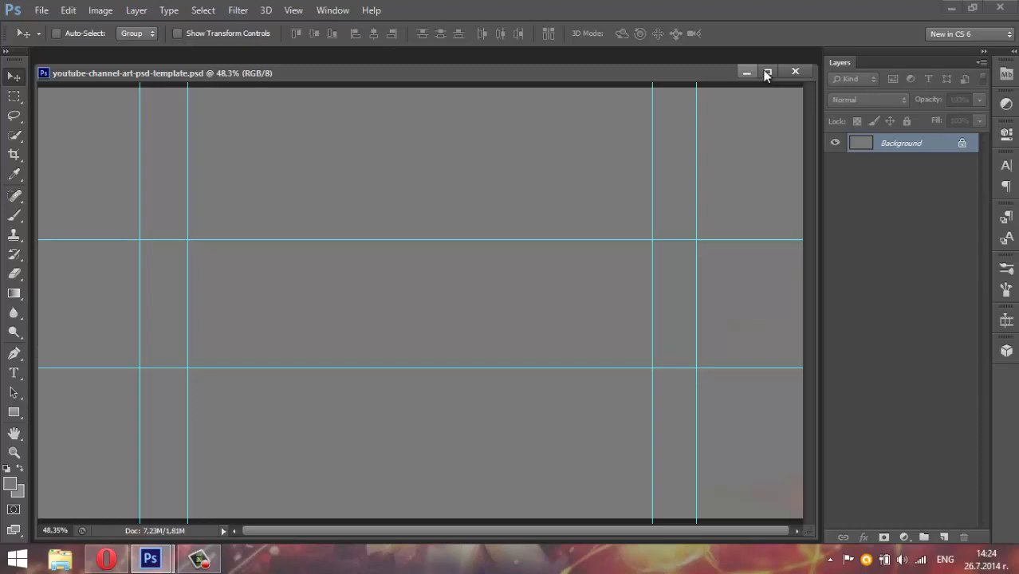
left_click(766, 73)
left_click(972, 8)
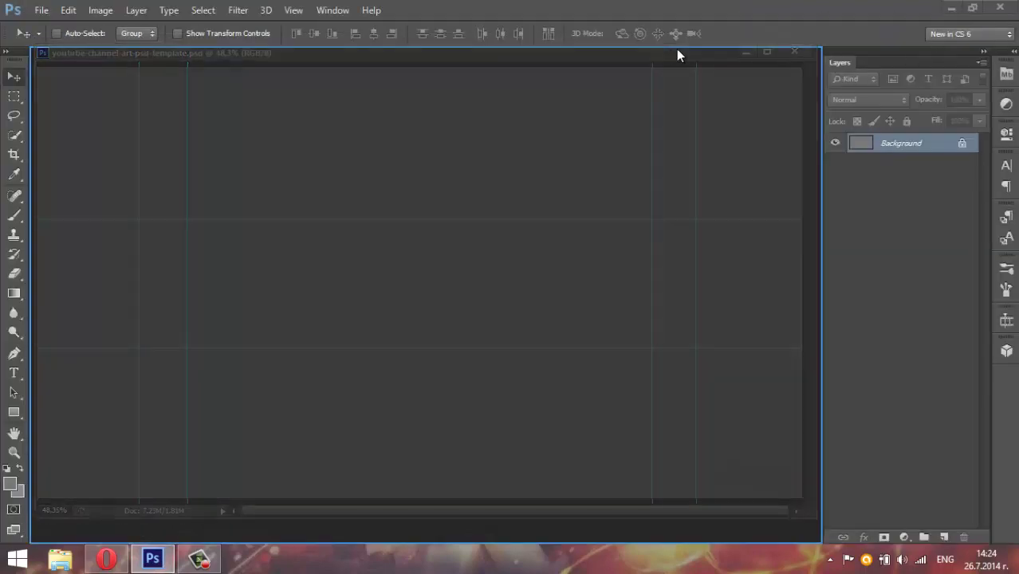
left_click_drag(669, 72, 676, 49)
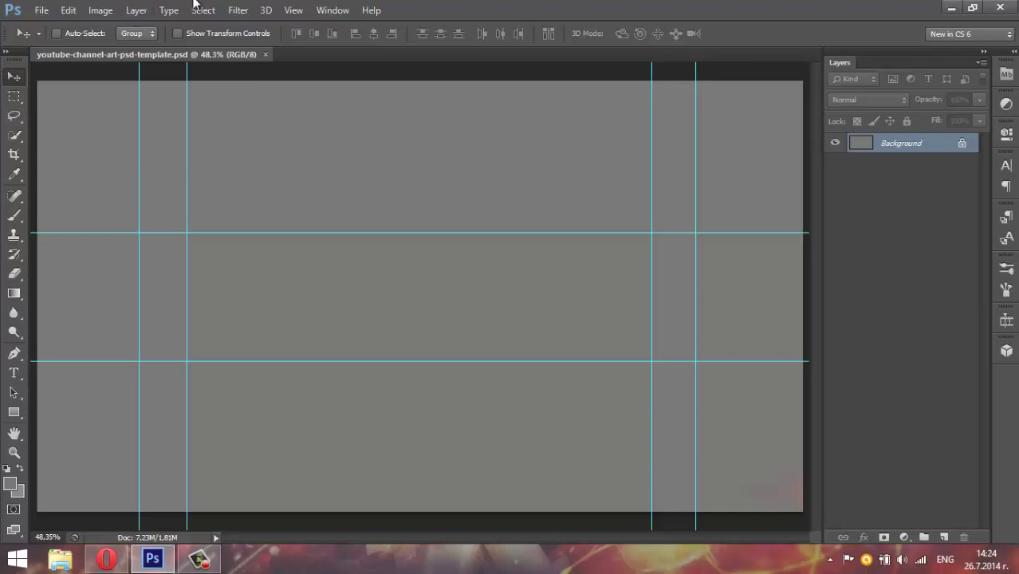
Create a new 1366×768 document named avatar.
left_click(41, 9)
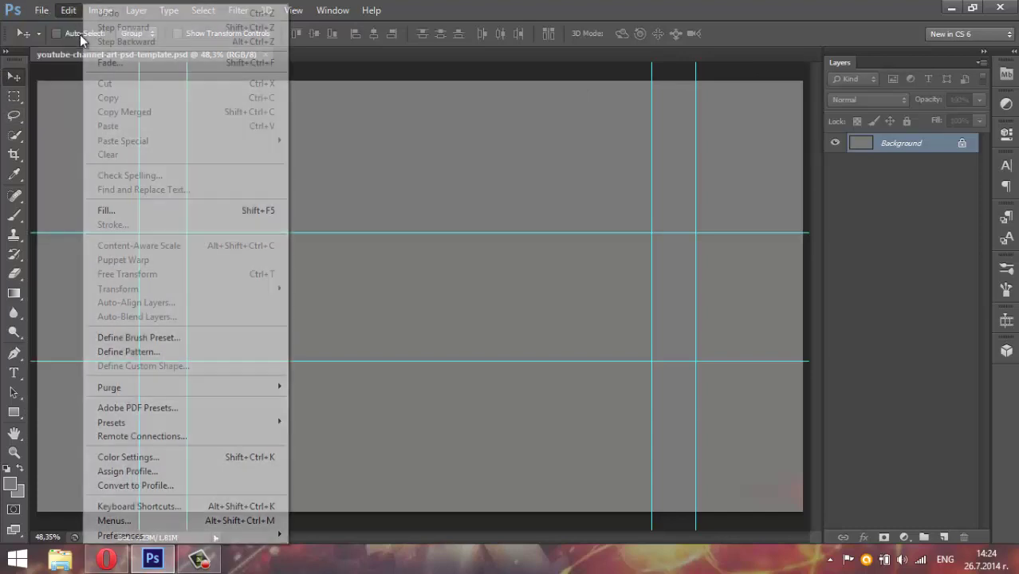
key("Escape")
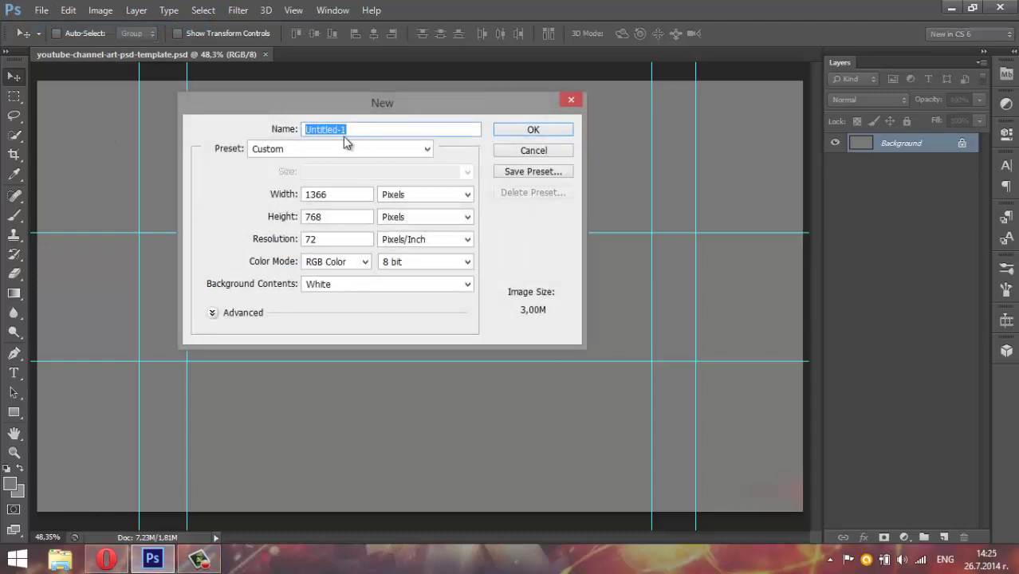
key("BackSpace")
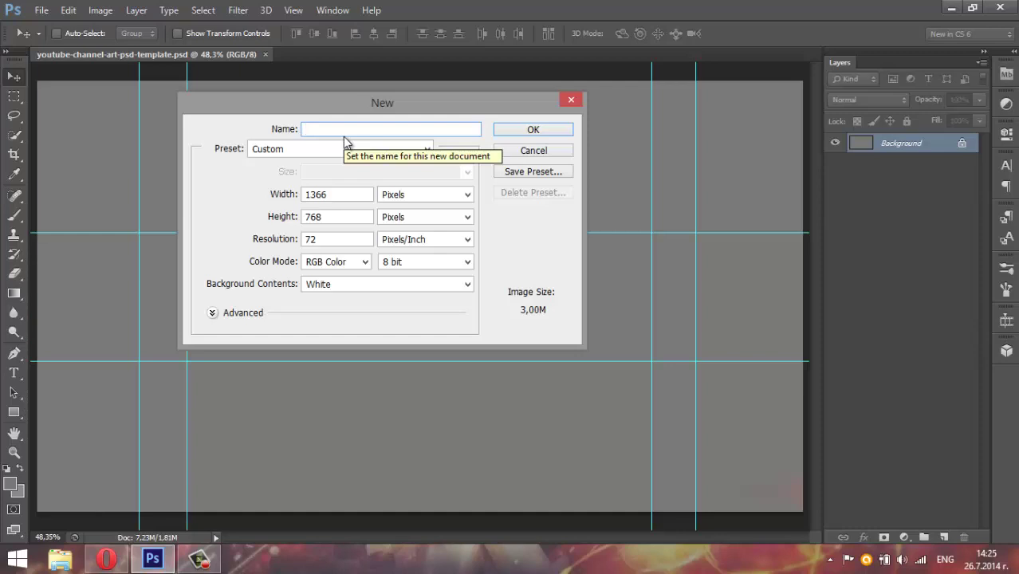
type("avatar")
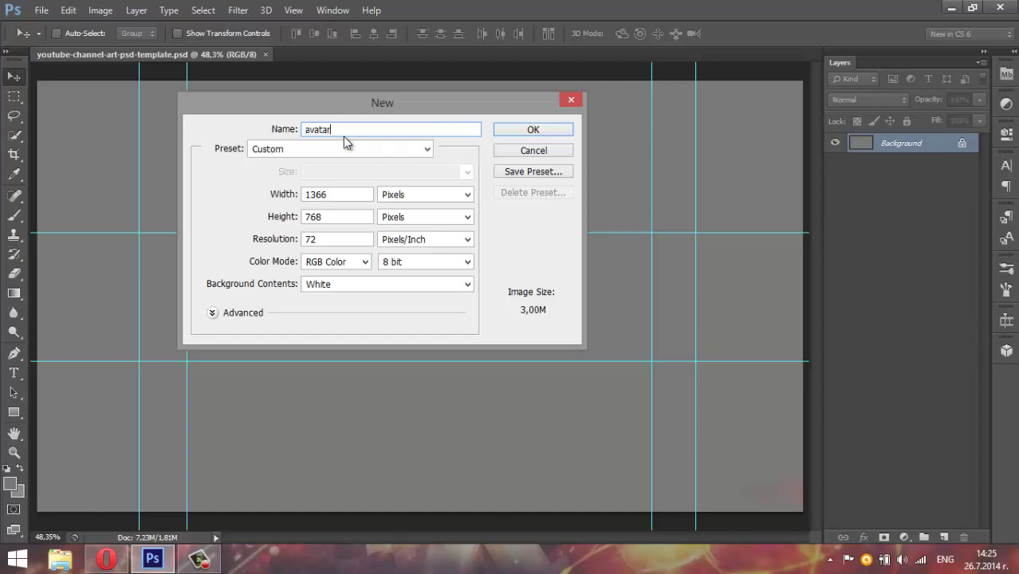
left_click(531, 130)
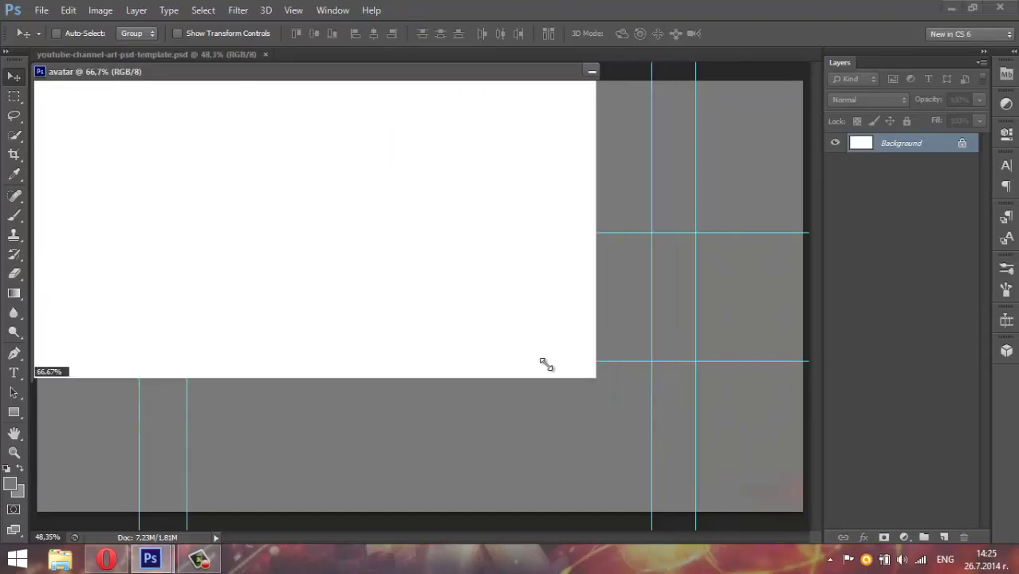
Resize and maximize the avatar document window, then close it.
left_click_drag(693, 435, 174, 271)
left_click(127, 71)
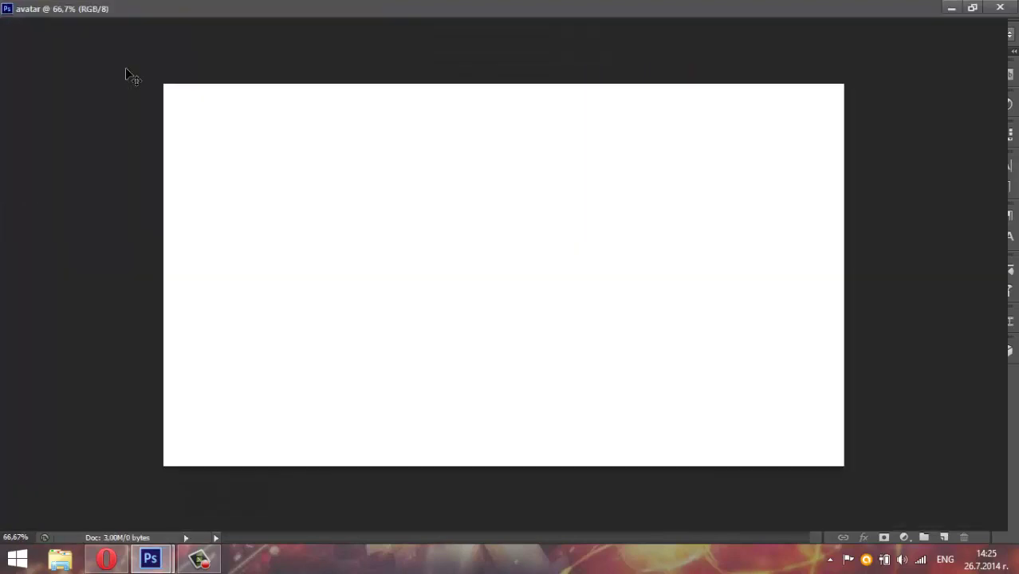
left_click(1000, 6)
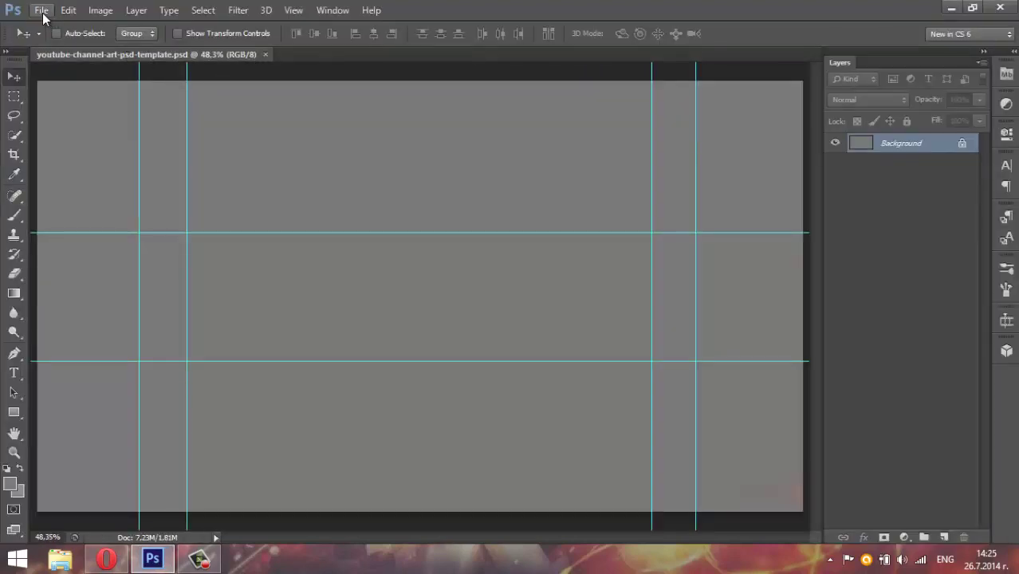
Create a new white 250 × 250 px document named Govnio.
left_click(39, 11)
left_click(24, 28)
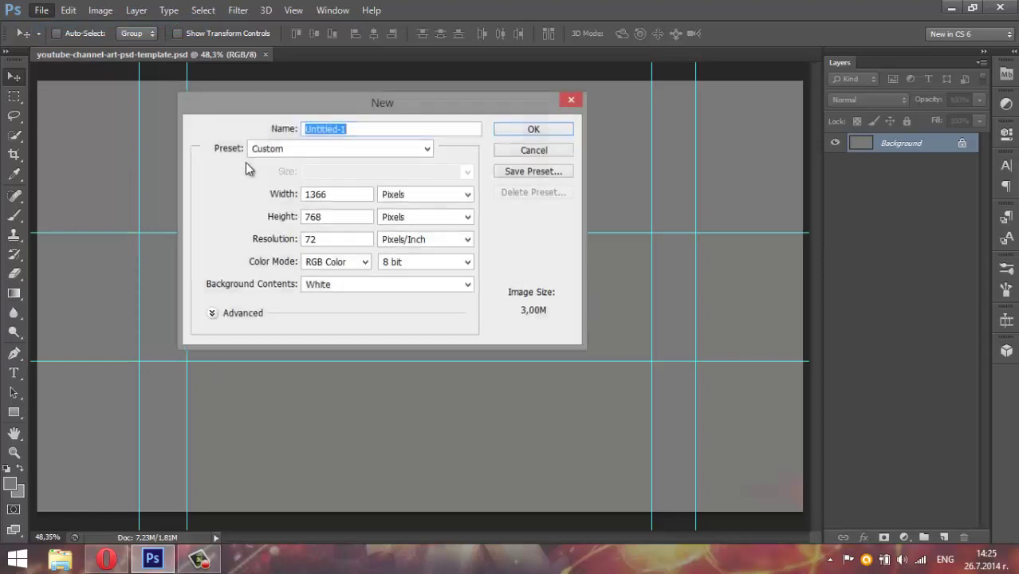
key("Tab")
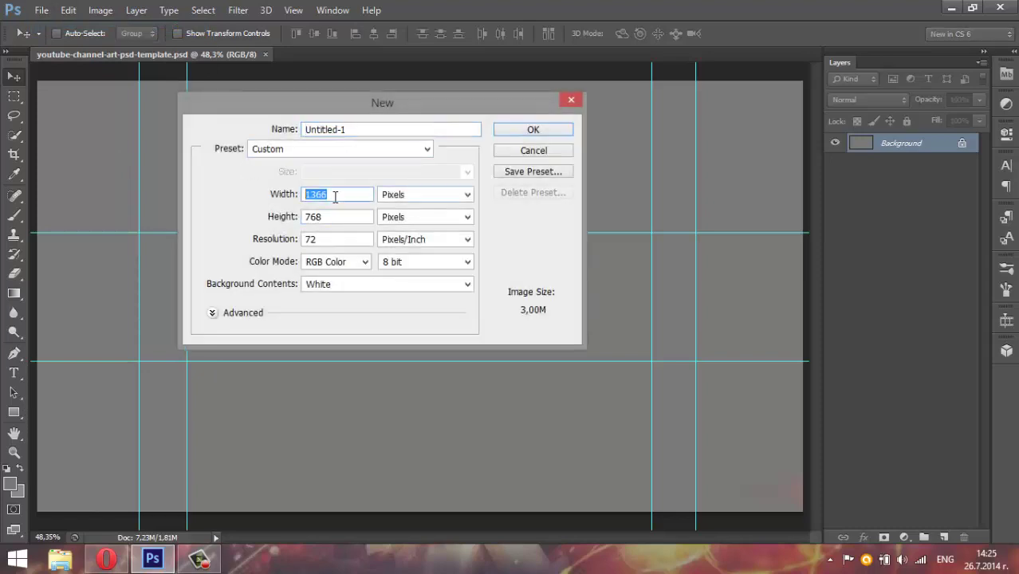
key("BackSpace")
type("250")
key("Tab")
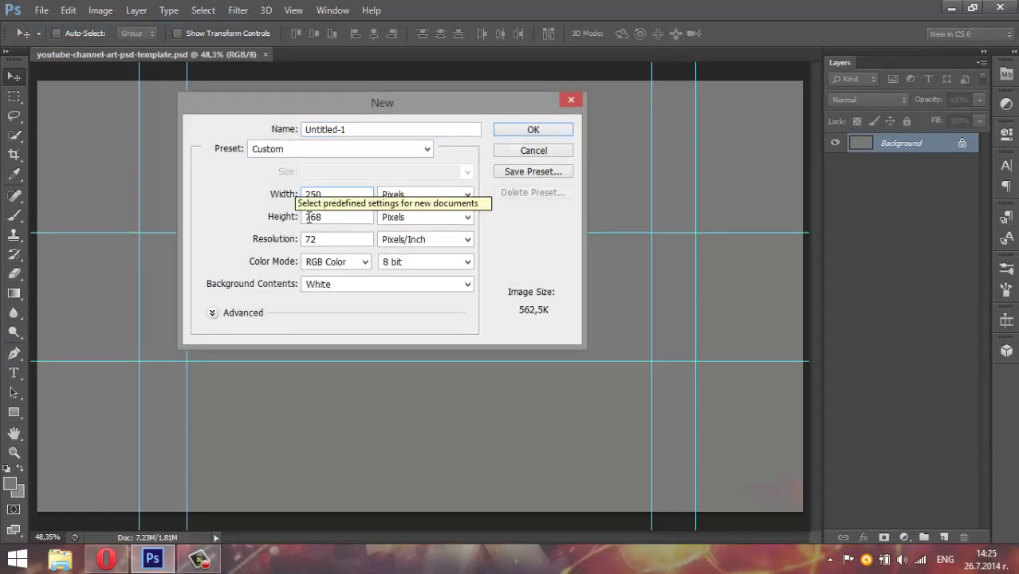
key("BackSpace")
type("250")
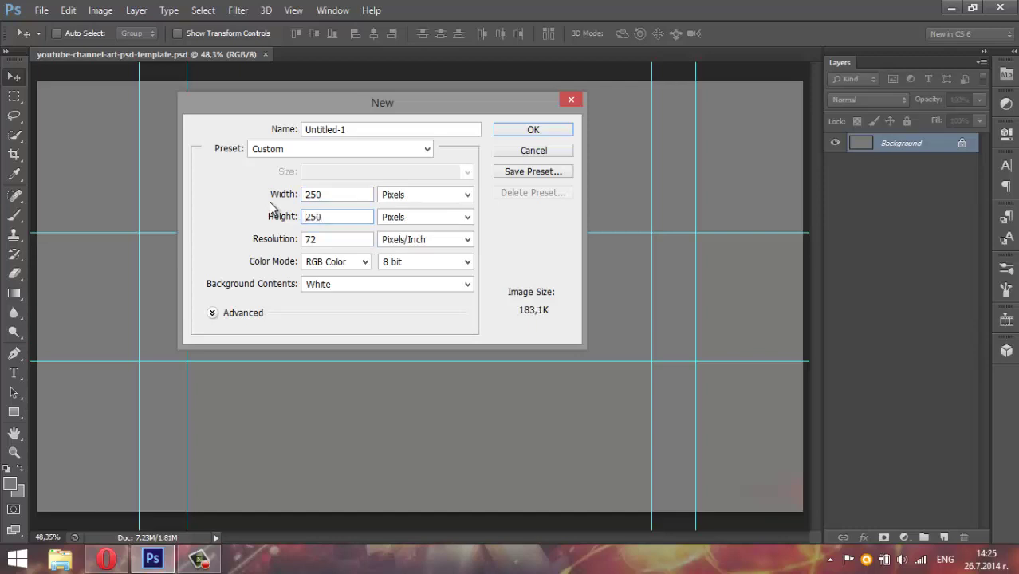
left_click(369, 130)
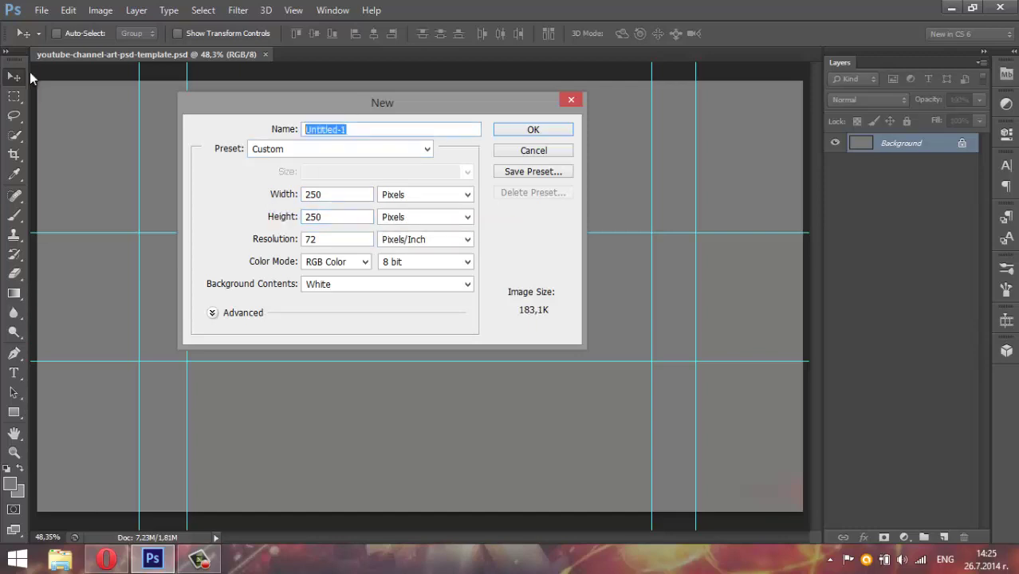
key("BackSpace")
type("Govnio")
key("Return")
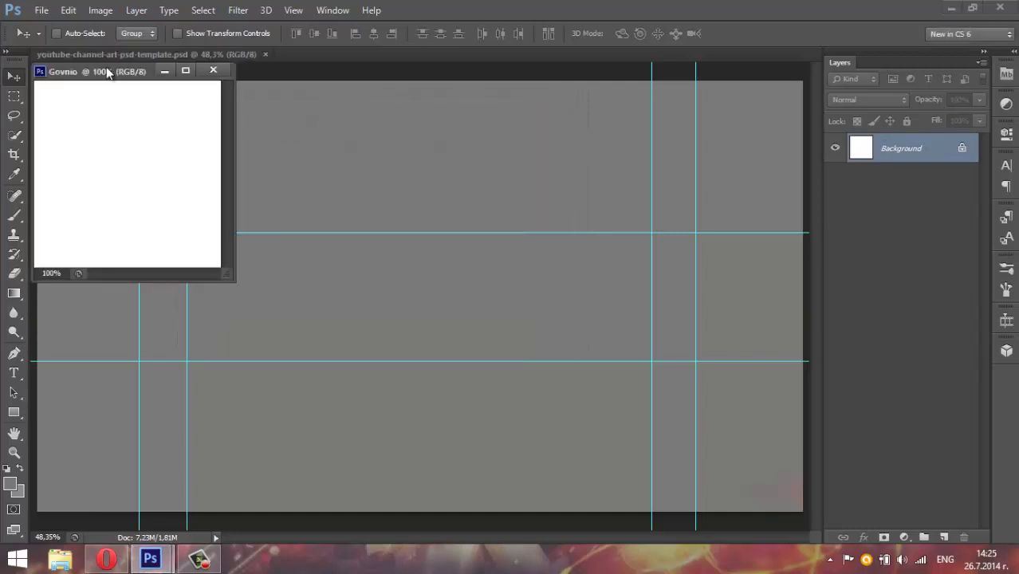
Dock Govnio as a tab, fit its canvas on screen, and restore the Photoshop window.
mouse_move(100, 71)
left_mouse_down()
mouse_move(345, 67)
mouse_move(354, 47)
left_mouse_up()
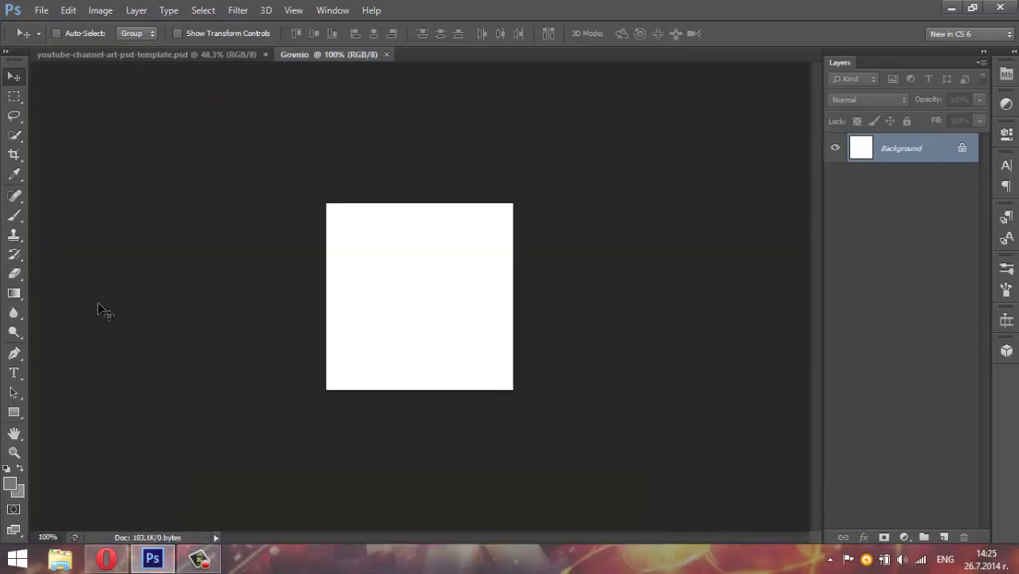
left_click(14, 452)
right_click(513, 304)
left_click(548, 312)
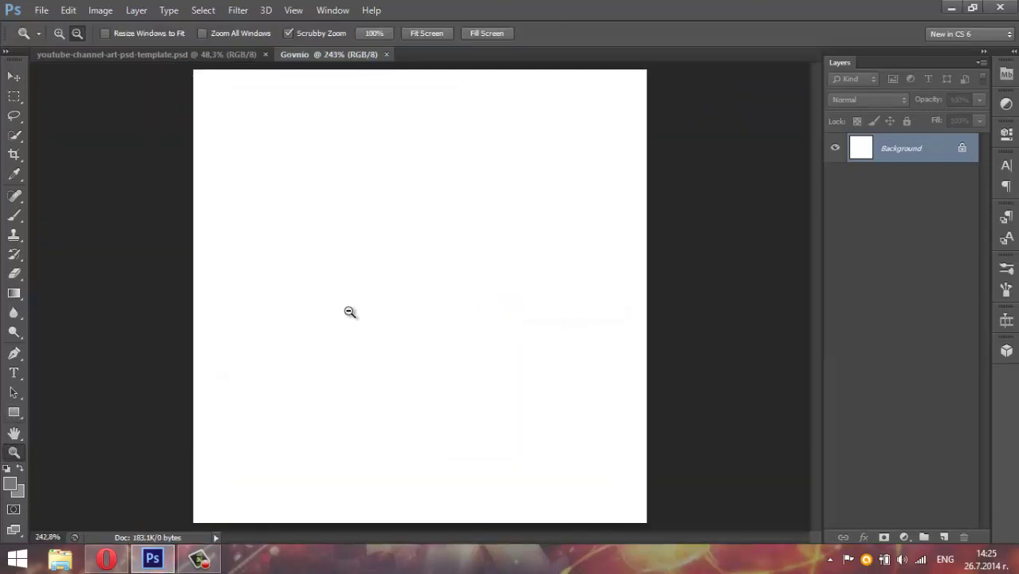
right_click(335, 414)
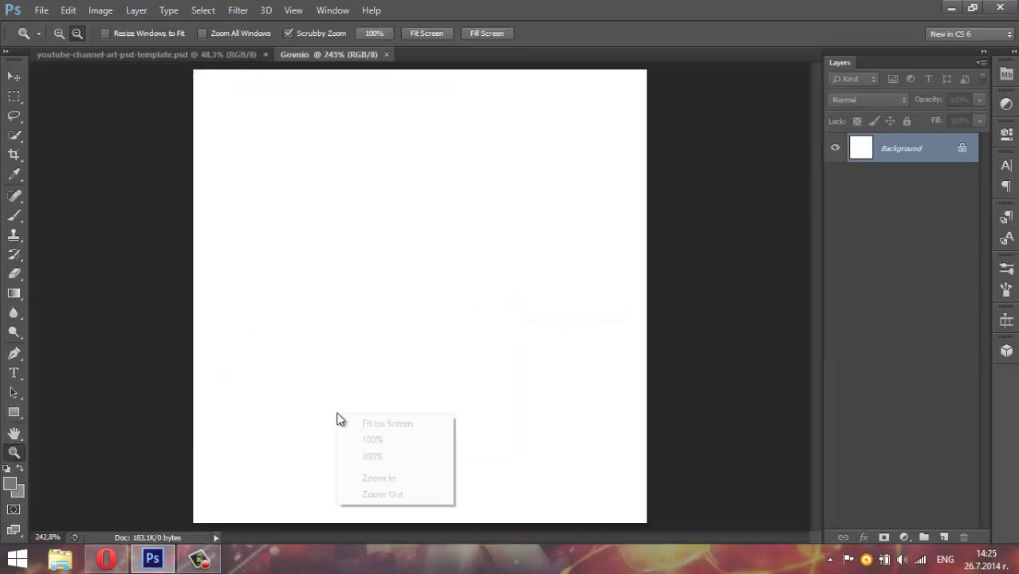
left_click(378, 422)
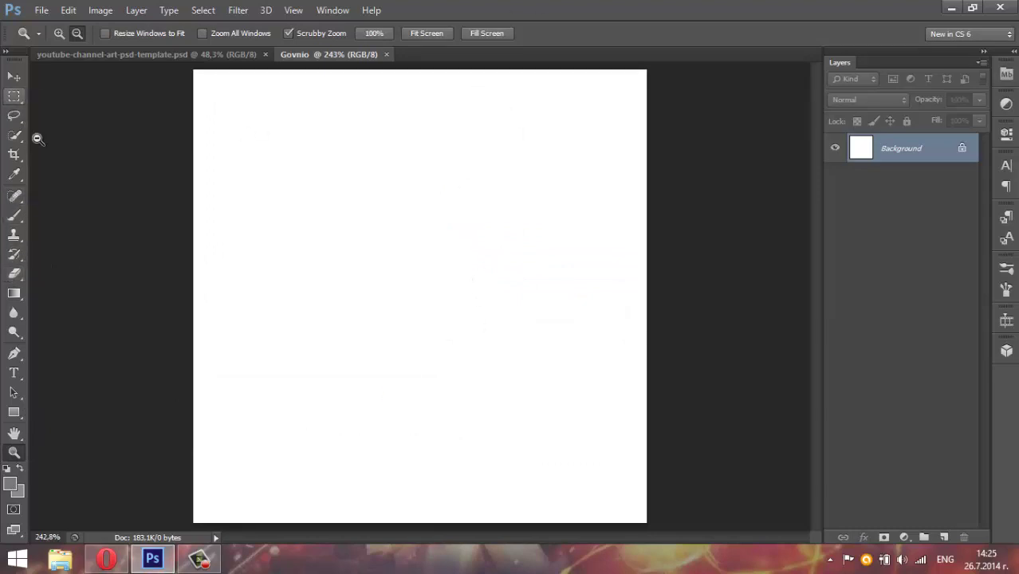
left_click(972, 7)
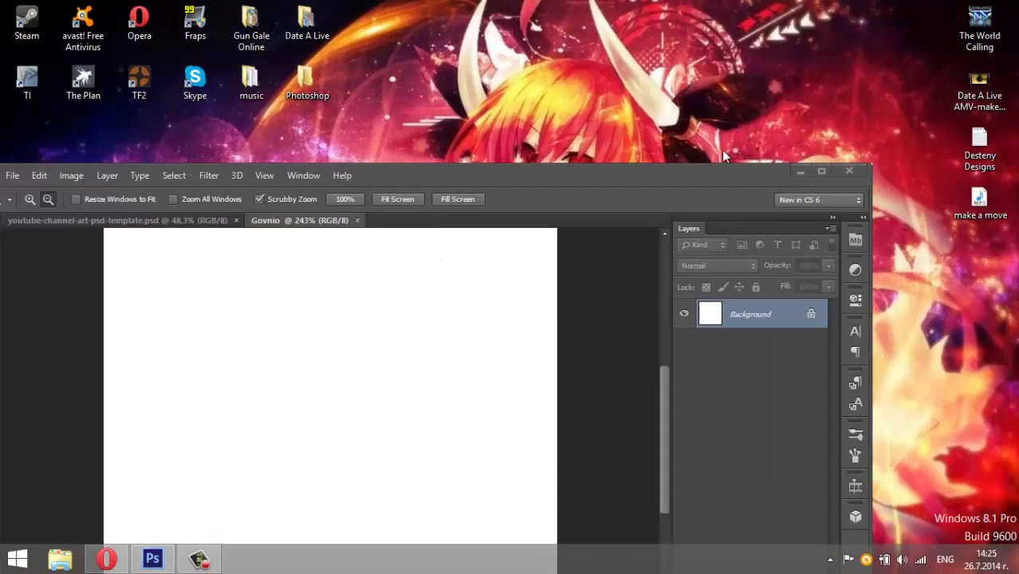
Move Photoshop aside and open the desktop Photoshop folder.
left_click_drag(744, 177, 765, 281)
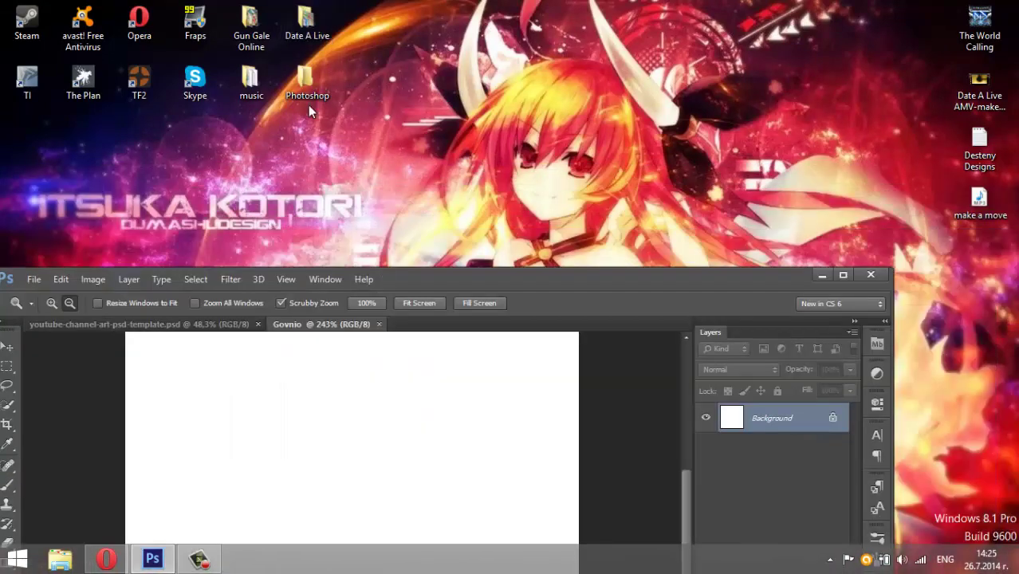
double_click(307, 92)
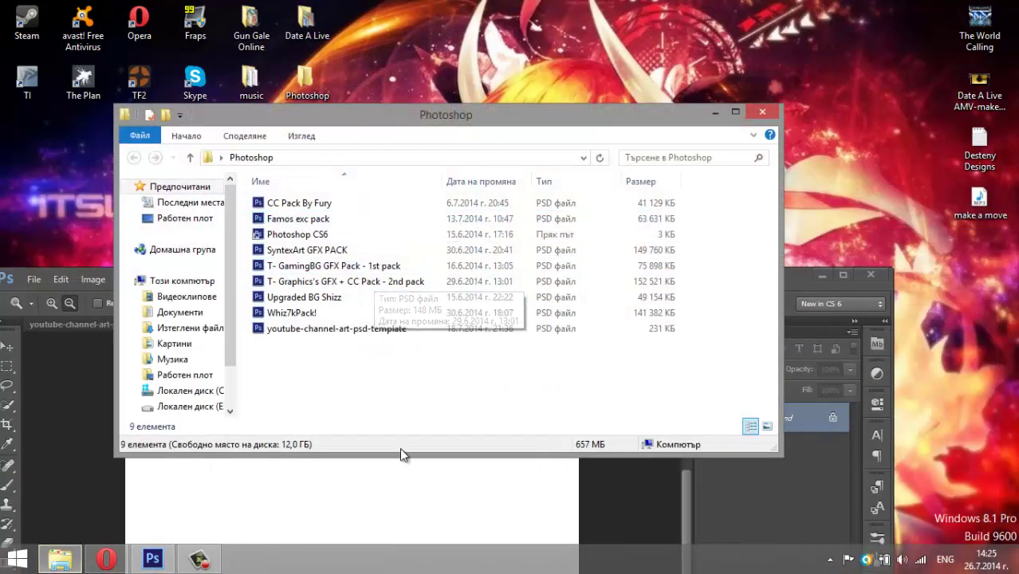
left_click(200, 560)
left_click(200, 560)
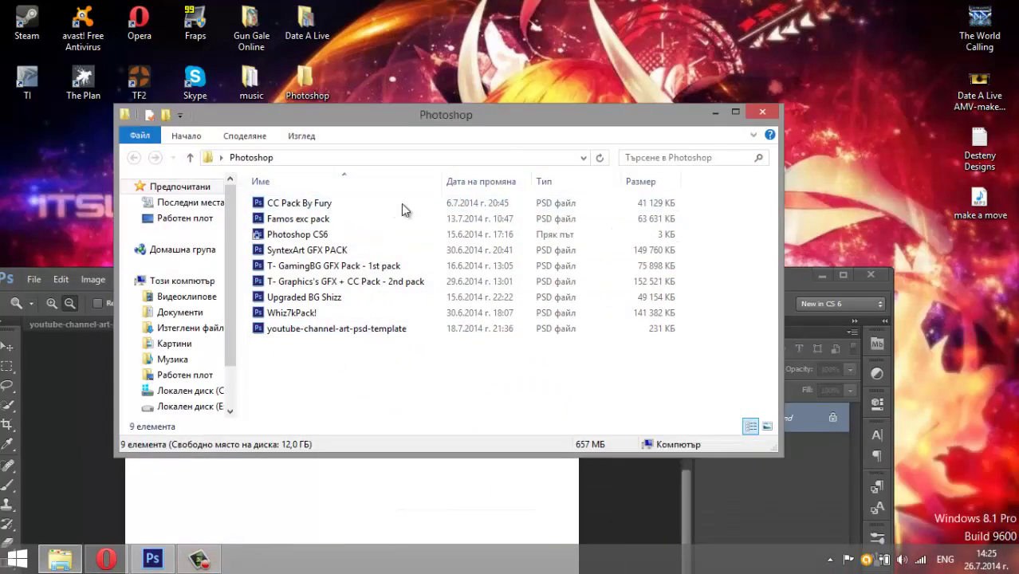
Browse the PSD packs, select Famos exc pack, and close the folder window.
left_click(335, 327)
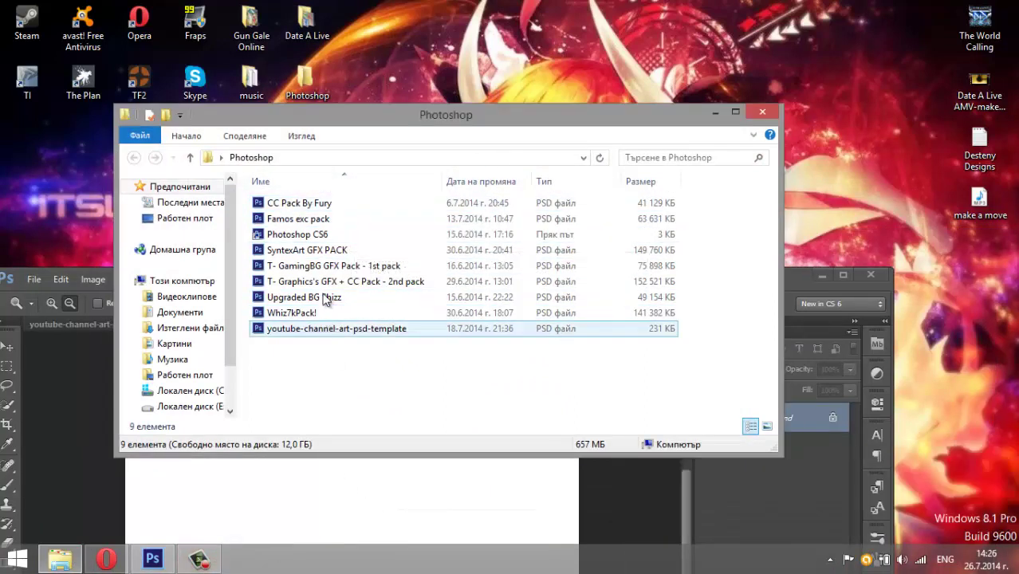
left_click(330, 302)
left_click(327, 285)
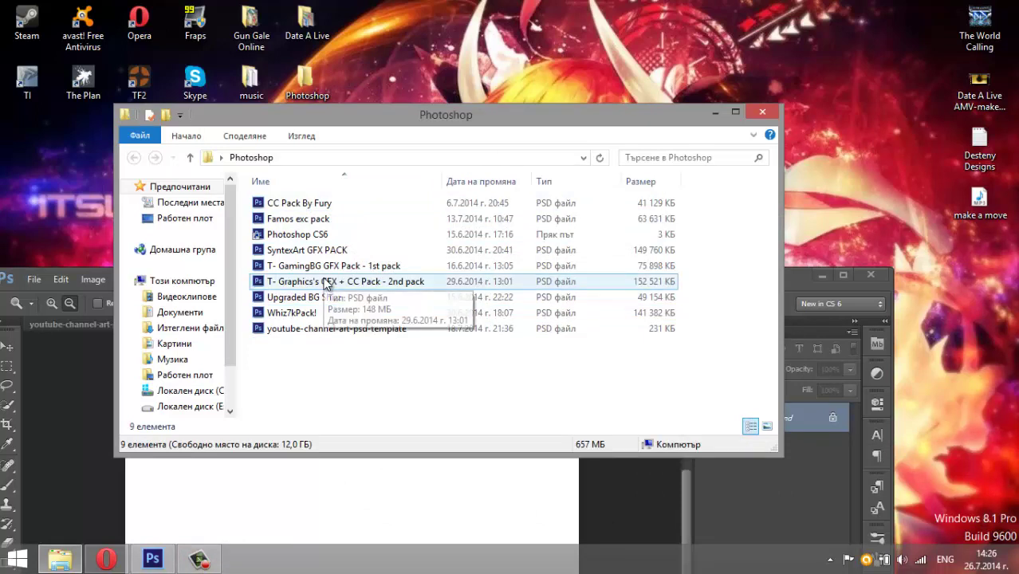
left_click(330, 252)
left_click(328, 221)
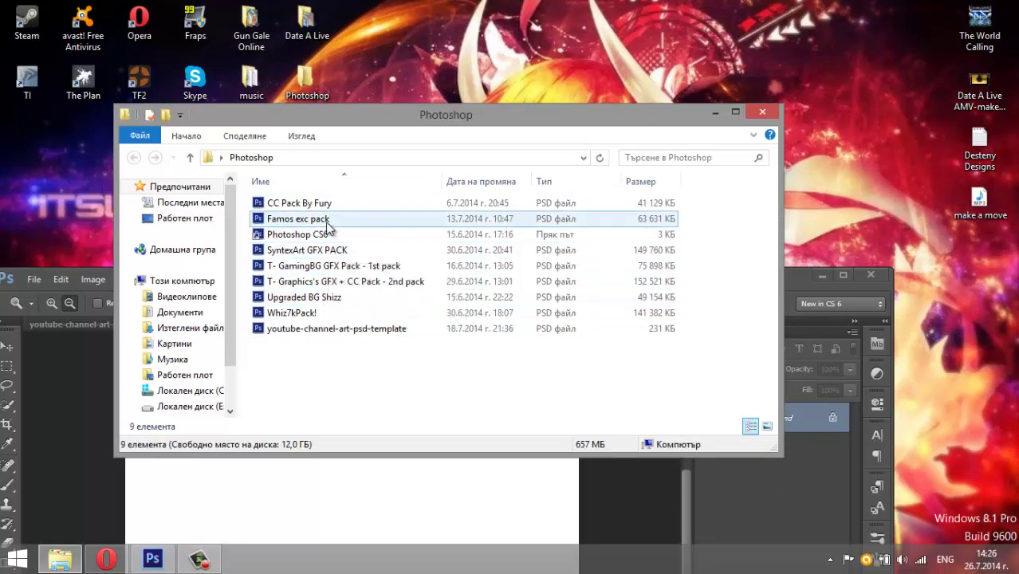
left_click(327, 224)
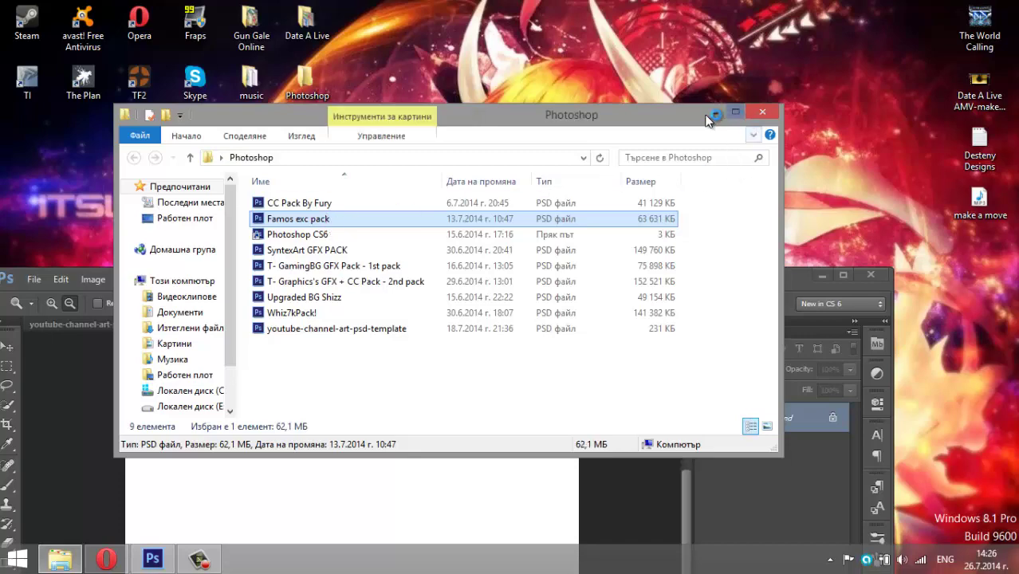
left_click(735, 112)
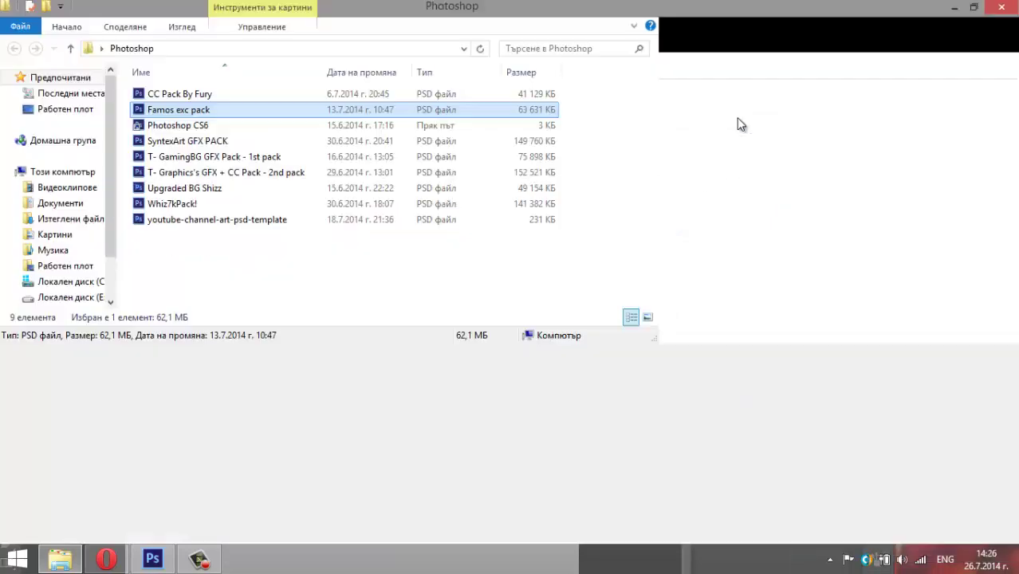
left_click(1002, 9)
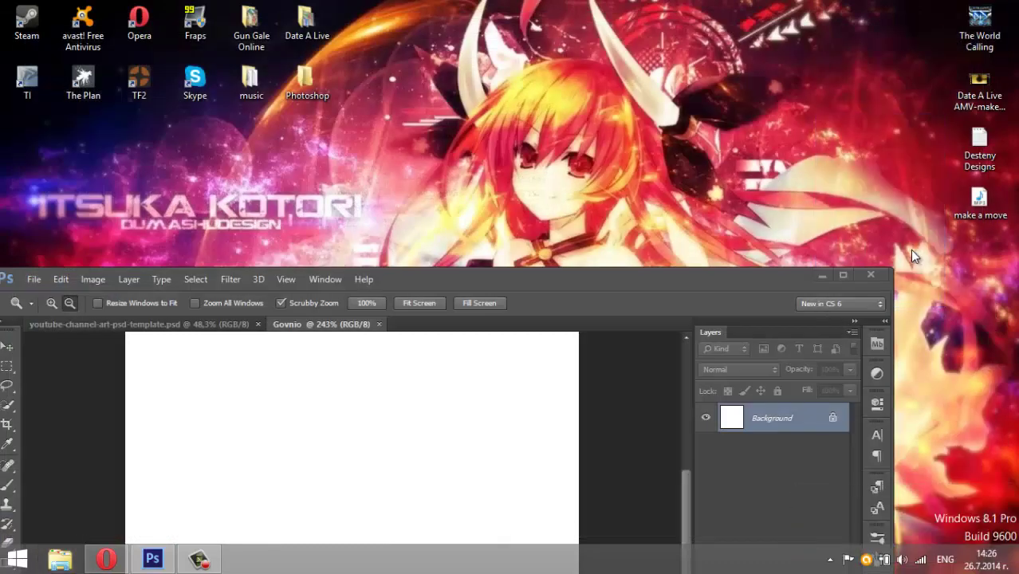
Switch to the channel-art template, maximize Photoshop, and select the Move tool.
left_click(89, 320)
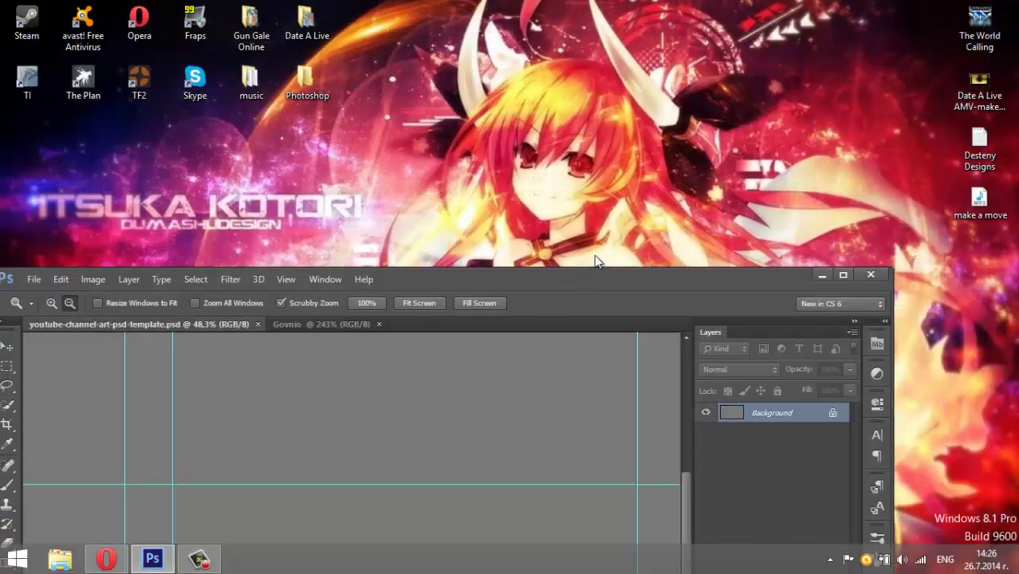
left_click_drag(594, 273, 686, 12)
left_click(944, 16)
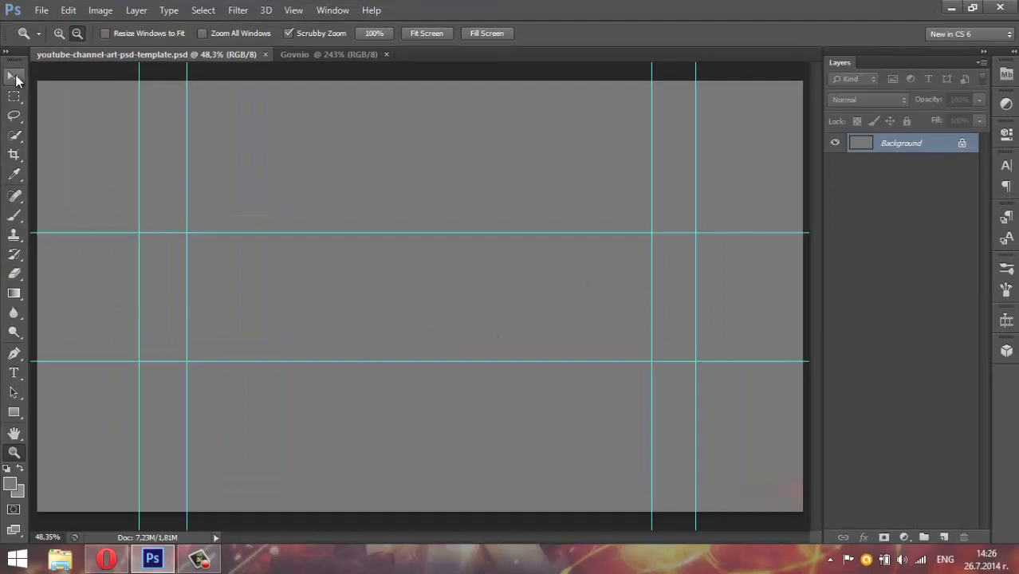
left_click(14, 76)
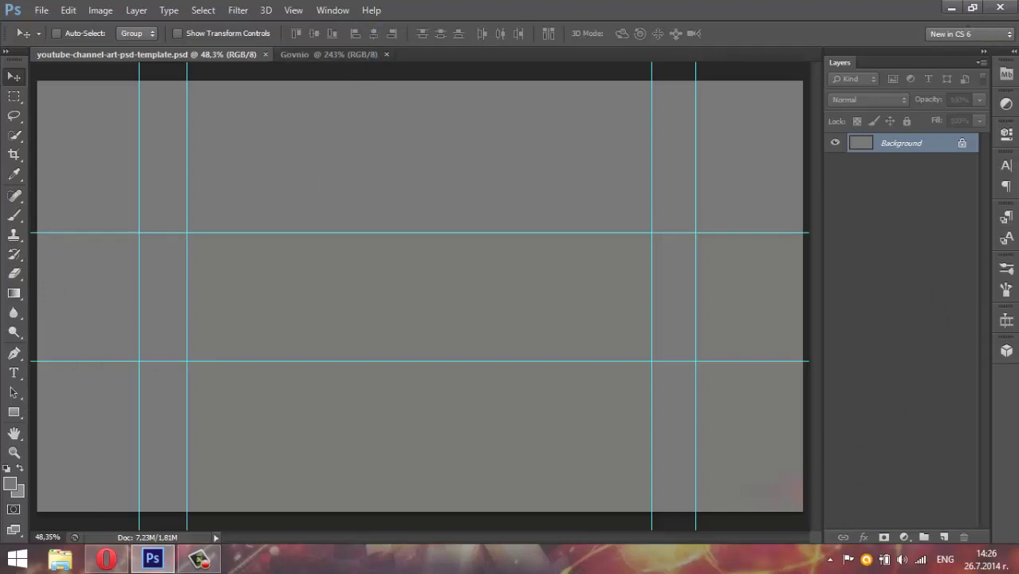
Let Famos exc pack.psd open as a tab, then return to the Govnio document.
left_click(198, 560)
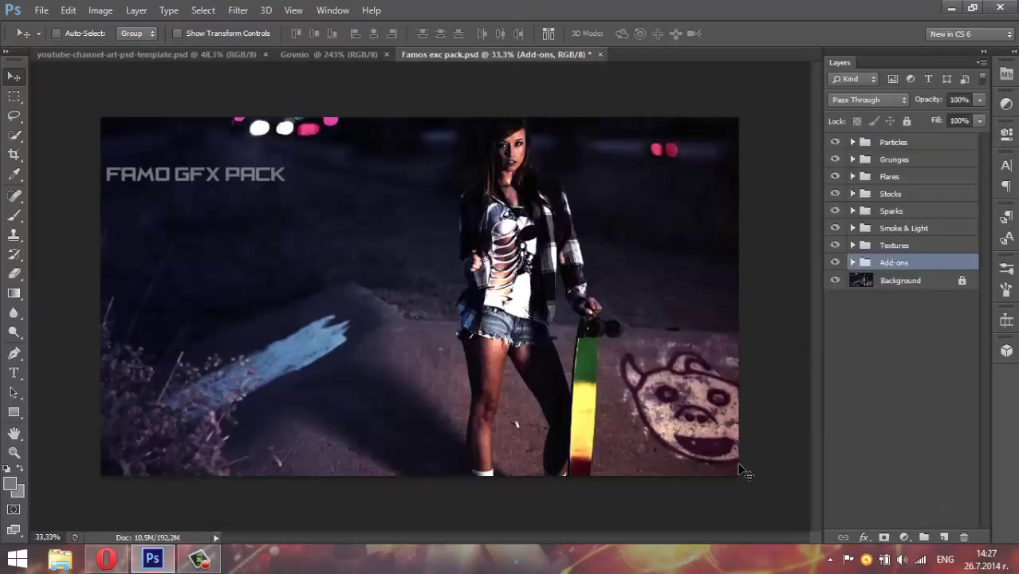
left_click(198, 561)
left_click(198, 560)
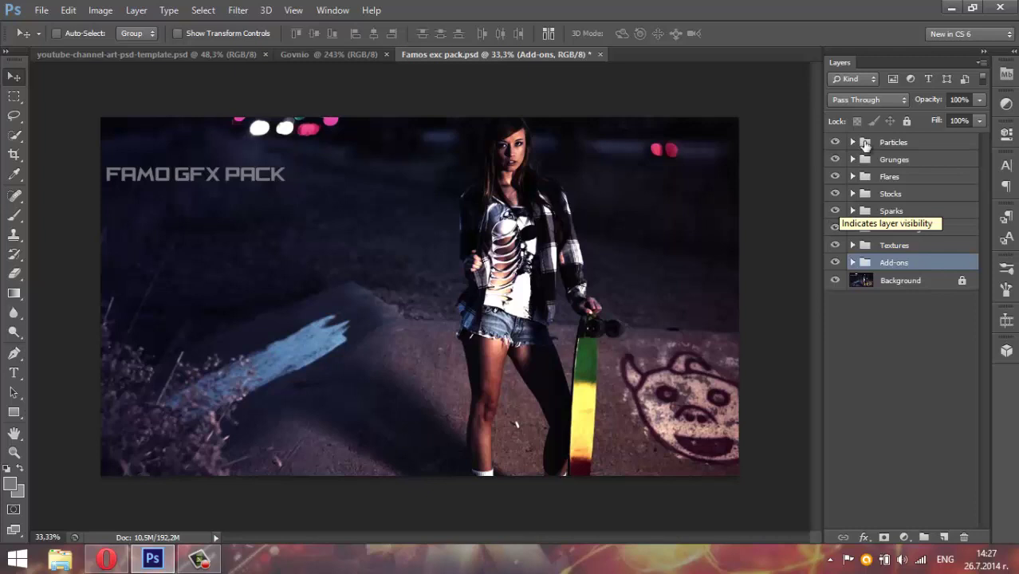
left_click(298, 54)
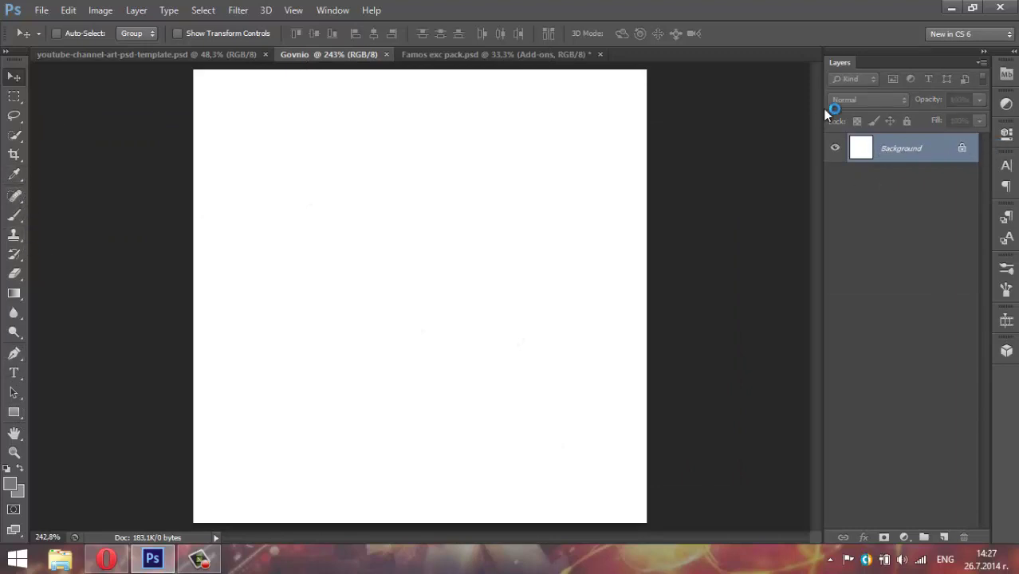
Convert the locked background into a regular layer named BG.
double_click(894, 151)
key("BackSpace")
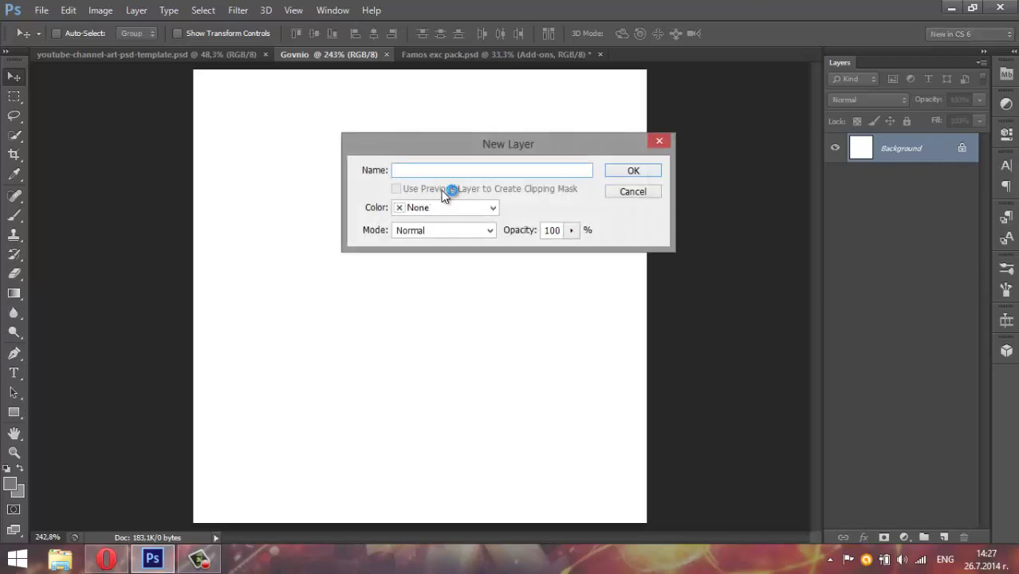
type("BG")
key("Return")
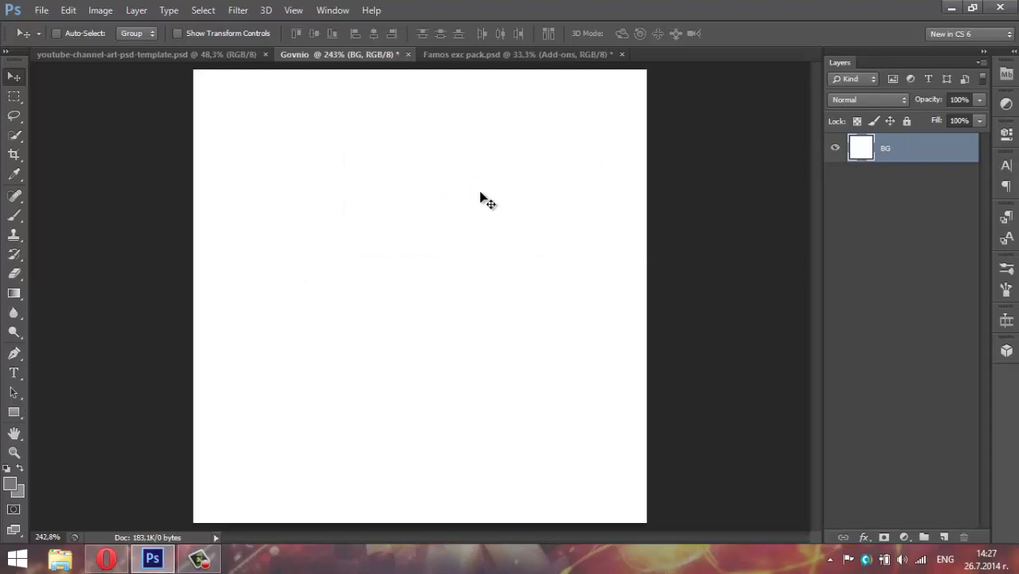
Paint the BG layer solid grey edge to edge with a 129 px soft brush.
left_click(14, 216)
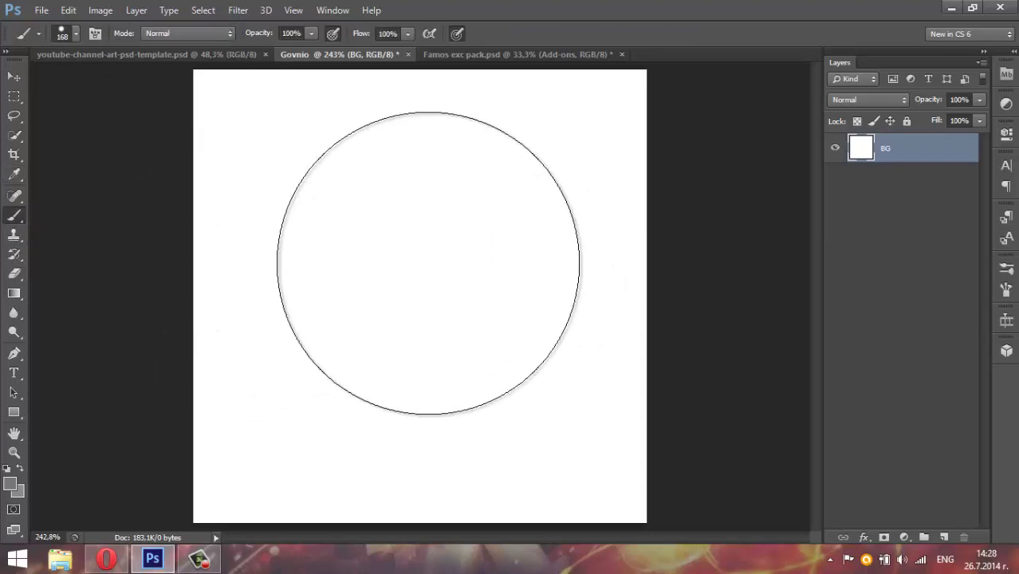
right_click(450, 267)
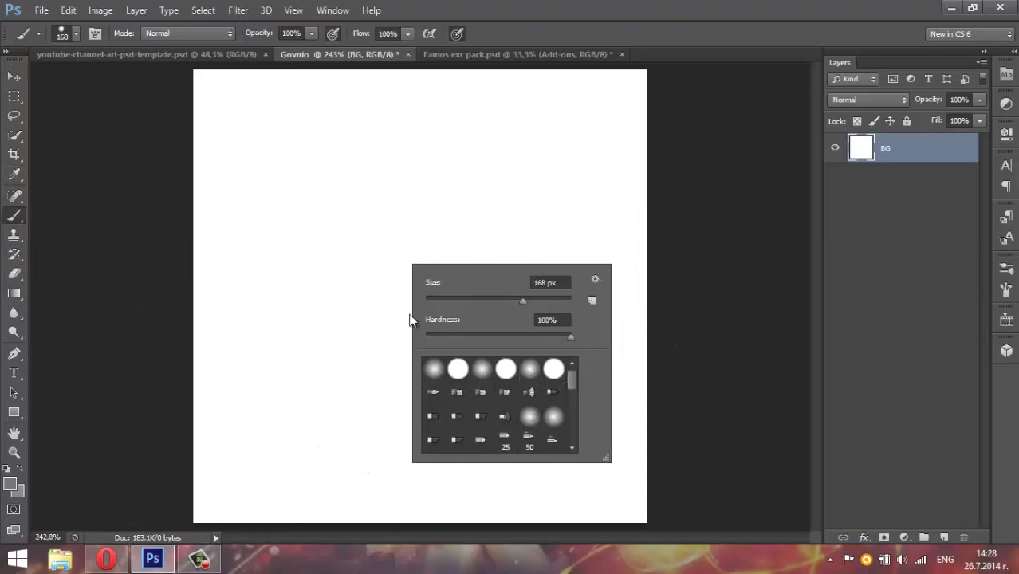
left_click_drag(437, 301, 508, 301)
left_click(319, 246)
mouse_move(495, 255)
left_mouse_down()
mouse_move(349, 253)
mouse_move(560, 251)
mouse_move(375, 246)
mouse_move(481, 263)
left_mouse_up()
key("ctrl+z")
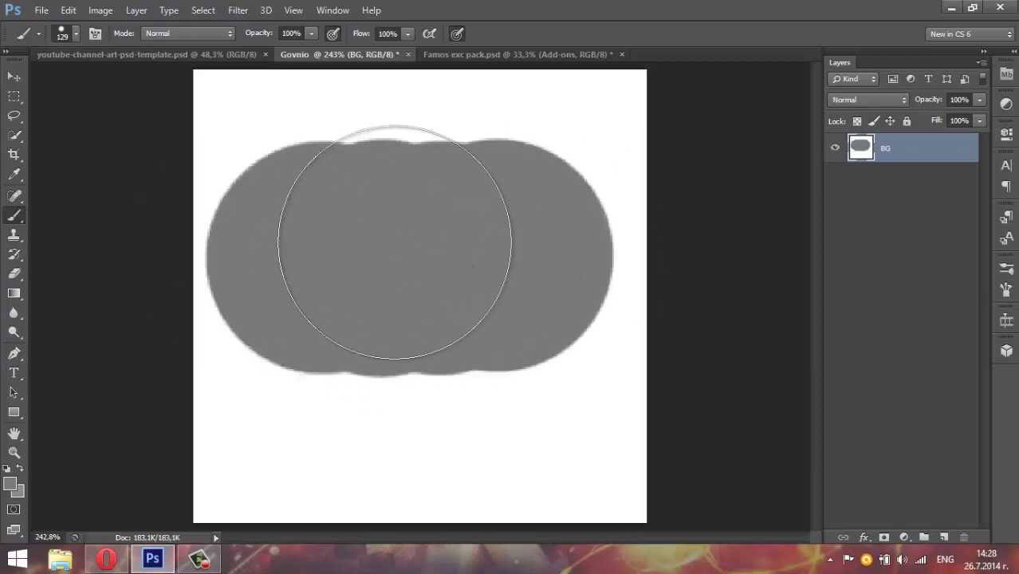
right_click(401, 240)
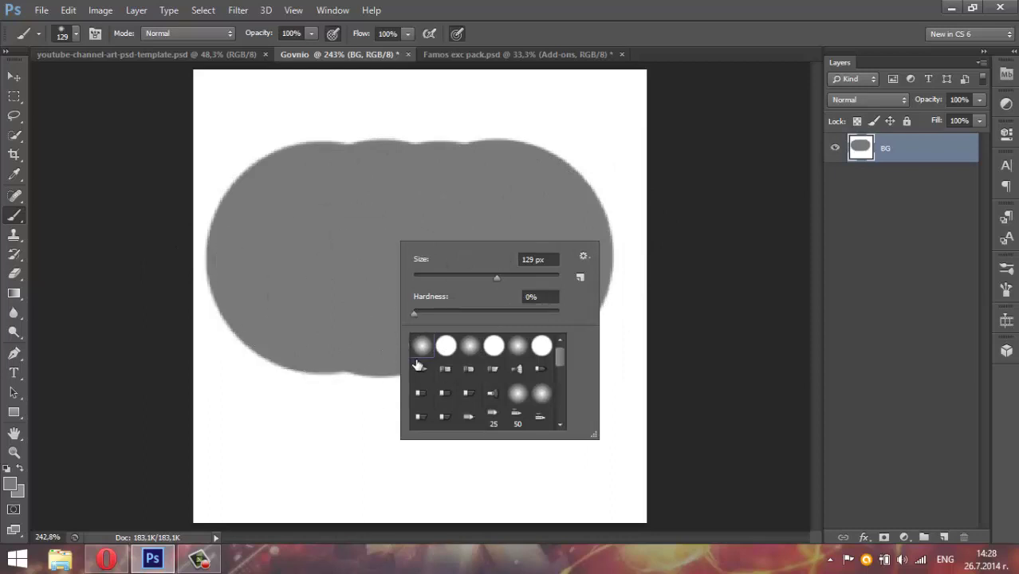
mouse_move(337, 326)
left_mouse_down()
mouse_move(533, 514)
mouse_move(504, 223)
mouse_move(443, 200)
mouse_move(614, 137)
mouse_move(844, 144)
left_mouse_up()
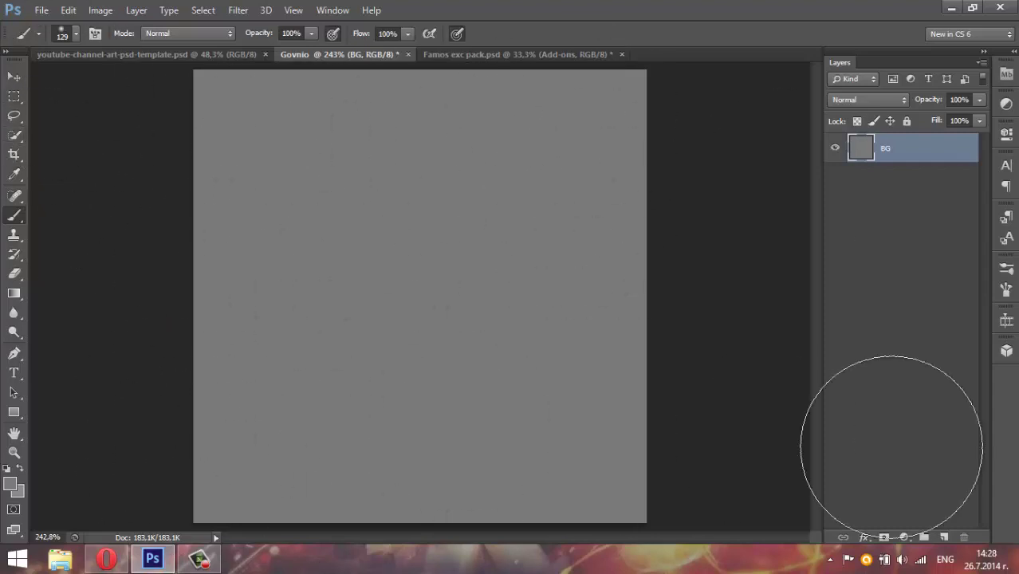
Glance at Famos exc pack, return to Govnio, and place a text insertion point on the canvas.
left_click(14, 75)
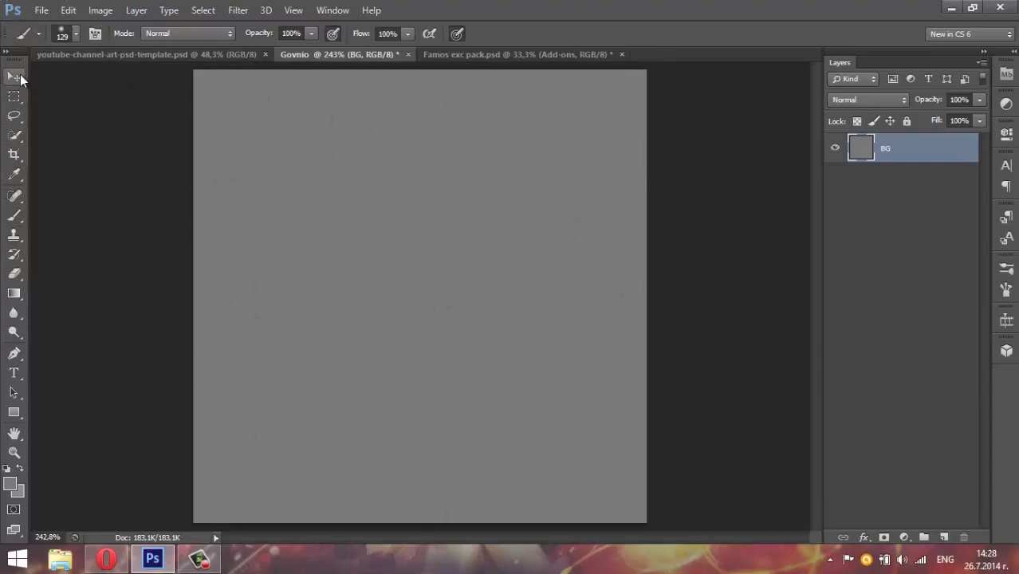
left_click(492, 55)
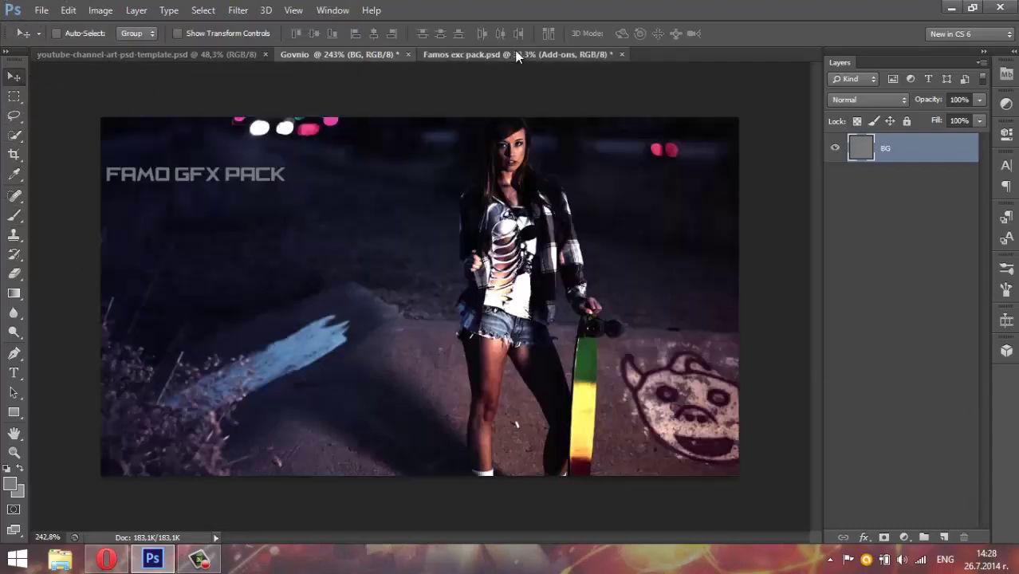
left_click(342, 55)
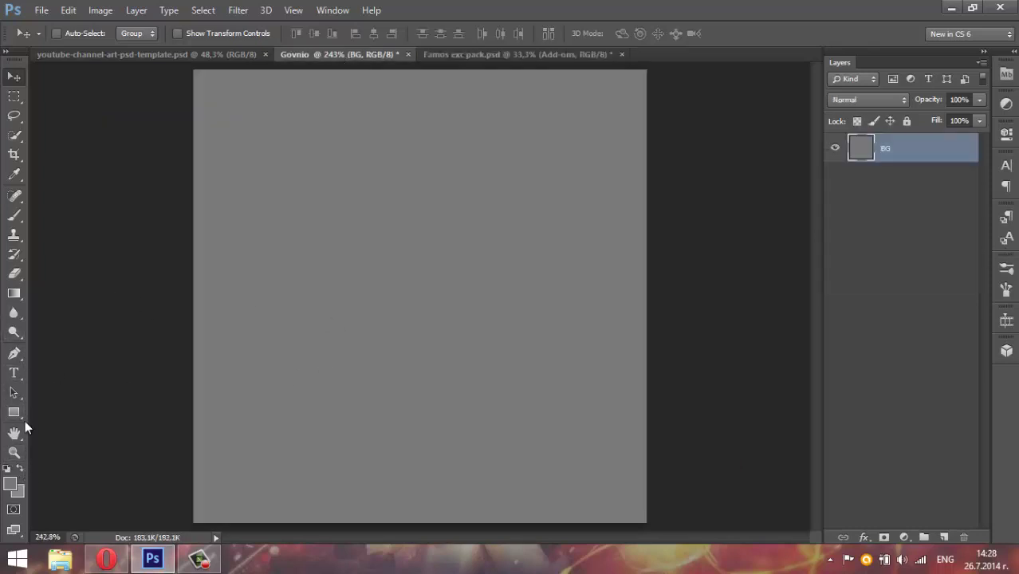
left_click(15, 374)
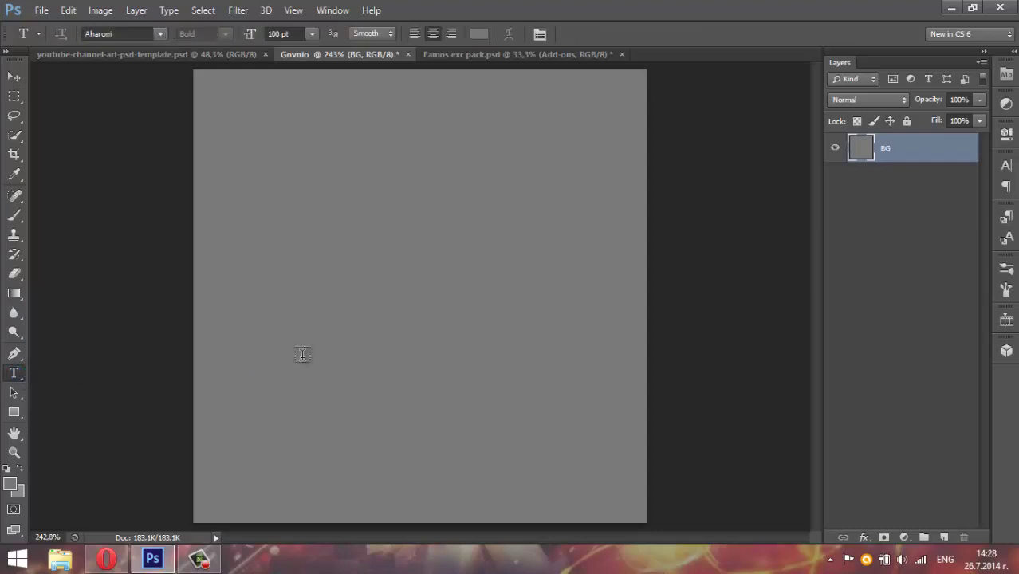
left_click(314, 315)
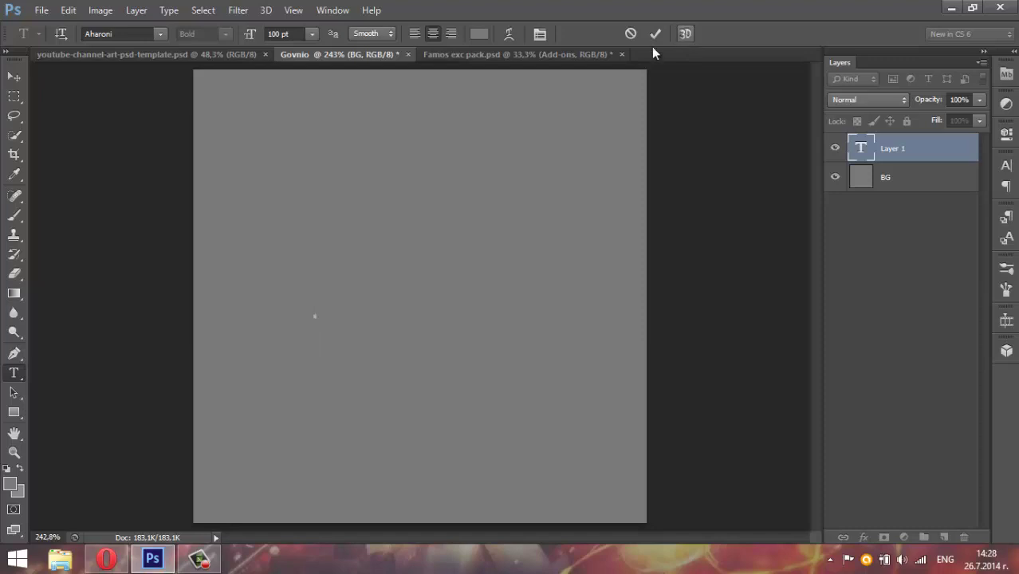
Set the text colour to yellow ffd500 and the font size to 72 pt.
left_click(481, 33)
left_click_drag(320, 384, 528, 130)
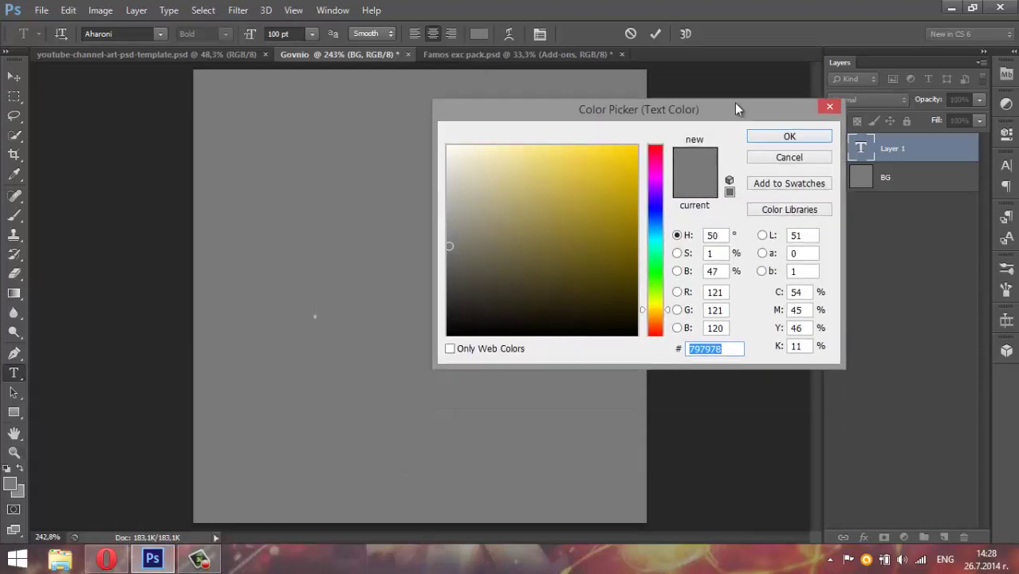
left_click_drag(431, 174, 467, 130)
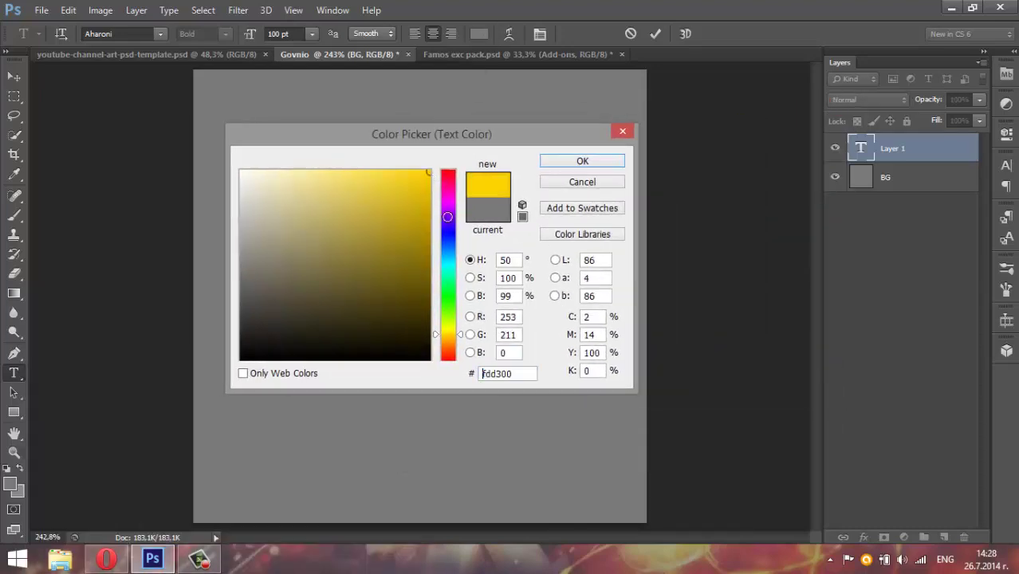
left_click(609, 164)
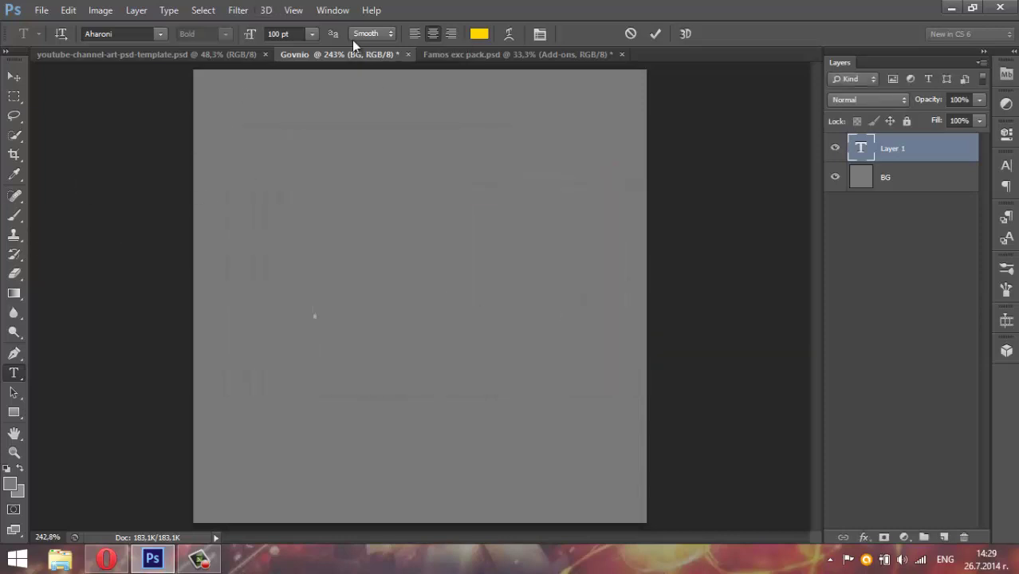
left_click(311, 33)
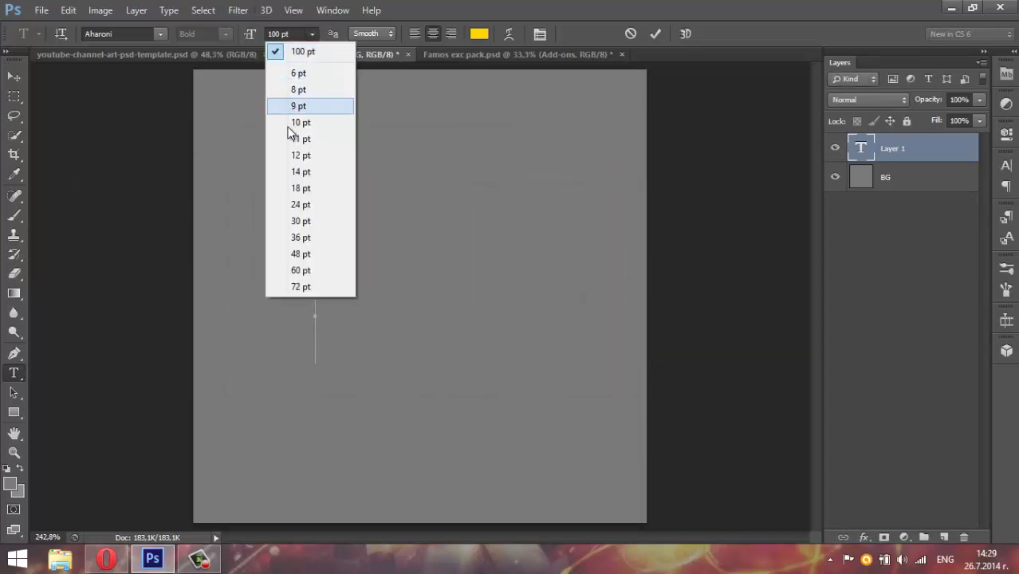
left_click(306, 286)
Type 'Govnio', move it to fit across the canvas, and commit the text.
type("Go ")
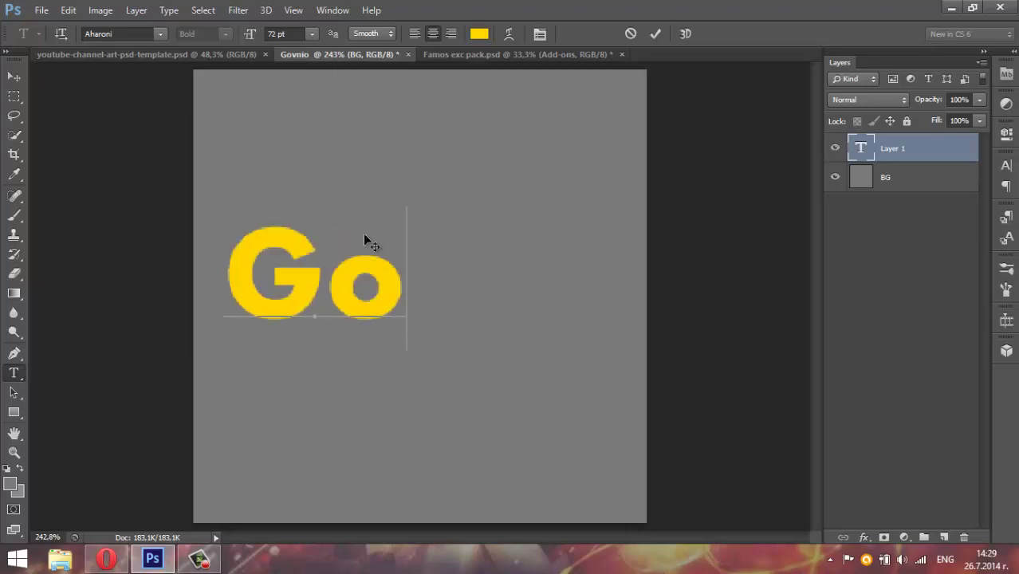
type("V")
key("BackSpace")
type("n")
key("BackSpace")
type("v")
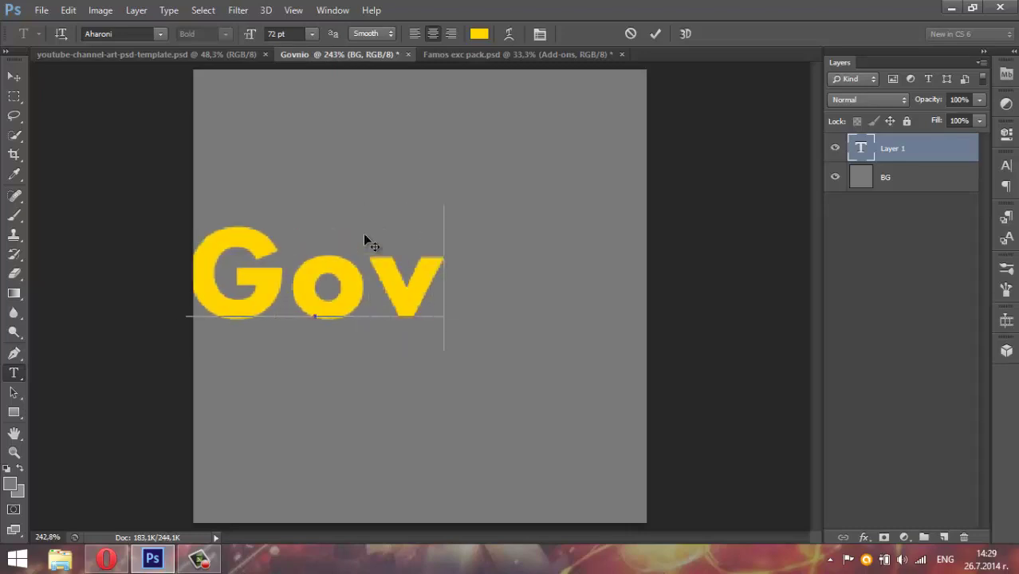
type("nio")
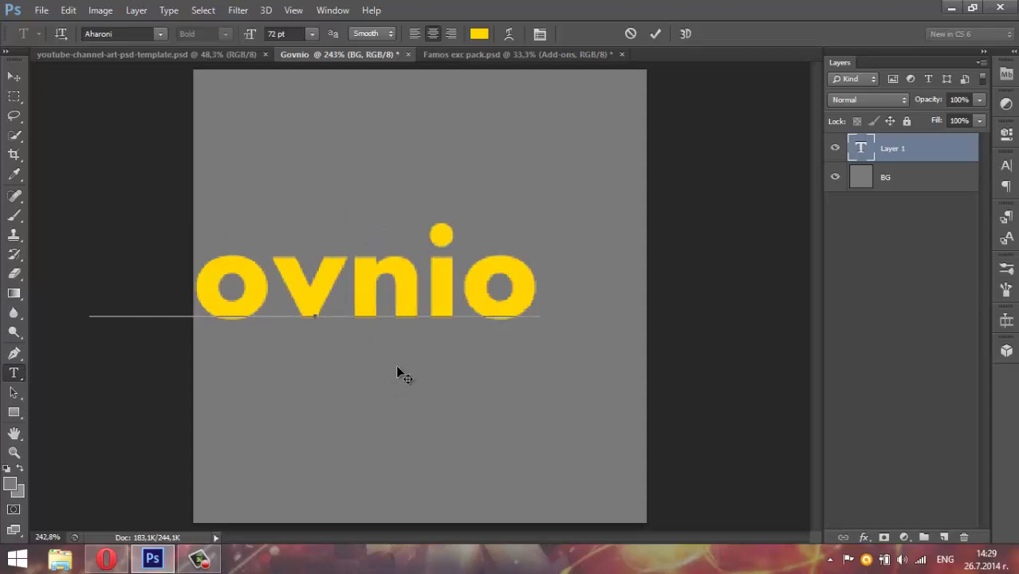
mouse_move(405, 365)
left_mouse_down()
mouse_move(507, 393)
mouse_move(513, 365)
mouse_move(526, 356)
left_mouse_up()
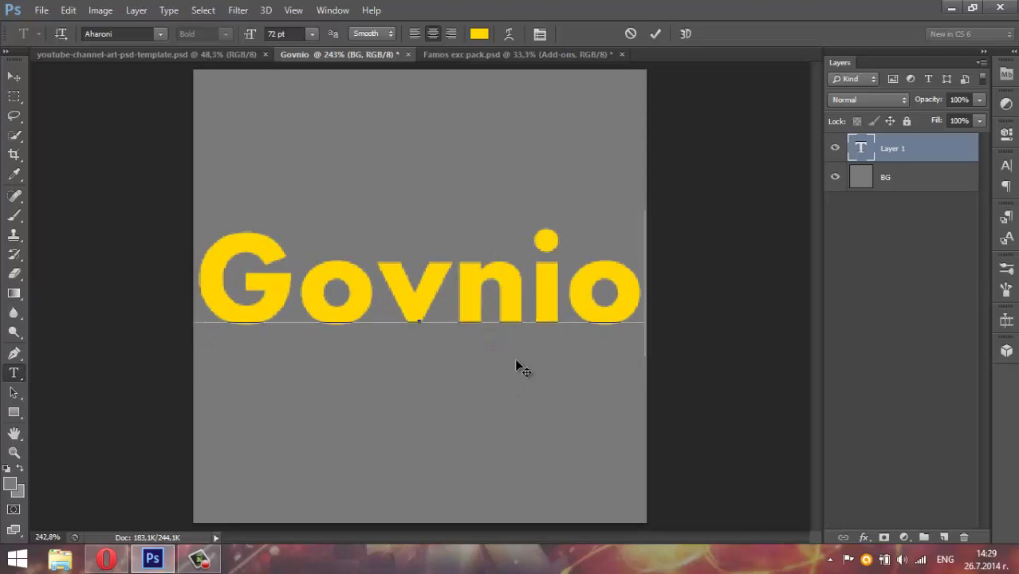
left_click(654, 35)
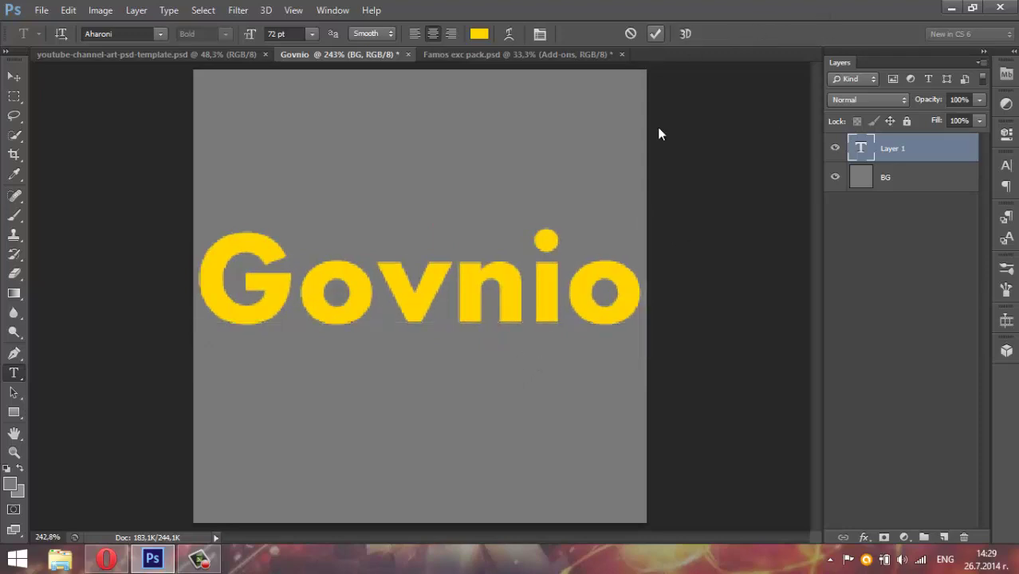
Return to the Govnio document and open Blending Options for the Govnio text layer.
left_click(444, 54)
key("ctrl+shift+Tab")
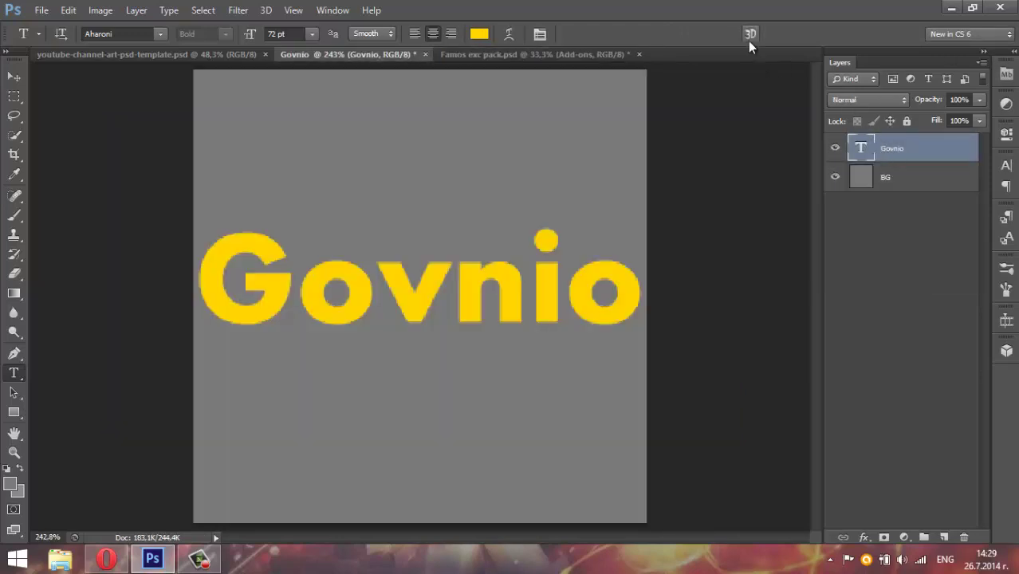
right_click(861, 149)
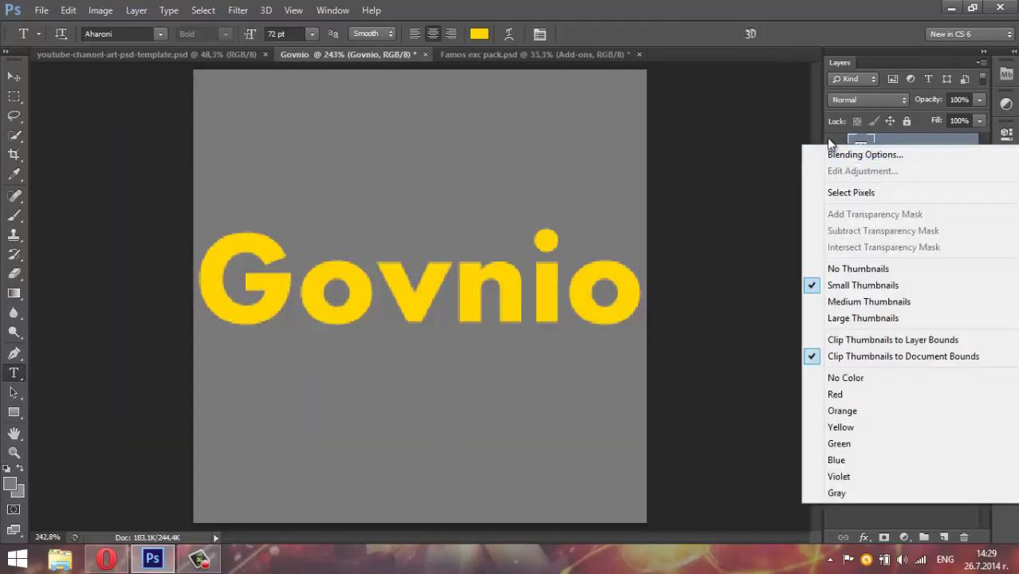
left_click(874, 137)
right_click(875, 140)
left_click(617, 82)
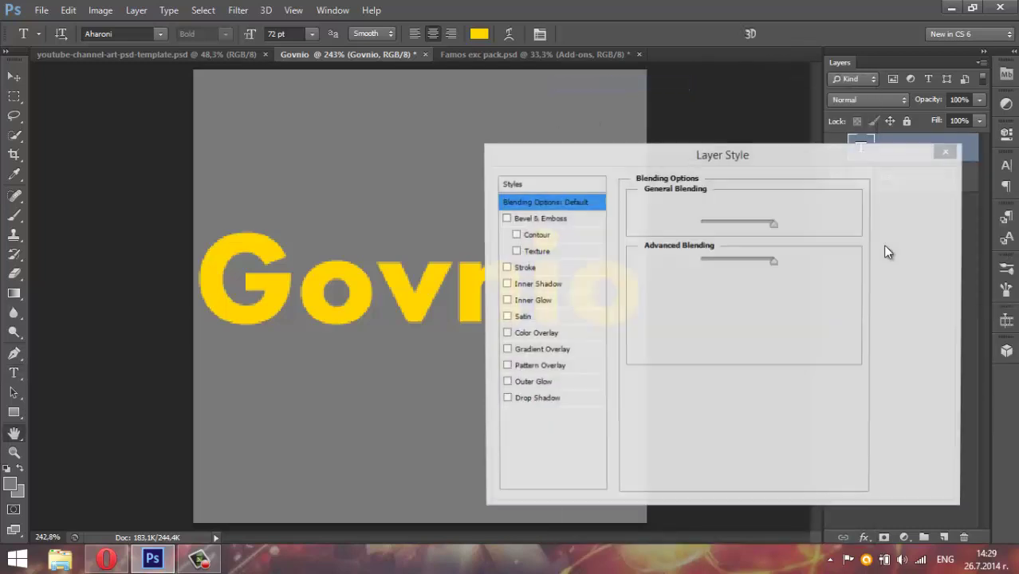
Add Bevel & Emboss with Contour and a dark Stroke; test and drop Texture, Inner Shadow, Inner Glow.
left_click(506, 218)
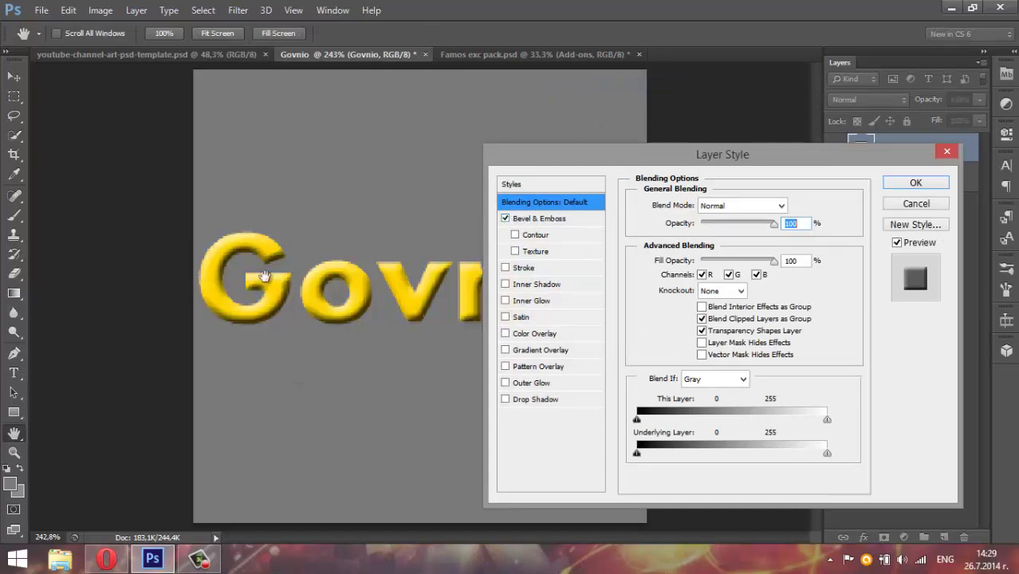
left_click(515, 235)
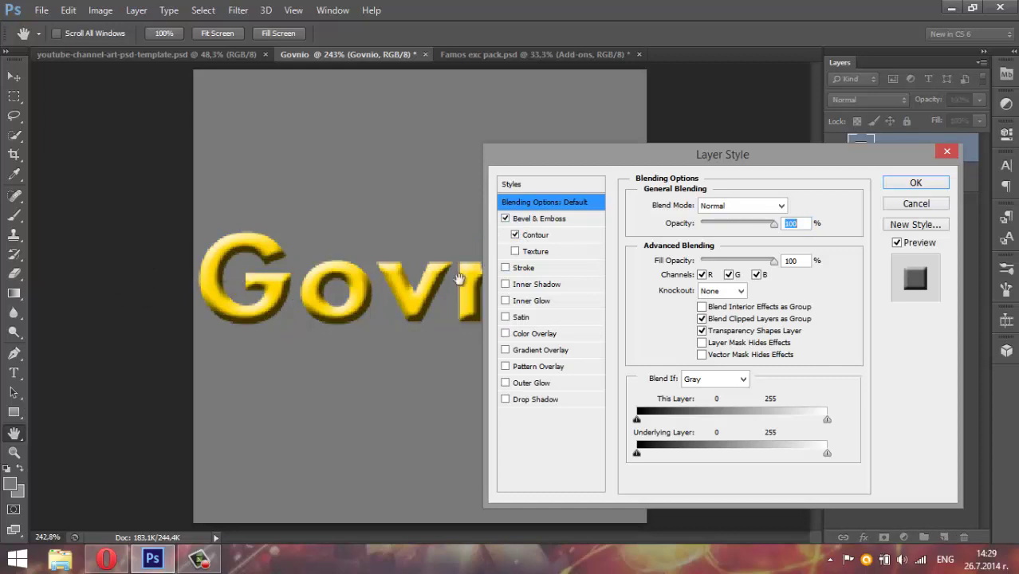
left_click(516, 253)
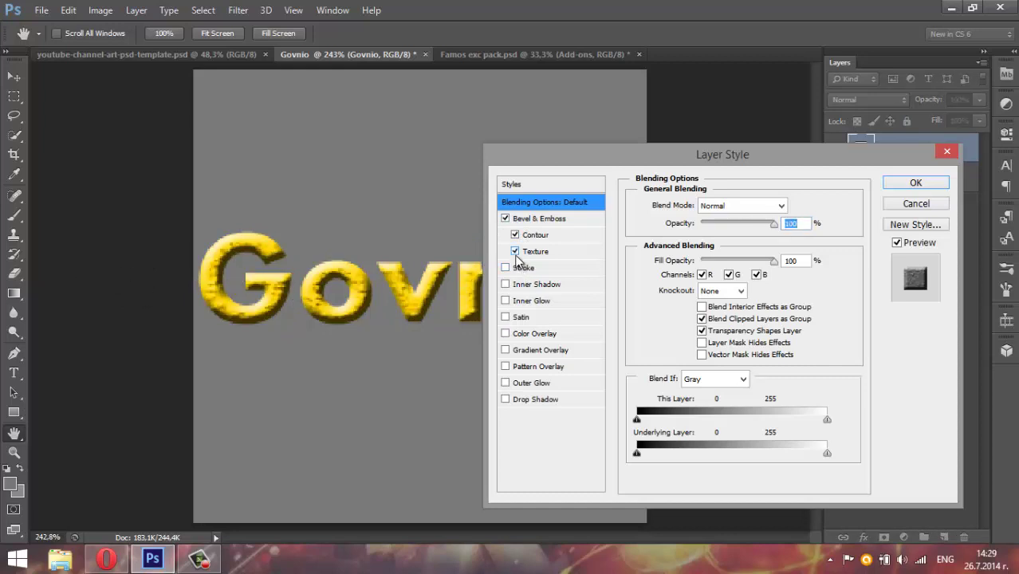
left_click(515, 252)
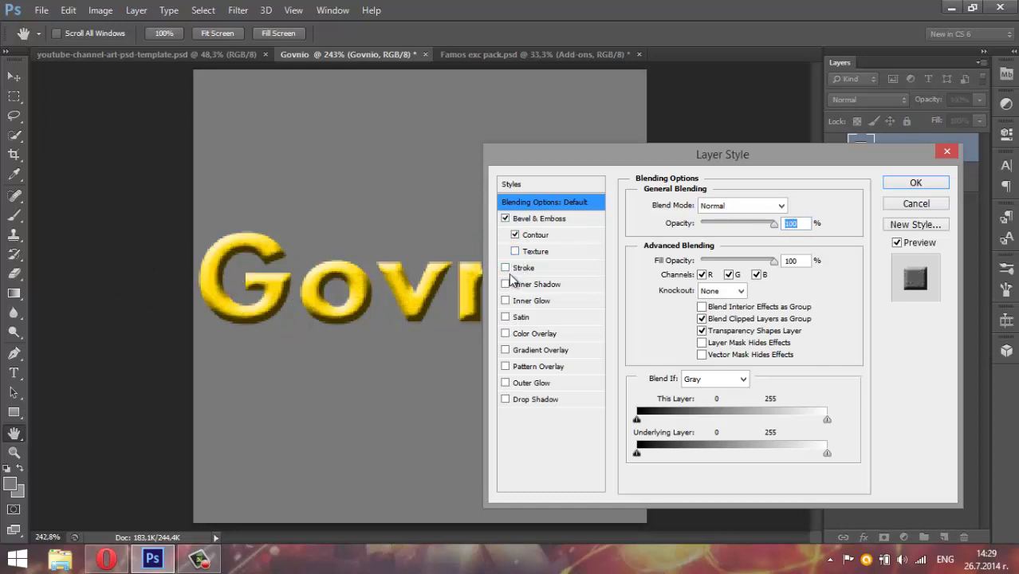
left_click(506, 269)
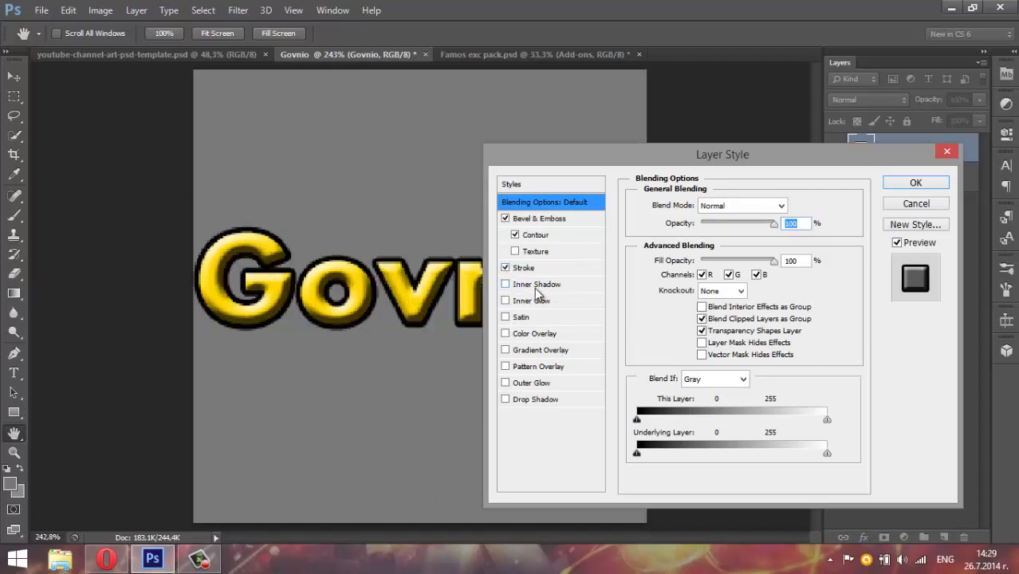
left_click(505, 284)
left_click(505, 283)
left_click(505, 300)
left_click(505, 285)
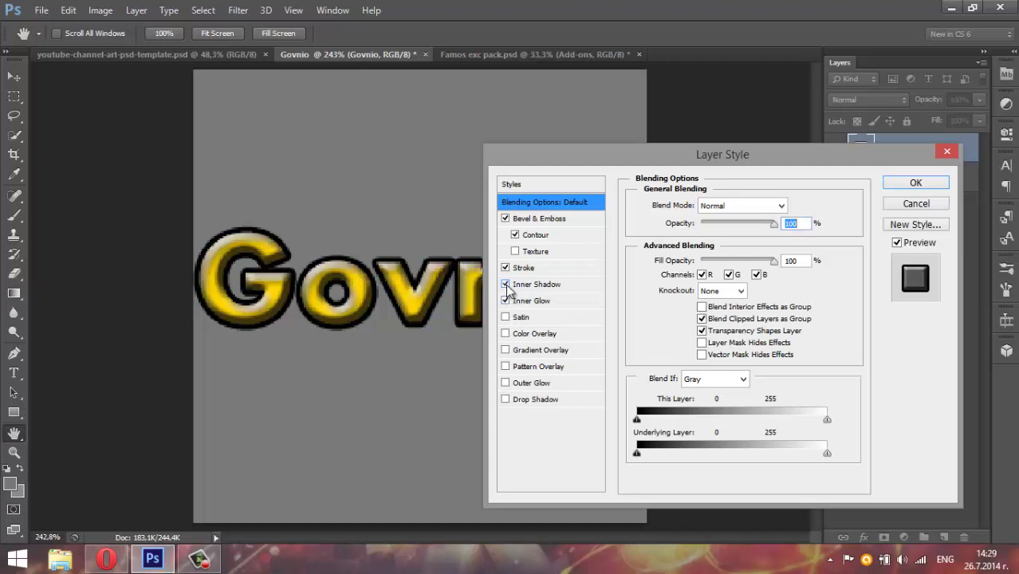
left_click(504, 284)
left_click(505, 300)
Add a Satin sheen and red Color Overlay, testing Gradient and Pattern overlays without keeping them.
left_click(505, 317)
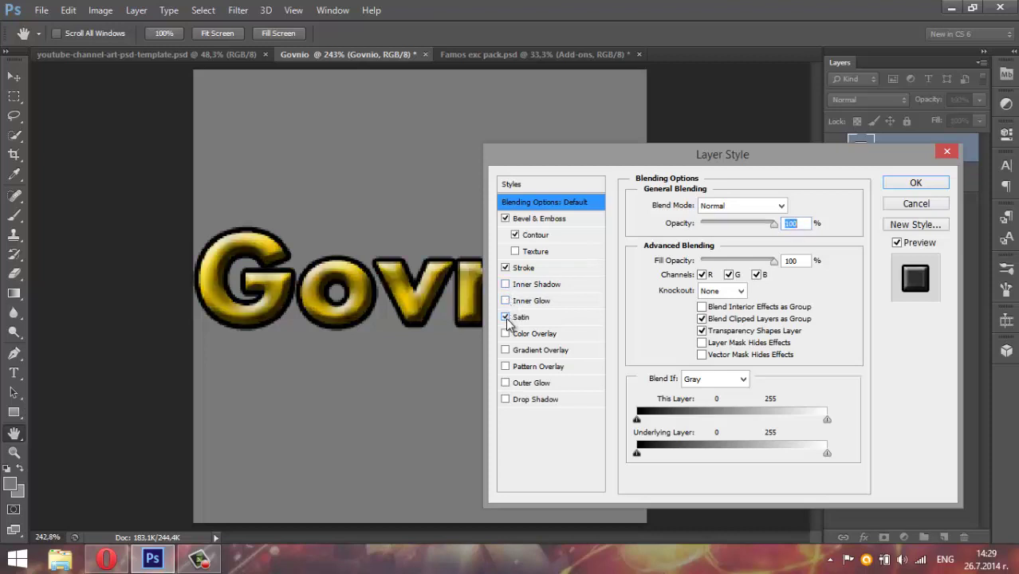
left_click(504, 318)
left_click(505, 317)
left_click(504, 333)
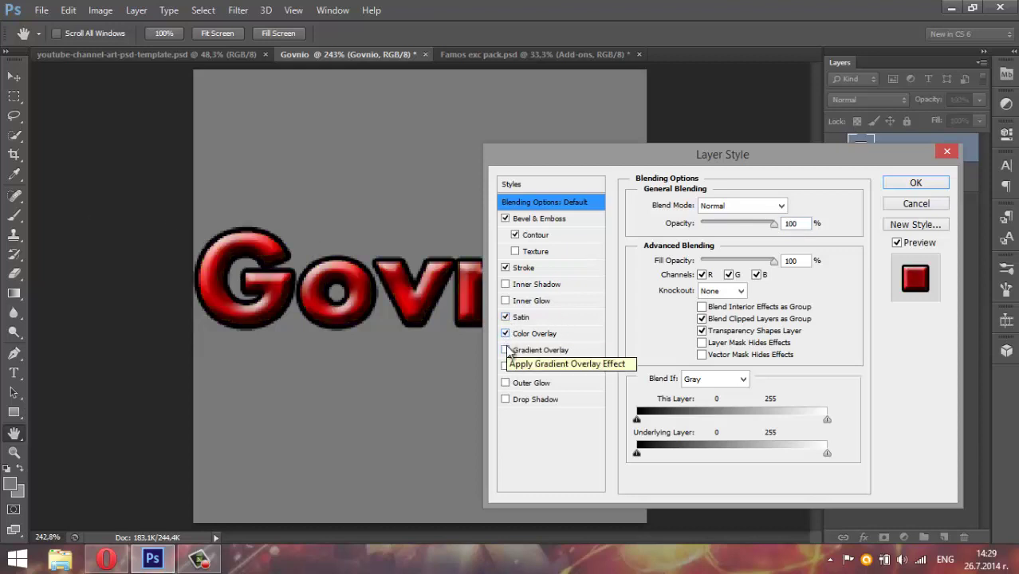
left_click(505, 333)
left_click(504, 350)
left_click(505, 350)
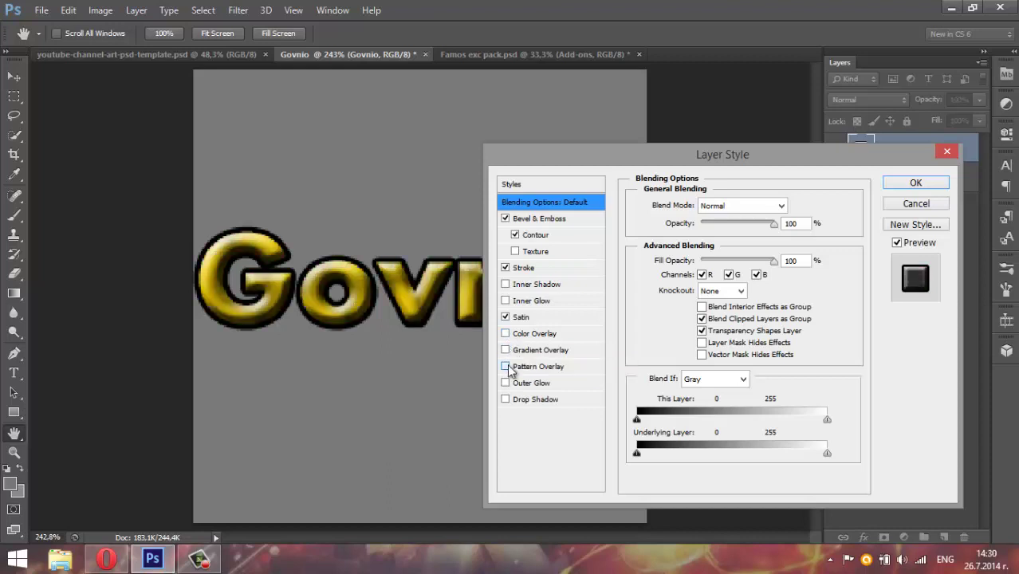
left_click(505, 366)
left_click(505, 366)
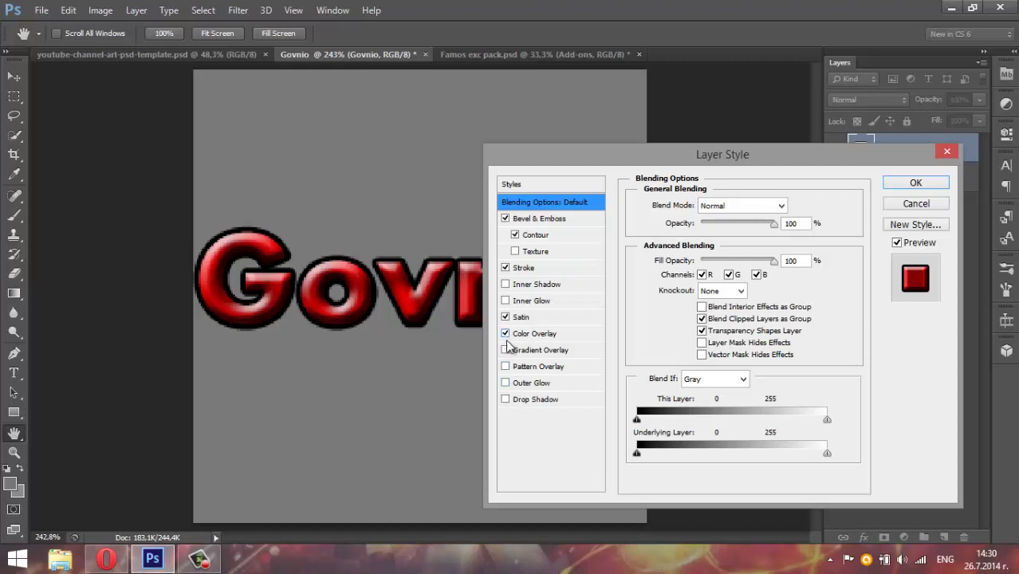
Settle on the red Color Overlay, add a Drop Shadow, and apply the layer style.
left_click(504, 333)
left_click(505, 350)
left_click(505, 350)
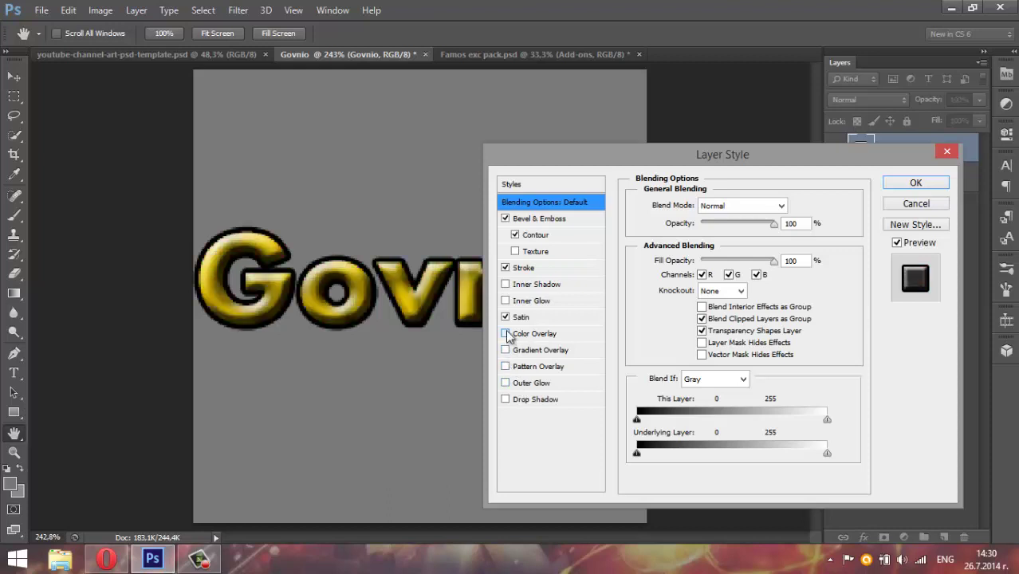
left_click(505, 333)
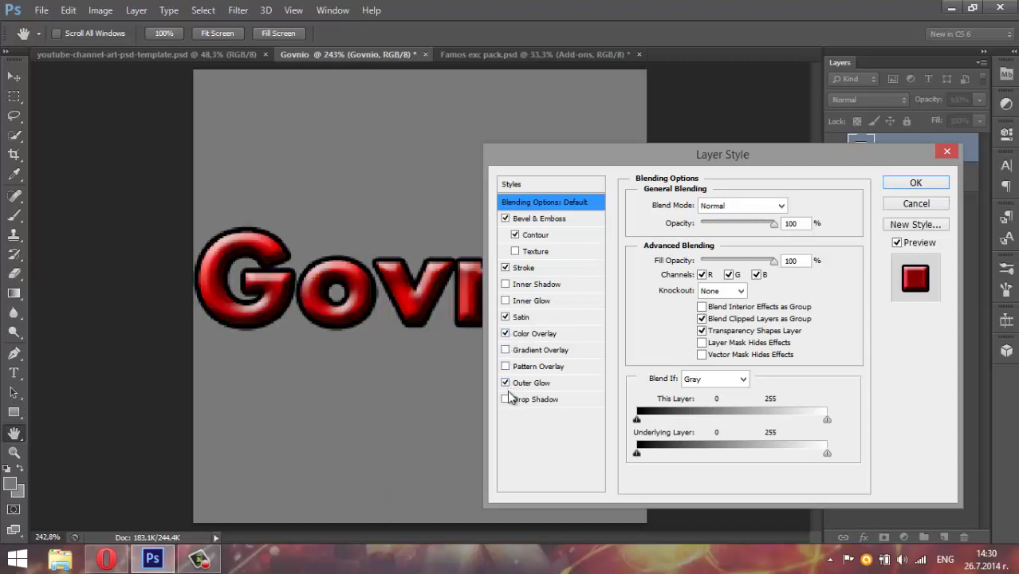
left_click(506, 399)
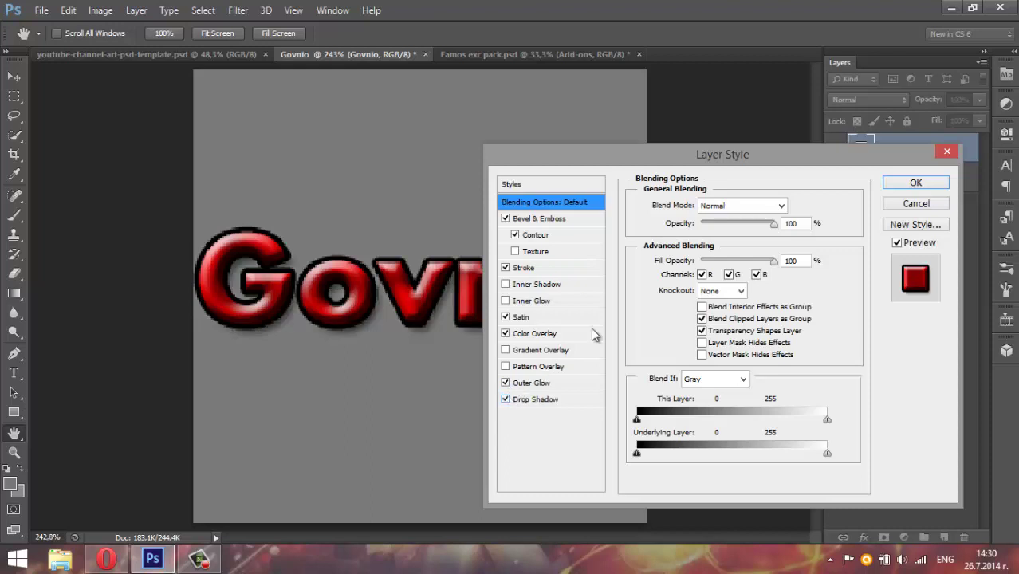
left_click(915, 184)
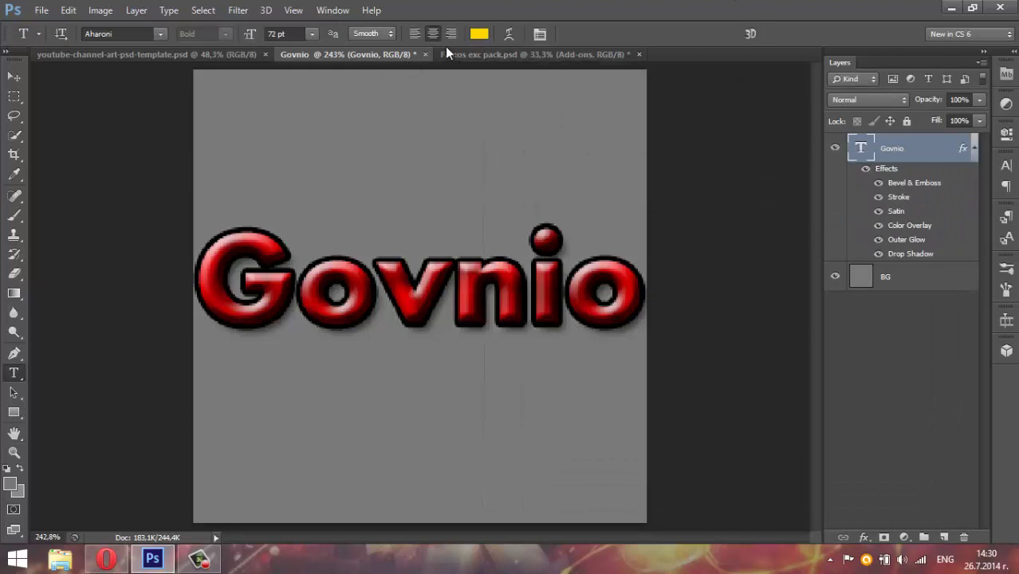
left_click(483, 53)
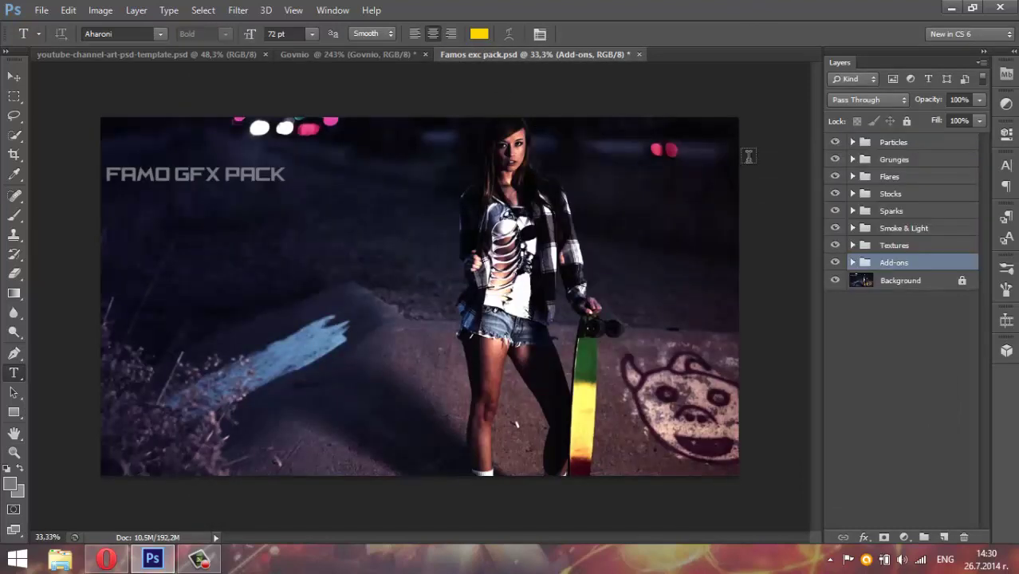
left_click(15, 76)
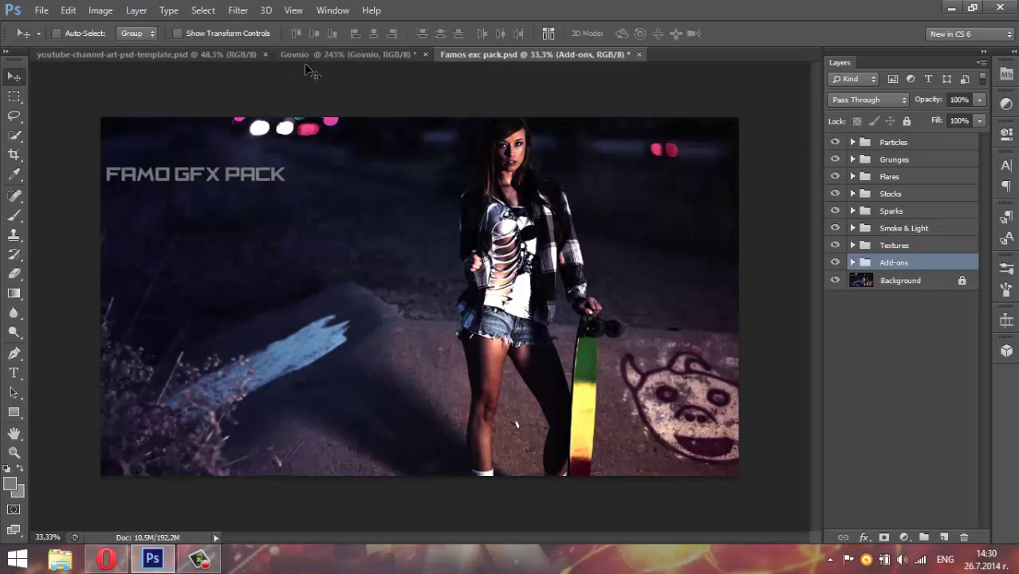
left_click(334, 55)
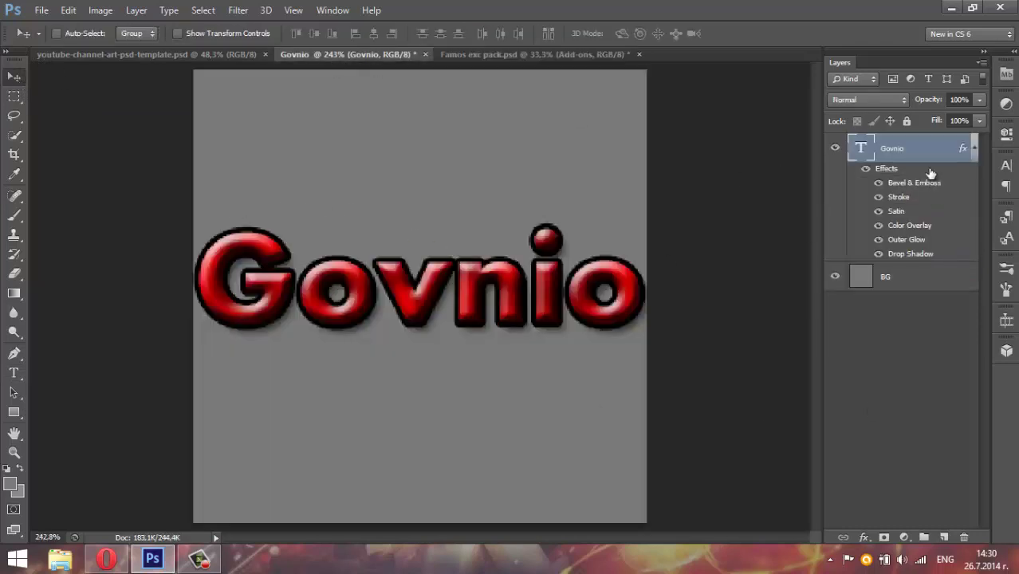
left_click_drag(539, 327, 580, 279)
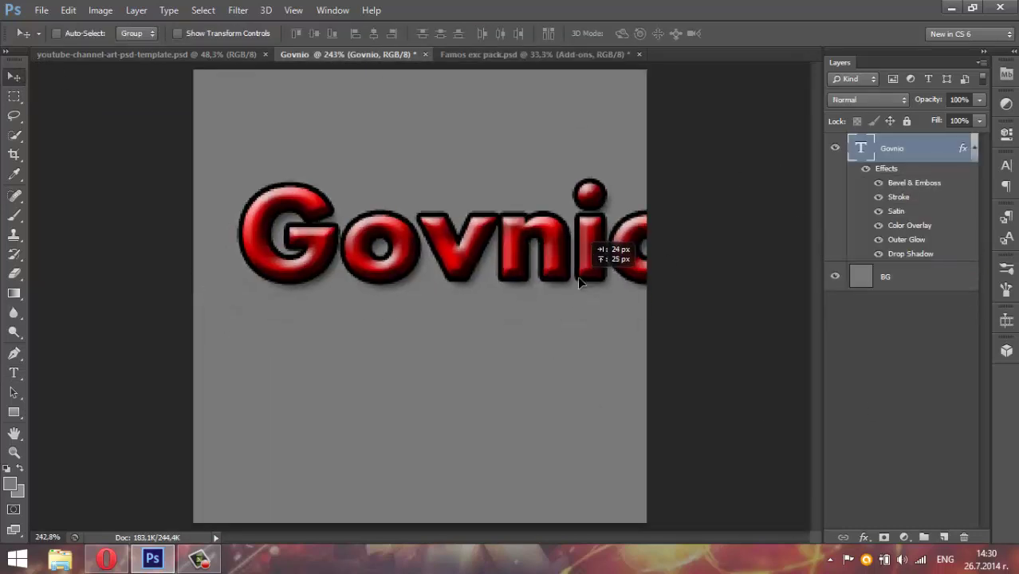
key("ctrl+z")
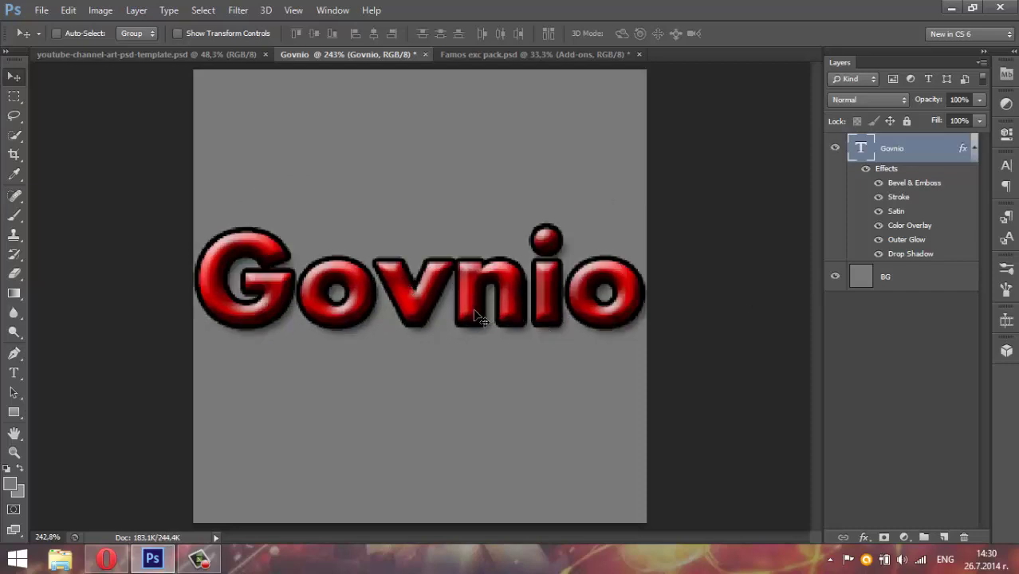
left_click_drag(476, 309, 538, 189)
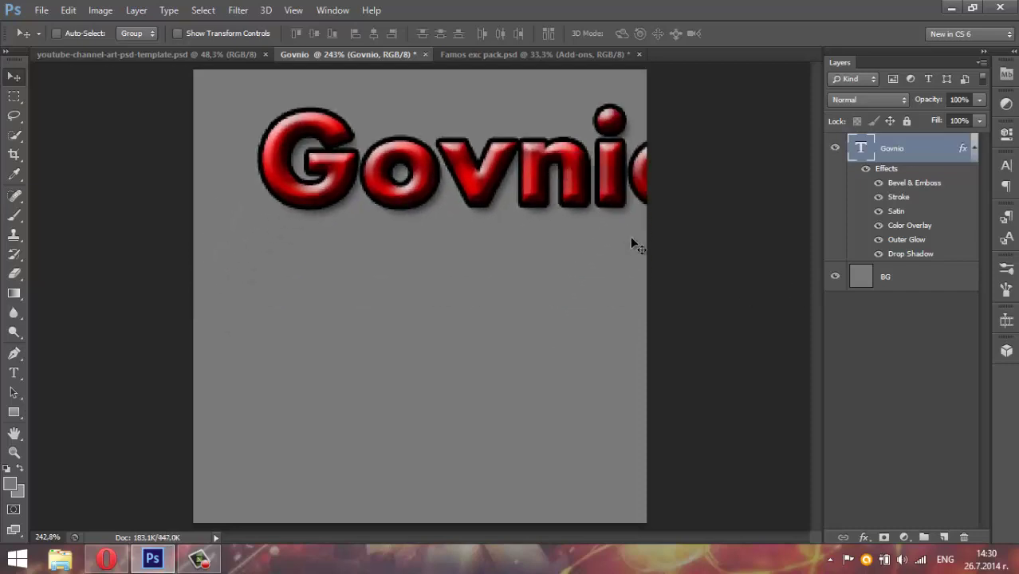
key("ctrl+z")
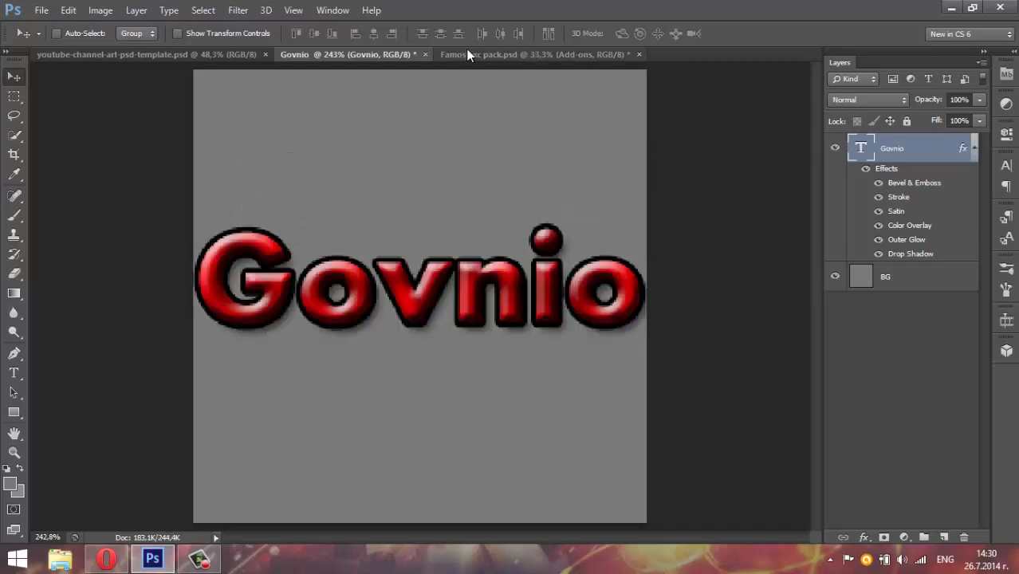
key("ctrl+r")
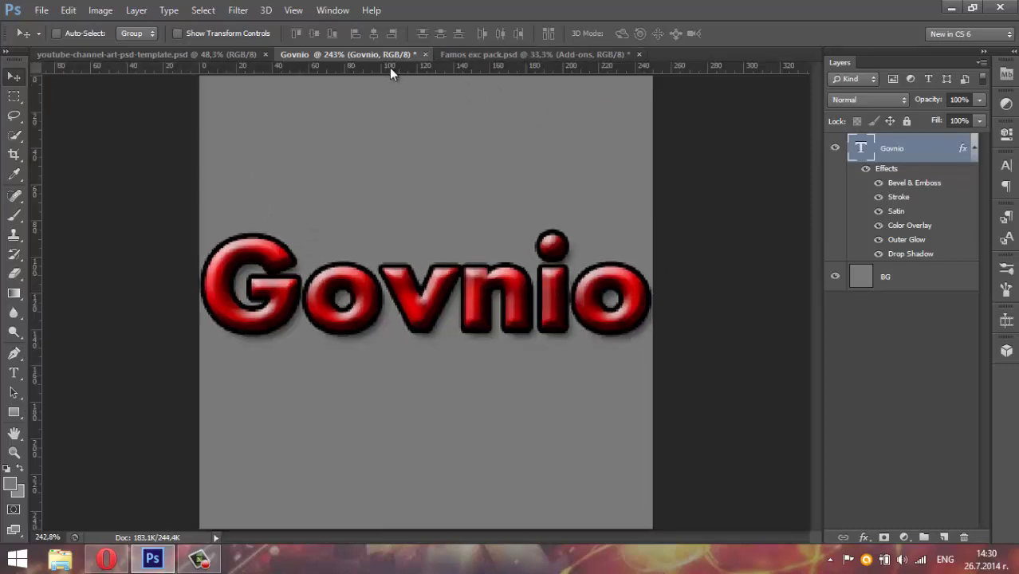
mouse_move(389, 67)
left_mouse_down()
mouse_move(413, 102)
mouse_move(439, 243)
mouse_move(446, 48)
left_mouse_up()
key("ctrl+r")
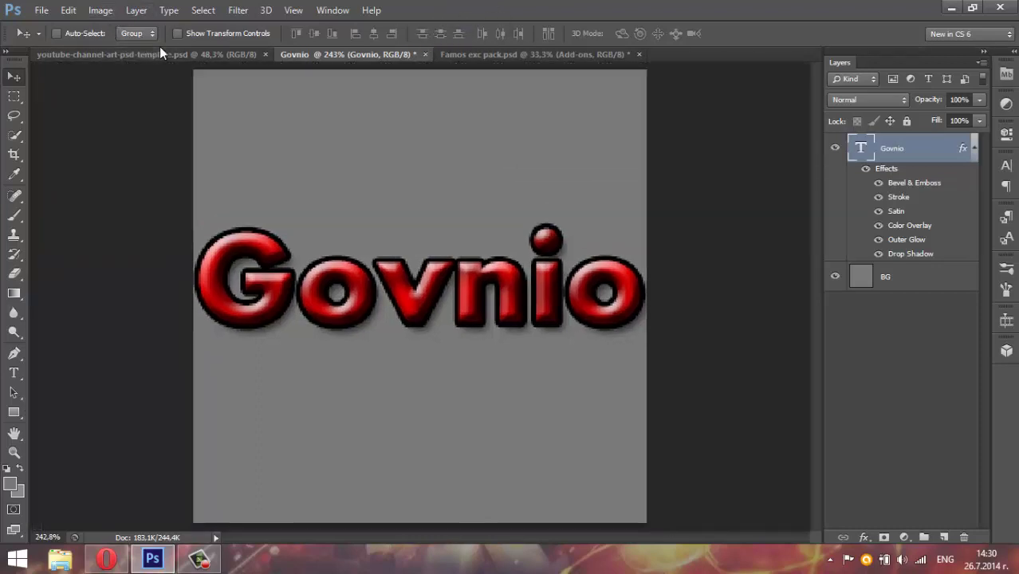
Switch to the Famos exc pack document and browse its layer groups.
left_click(164, 55)
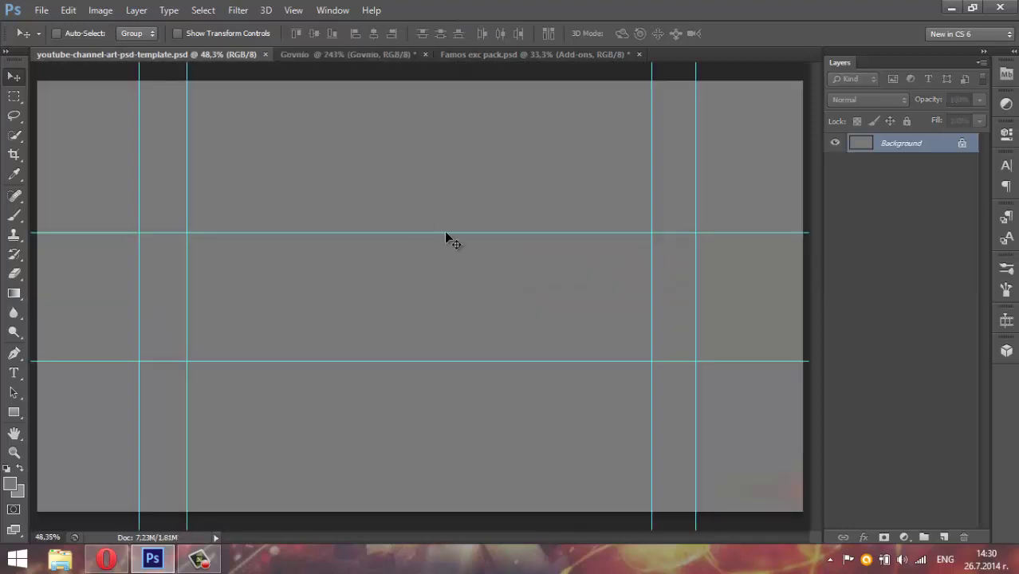
left_click(400, 56)
left_click(517, 53)
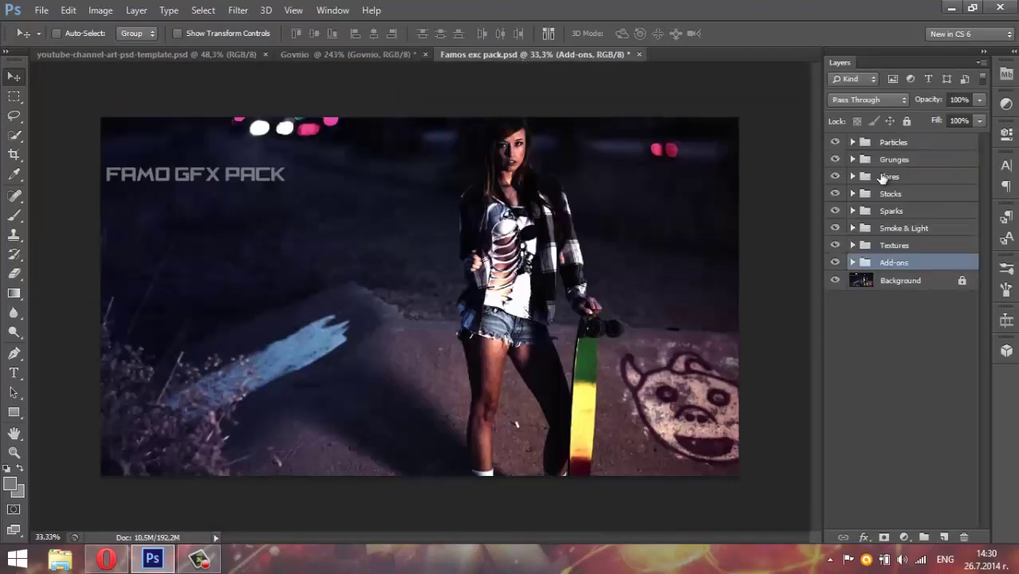
left_click(883, 143)
left_click(884, 160)
left_click(887, 176)
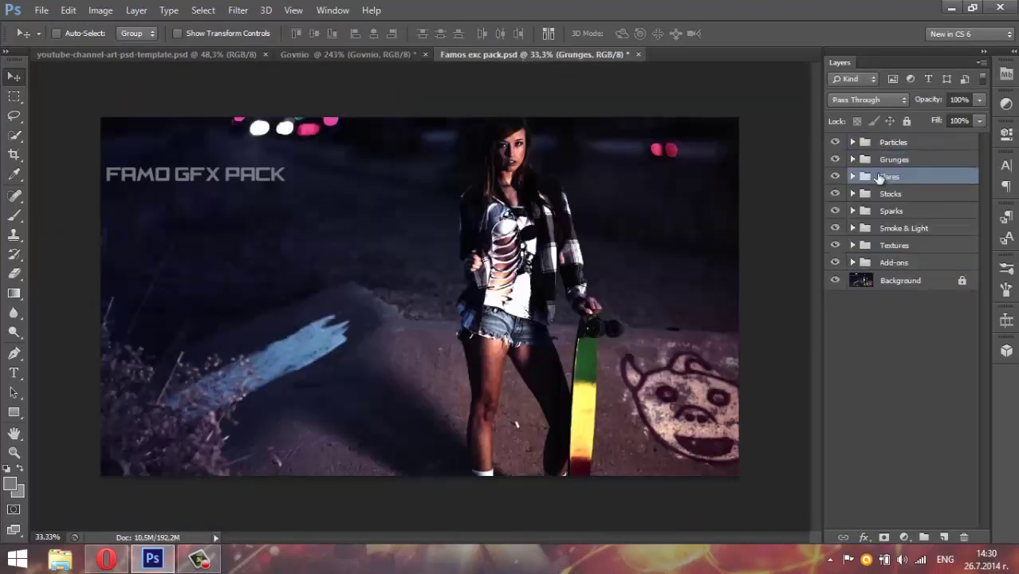
left_click(859, 196)
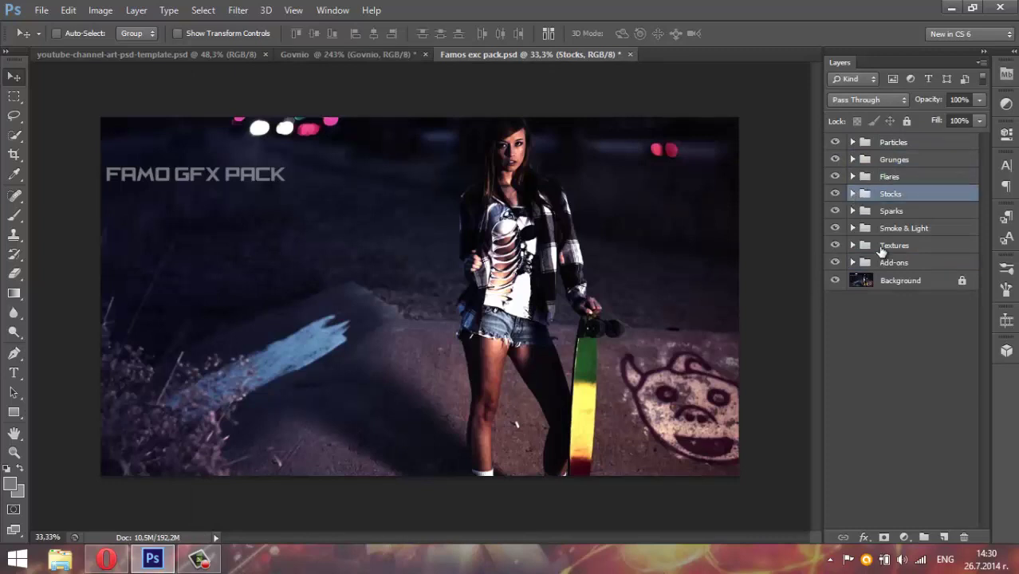
left_click(881, 249)
left_click(869, 229)
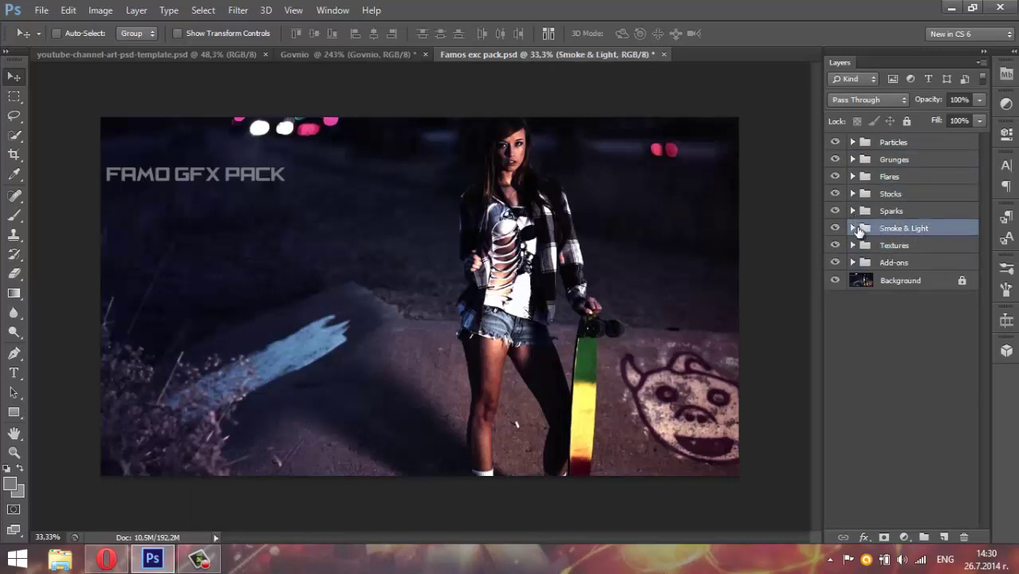
left_click(865, 262)
left_click(853, 263)
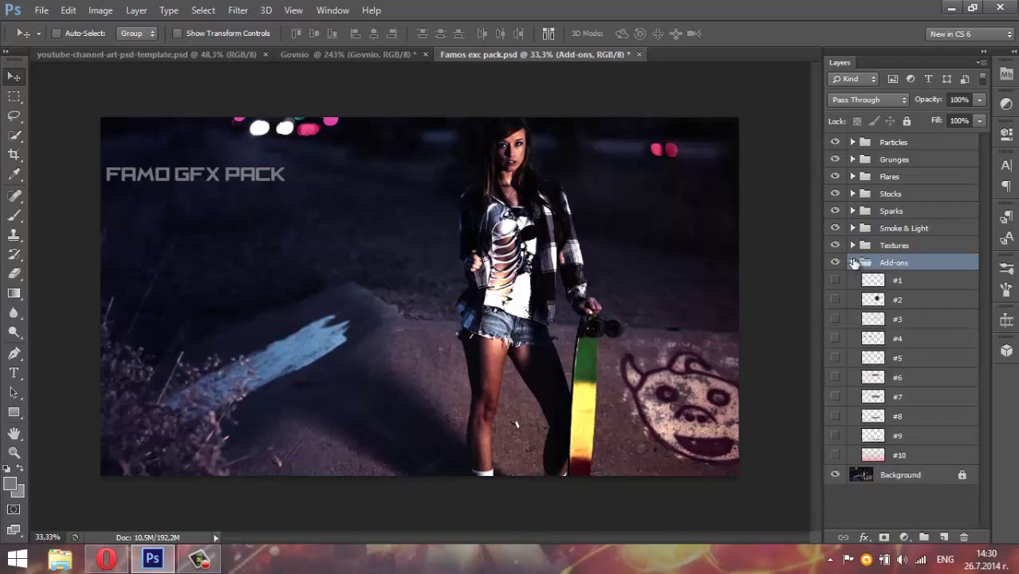
left_click(855, 263)
Preview textures #1–#3 in the Textures group, then hide them and collapse it.
left_click(853, 246)
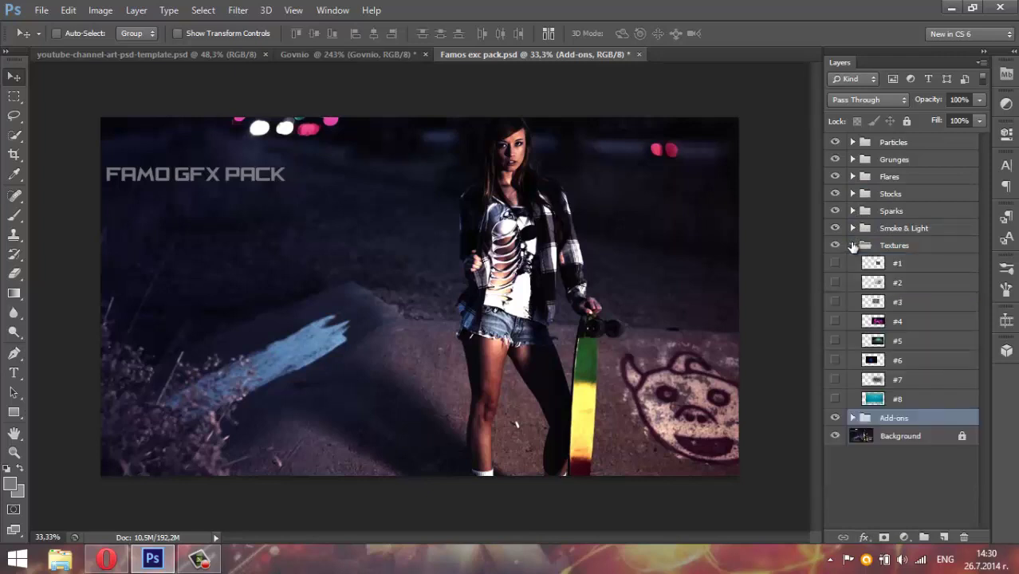
left_click(853, 245)
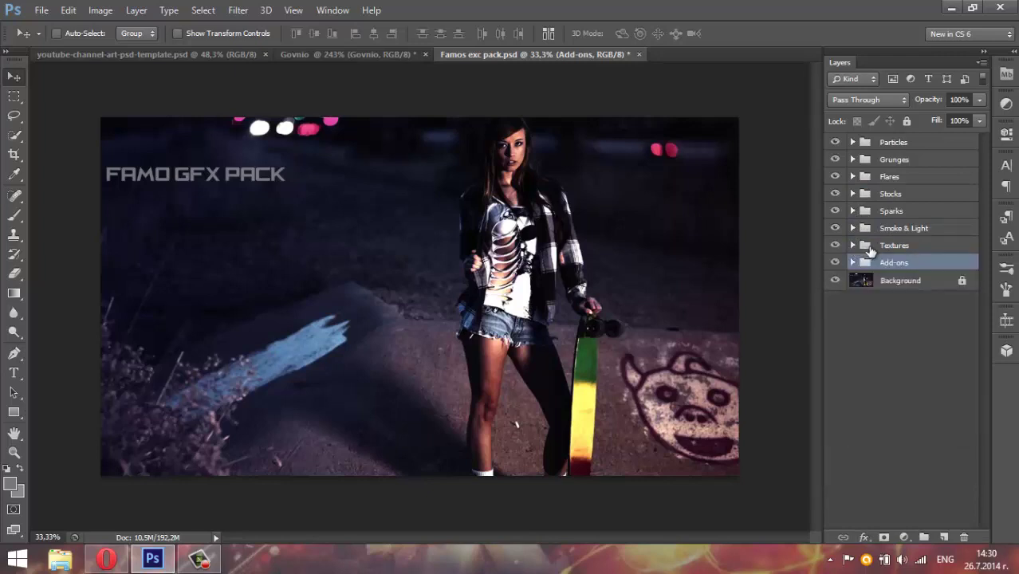
left_click(859, 248)
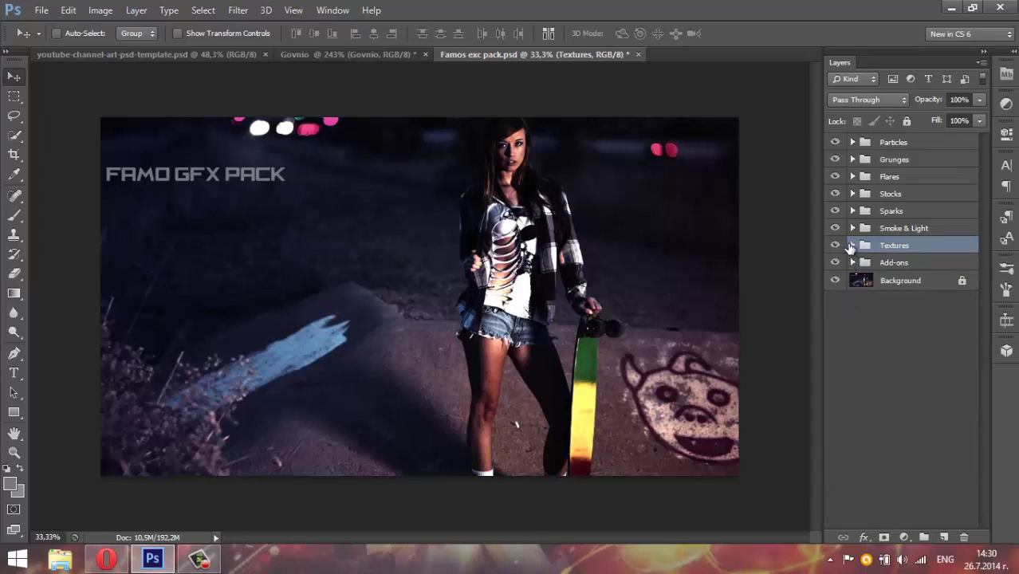
left_click(851, 246)
left_click(835, 263)
left_click(835, 263)
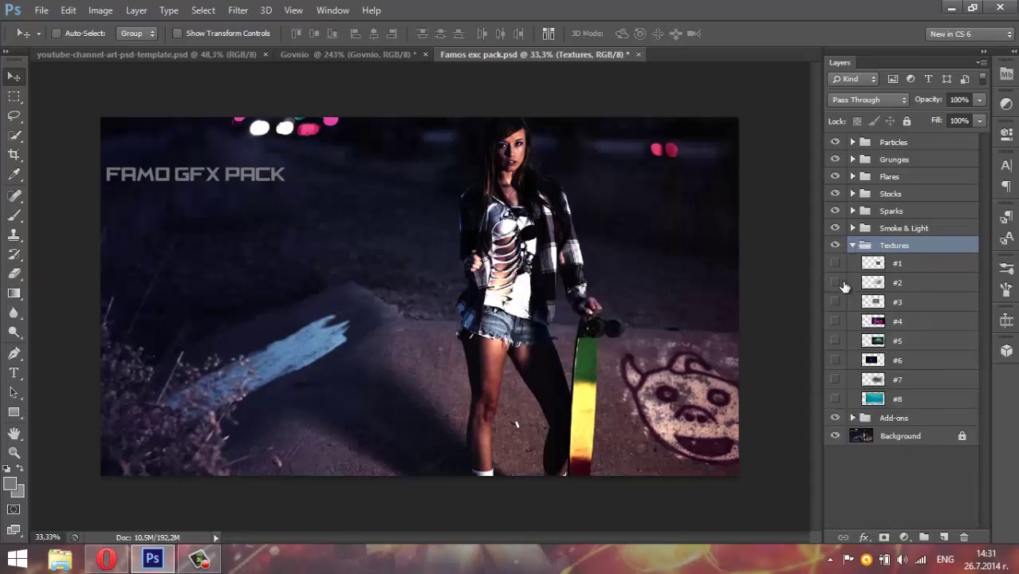
left_click(835, 282)
left_click(835, 282)
left_click(834, 302)
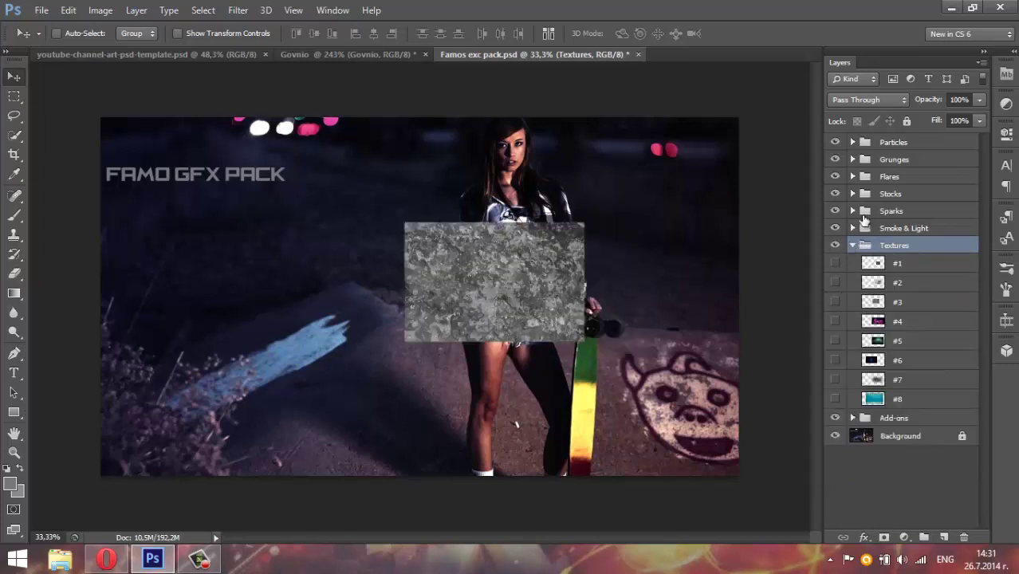
left_click(851, 246)
Preview smoke layer #1 and SPARK 1, leaving both hidden and the groups collapsed.
left_click(852, 228)
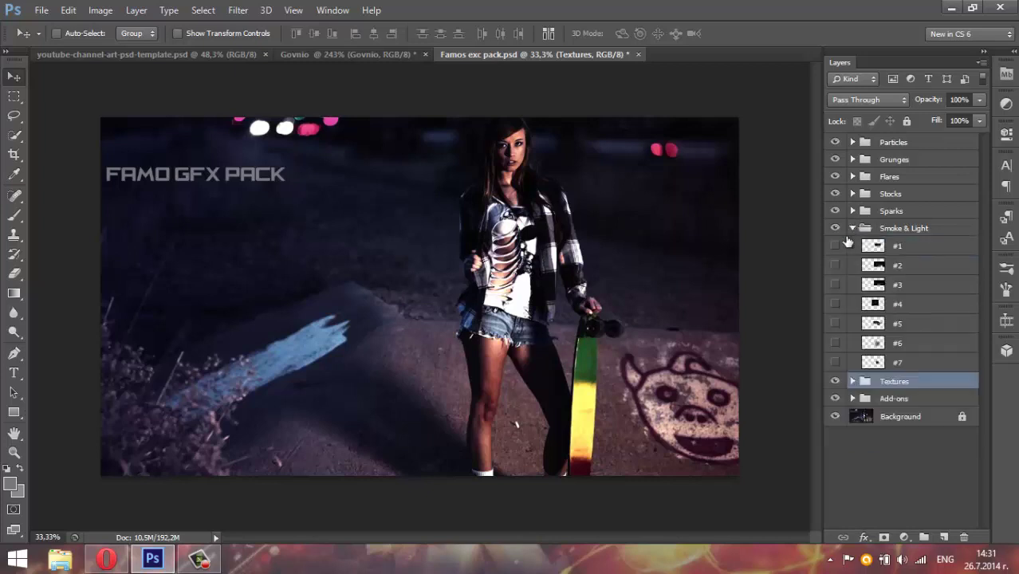
left_click(835, 246)
left_click(835, 246)
left_click(872, 229)
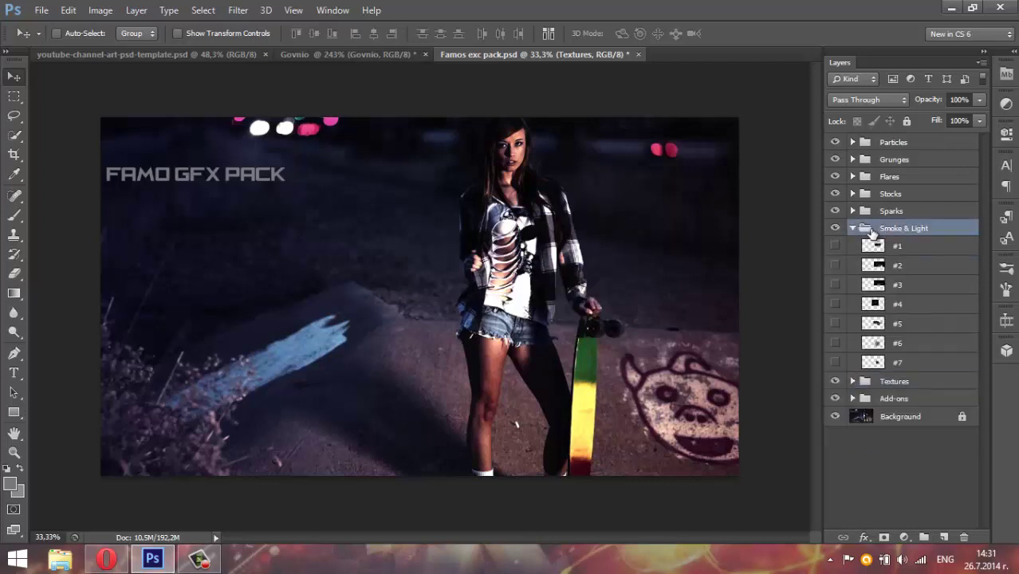
left_click(853, 228)
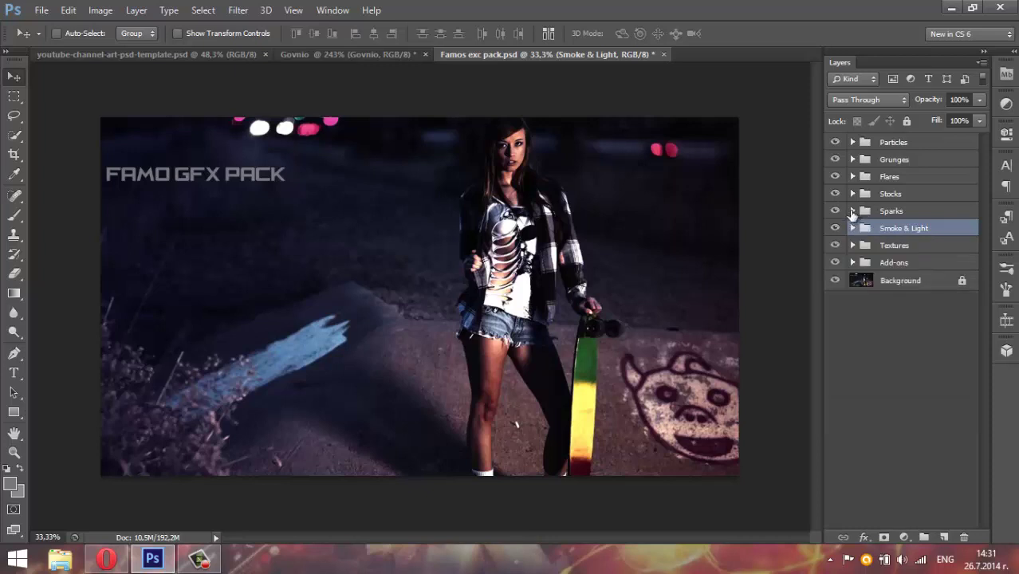
left_click(853, 211)
left_click(835, 229)
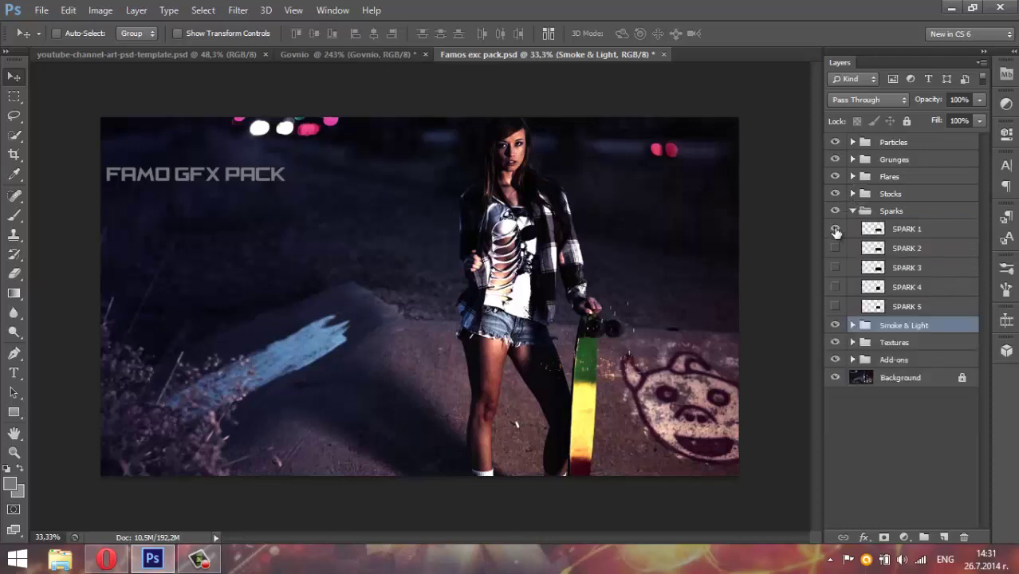
left_click(835, 230)
left_click(852, 210)
Show the red chain stock #3 in Stocks and drag it into the Govnio document.
left_click(853, 193)
left_click(834, 212)
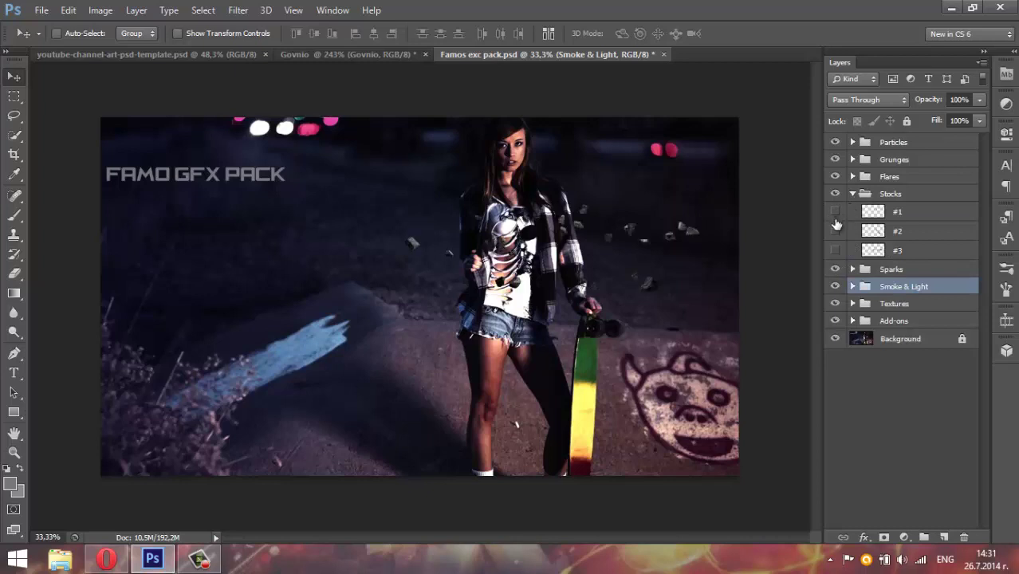
left_click(835, 231)
left_click(835, 231)
left_click(835, 249)
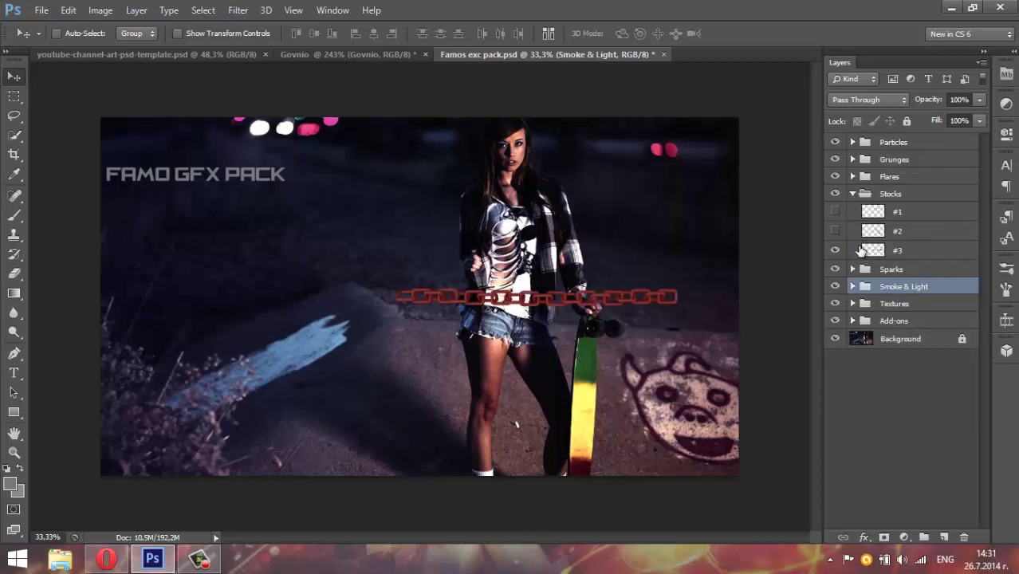
left_click(861, 251)
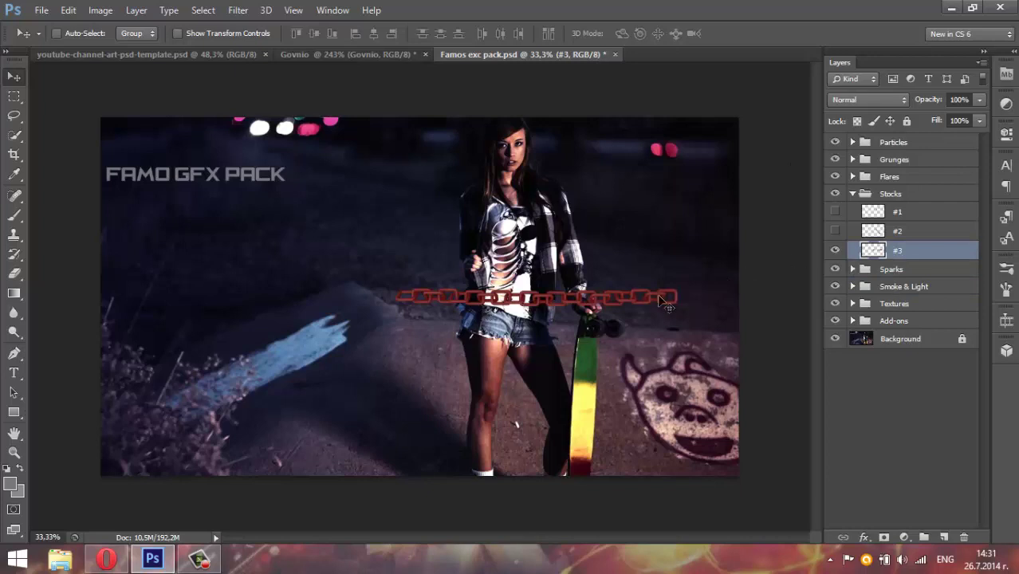
left_click_drag(660, 300, 213, 57)
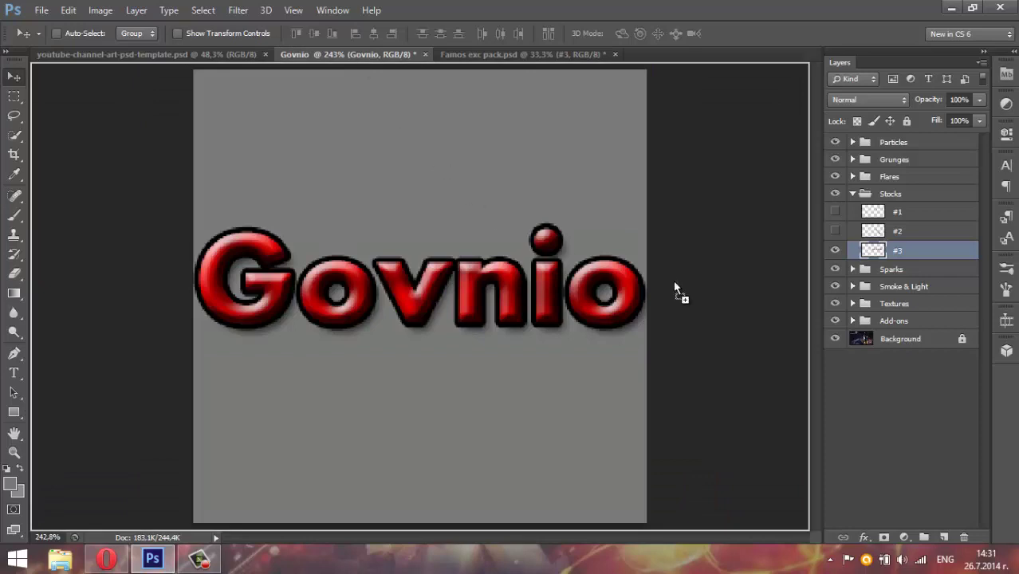
left_click_drag(213, 58, 674, 280)
Try rotating and moving the chain, then cancel and reposition it across the text.
left_click_drag(525, 236, 810, 365)
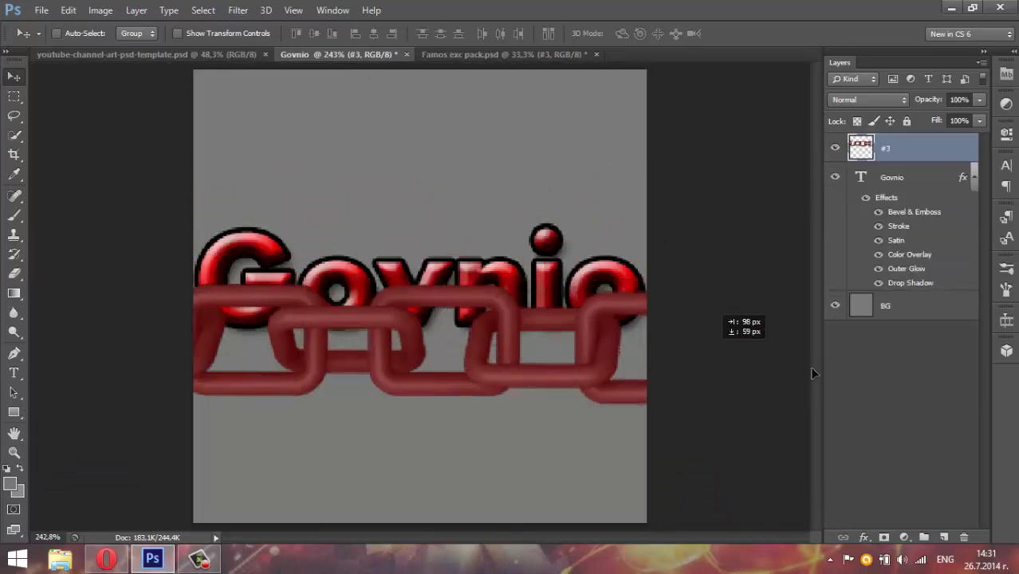
key("ctrl+z")
key("ctrl+t")
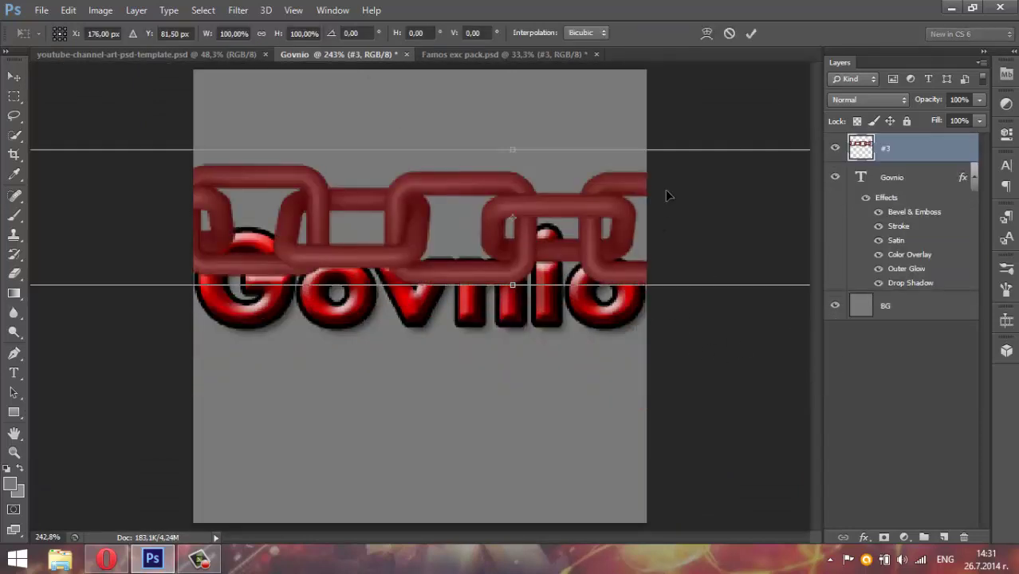
left_click_drag(725, 130, 649, 309)
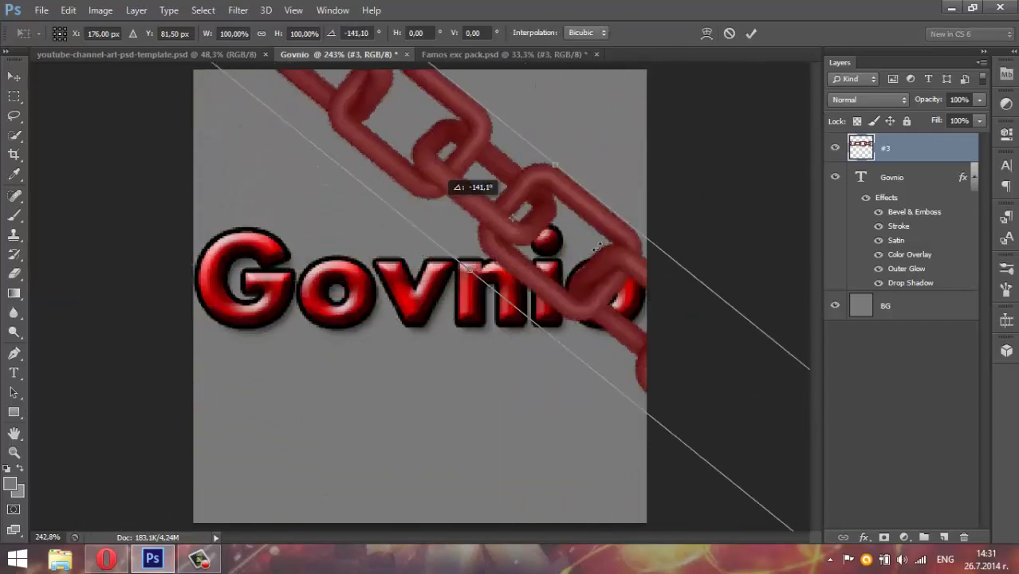
mouse_move(649, 309)
left_mouse_down()
mouse_move(654, 145)
mouse_move(552, 80)
mouse_move(347, 508)
mouse_move(343, 447)
left_mouse_up()
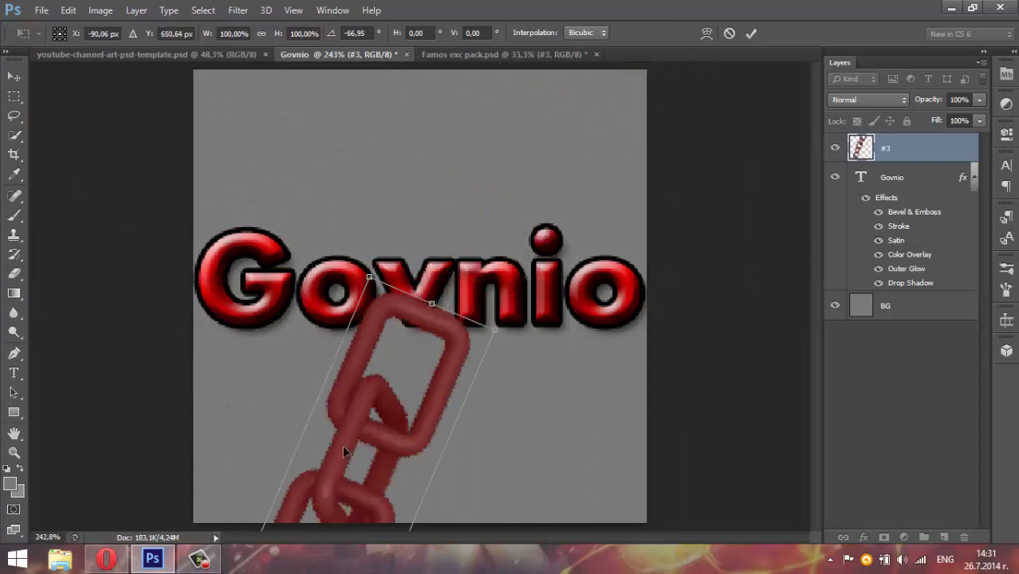
mouse_move(414, 354)
left_mouse_down()
mouse_move(319, 488)
mouse_move(401, 354)
left_mouse_up()
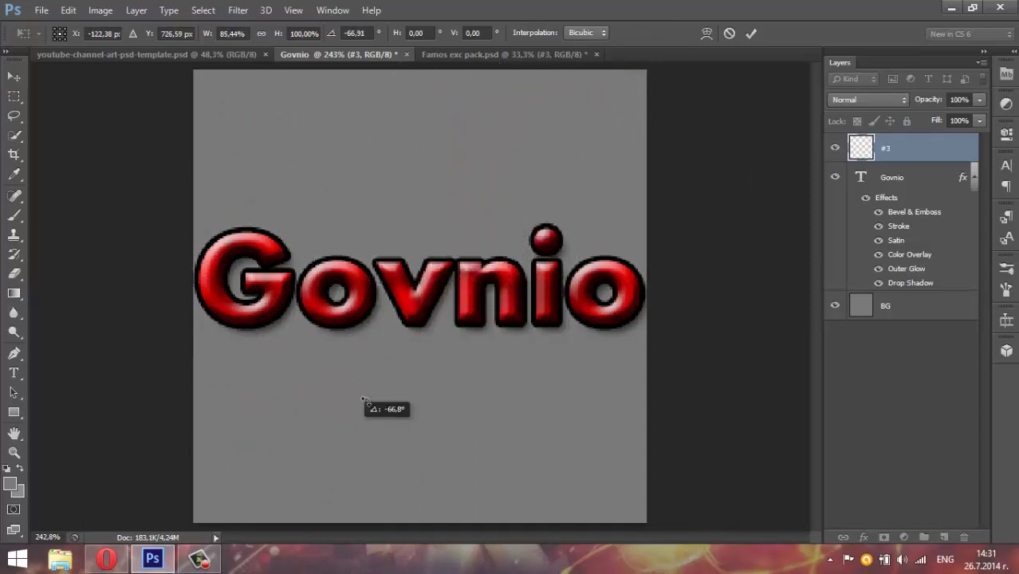
left_click(730, 35)
left_click_drag(618, 205, 741, 299)
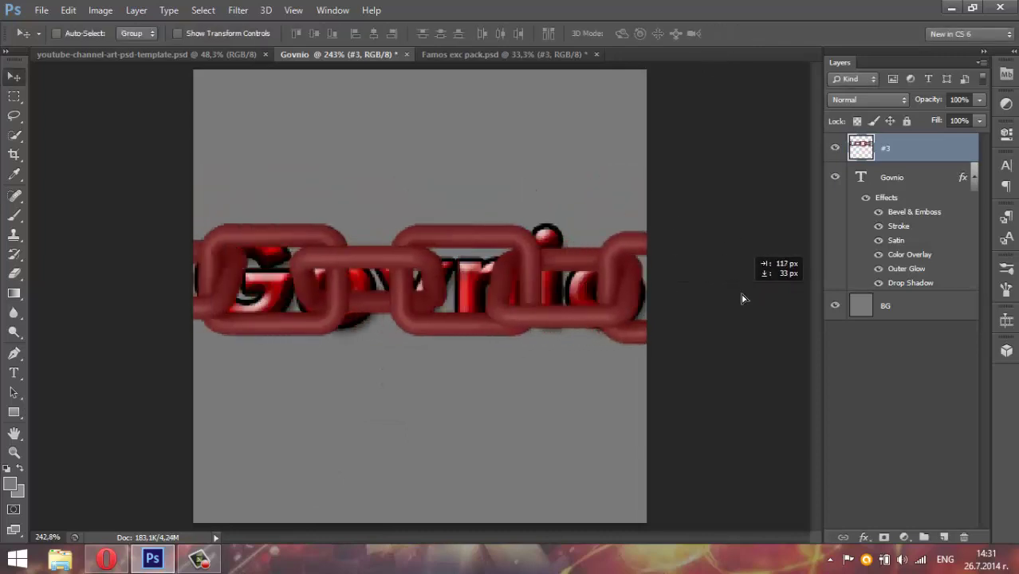
Free-transform the chain down to about 25% width and 44% height.
key("ctrl+t")
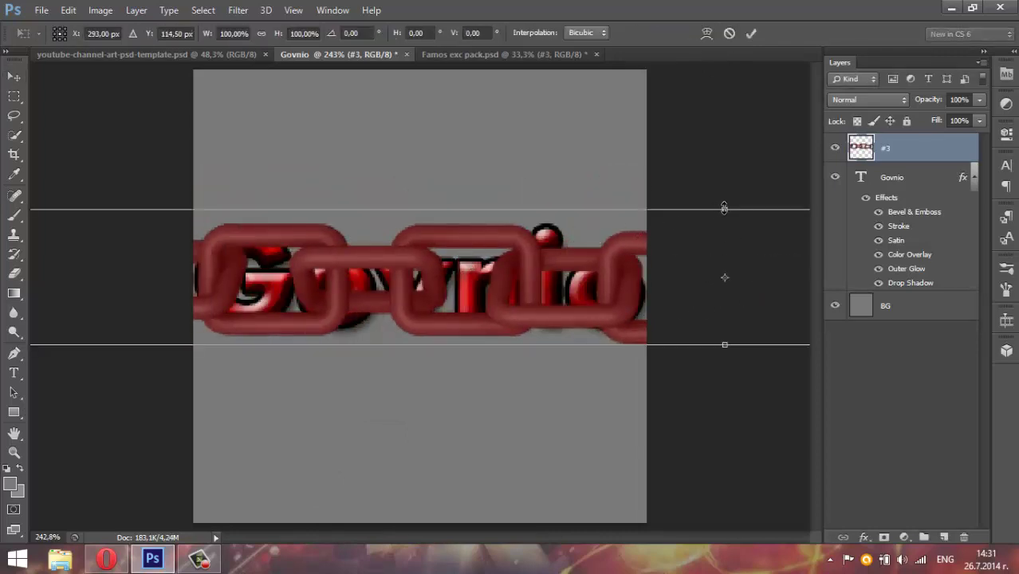
left_click_drag(724, 208, 722, 265)
mouse_move(67, 299)
left_mouse_down()
mouse_move(266, 343)
mouse_move(519, 351)
mouse_move(223, 352)
left_mouse_up()
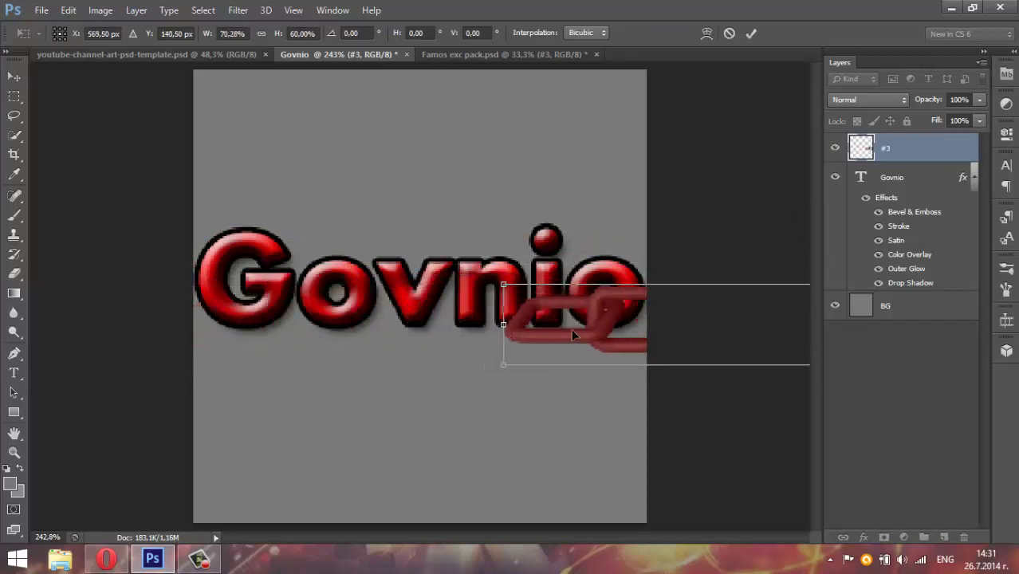
mouse_move(168, 327)
left_mouse_down()
mouse_move(336, 325)
mouse_move(78, 307)
mouse_move(395, 311)
left_mouse_up()
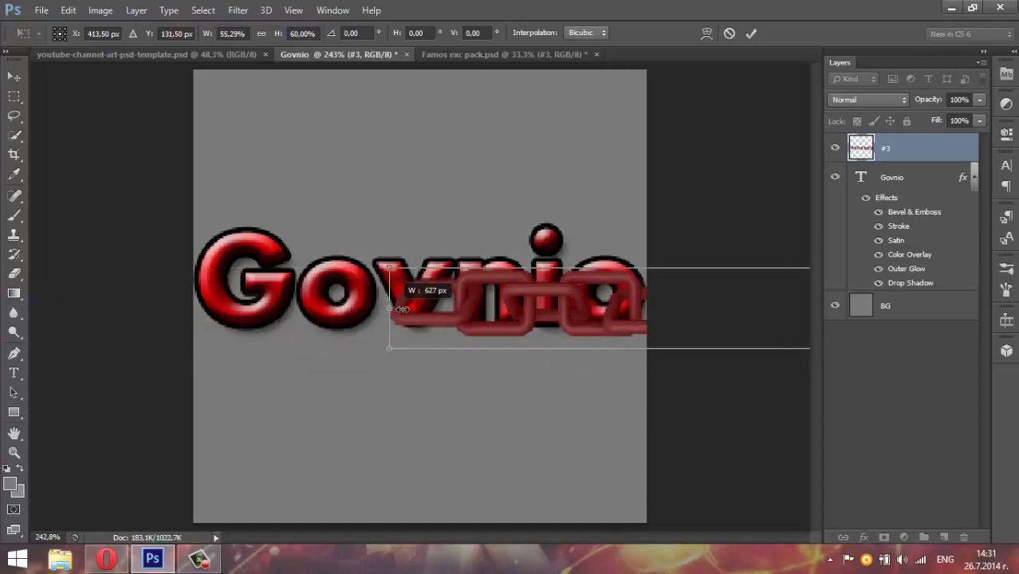
left_click_drag(566, 318, 160, 305)
mouse_move(411, 296)
left_mouse_down()
mouse_move(532, 296)
mouse_move(165, 267)
mouse_move(137, 310)
mouse_move(393, 269)
left_mouse_up()
left_click_drag(291, 229, 291, 252)
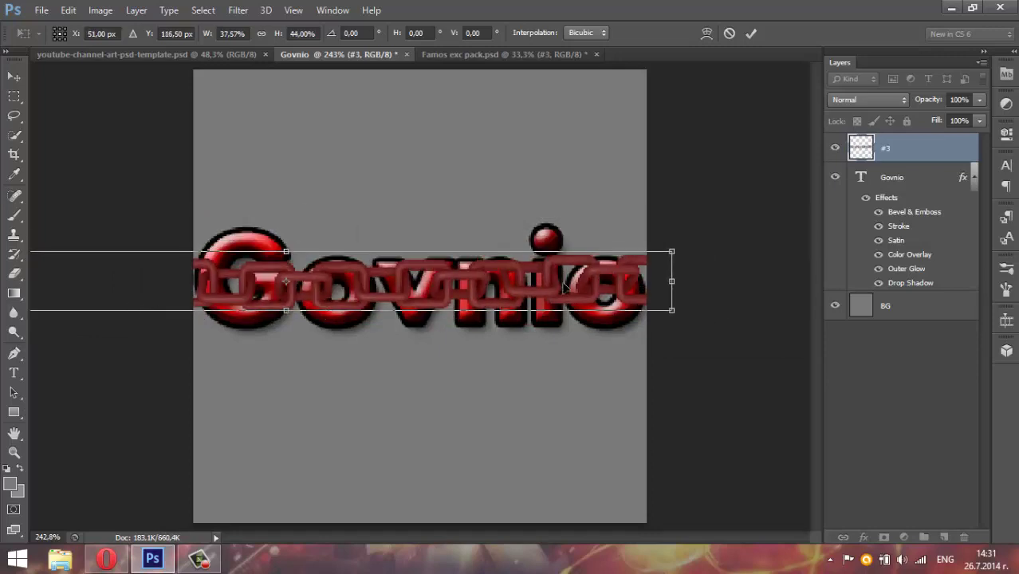
left_click_drag(596, 284, 422, 284)
Tilt the chain about 42° and commit it off the lower right of the final 'o'.
left_click_drag(359, 287, 622, 316)
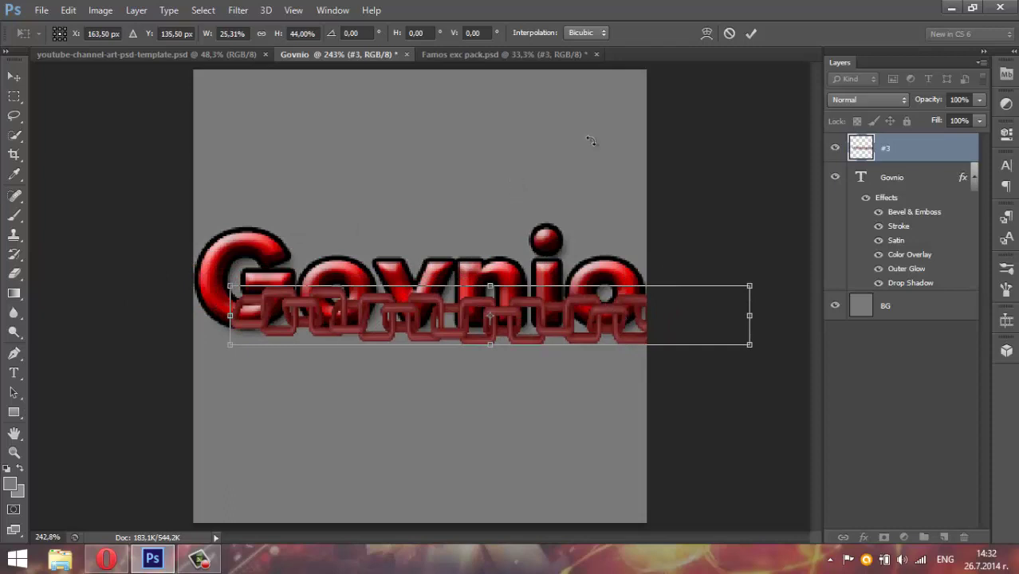
left_click_drag(590, 140, 786, 327)
mouse_move(518, 339)
left_mouse_down()
mouse_move(151, 146)
mouse_move(145, 164)
mouse_move(590, 436)
mouse_move(781, 484)
mouse_move(806, 481)
left_mouse_up()
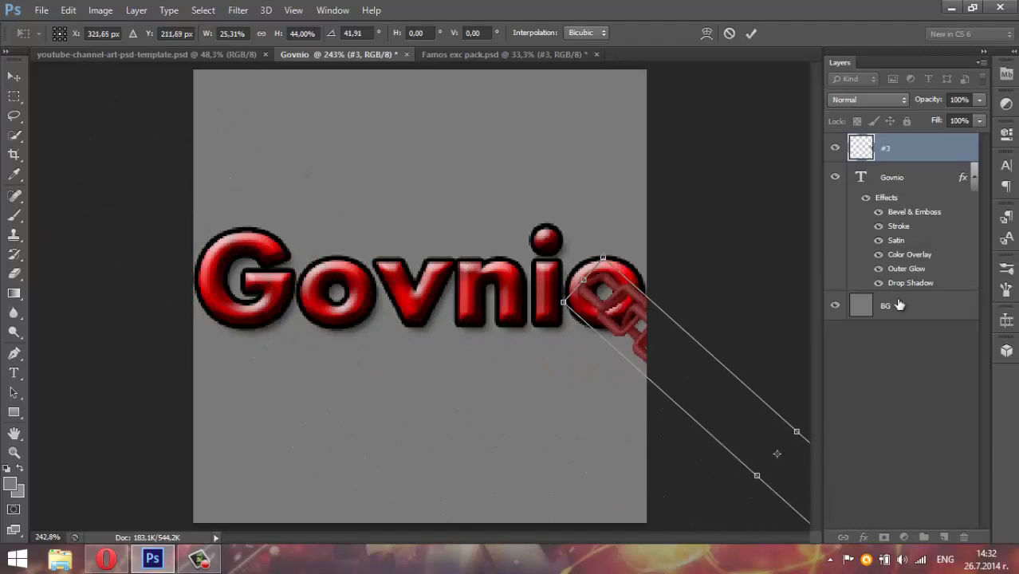
left_click(751, 32)
Duplicate the chain layer as '#3 copy' and drag it down-left across the text.
right_click(916, 146)
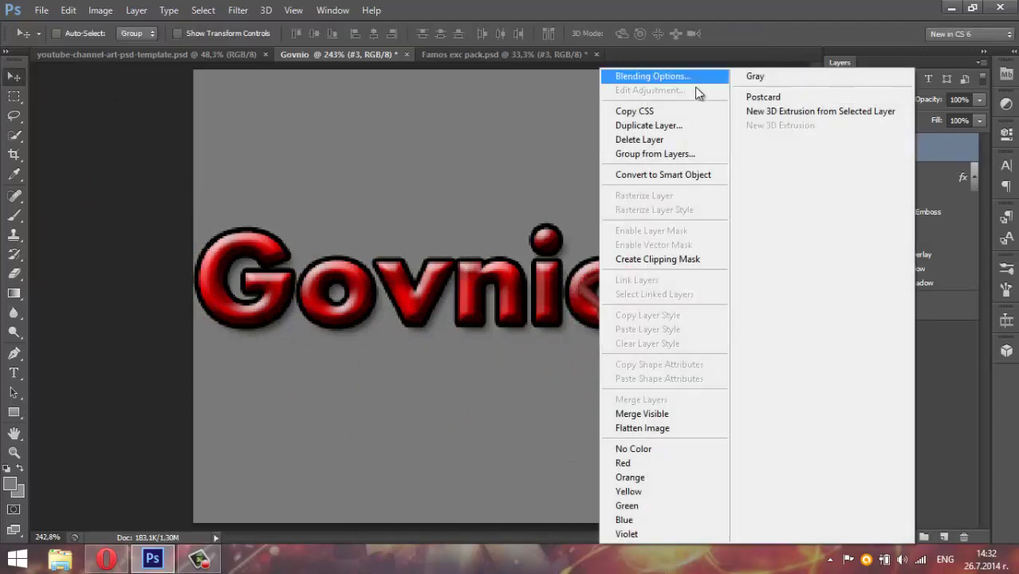
left_click(676, 127)
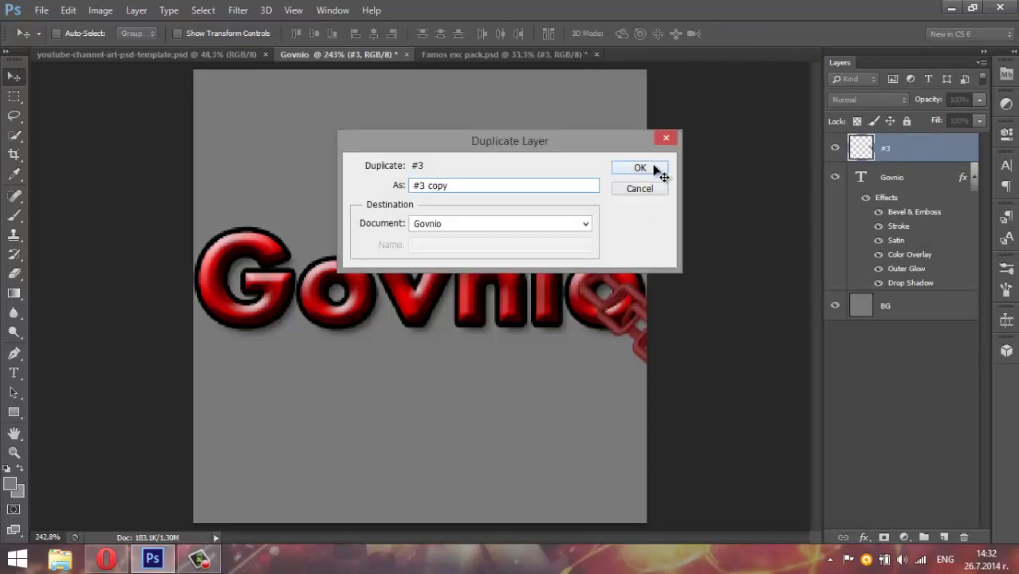
left_click(637, 170)
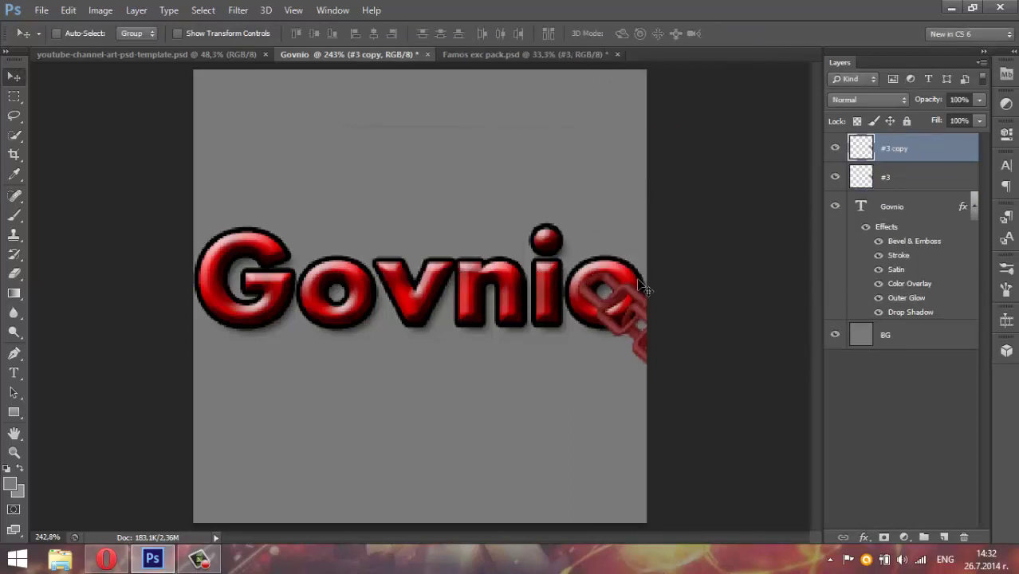
left_click_drag(645, 288, 295, 319)
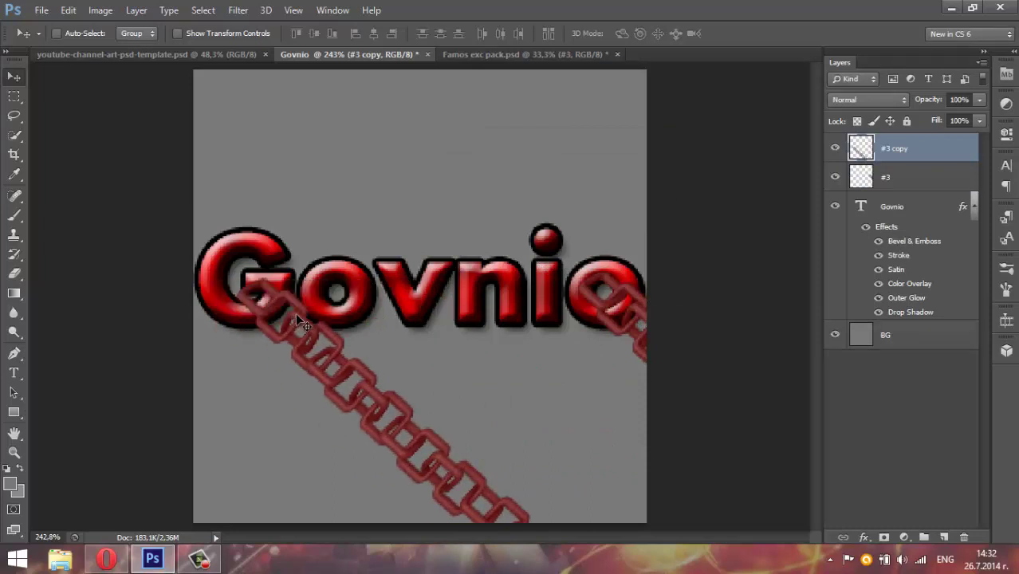
Rotate the copy 180°, then to about 98°, and place it beside the G.
key("ctrl+t")
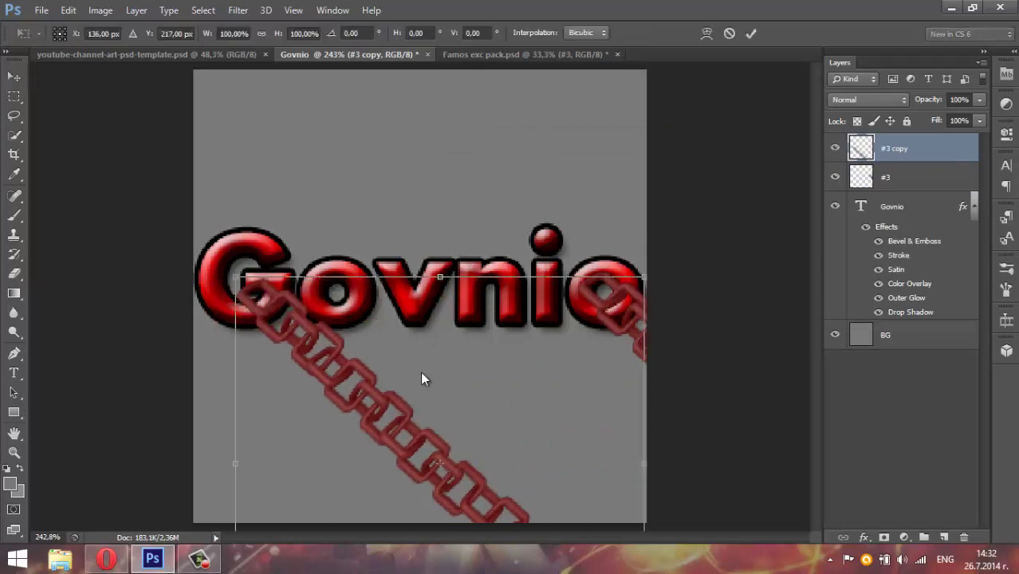
right_click(421, 373)
left_click(498, 290)
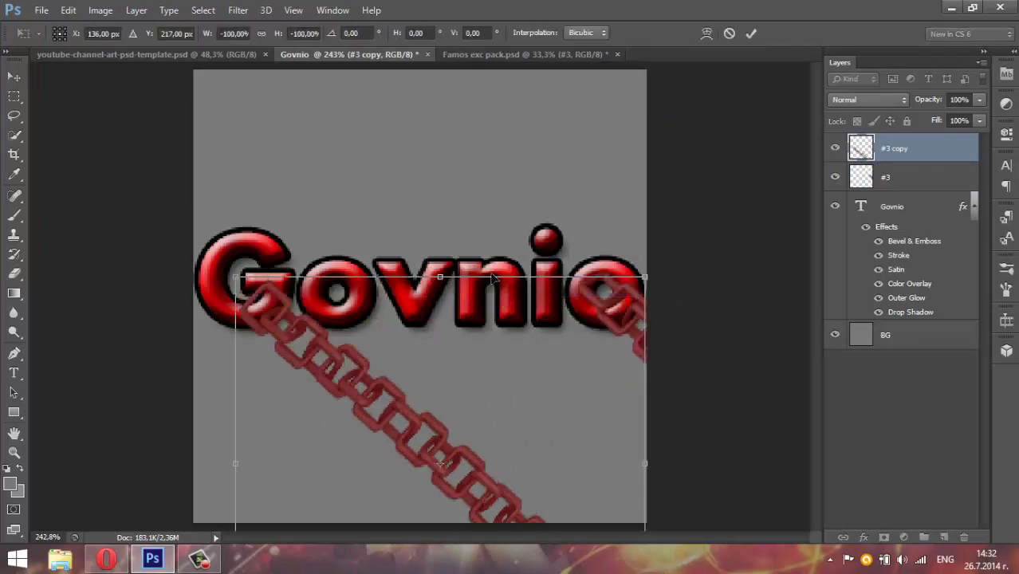
left_click_drag(566, 246, 26, 234)
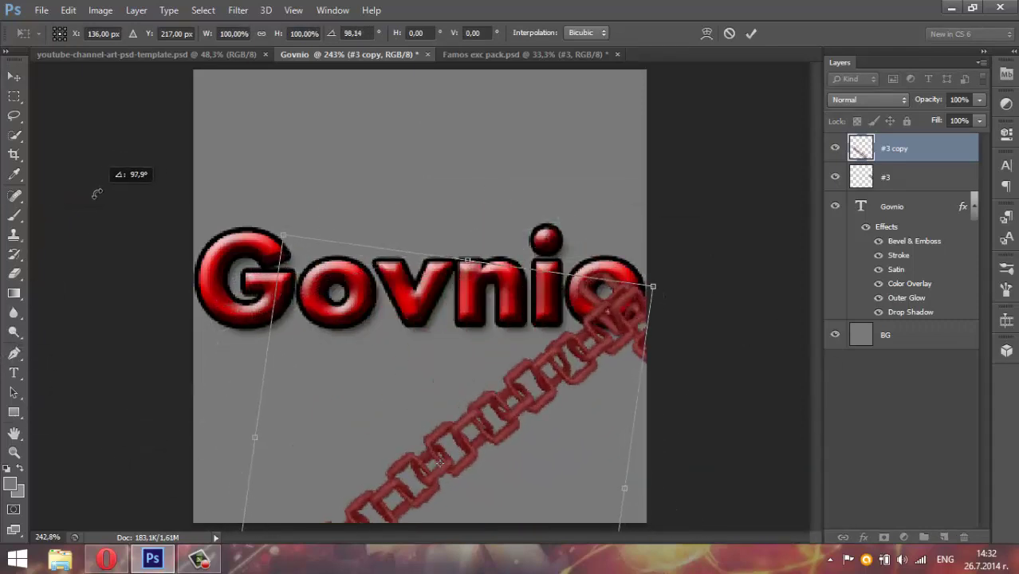
left_click_drag(26, 234, 96, 191)
mouse_move(456, 379)
left_mouse_down()
mouse_move(4, 335)
mouse_move(185, 313)
left_mouse_up()
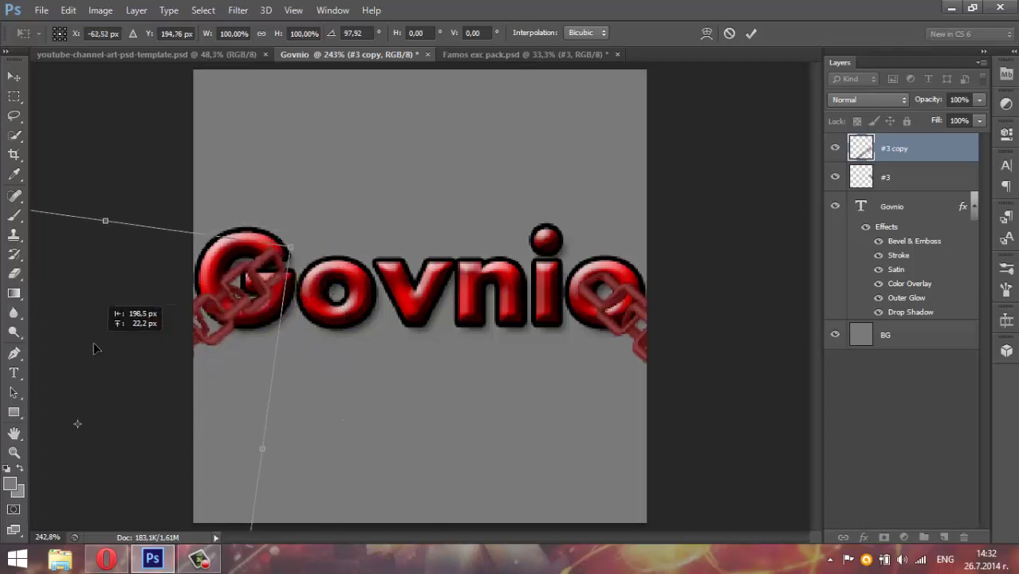
left_click(750, 34)
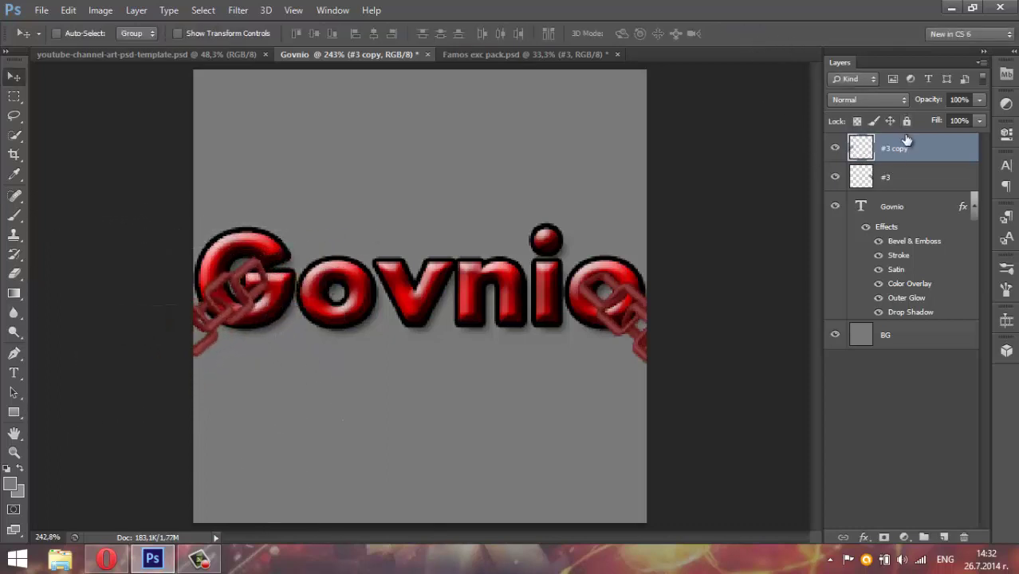
Drag '#3 copy' and '#3' below the Govnio text layer, then nudge the left chain into place.
left_click_drag(907, 140, 934, 288)
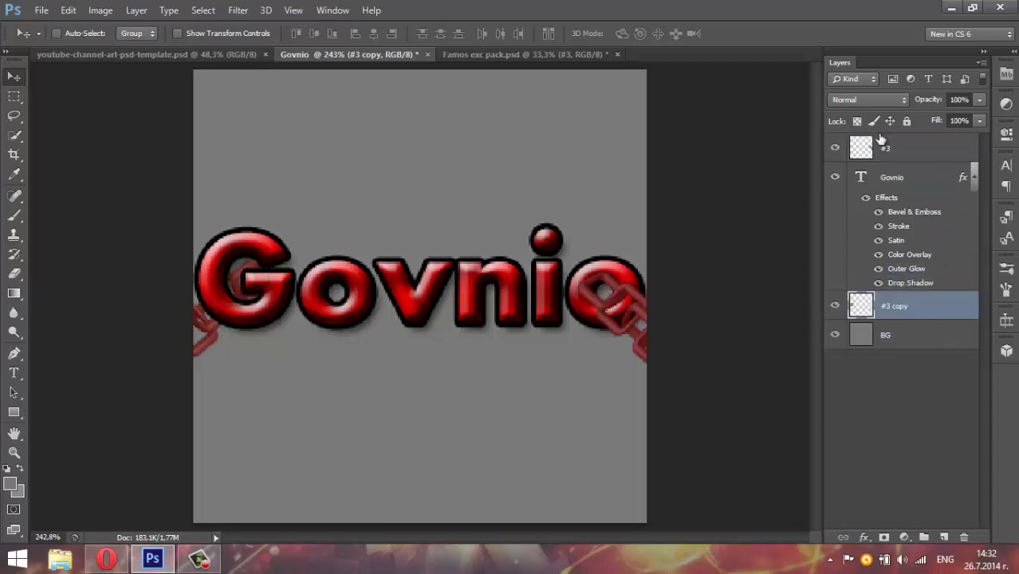
left_click_drag(898, 183, 907, 297)
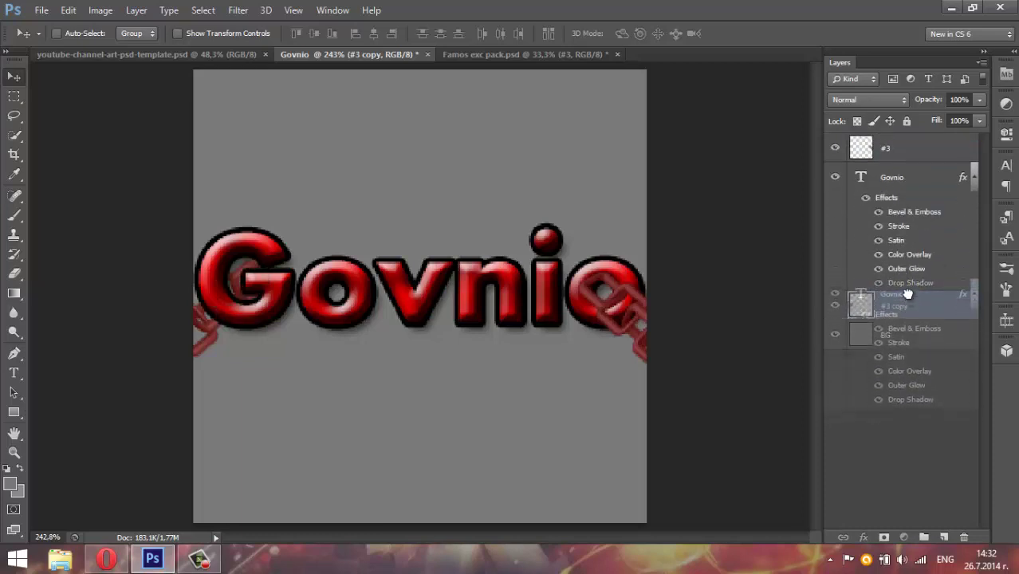
key("alt+bracketright")
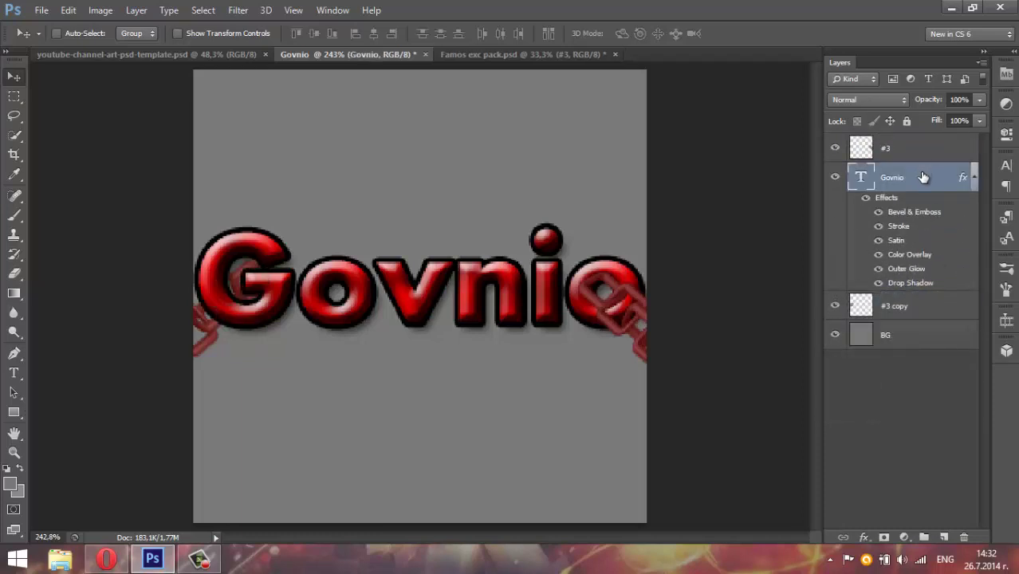
left_click_drag(905, 148, 917, 326)
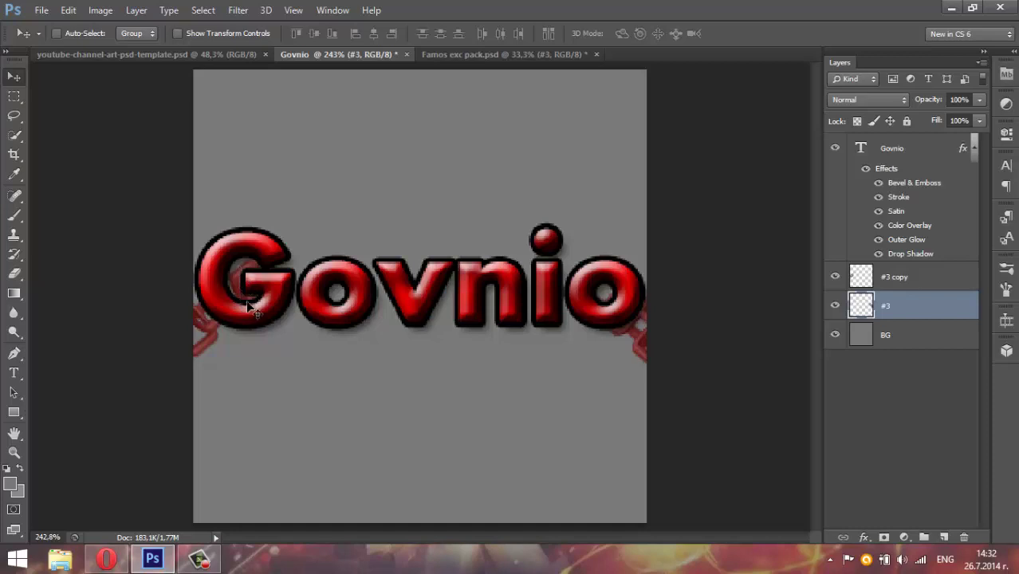
left_click_drag(238, 319, 264, 344)
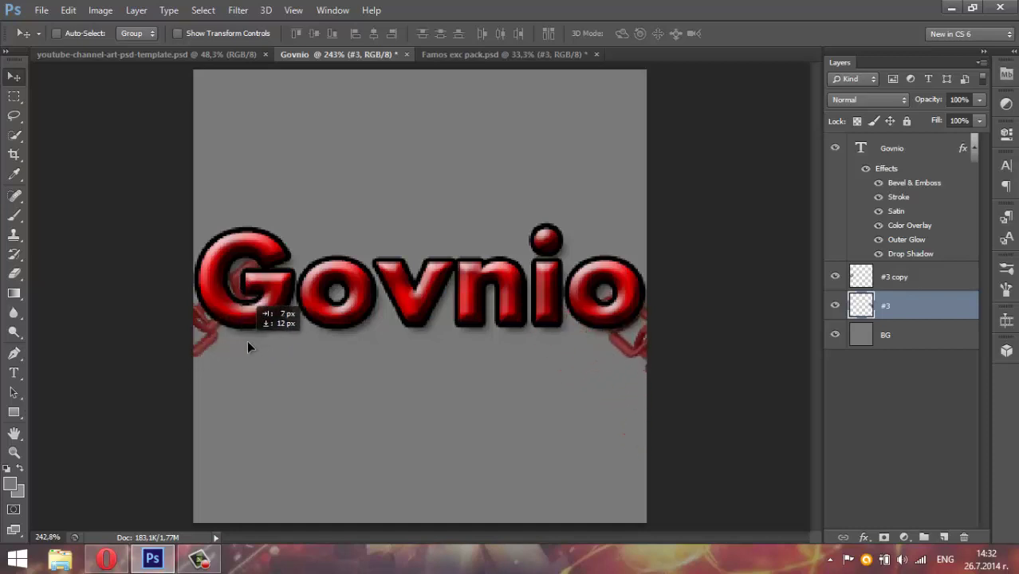
left_click_drag(263, 345, 236, 326)
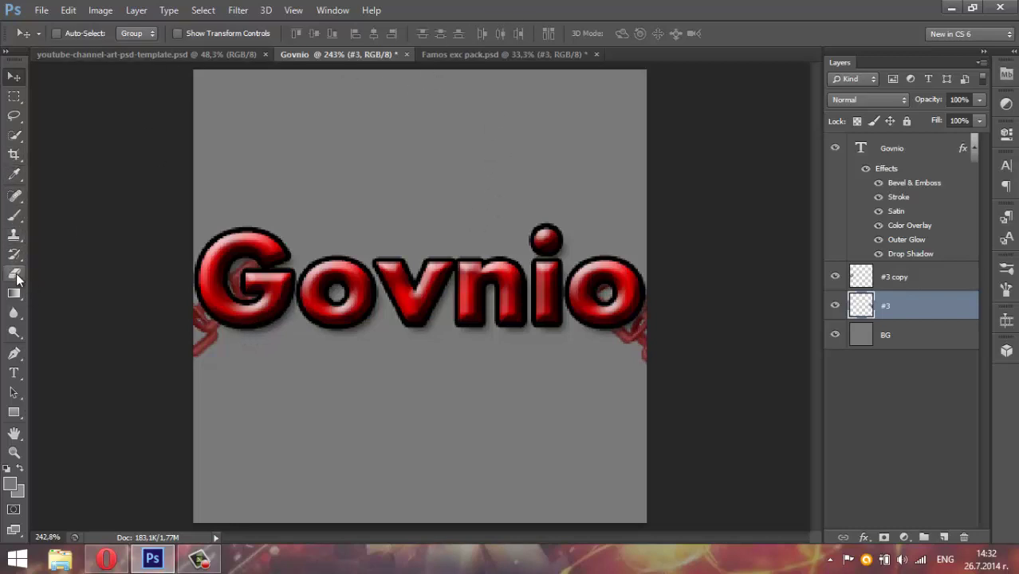
Erase the chain remnants showing inside the G's hole with the plain Eraser.
left_click_drag(18, 275, 88, 273)
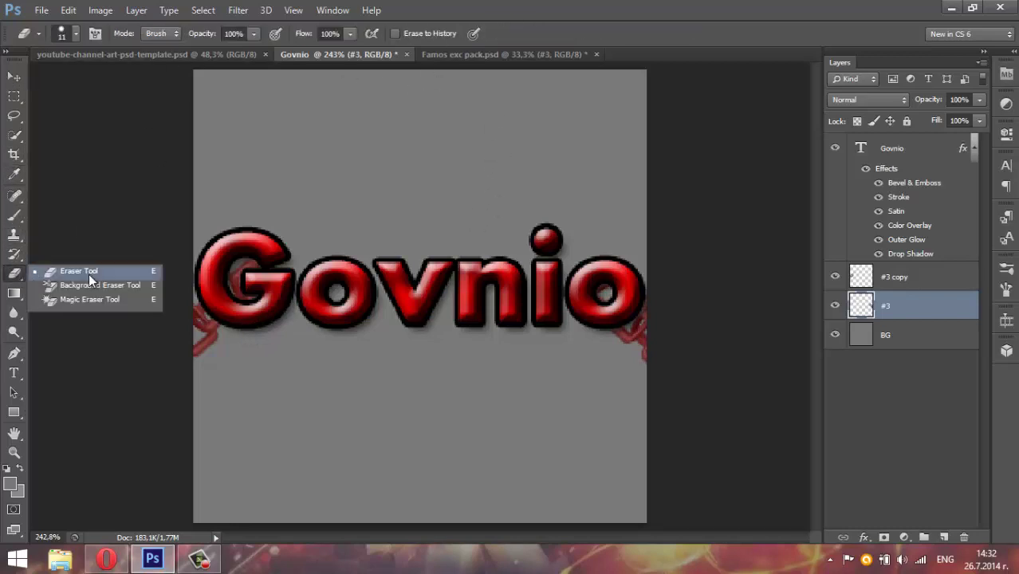
left_click(88, 273)
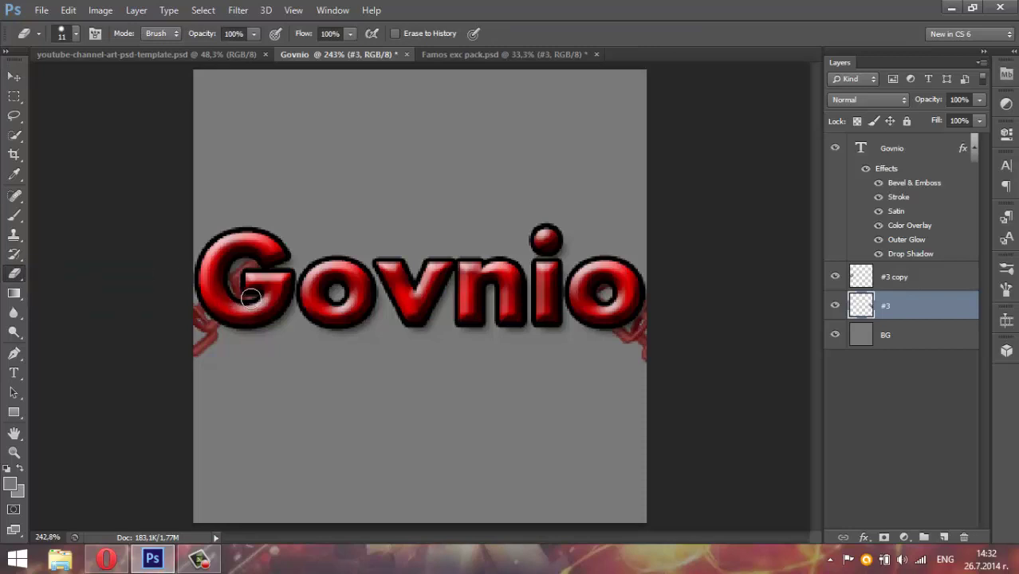
left_click_drag(255, 294, 254, 277)
left_click_drag(14, 274, 83, 298)
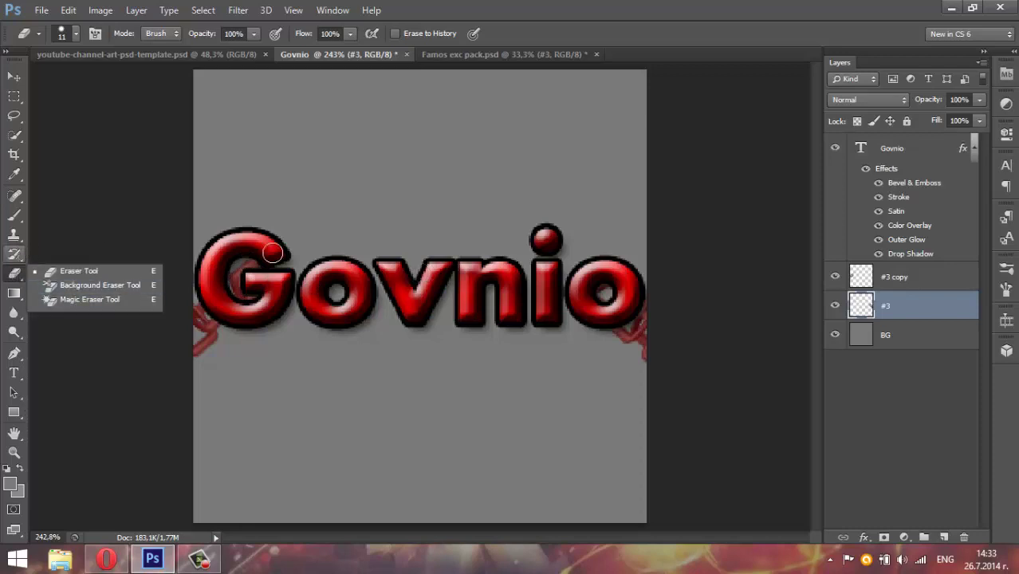
left_click(893, 277)
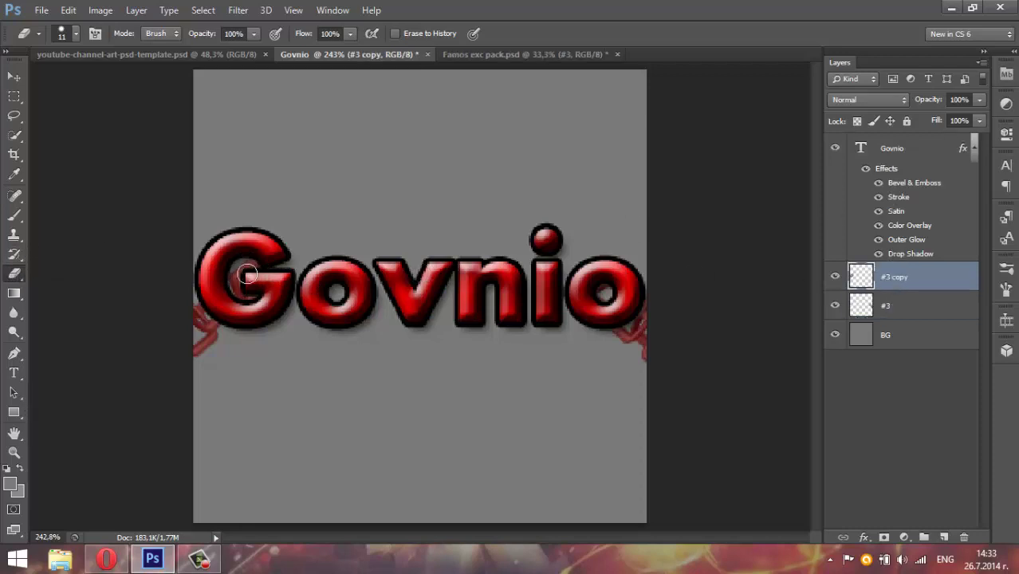
left_click_drag(229, 285, 244, 296)
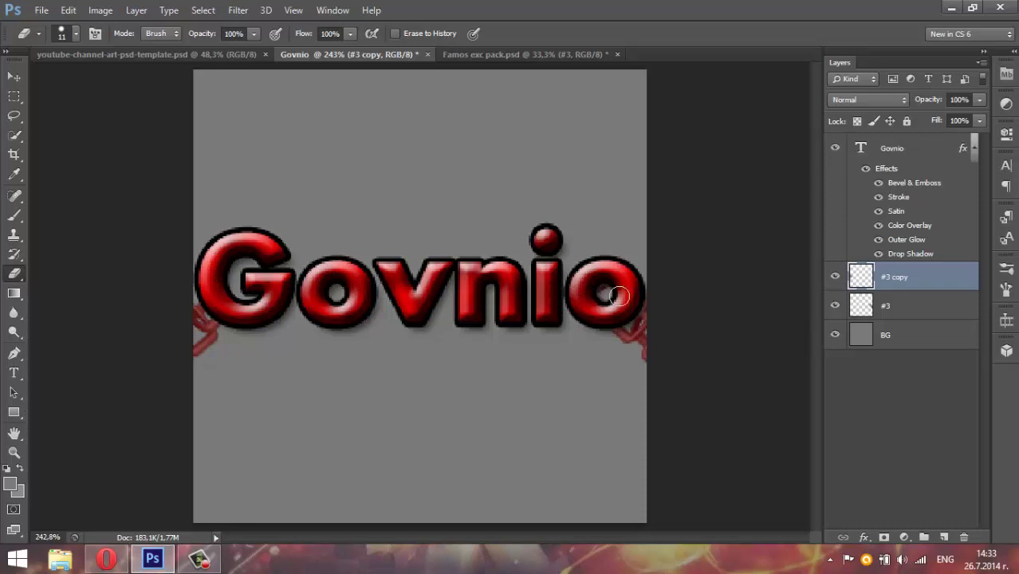
left_click(875, 311)
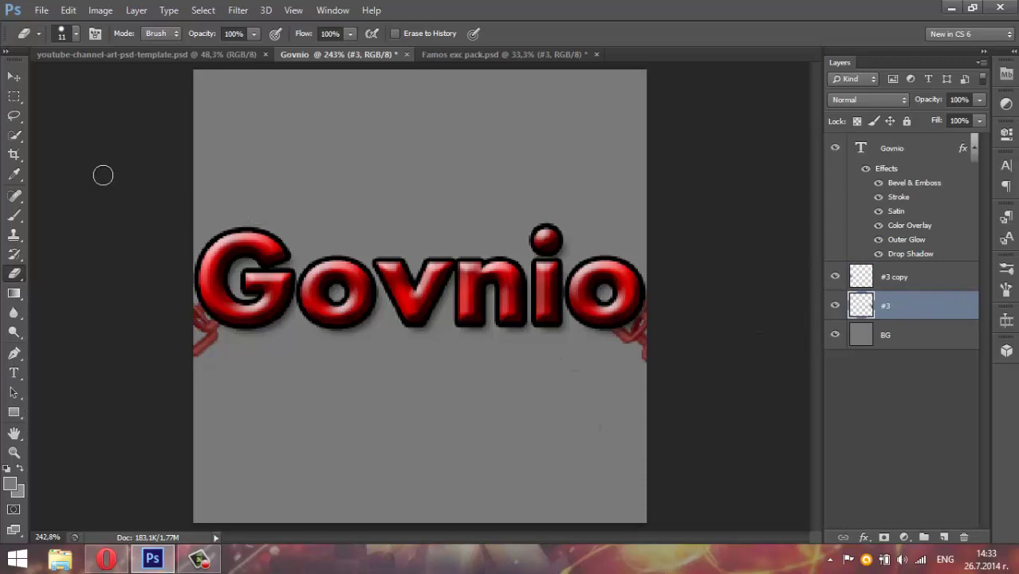
Switch back to the Move tool and return to the Famos exc pack document.
left_click(14, 76)
left_click(200, 560)
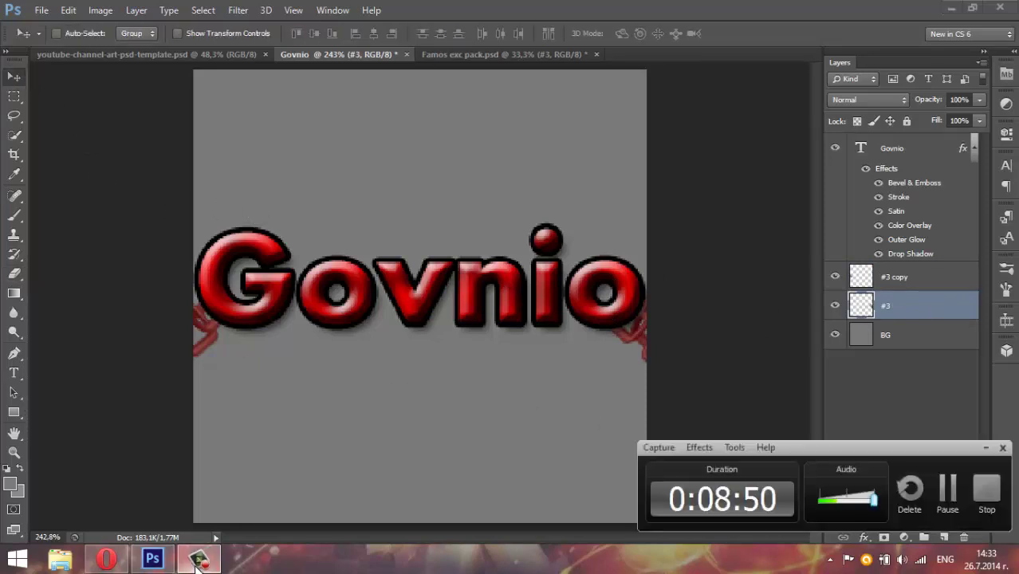
left_click(989, 448)
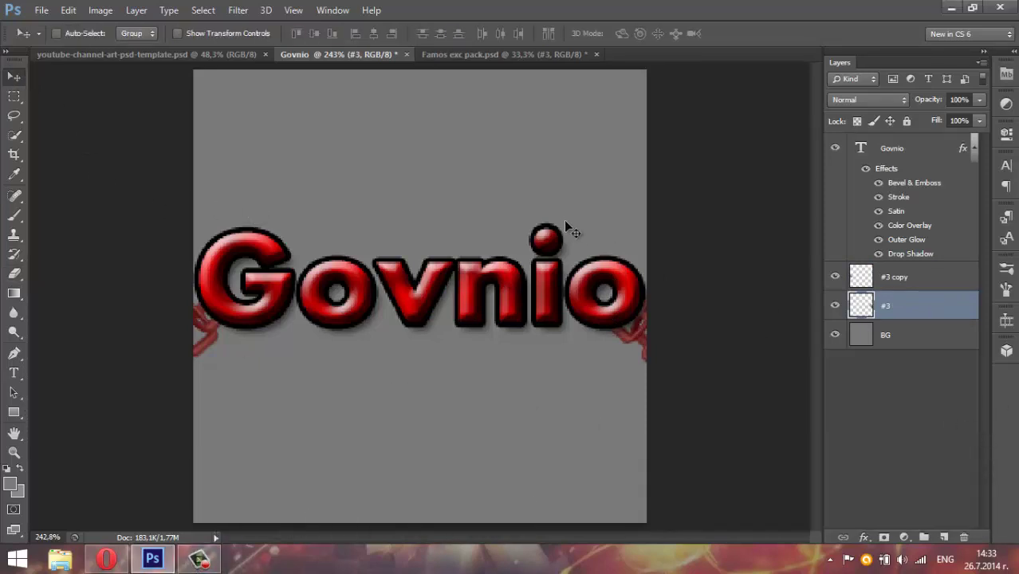
left_click(510, 57)
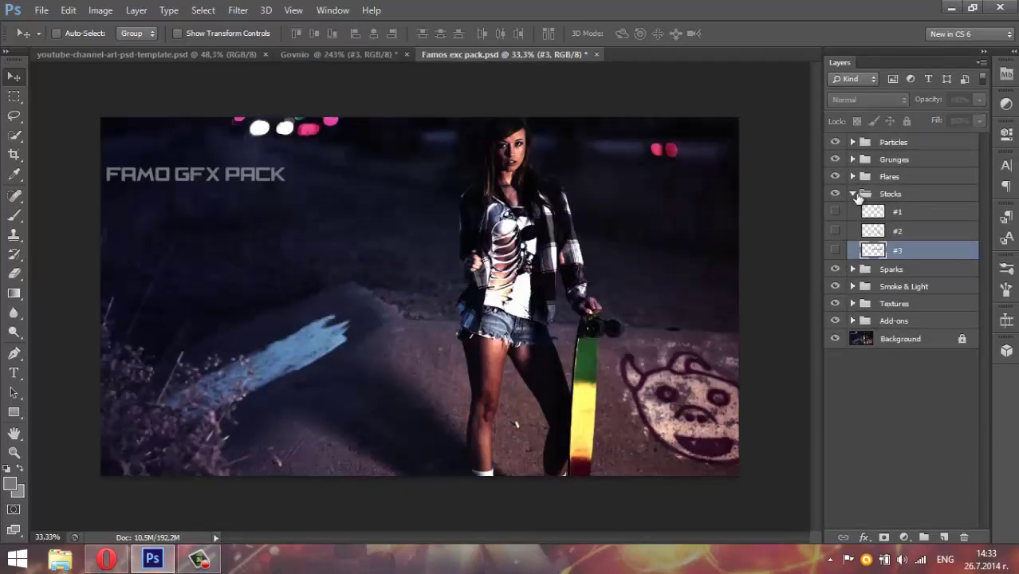
Preview lens flares #1, #2 and #3 in the Flares group, hiding each again.
left_click(853, 194)
left_click(853, 177)
left_click(835, 195)
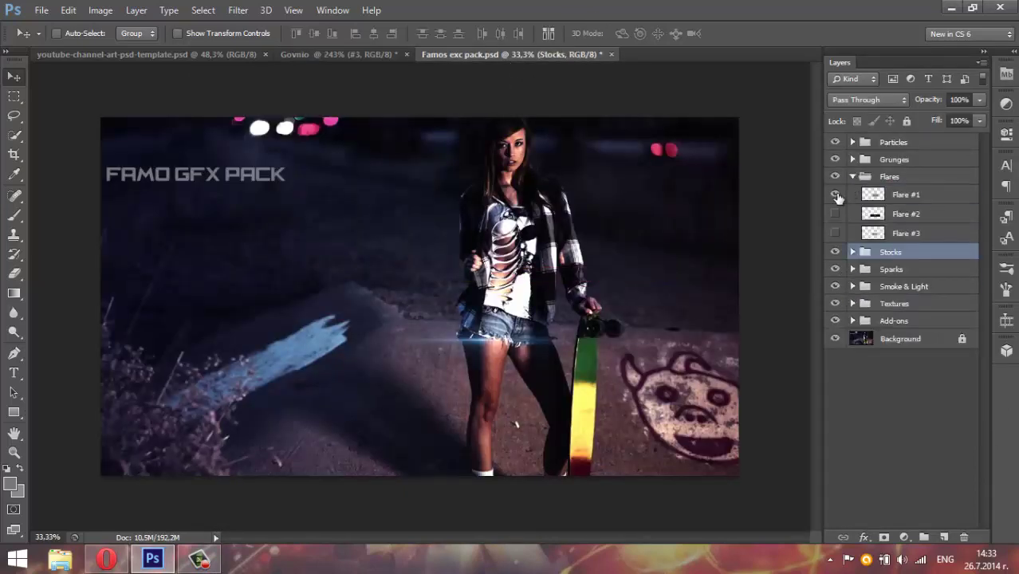
left_click(835, 195)
left_click(834, 196)
left_click(835, 196)
left_click(835, 231)
left_click(836, 216)
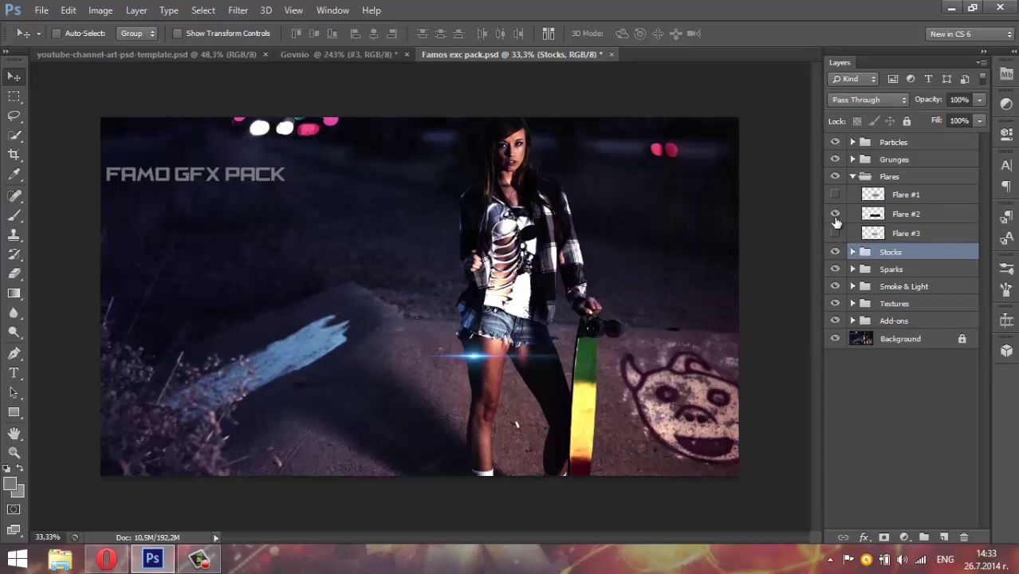
left_click(835, 215)
left_click(847, 177)
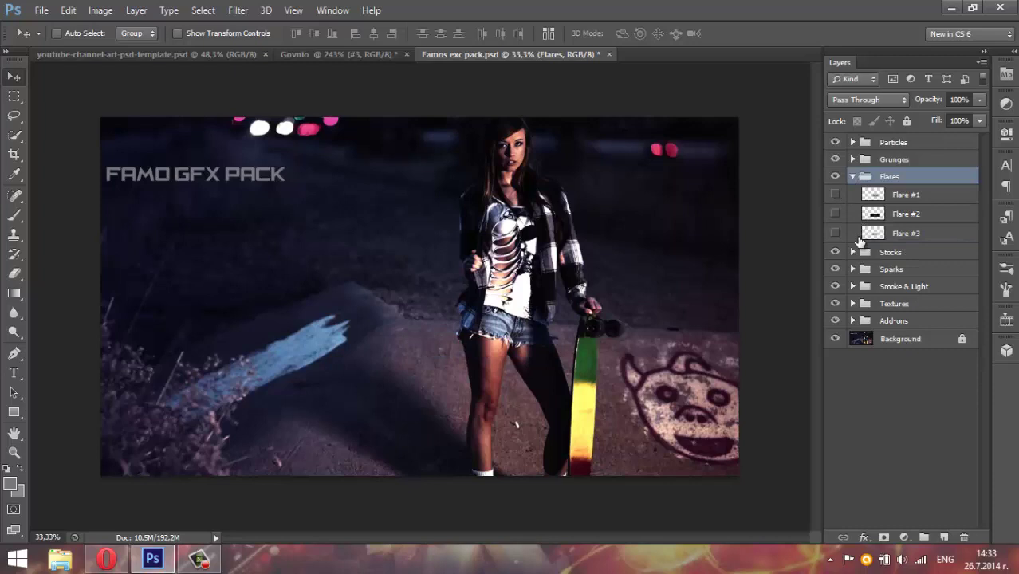
left_click(852, 177)
left_click(852, 177)
left_click(852, 178)
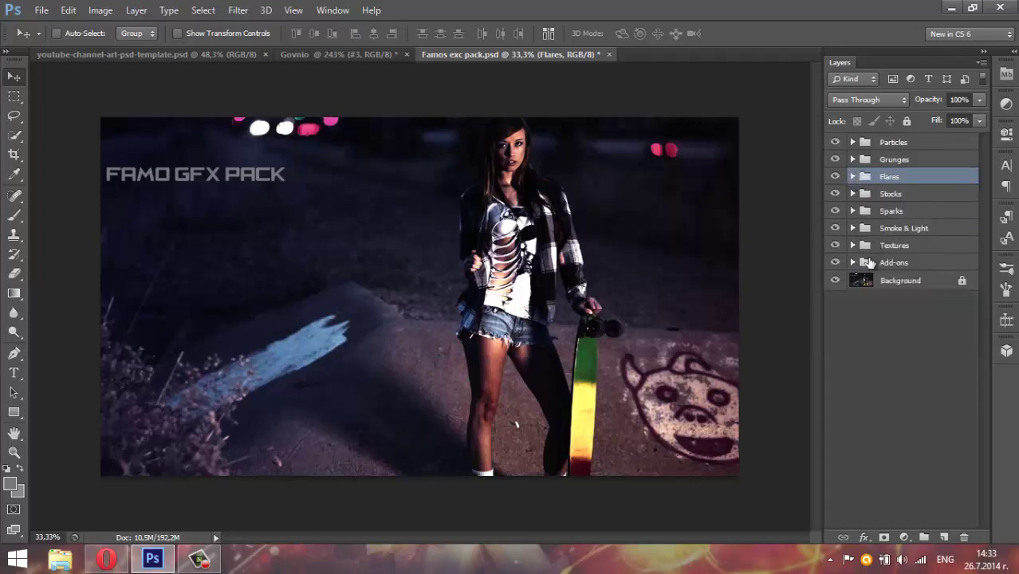
Browse the Textures, Particles and Sparks groups, hiding the SPARK 1 glow.
left_click(852, 245)
left_click(852, 246)
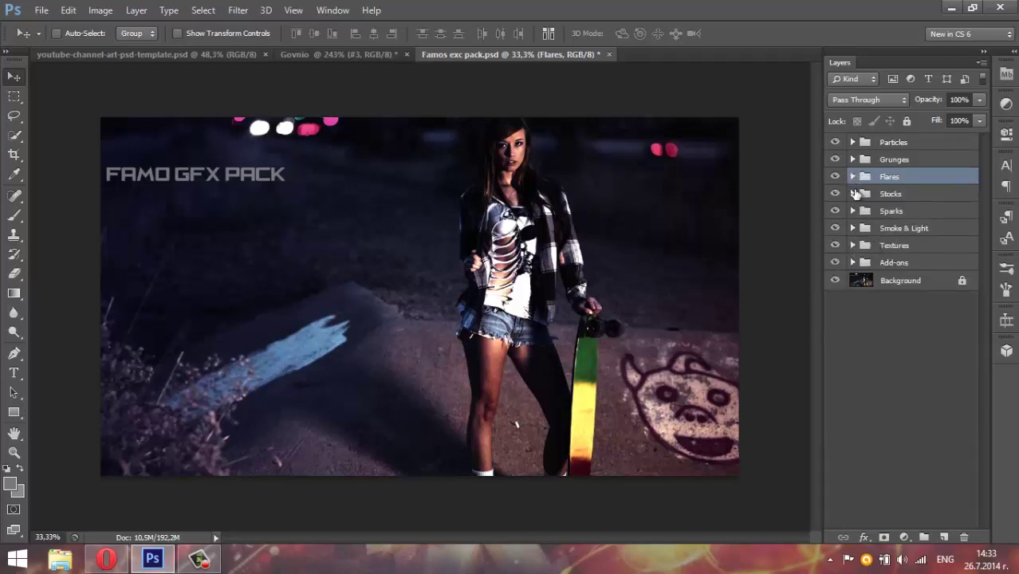
left_click(851, 142)
left_click(845, 164)
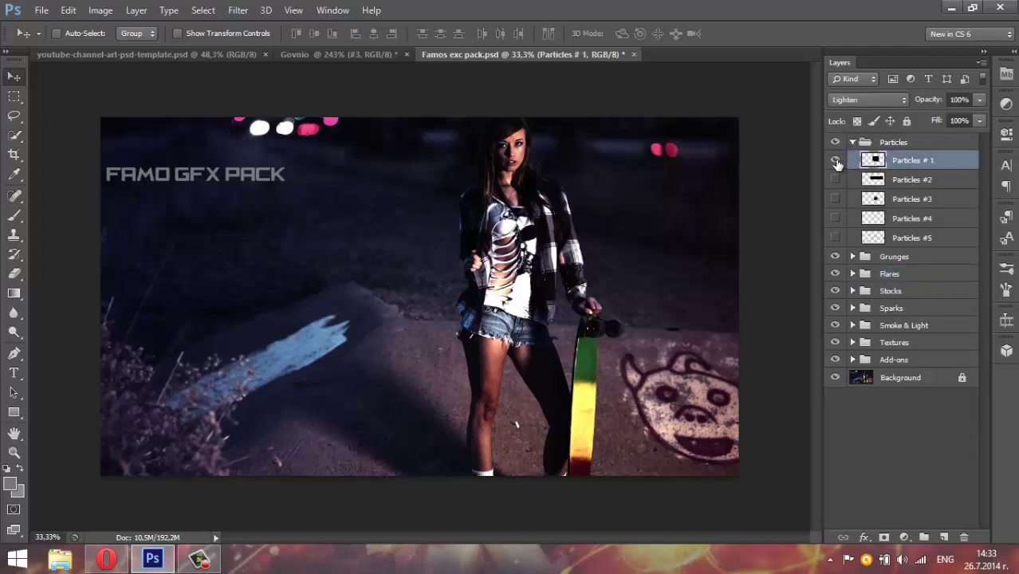
left_click(877, 142)
left_click(852, 142)
left_click(852, 177)
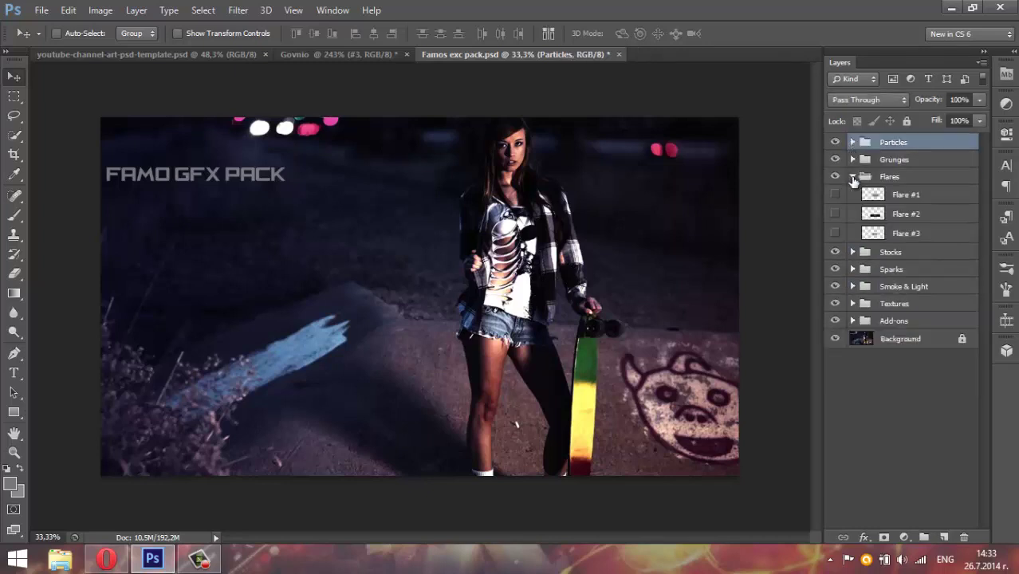
left_click(853, 177)
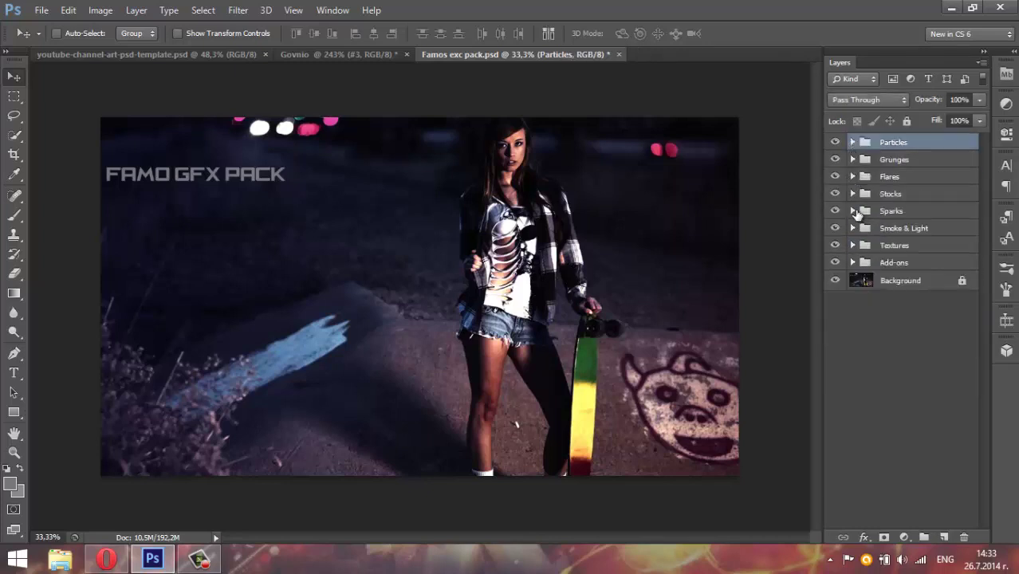
left_click(852, 211)
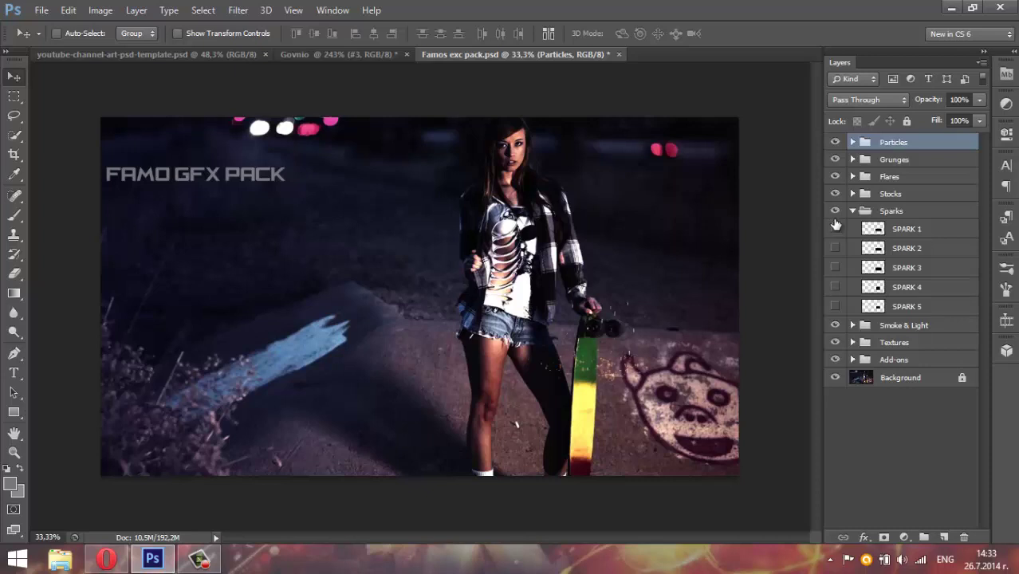
left_click(834, 229)
left_click(853, 212)
left_click(852, 246)
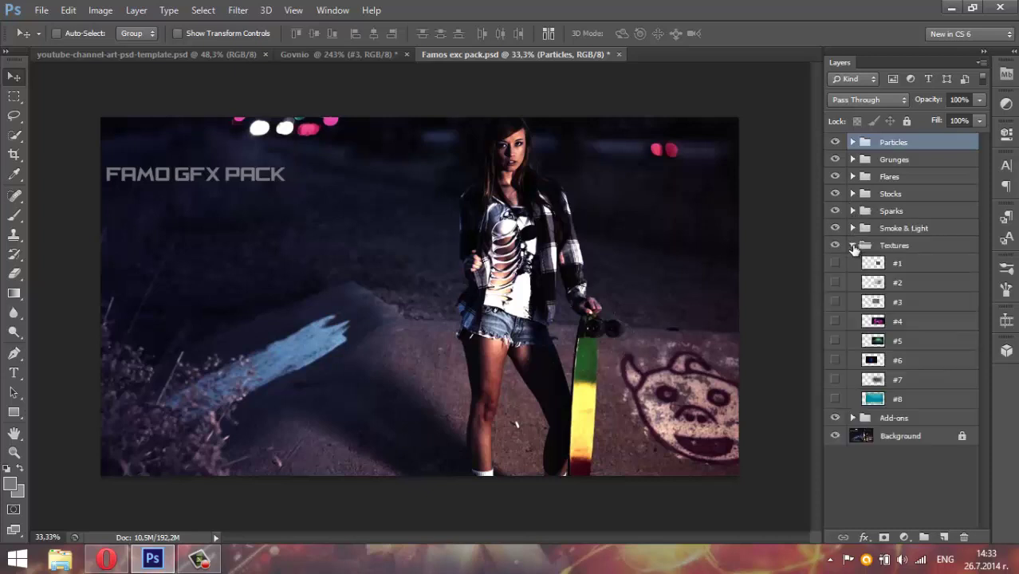
left_click(852, 244)
Show and select smoke layer #1 from the Smoke & Light group.
left_click(852, 228)
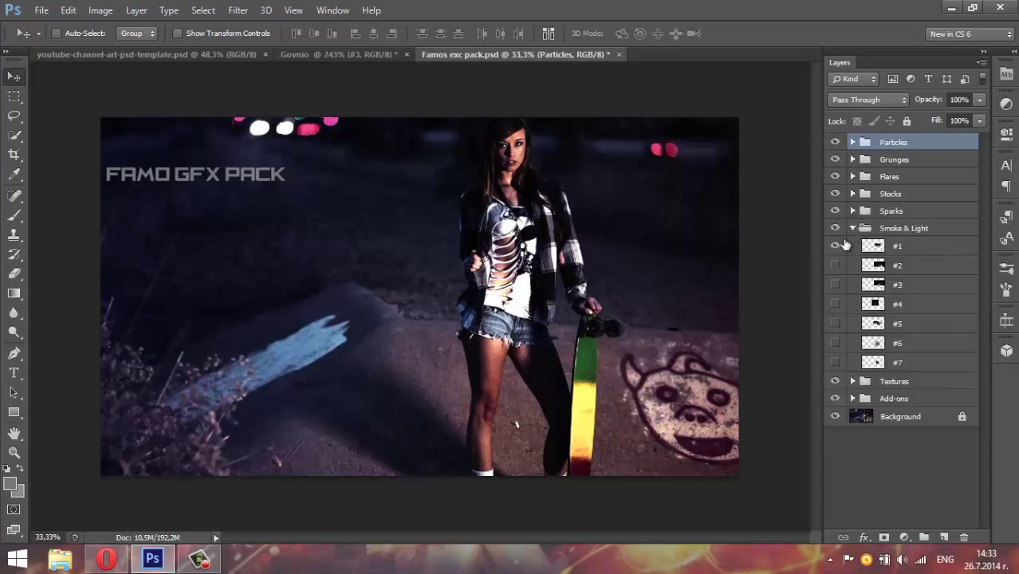
left_click(840, 245)
left_click(835, 245)
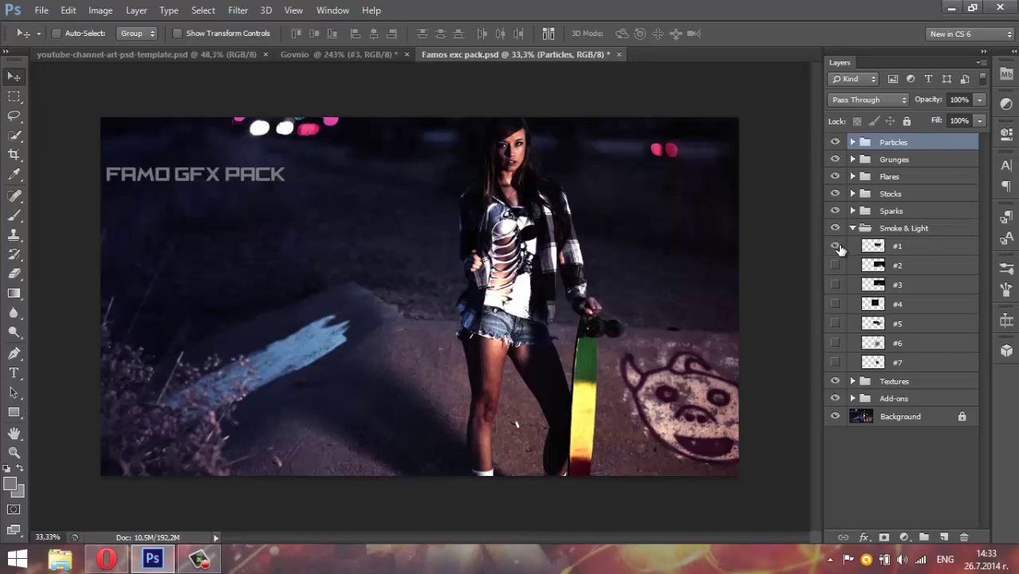
left_click(897, 246)
Copy smoke layer #1 into Govnio, scale it to fill the canvas, and keep it below the text.
mouse_move(471, 303)
left_mouse_down()
mouse_move(148, 53)
mouse_move(273, 134)
mouse_move(389, 51)
mouse_move(200, 322)
mouse_move(185, 223)
left_mouse_up()
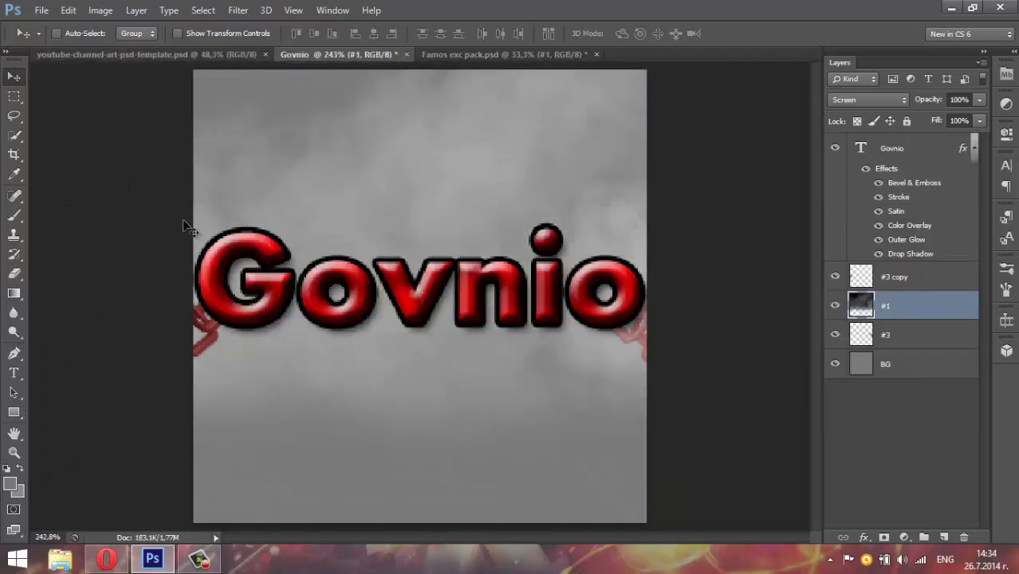
key("ctrl+t")
mouse_move(466, 206)
left_mouse_down()
mouse_move(574, 378)
mouse_move(687, 478)
left_mouse_up()
left_click_drag(359, 255, 102, 133)
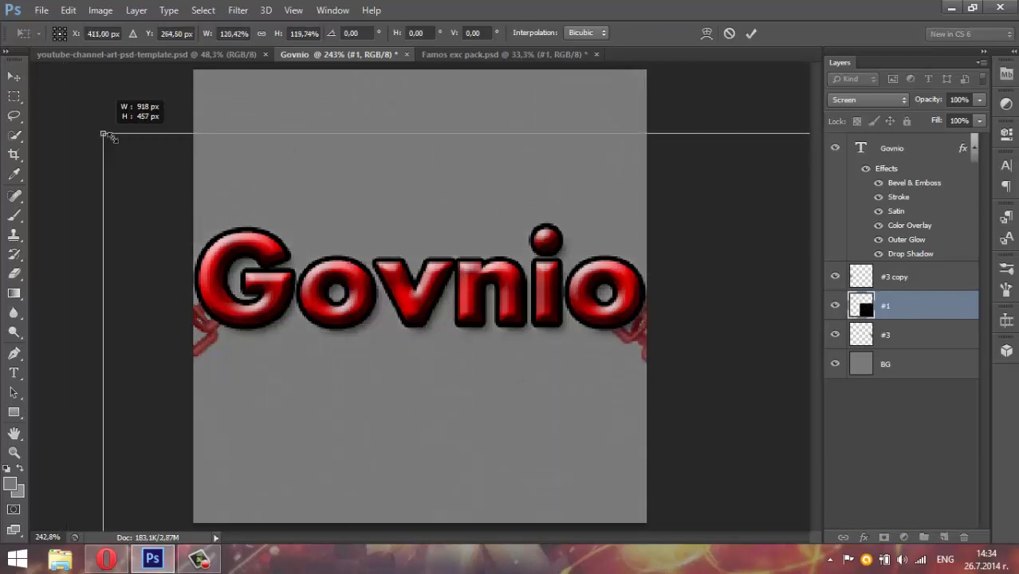
left_click_drag(586, 268, 580, 203)
left_click_drag(500, 148, 440, 126)
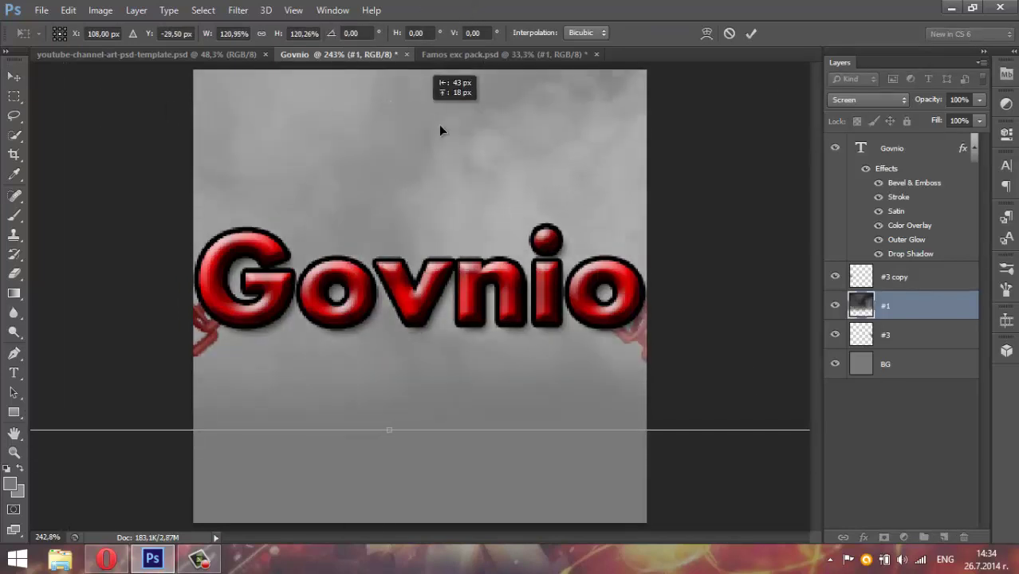
left_click_drag(389, 507, 390, 550)
mouse_move(435, 330)
left_mouse_down()
mouse_move(468, 340)
mouse_move(488, 325)
left_mouse_up()
left_click(753, 35)
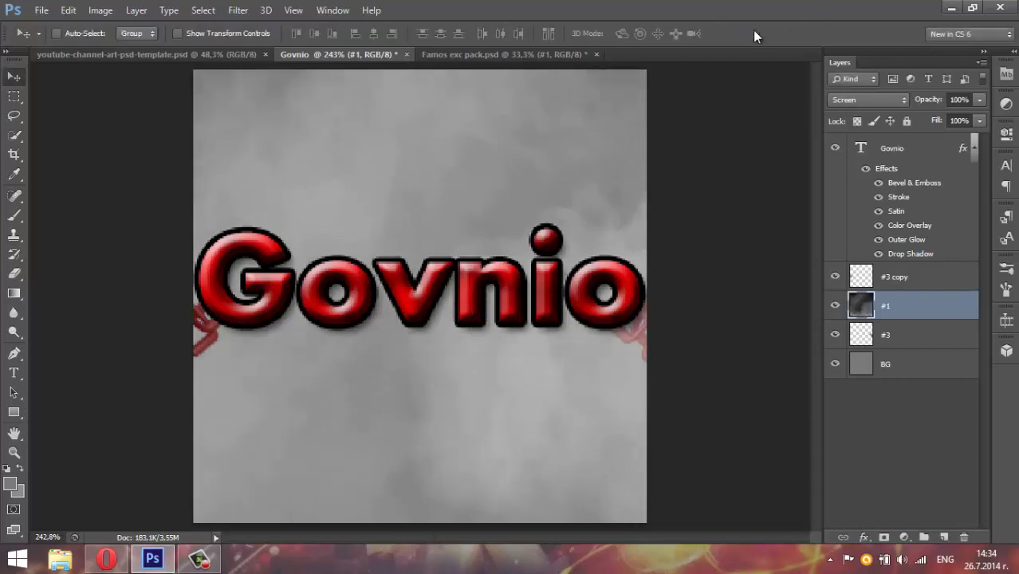
left_click_drag(911, 296, 917, 146)
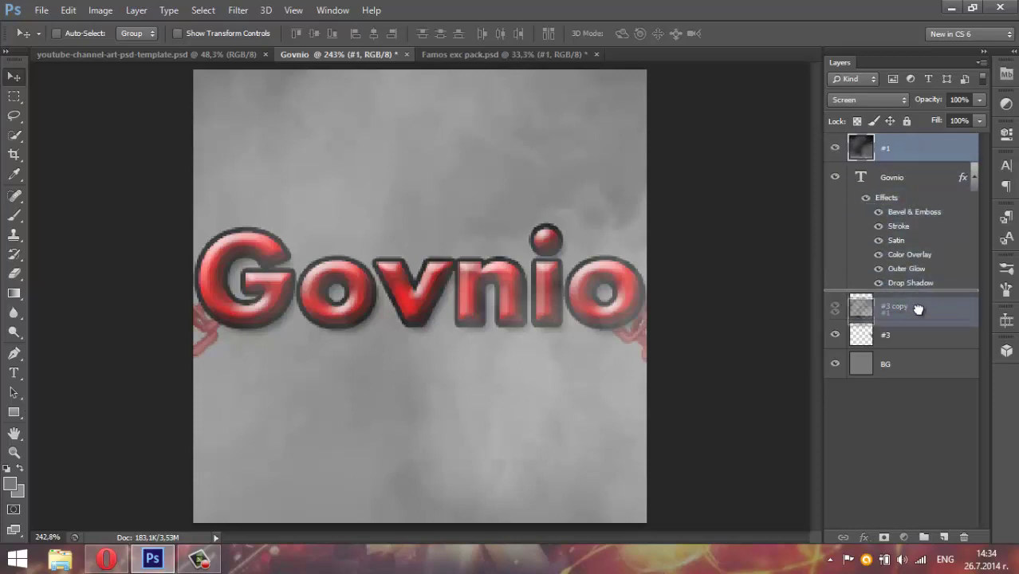
left_click_drag(901, 142, 910, 296)
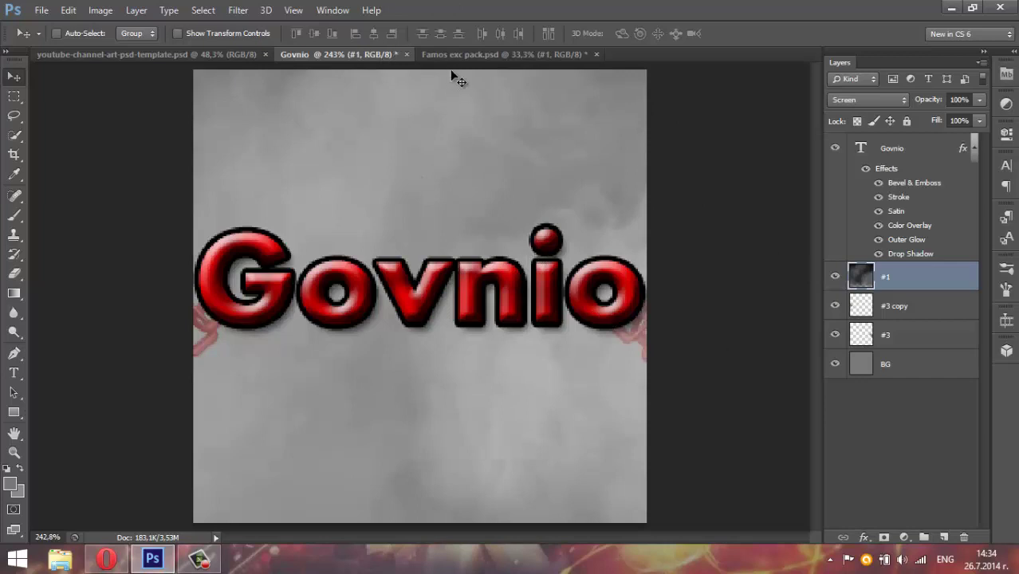
In the Famos exc pack, hide the smoke and preview textures #1–#5, selecting #5.
left_click(465, 53)
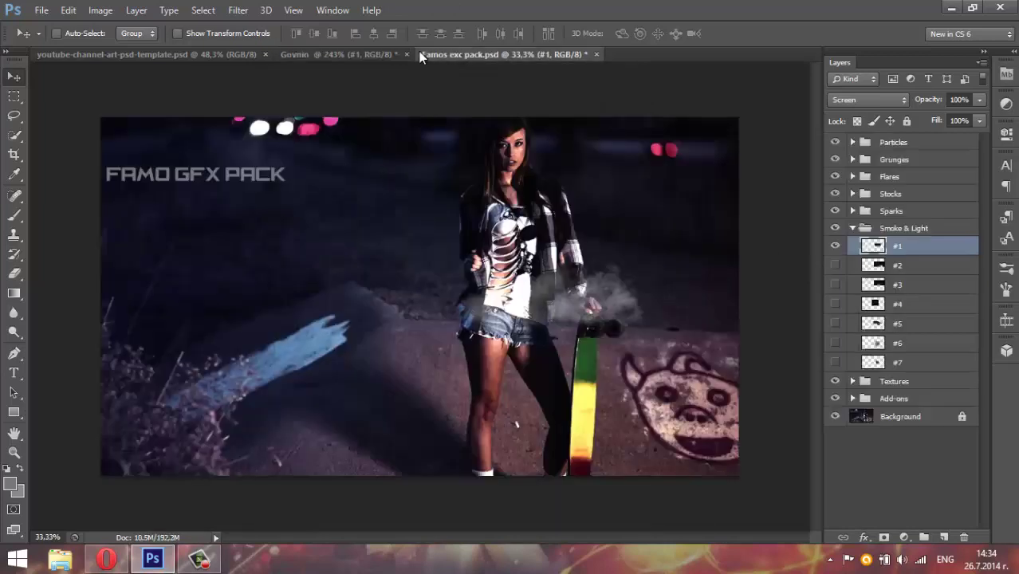
left_click(835, 246)
left_click(853, 229)
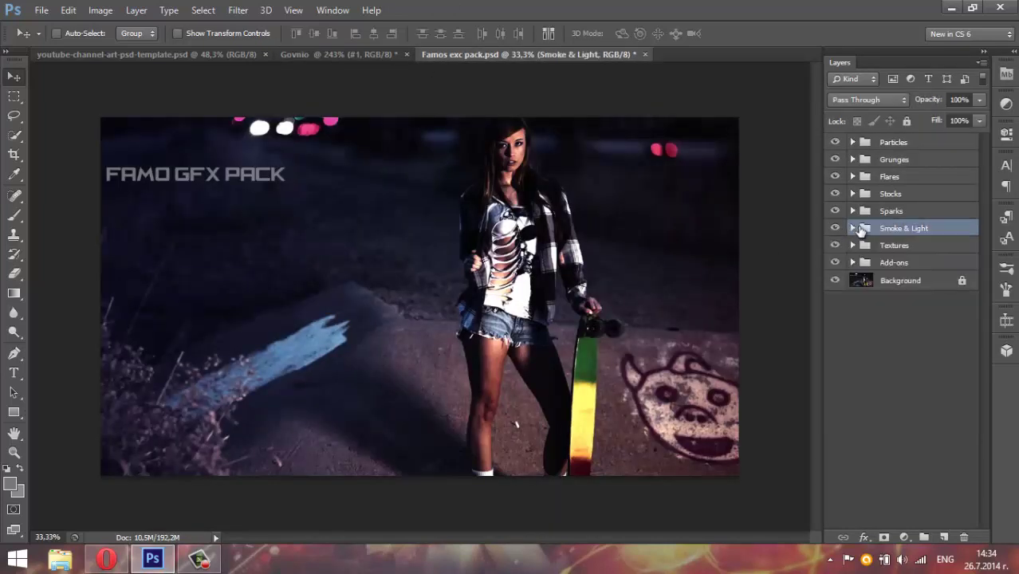
left_click(853, 246)
left_click(834, 263)
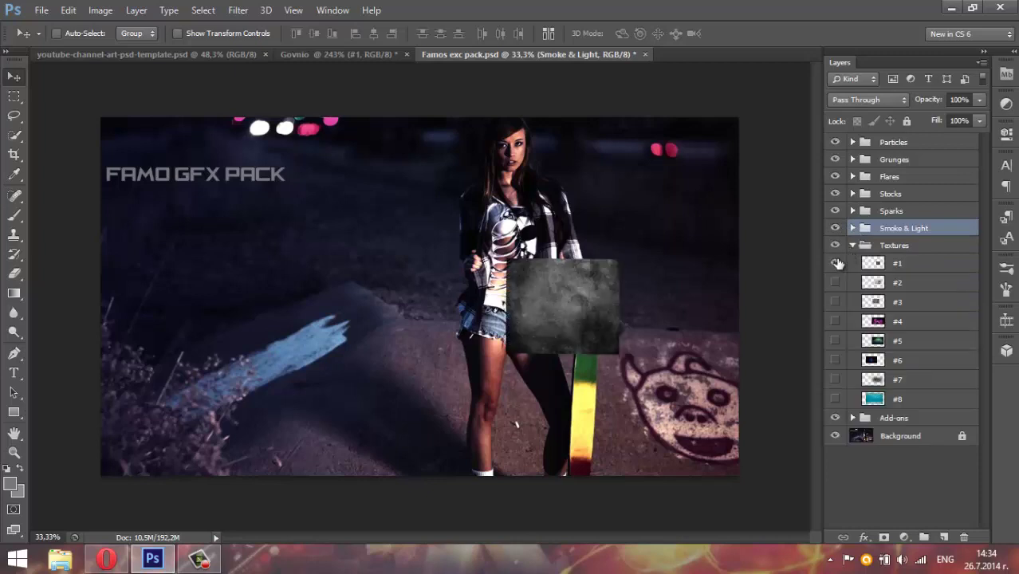
left_click(835, 263)
left_click(835, 284)
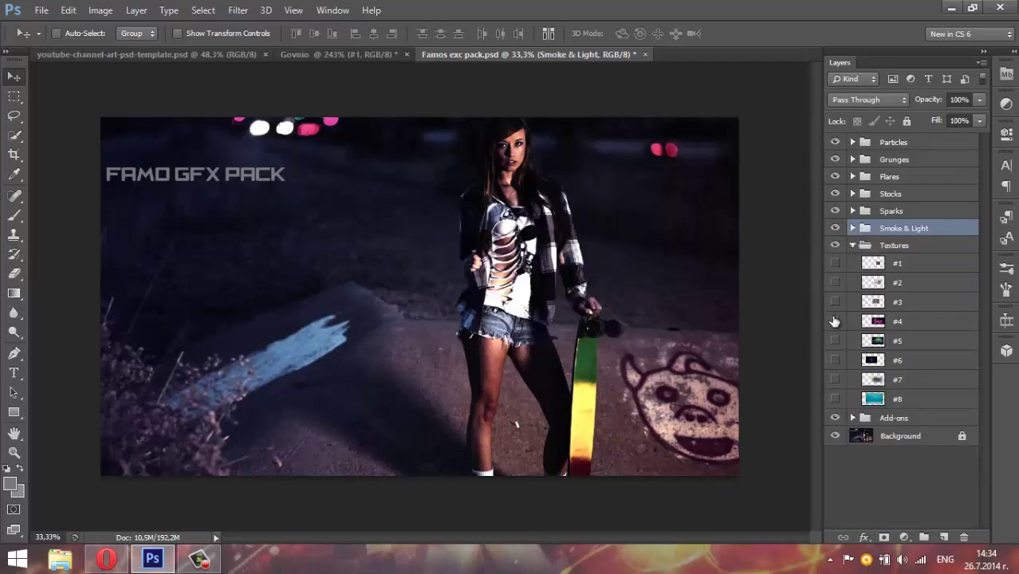
left_click(835, 322)
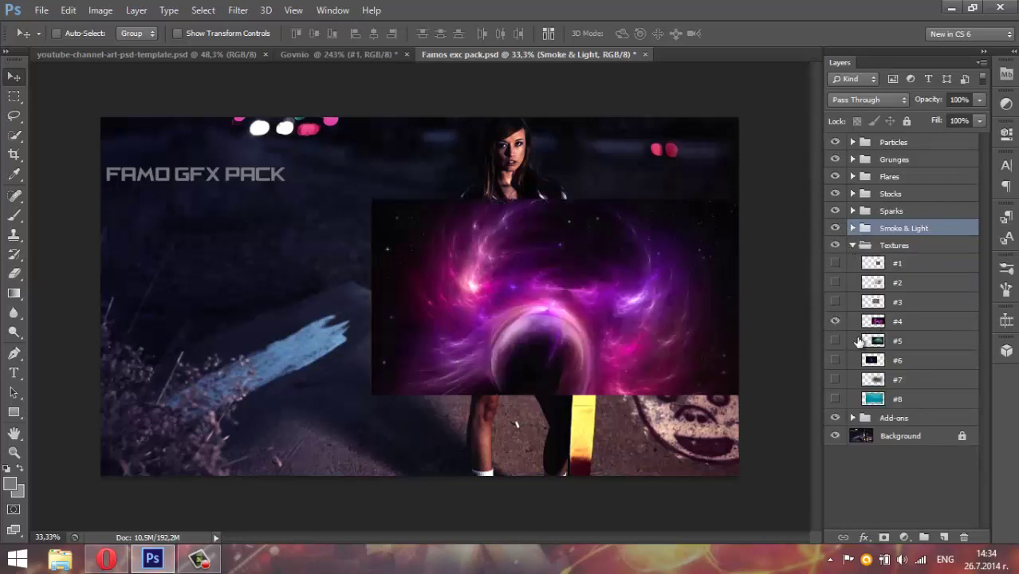
left_click(859, 341)
left_click(835, 322)
left_click(834, 340)
Copy the green texture #5 into Govnio, nudge it, and set its blend mode to Lighten.
mouse_move(580, 266)
left_mouse_down()
mouse_move(230, 93)
mouse_move(341, 53)
left_mouse_up()
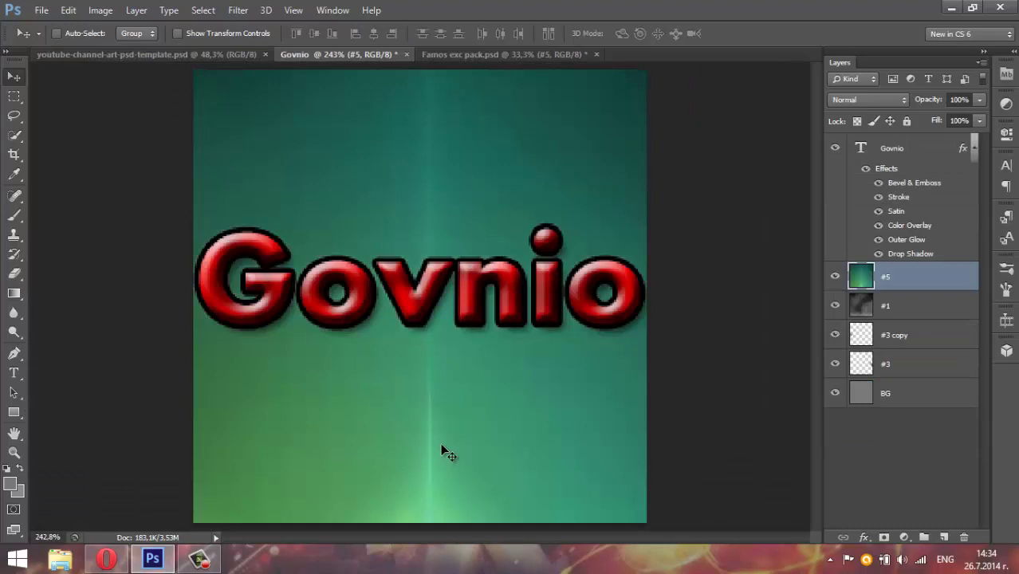
mouse_move(340, 53)
left_mouse_down()
mouse_move(456, 381)
mouse_move(451, 231)
left_mouse_up()
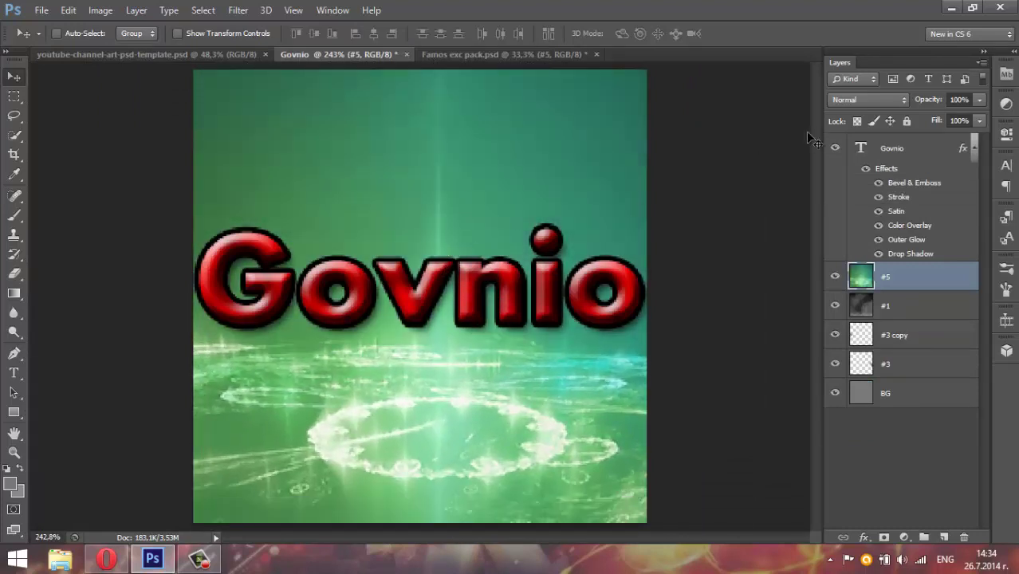
left_click_drag(556, 360, 531, 367)
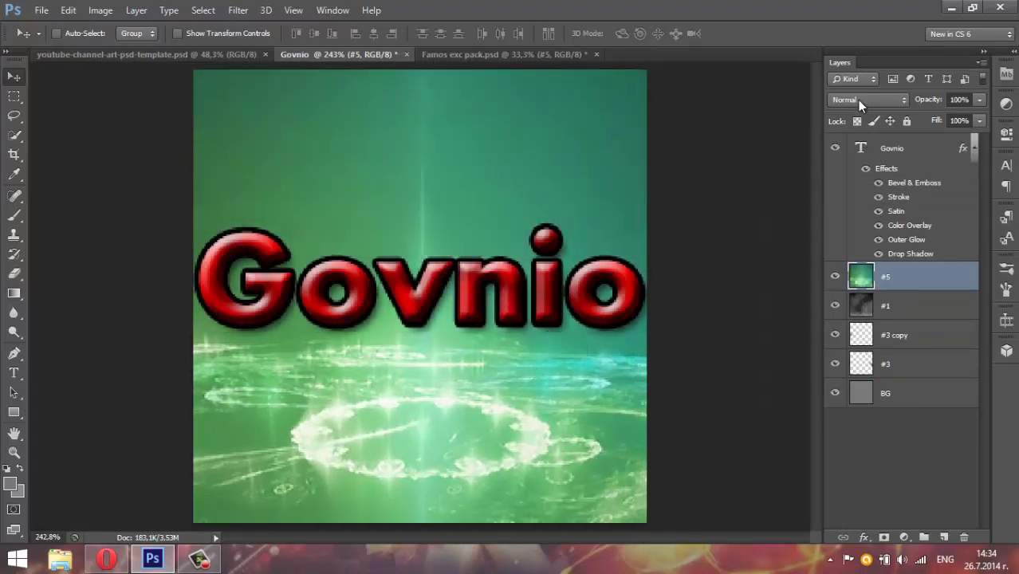
key("Down")
key("Down")
key("Down")
key("Down")
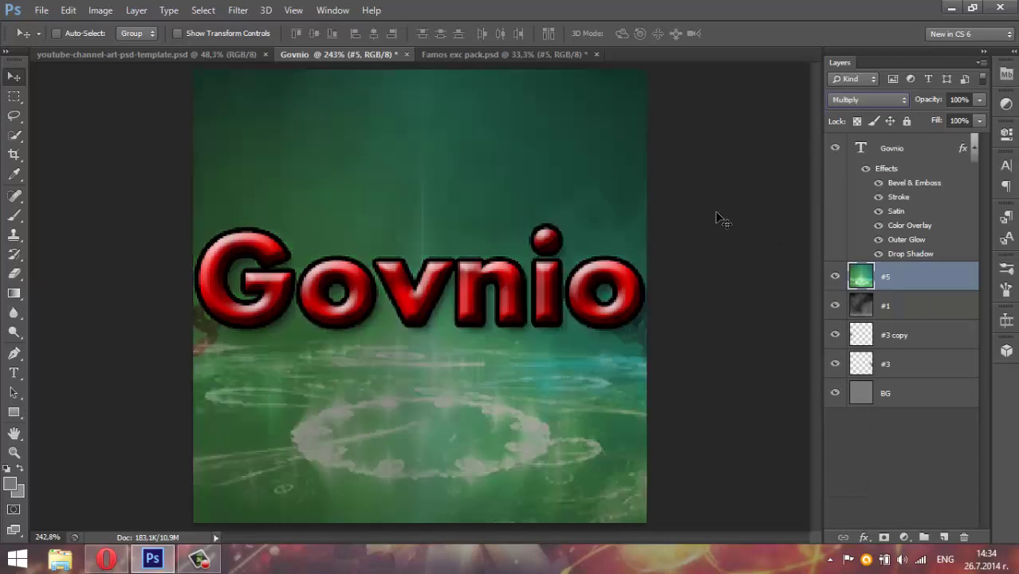
key("Down")
key("Down")
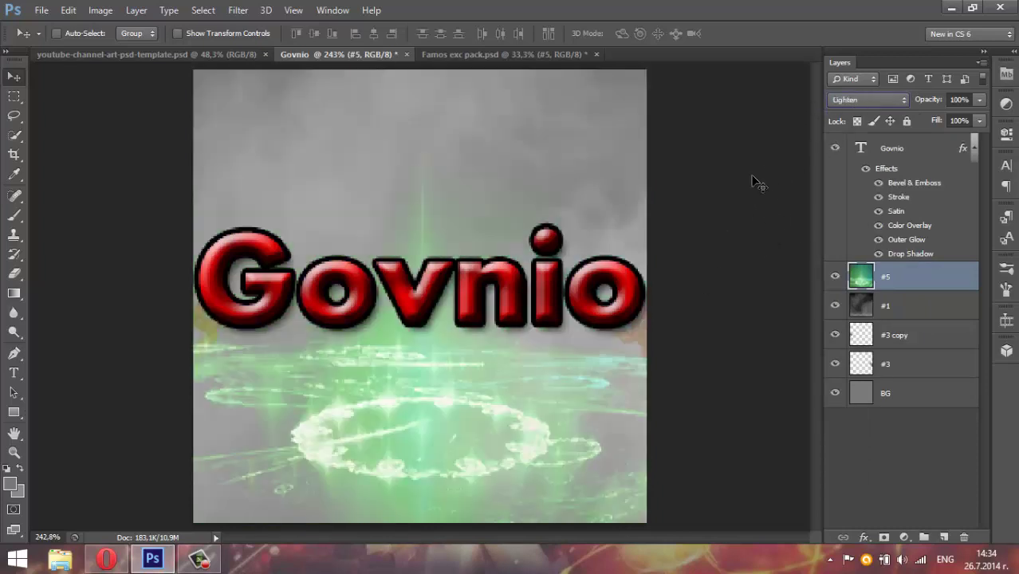
key("Down")
key("Down")
key("Up")
left_click(25, 452)
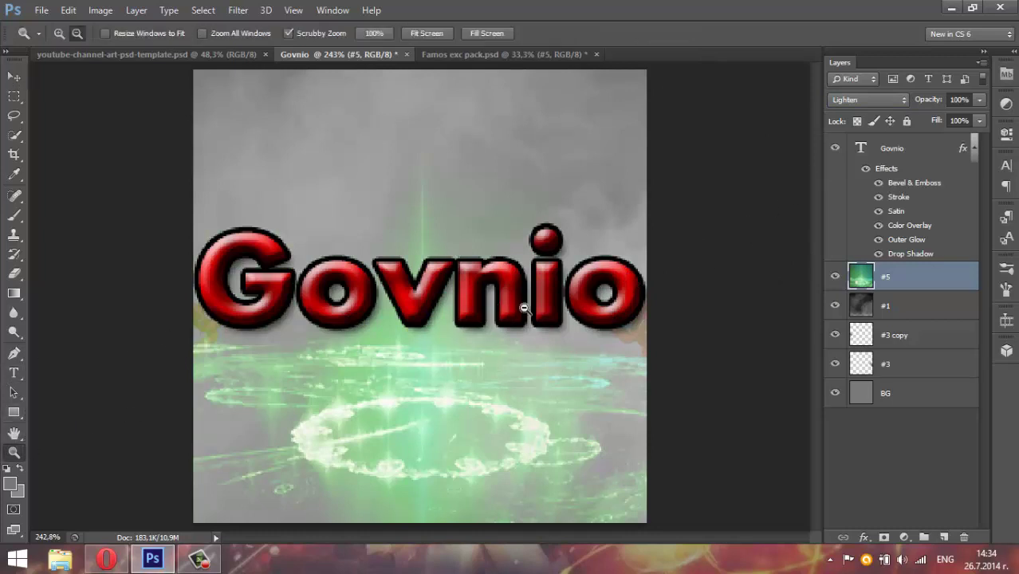
left_click(13, 76)
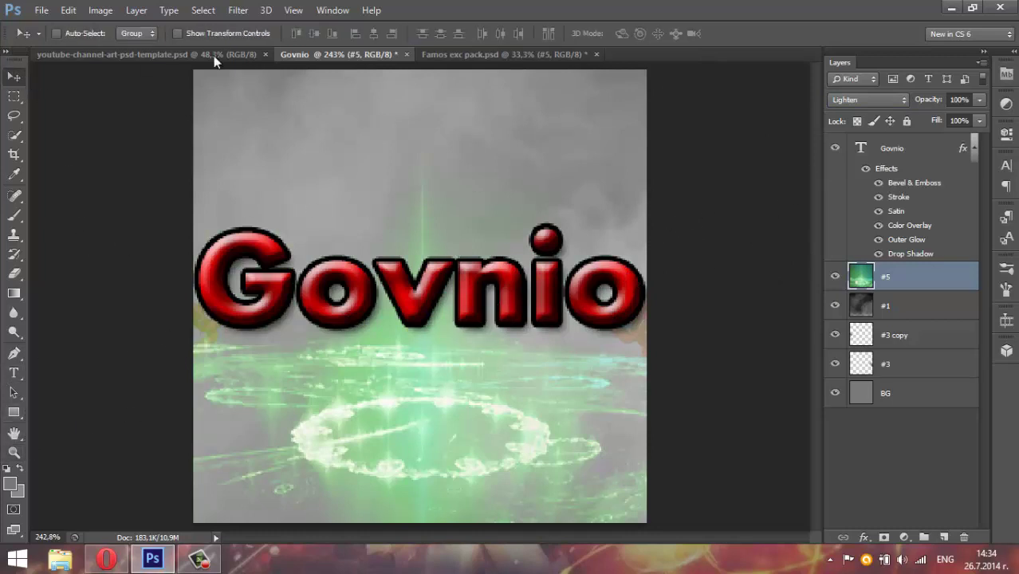
Copy the blue circle texture #6 from the pack into Govnio and shift it up-left.
left_click(479, 54)
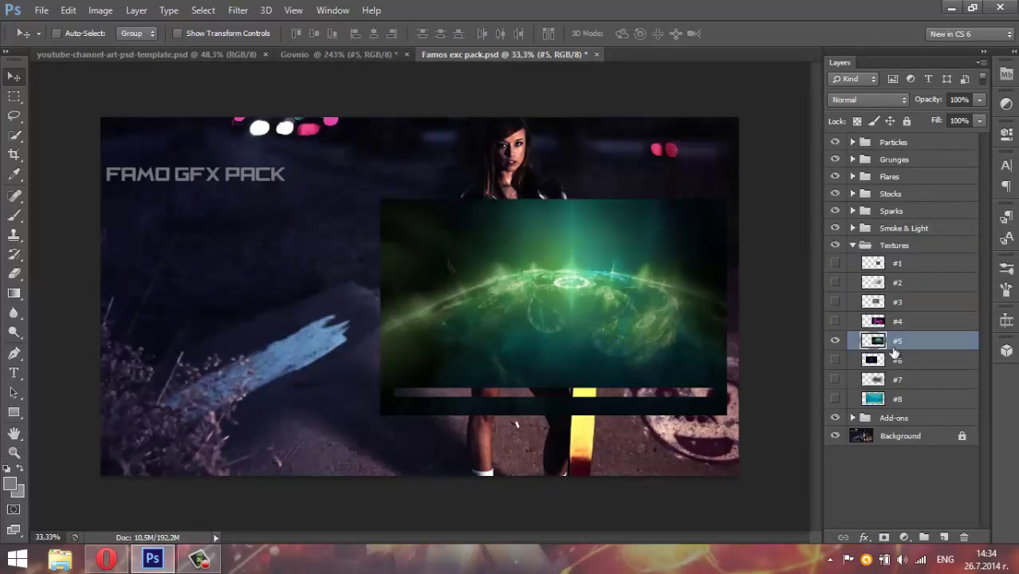
left_click(835, 359)
left_click(835, 340)
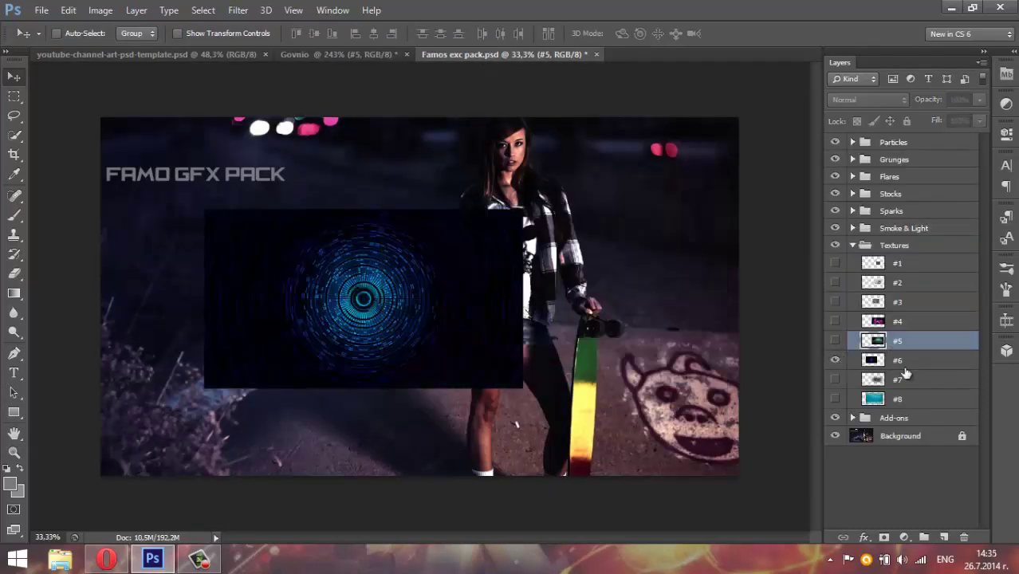
left_click(911, 368)
left_click_drag(421, 294, 383, 238)
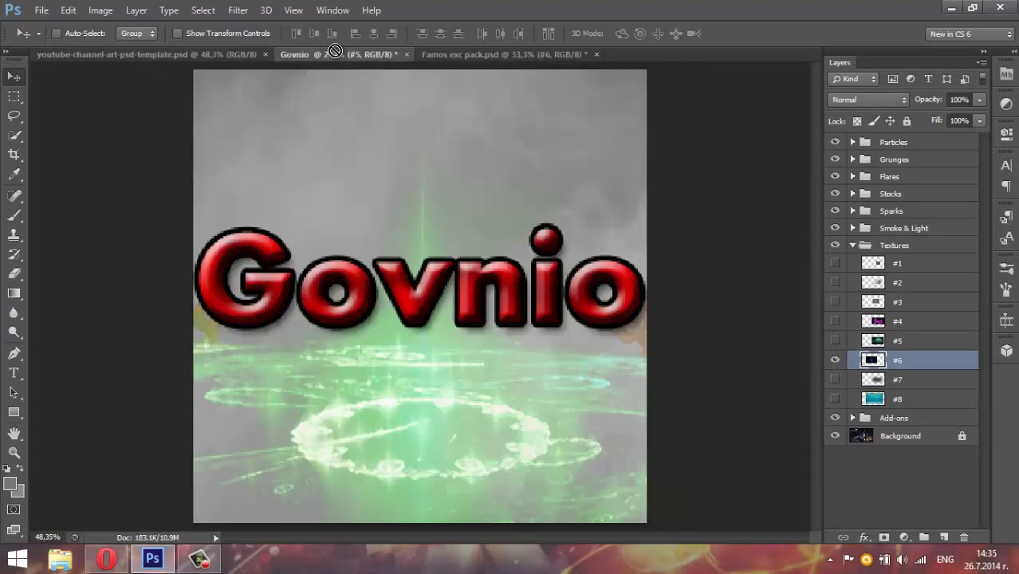
mouse_move(355, 72)
left_mouse_down()
mouse_move(454, 261)
mouse_move(539, 349)
left_mouse_up()
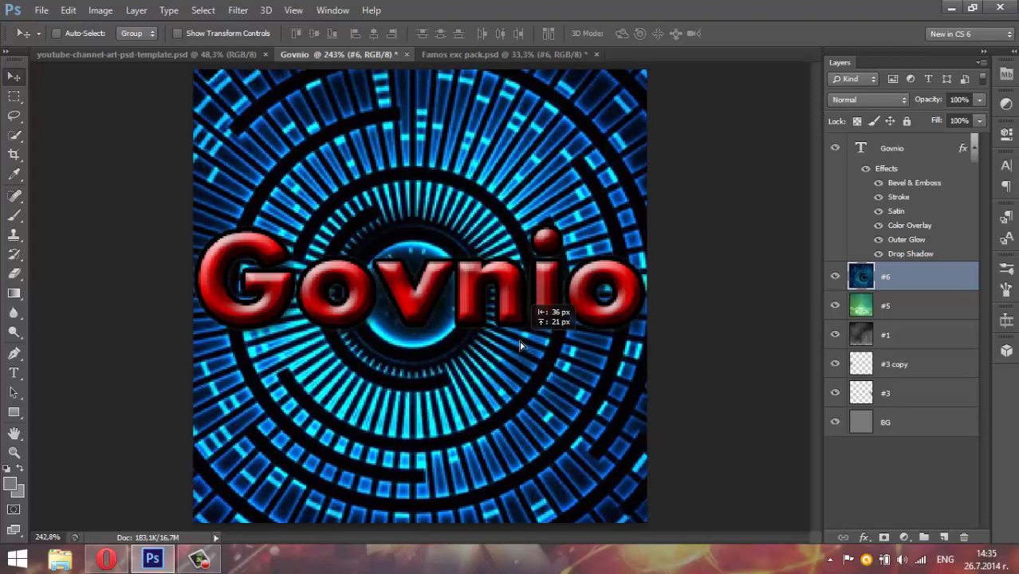
left_click_drag(540, 350, 458, 313)
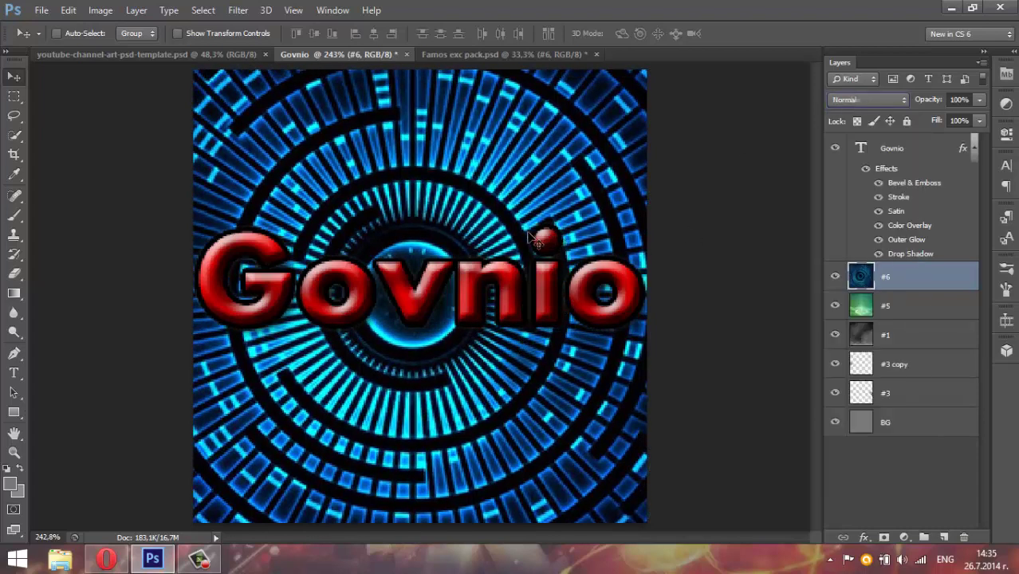
Set texture #6 to Screen and move #3 copy and #3 just below the Govnio text.
key("Down")
key("Down")
key("Down")
key("Down")
key("Down")
key("Down")
key("Down")
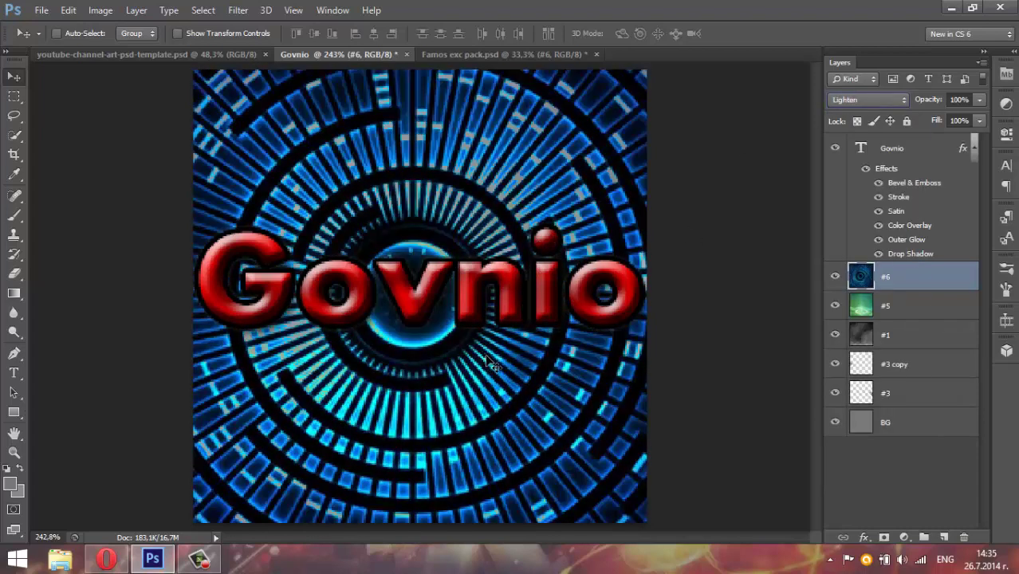
key("Down")
key("Down")
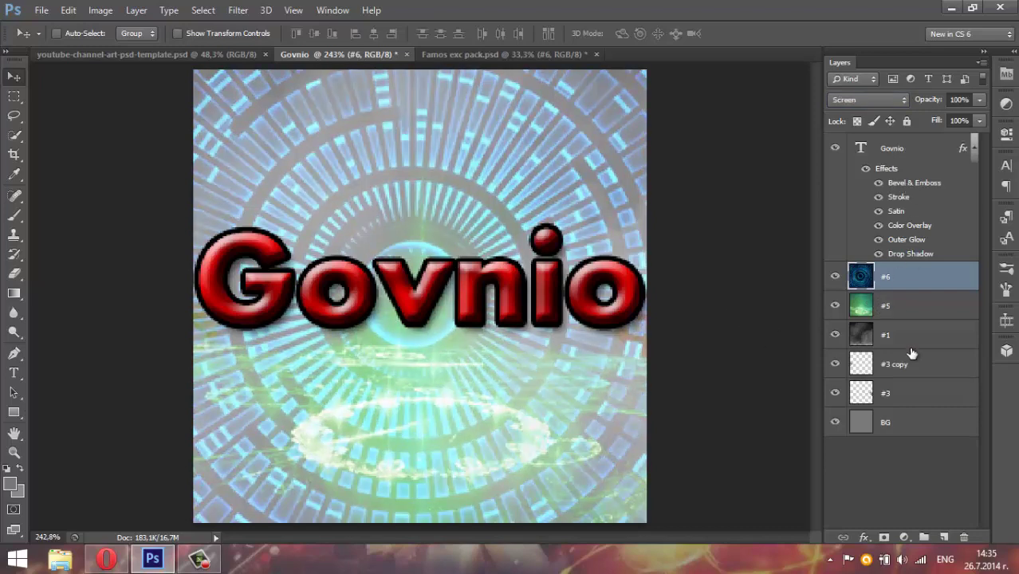
mouse_move(912, 354)
left_mouse_down()
mouse_move(903, 138)
mouse_move(906, 327)
left_mouse_up()
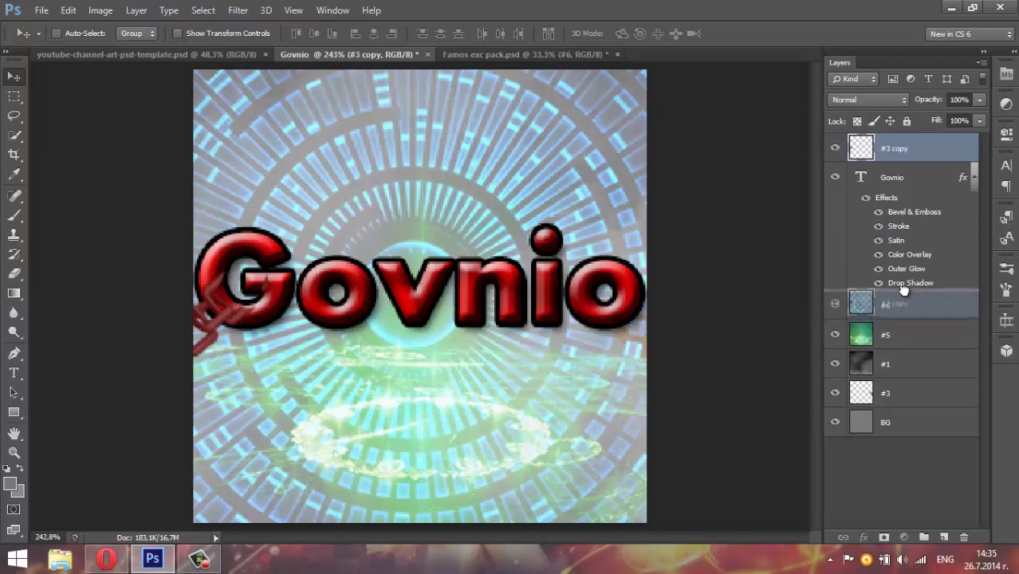
left_click_drag(907, 327, 904, 297)
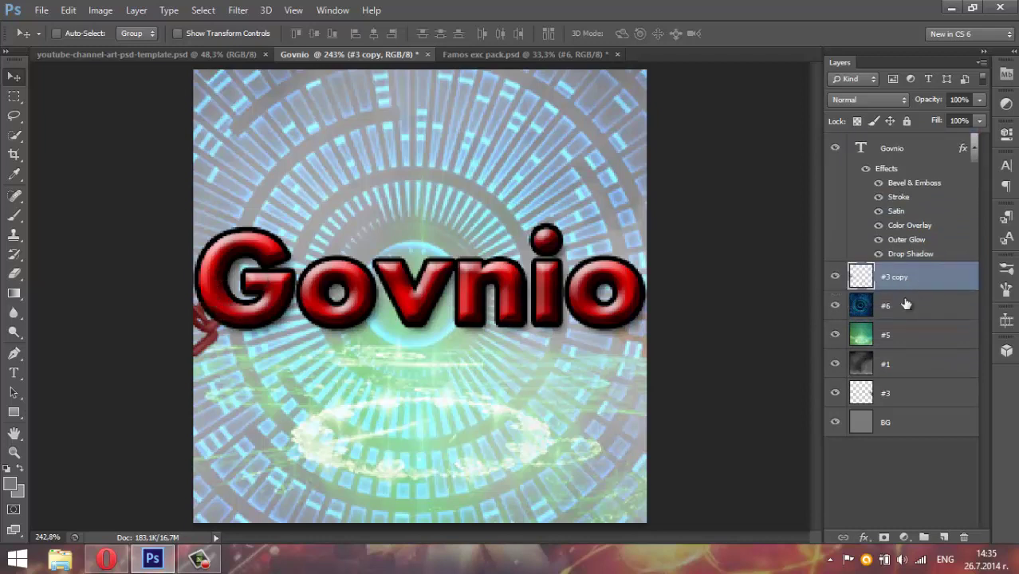
left_click_drag(905, 383, 887, 289)
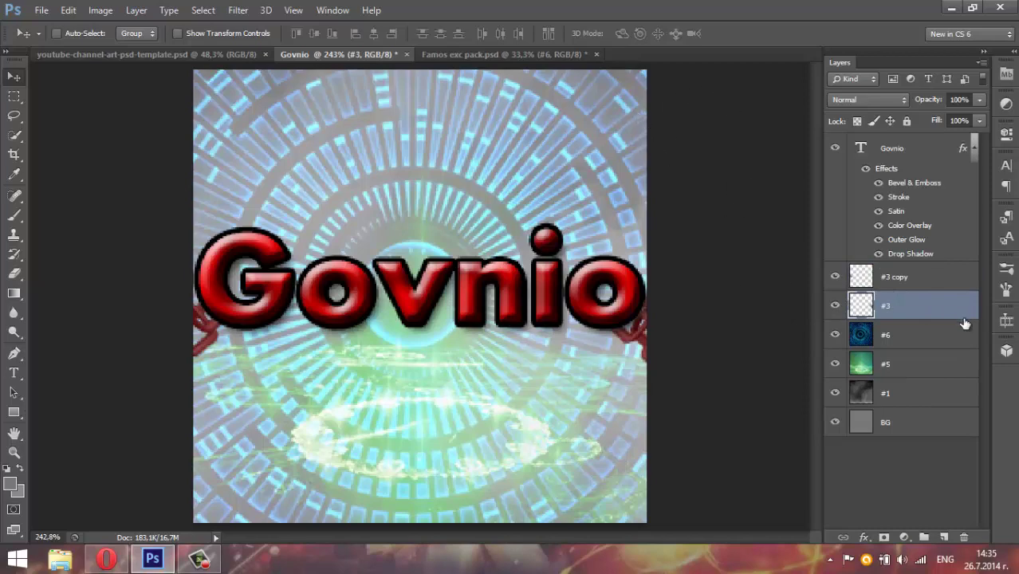
Hide and delete the green glow layer #5.
left_click(893, 365)
left_click(834, 365)
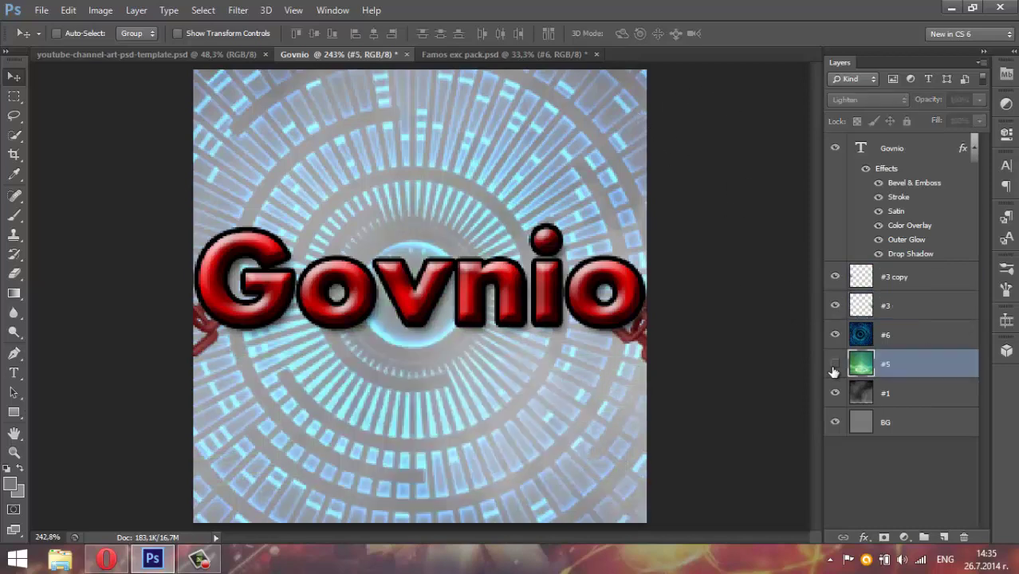
right_click(881, 368)
left_click(610, 136)
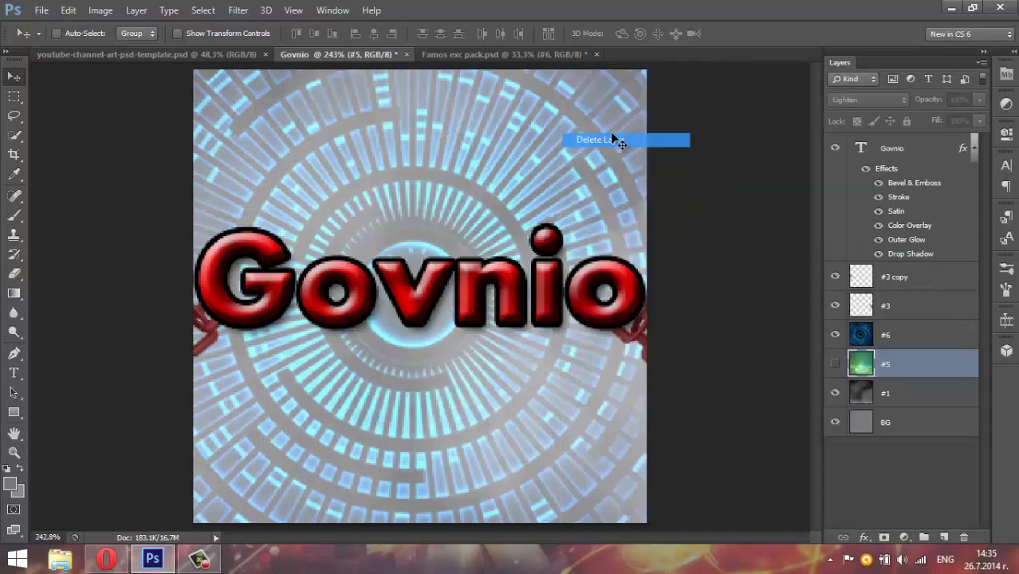
Place texture #1 above #6 and just below #3, then nudge textures #1 and #6.
left_click_drag(891, 364, 901, 335)
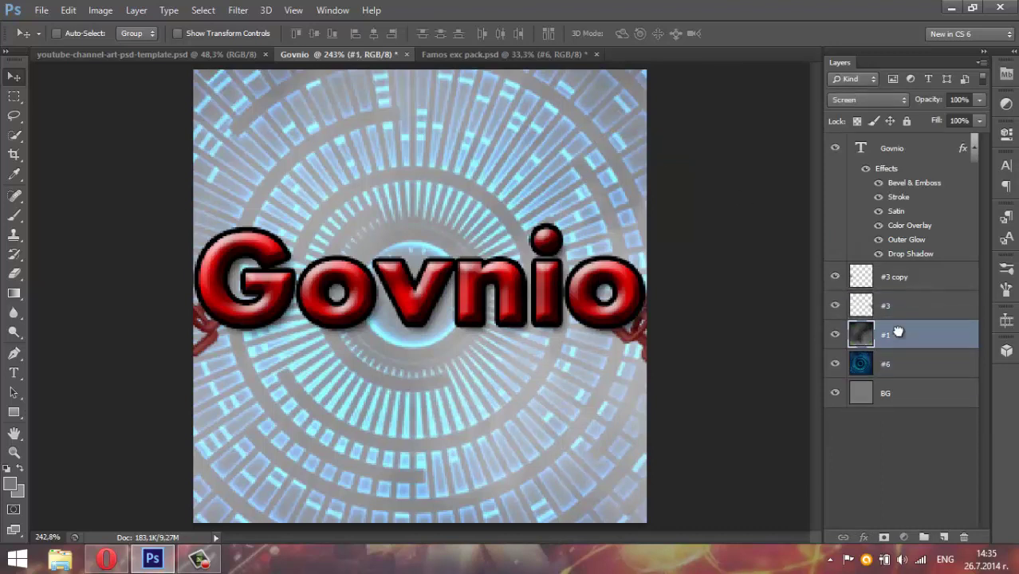
double_click(887, 335)
left_click_drag(883, 343, 882, 265)
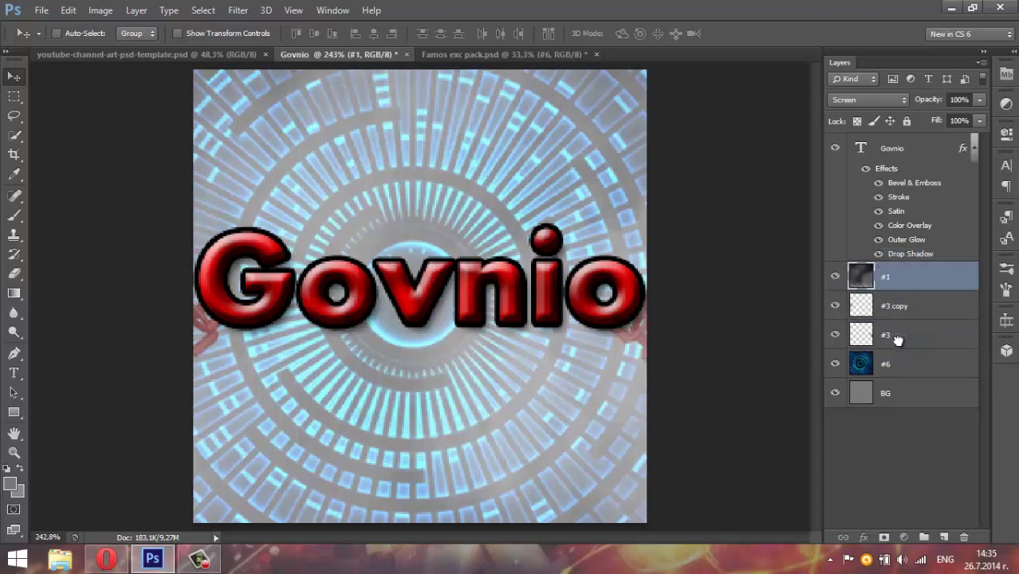
left_click_drag(895, 298, 896, 336)
mouse_move(562, 181)
left_mouse_down()
mouse_move(440, 217)
mouse_move(375, 207)
left_mouse_up()
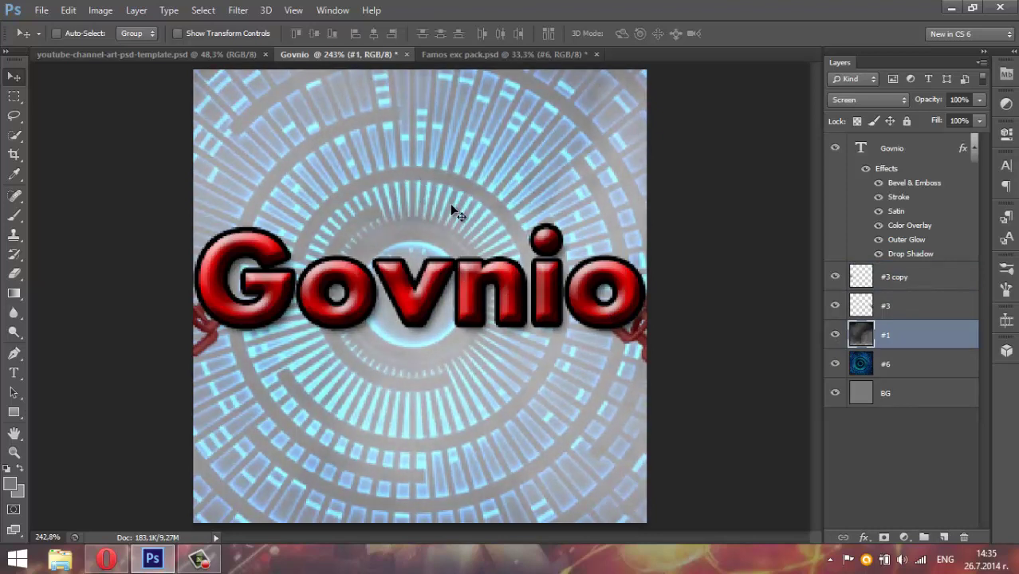
left_click(885, 365)
left_click_drag(566, 169, 574, 171)
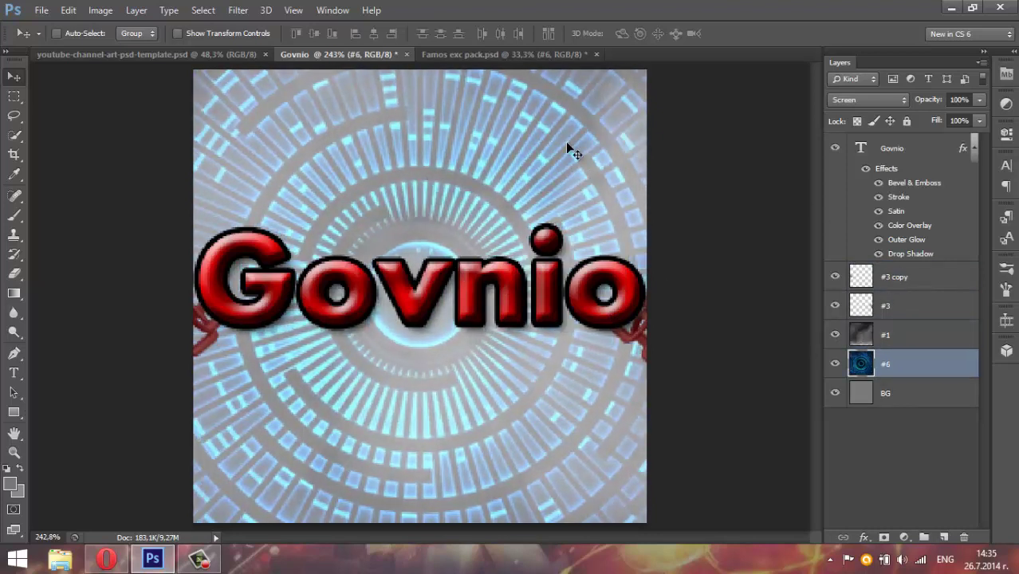
left_click(199, 560)
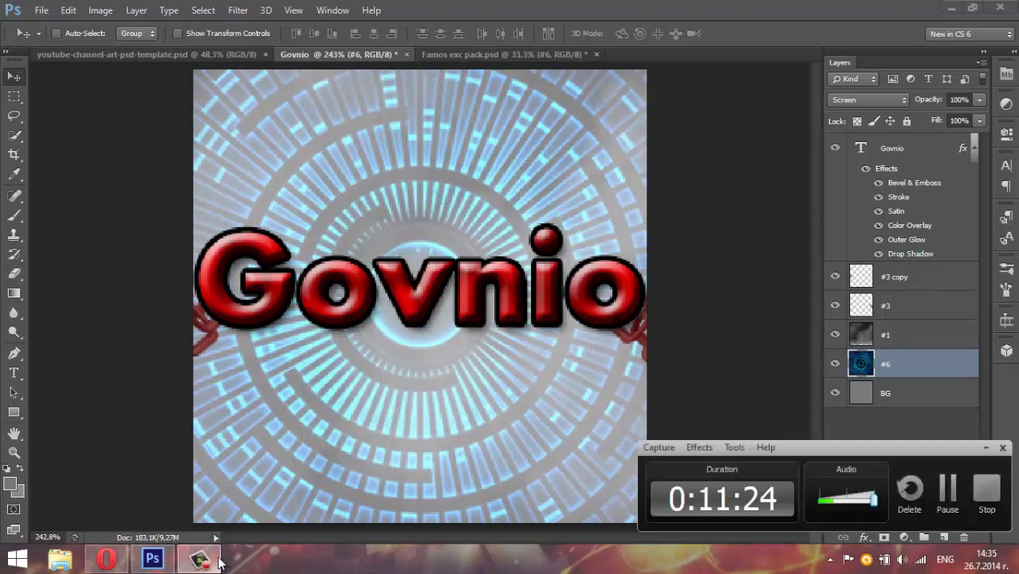
Open the Save As dialog from the File menu for Govnio.
left_click(986, 448)
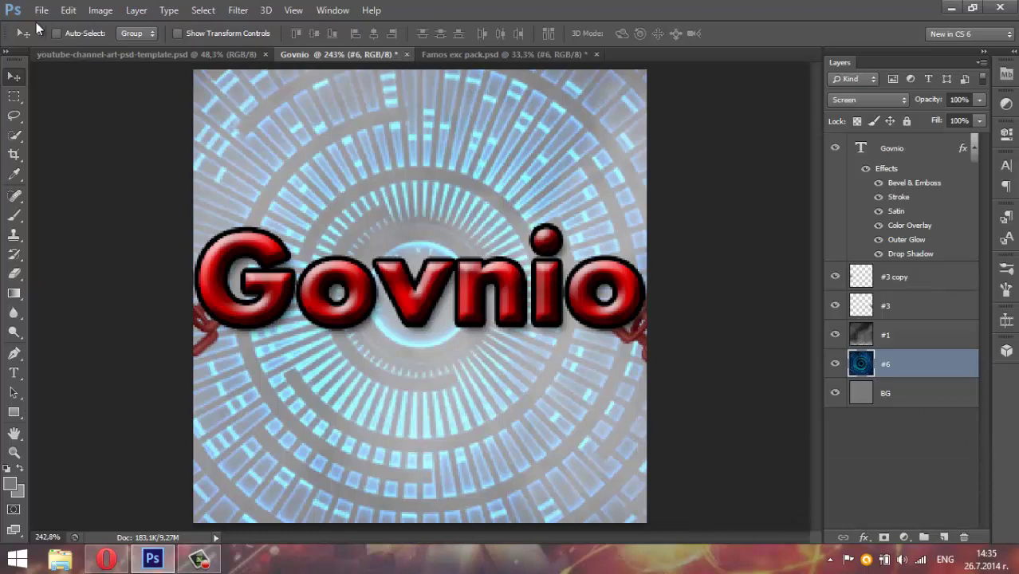
left_click(42, 10)
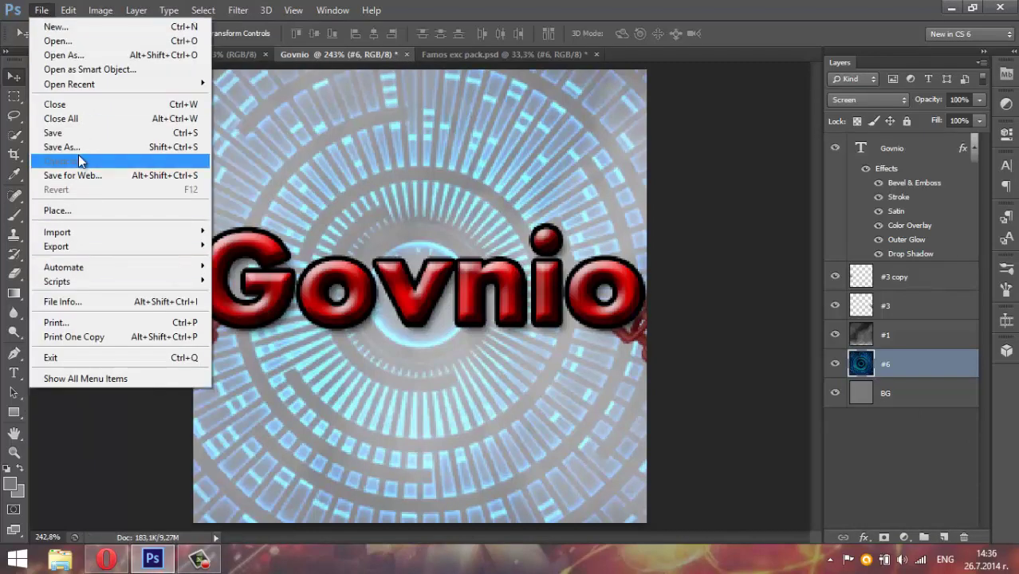
left_click(75, 147)
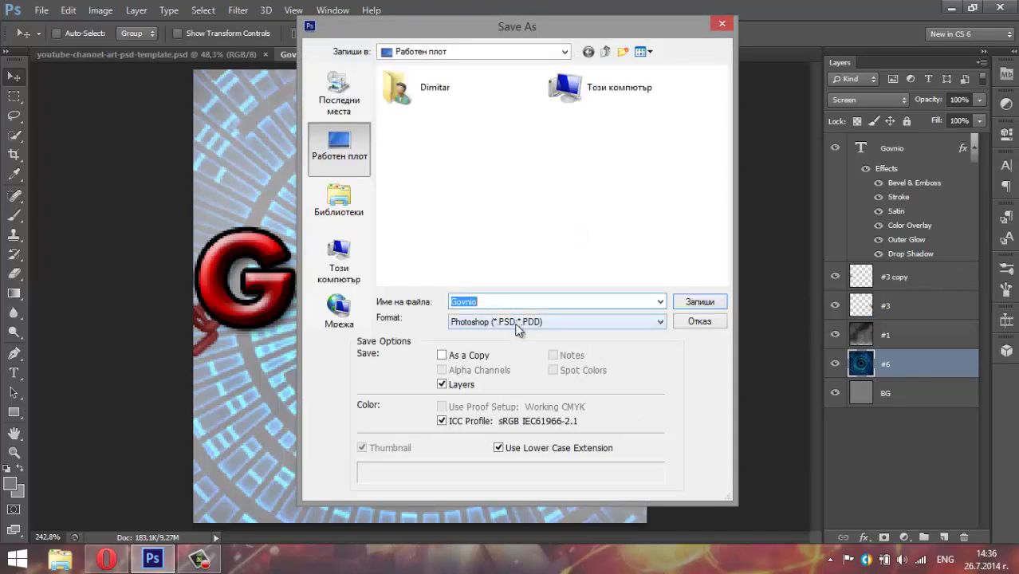
Look through the Format list and keep Photoshop (*.PSD) selected.
left_click(590, 321)
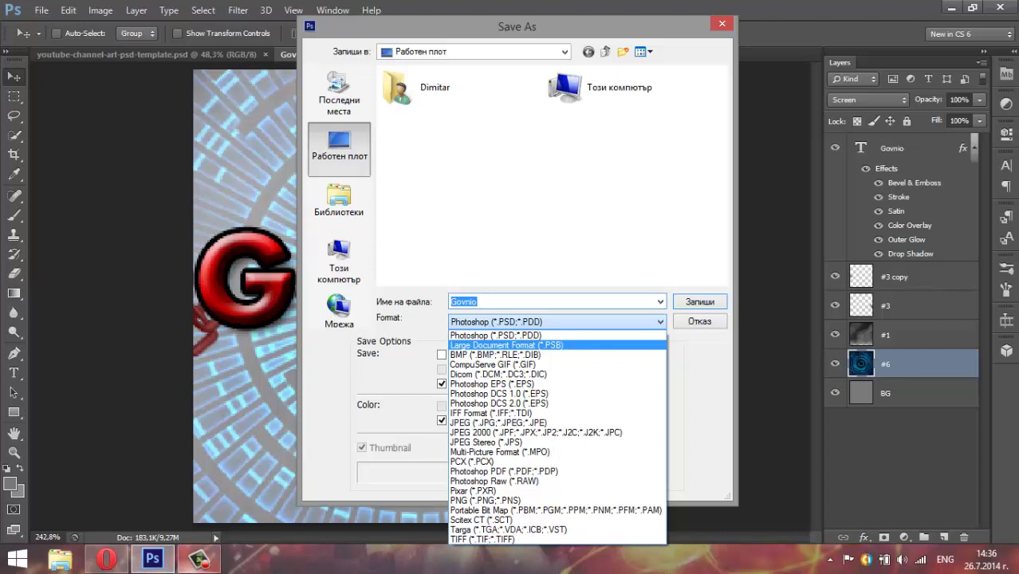
left_click(699, 324)
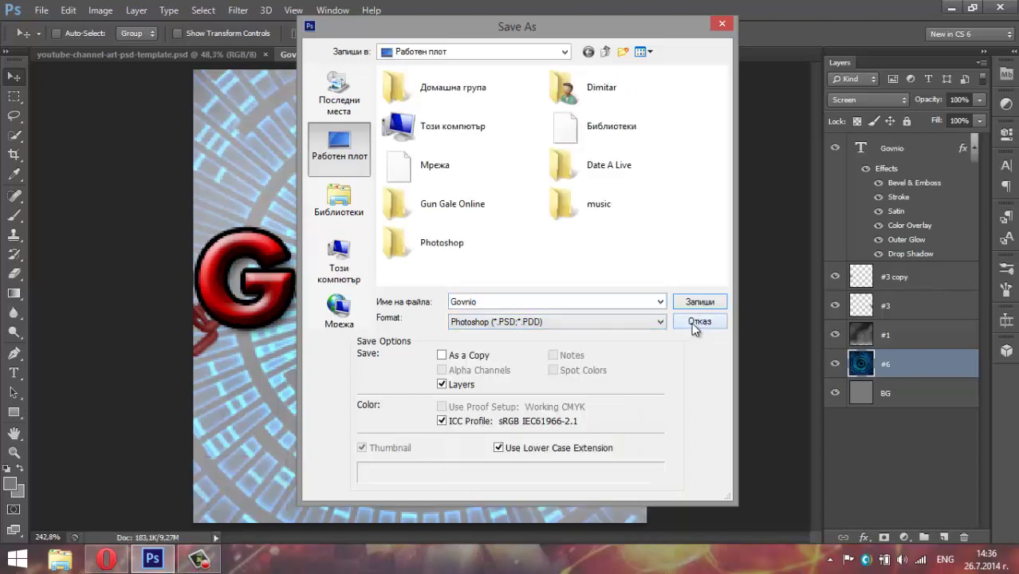
Cancel the save and copy the Govnio text layer into the youtube-channel-art template.
left_click(701, 323)
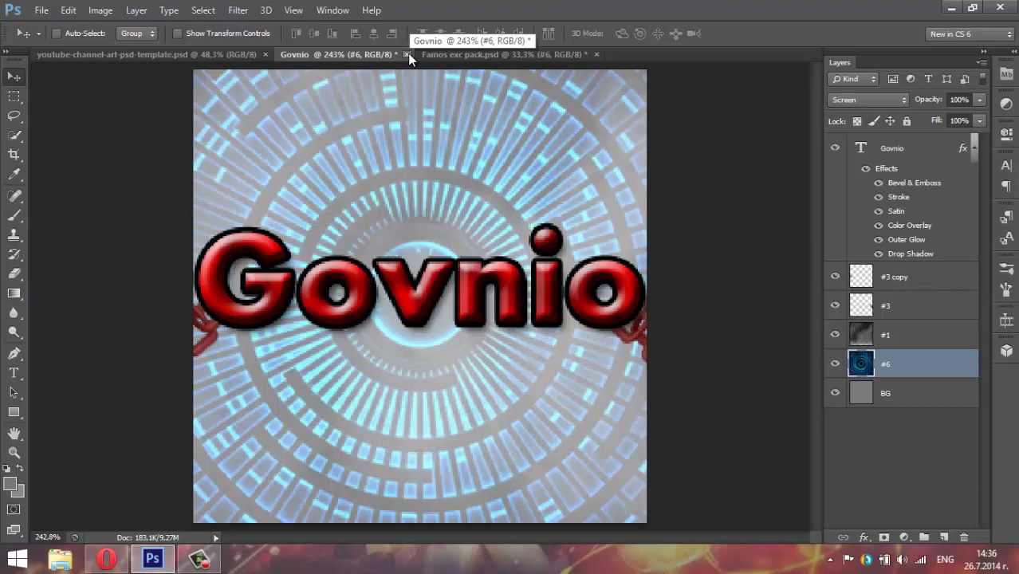
left_click(877, 311)
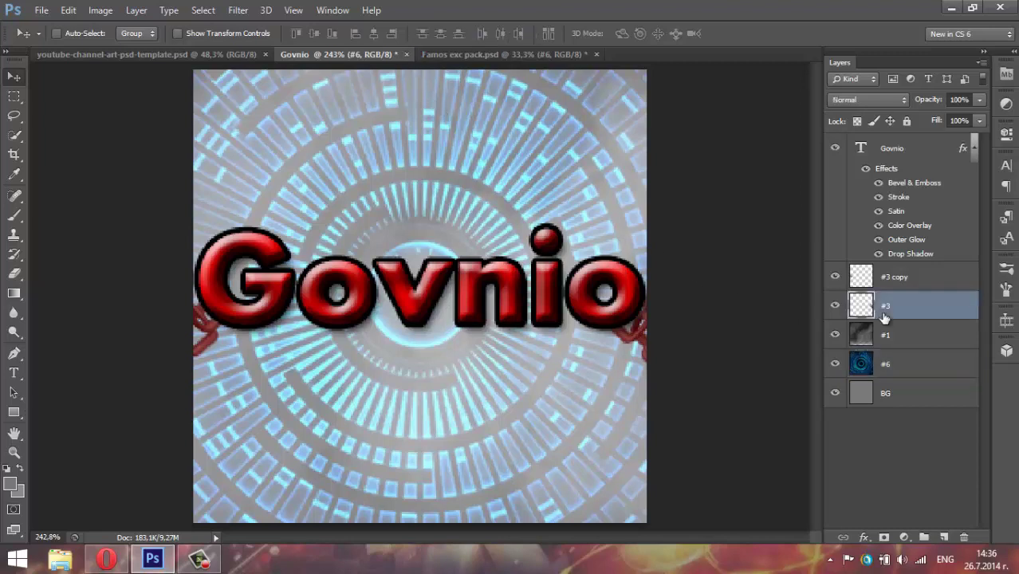
left_click(883, 153)
mouse_move(426, 239)
left_mouse_down()
mouse_move(130, 55)
mouse_move(181, 76)
left_mouse_up()
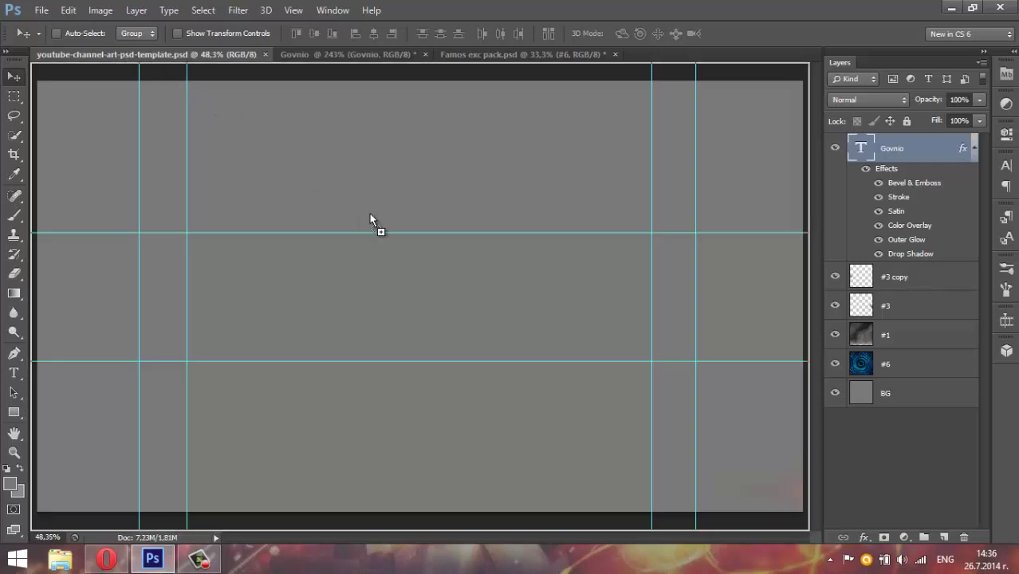
left_click_drag(371, 217, 374, 220)
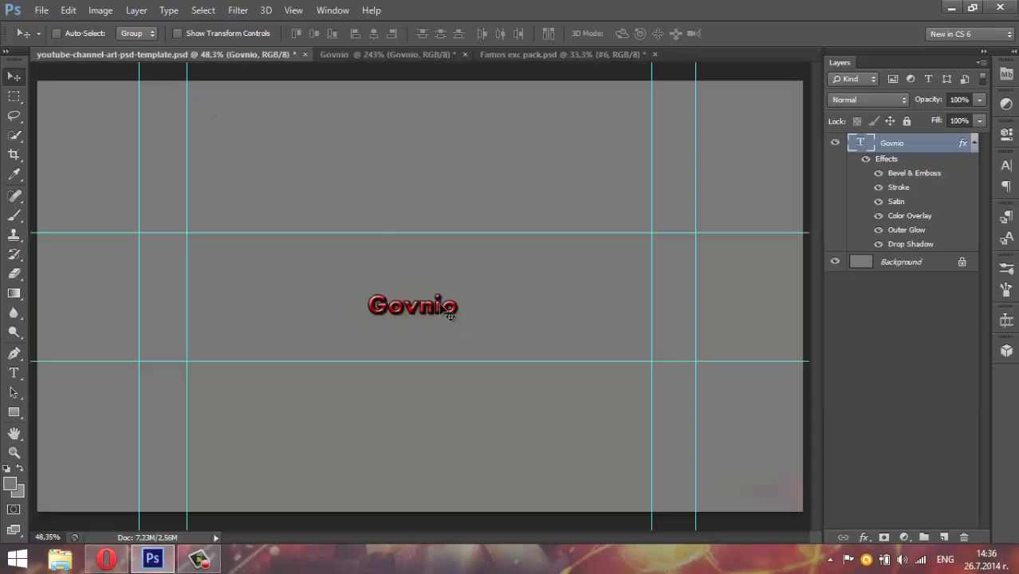
Scale the Govnio text to fill the band between the template's guides.
key("ctrl+t")
left_click_drag(463, 288, 620, 209)
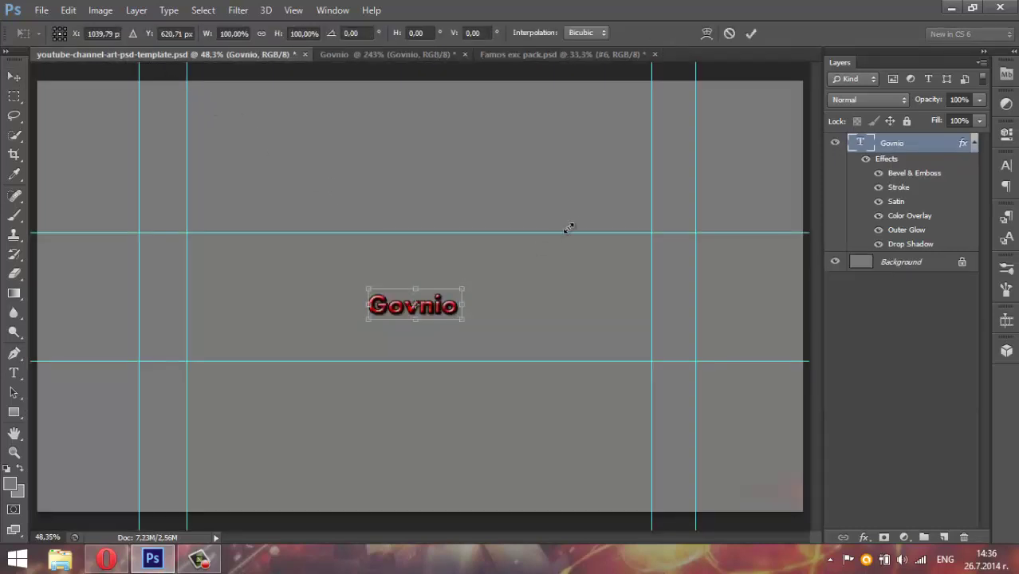
left_click_drag(545, 249, 495, 271)
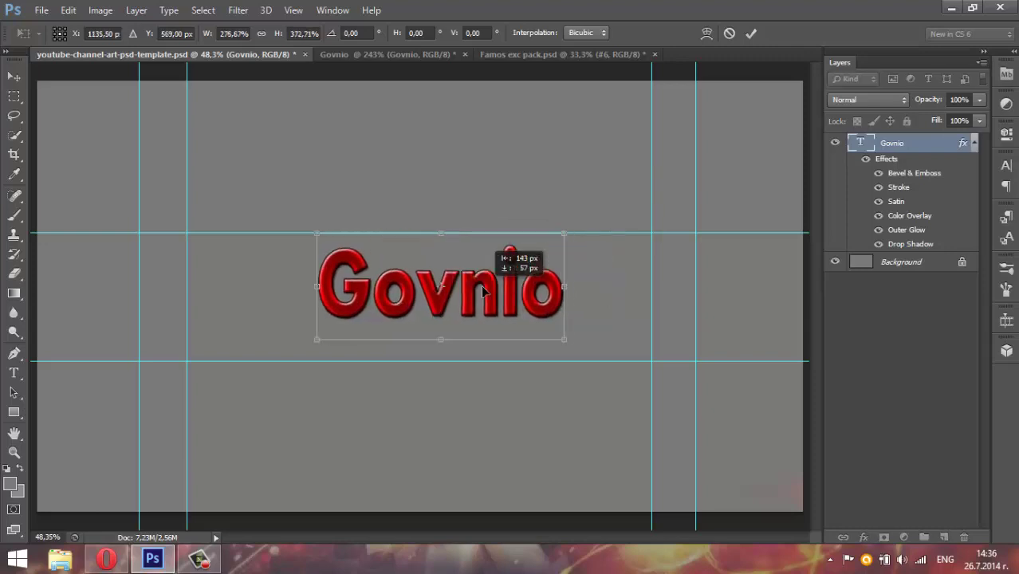
mouse_move(318, 341)
left_mouse_down()
mouse_move(299, 351)
mouse_move(318, 332)
left_mouse_up()
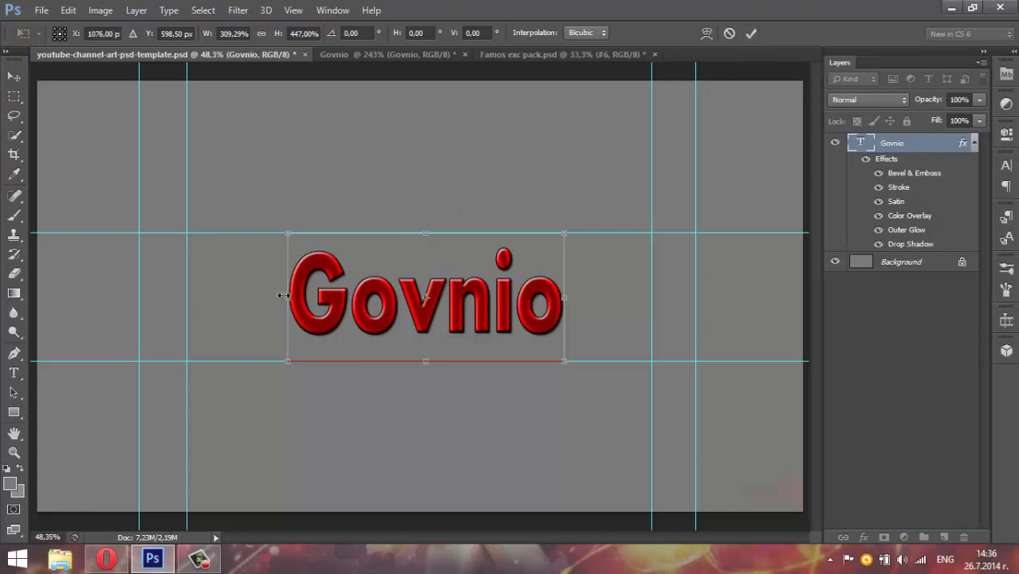
left_click_drag(282, 296, 278, 296)
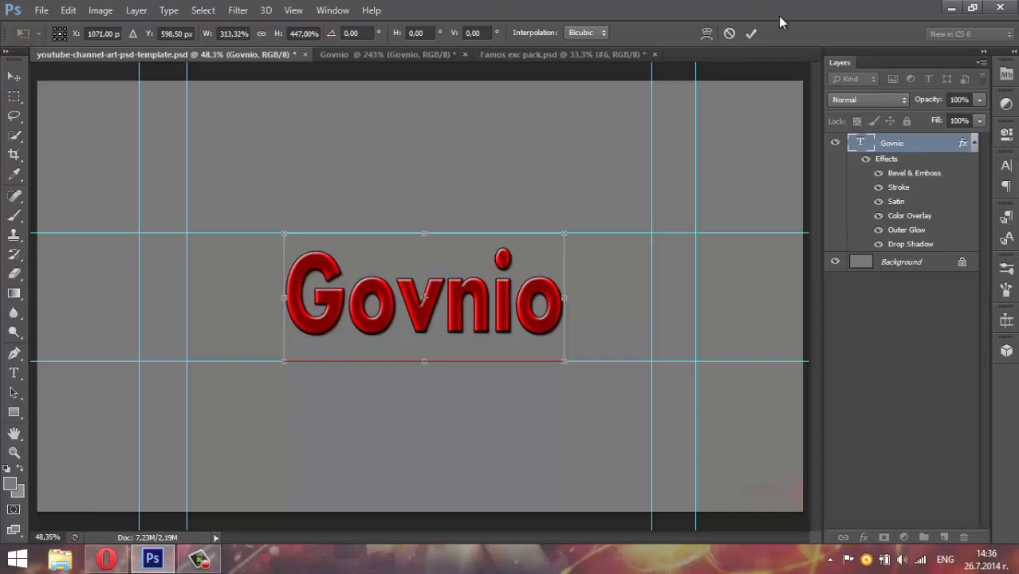
left_click(751, 39)
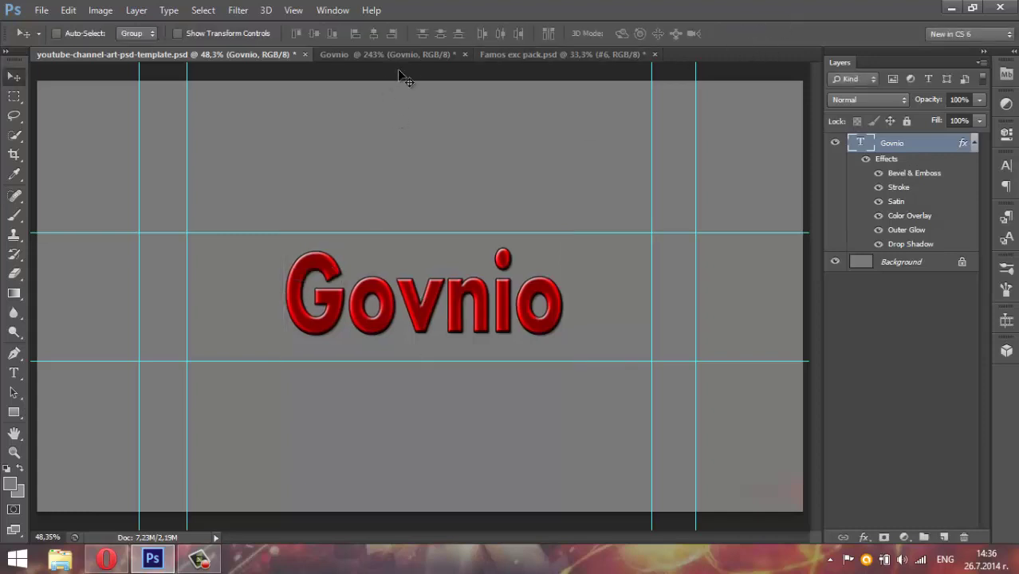
left_click(438, 54)
Close Govnio without saving and check texture #6 in the Famos exc pack.
left_click(464, 54)
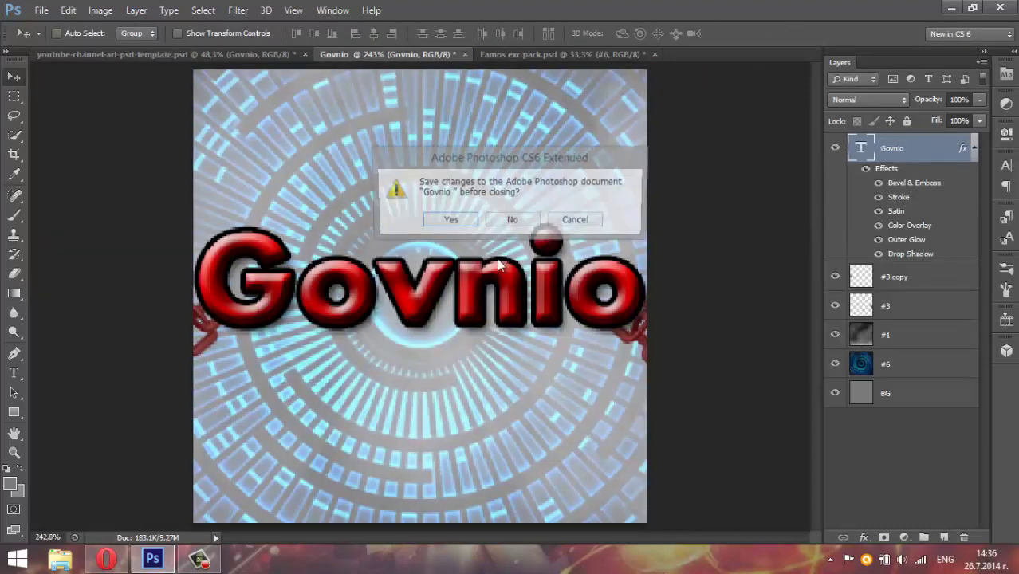
left_click(534, 220)
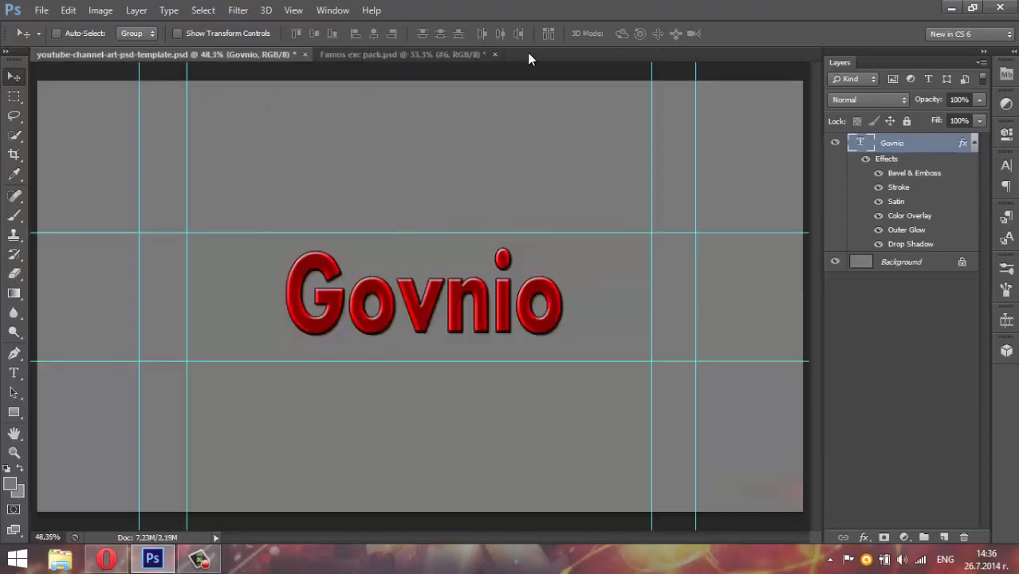
left_click(387, 54)
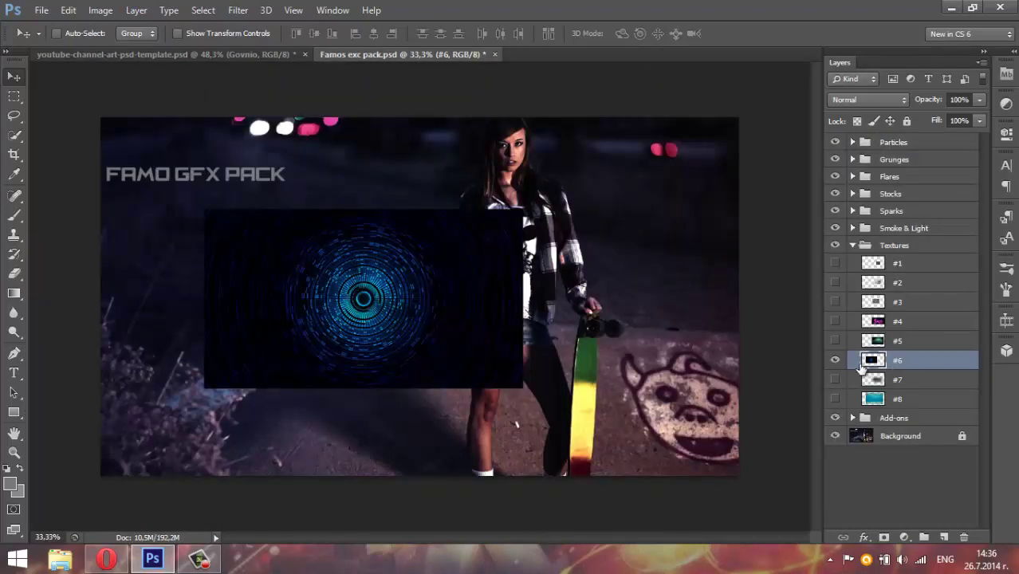
left_click(835, 359)
left_click(834, 359)
Copy the blue circle texture #6 into the banner, cancelling a trial wider stretch.
left_click_drag(317, 210, 188, 52)
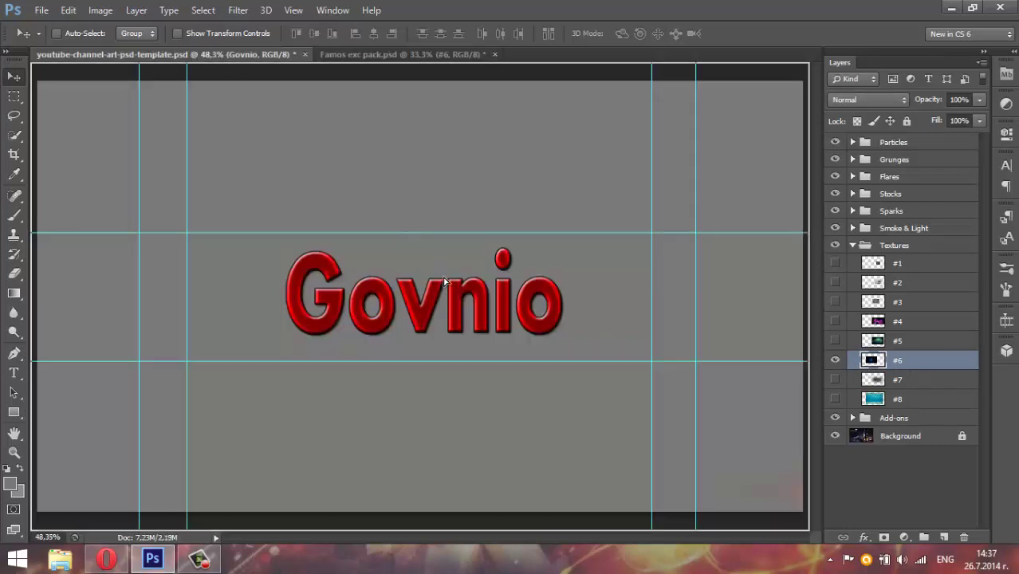
mouse_move(208, 56)
left_mouse_down()
mouse_move(460, 289)
mouse_move(432, 257)
left_mouse_up()
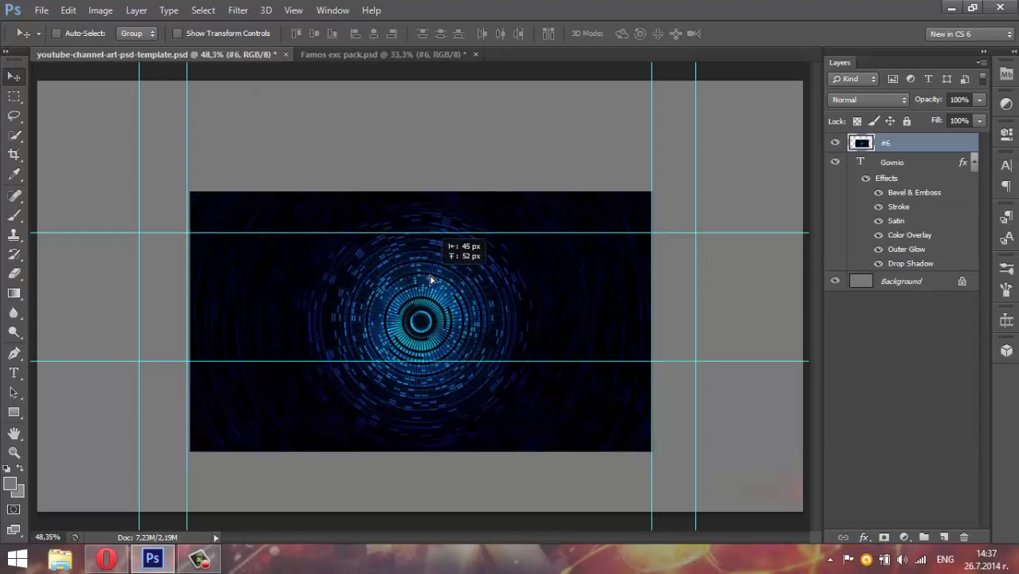
key("ctrl+t")
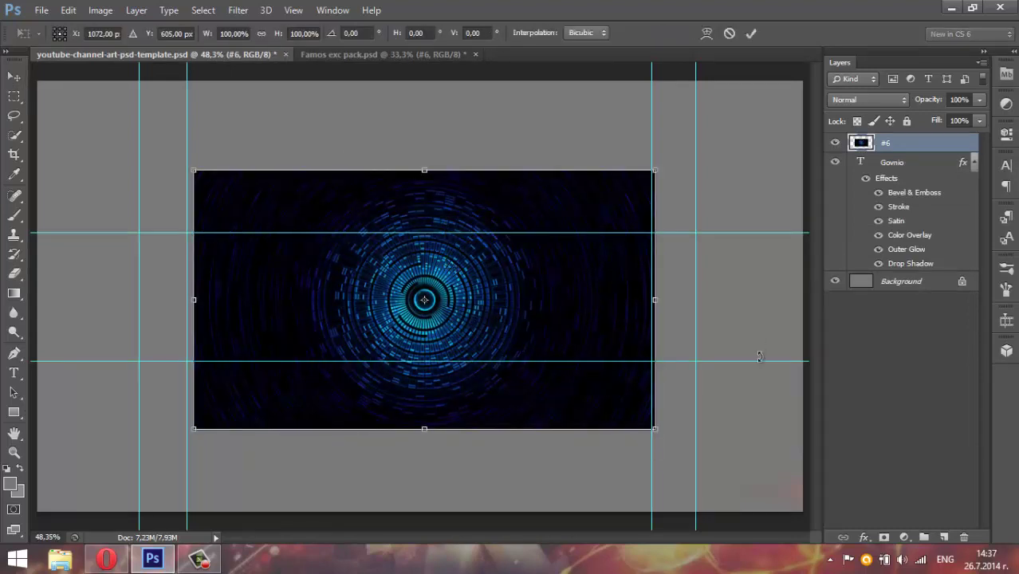
left_click_drag(696, 295, 843, 295)
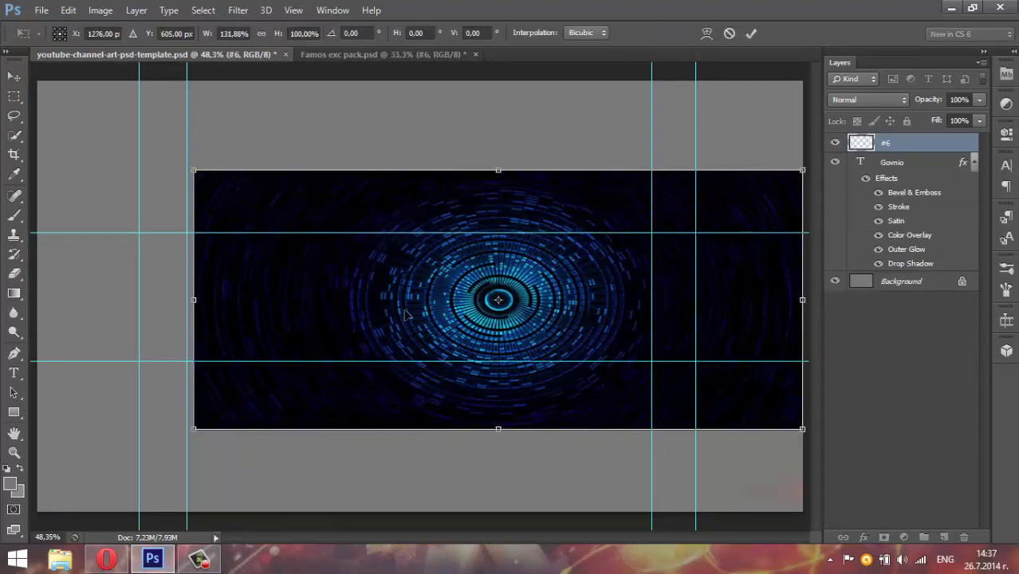
left_click_drag(192, 298, 40, 298)
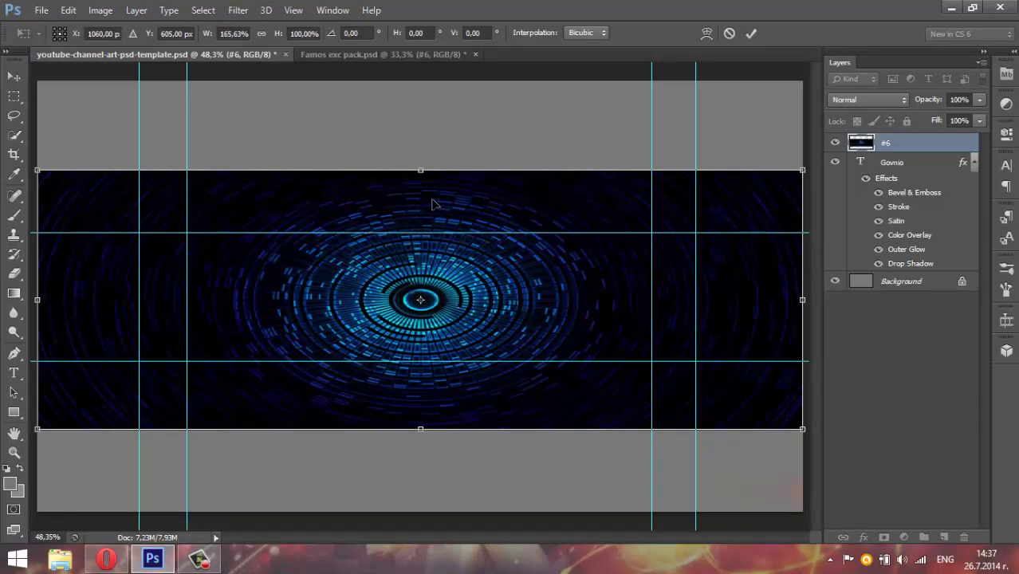
left_click(732, 37)
Delete layer #6 from the banner and minimize Photoshop to reveal the desktop.
right_click(876, 145)
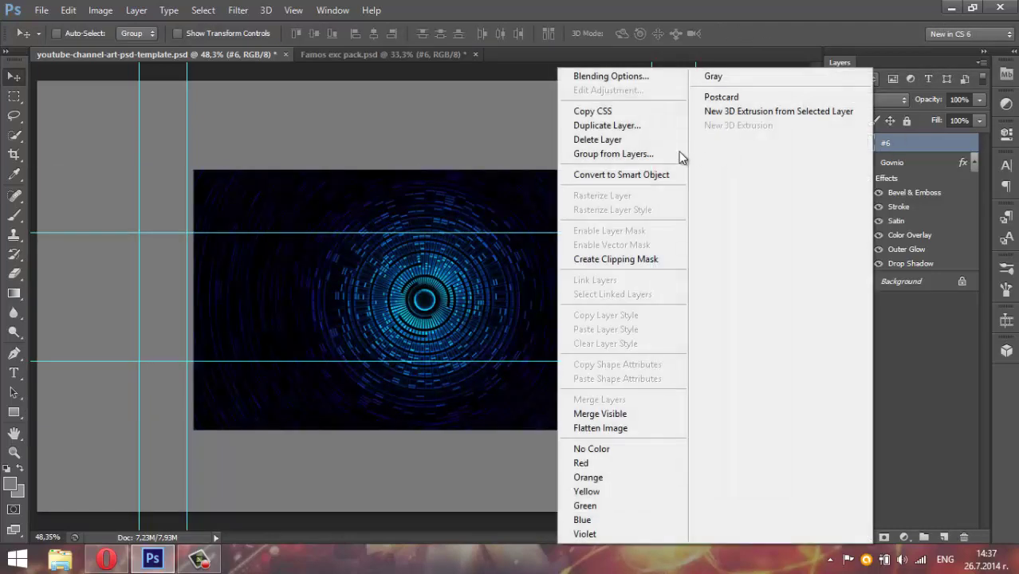
left_click(649, 145)
left_click(974, 10)
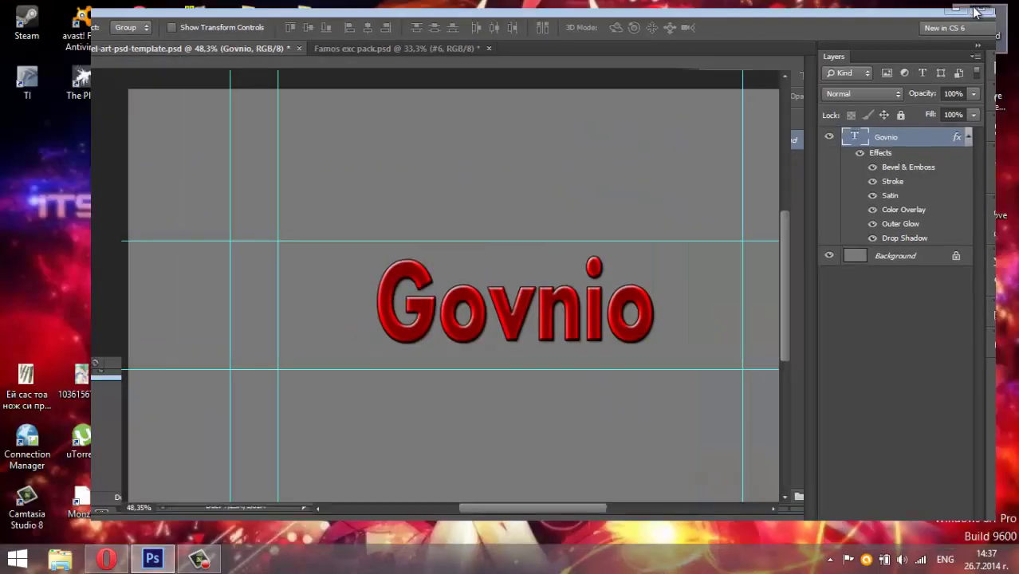
left_click(930, 21)
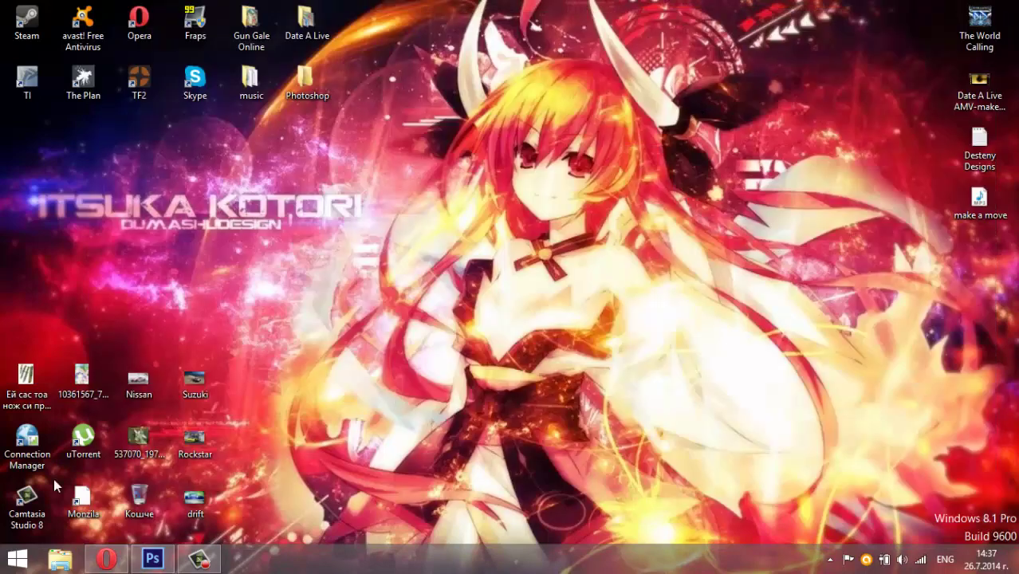
Place the knives image from the desktop, rotated 59.17°, to the right of Govnio.
left_click_drag(26, 383, 157, 558)
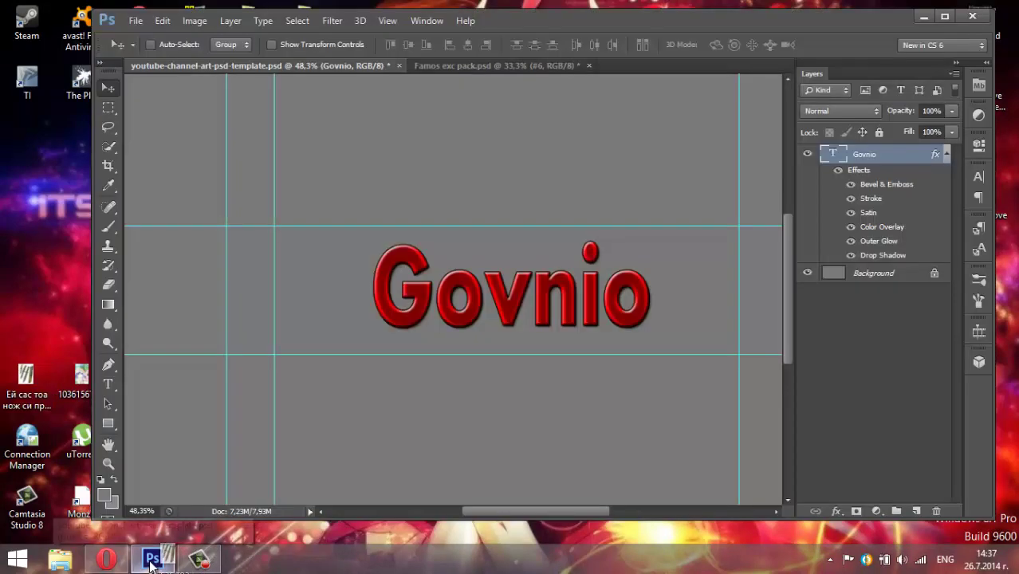
left_click_drag(172, 566, 379, 268)
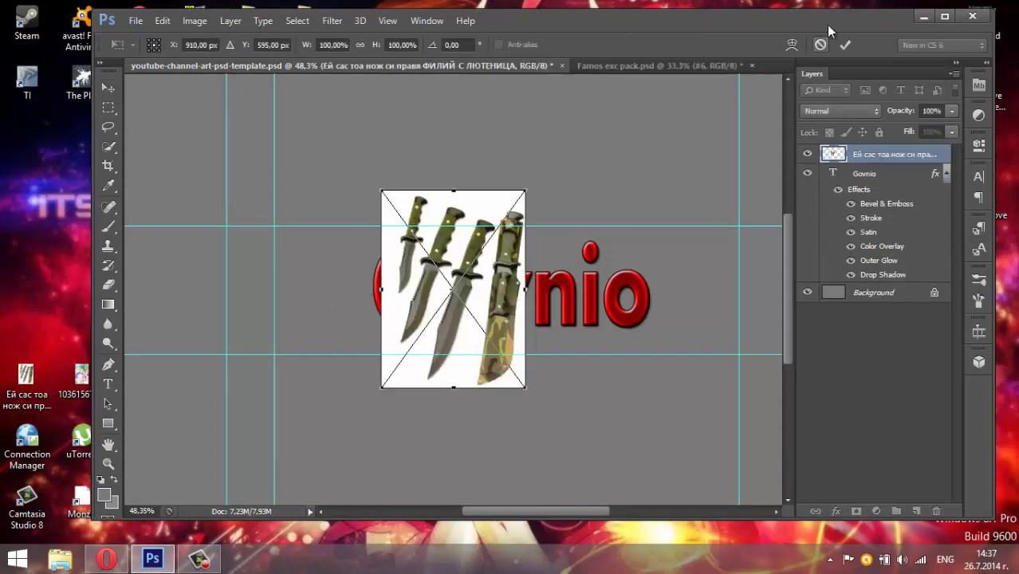
left_click(945, 16)
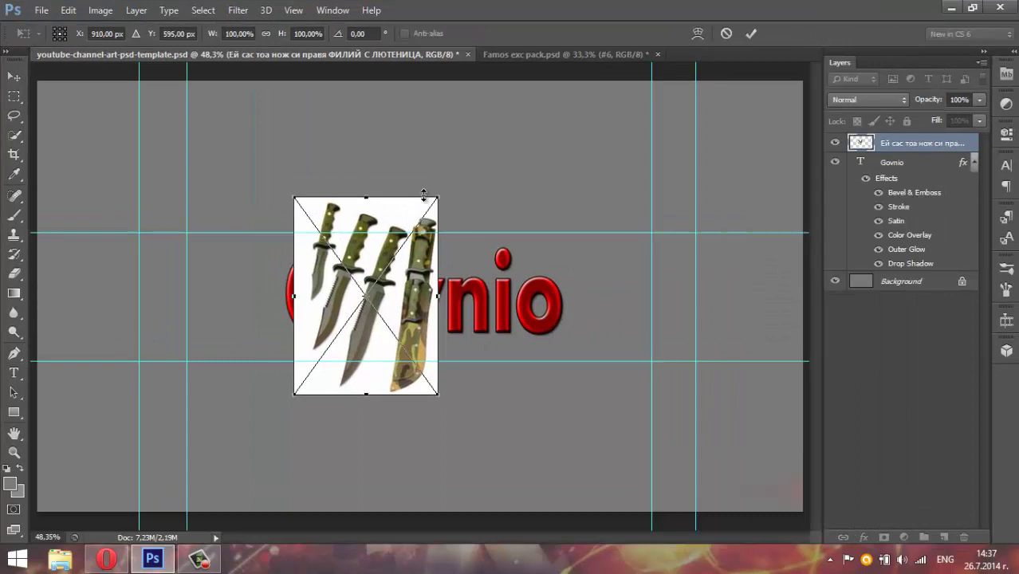
left_click_drag(503, 200, 568, 289)
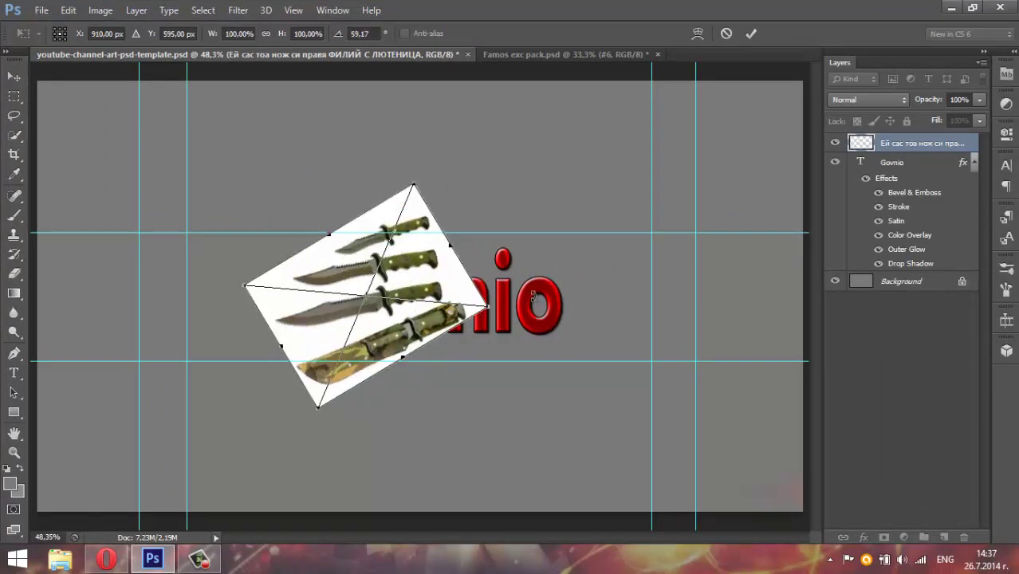
left_click_drag(425, 286, 695, 228)
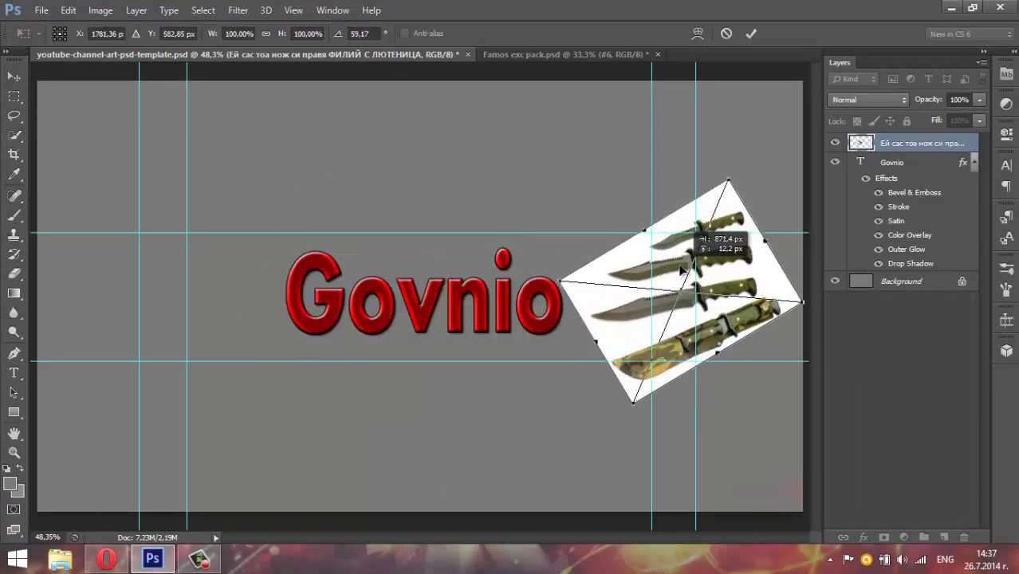
left_click(749, 40)
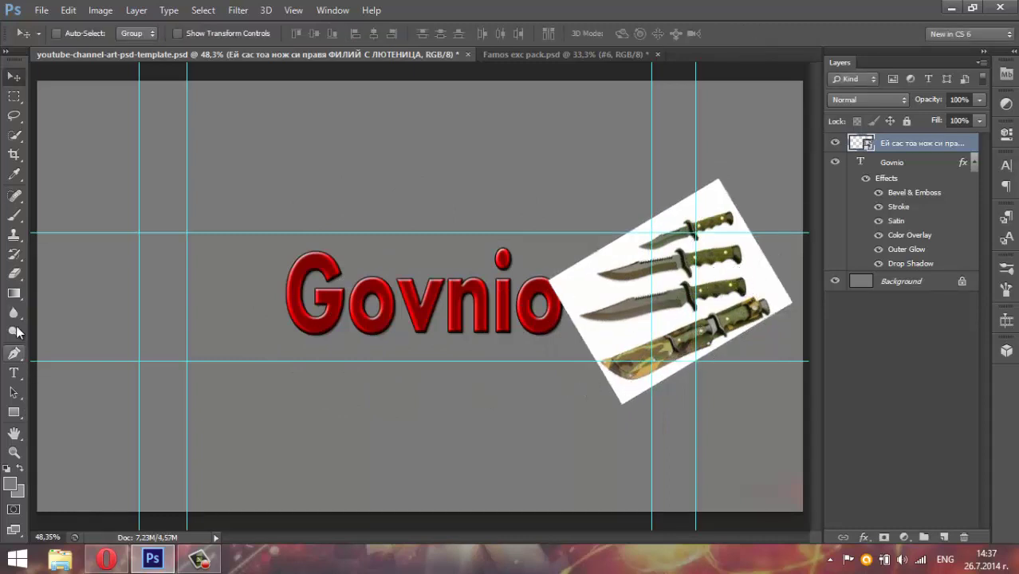
Rasterize the knives layer and erase its white background with the Magic Eraser Tool.
left_click(14, 276)
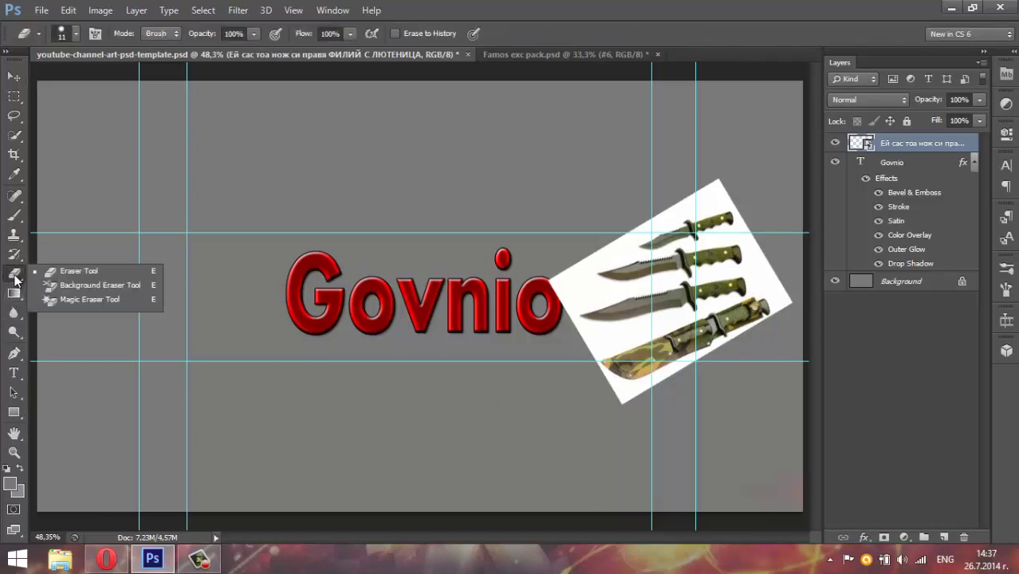
left_click(77, 300)
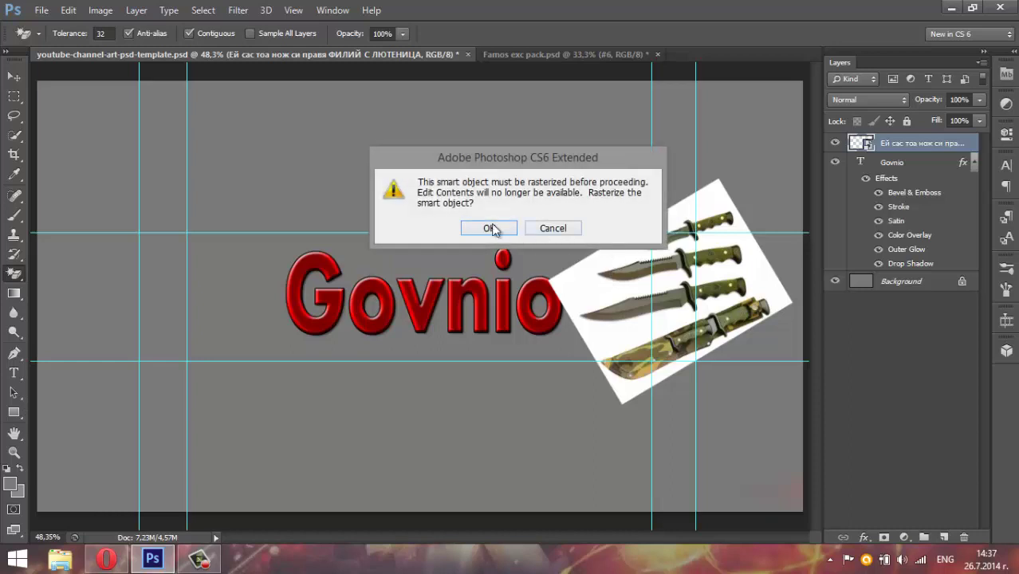
left_click(490, 226)
left_click(575, 286)
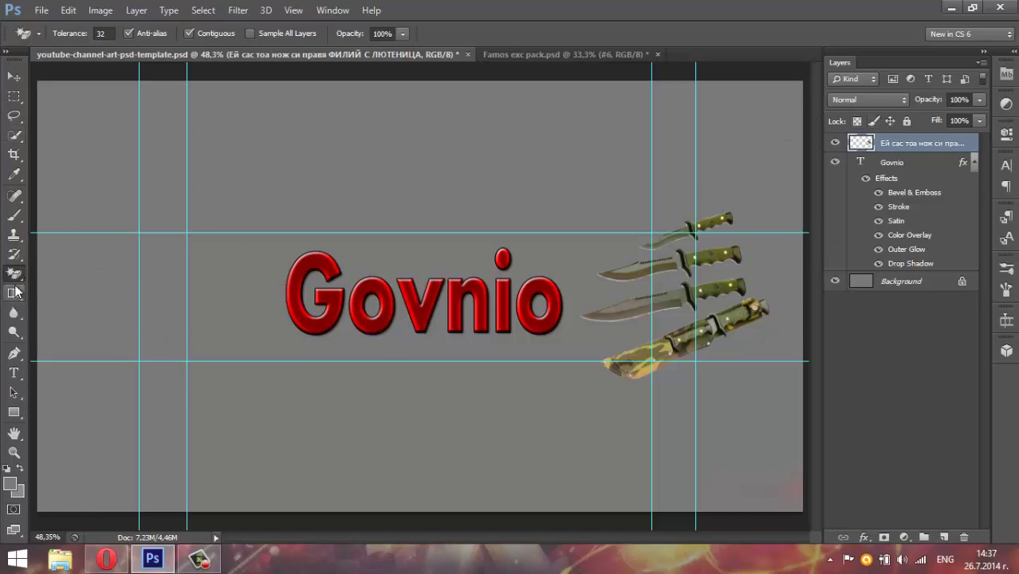
Switch from the Magic Eraser back to the standard Eraser Tool.
left_click(14, 292)
left_click(14, 273)
left_click(80, 269)
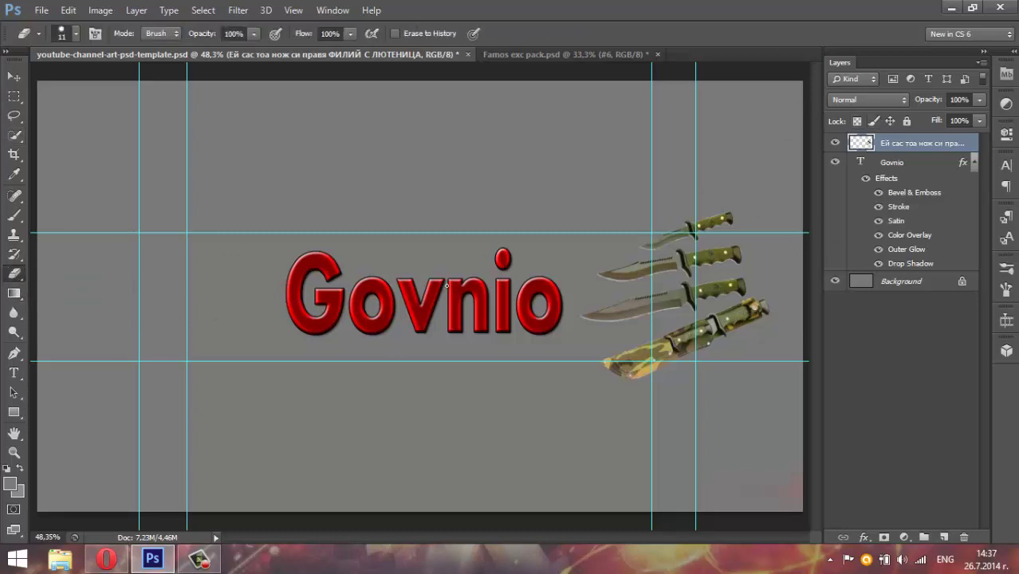
Rotate the knives layer to 60.41° with Free Transform and commit.
left_click(13, 77)
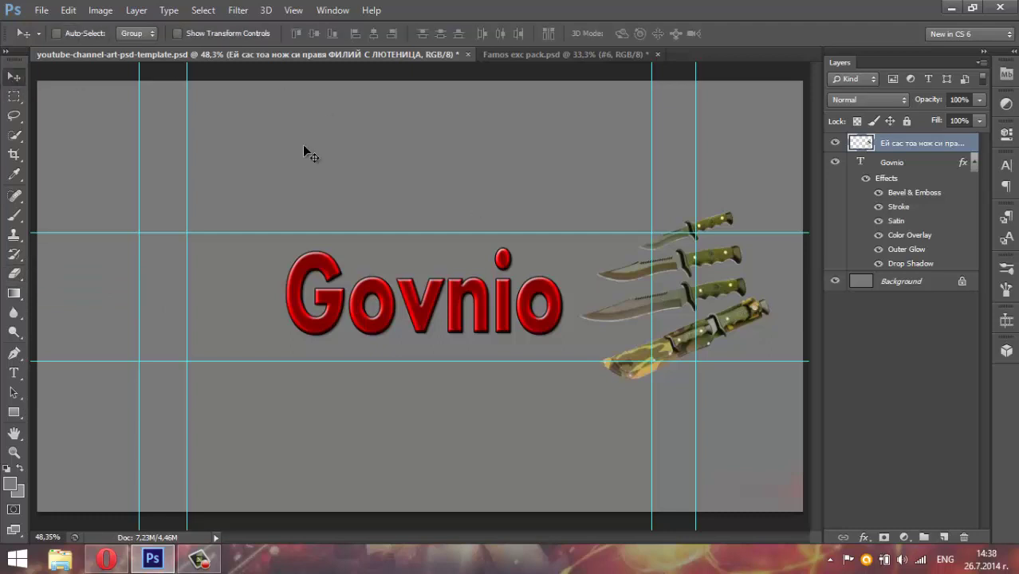
key("ctrl+t")
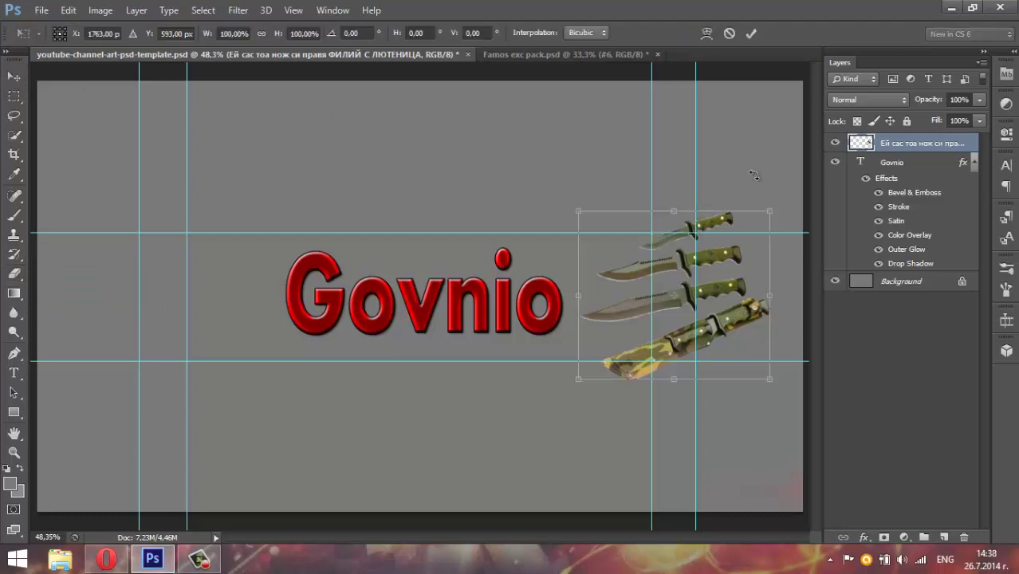
left_click_drag(781, 177, 789, 325)
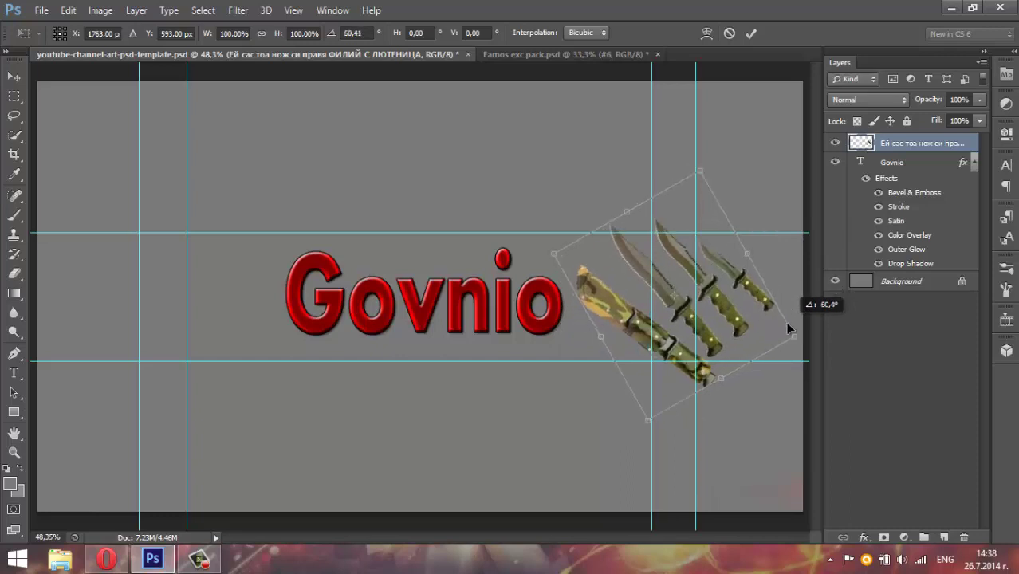
left_click(750, 34)
Duplicate the knives layer and move the copy to the left of Govnio.
right_click(891, 145)
left_click(627, 128)
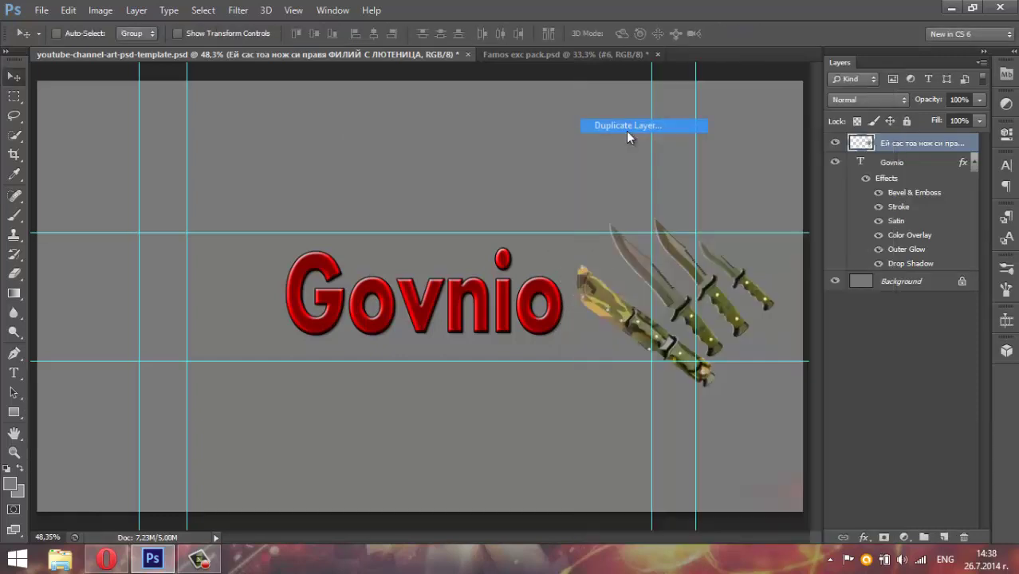
left_click(644, 166)
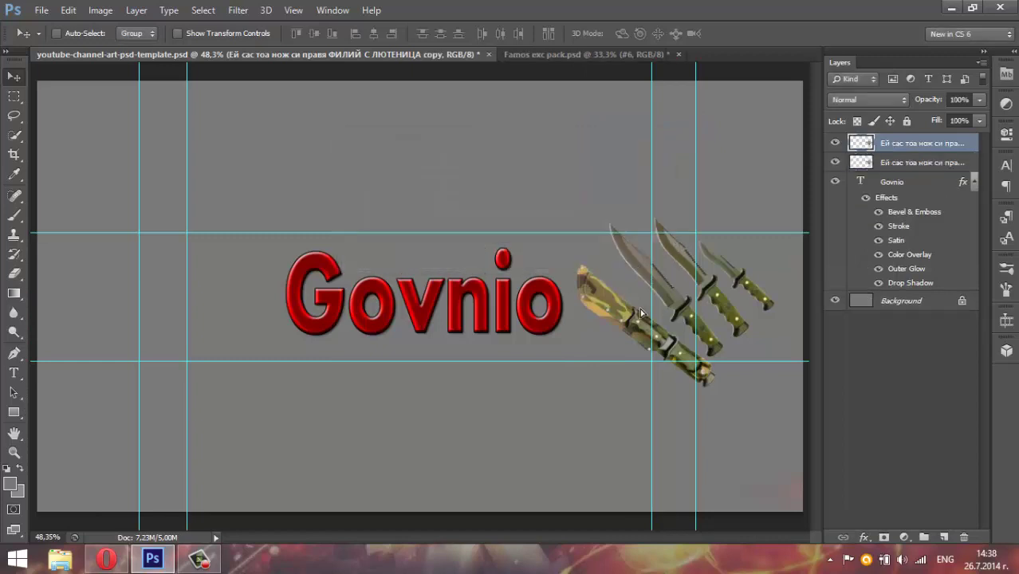
left_click_drag(640, 312, 196, 309)
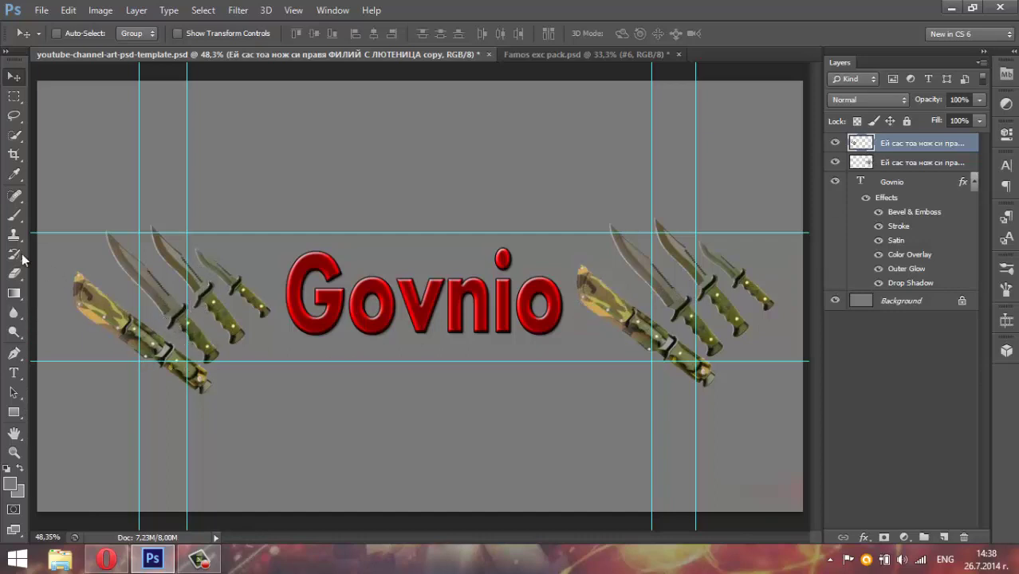
Zoom the view to 200% on the knife images at the banner's left edge.
left_click(14, 451)
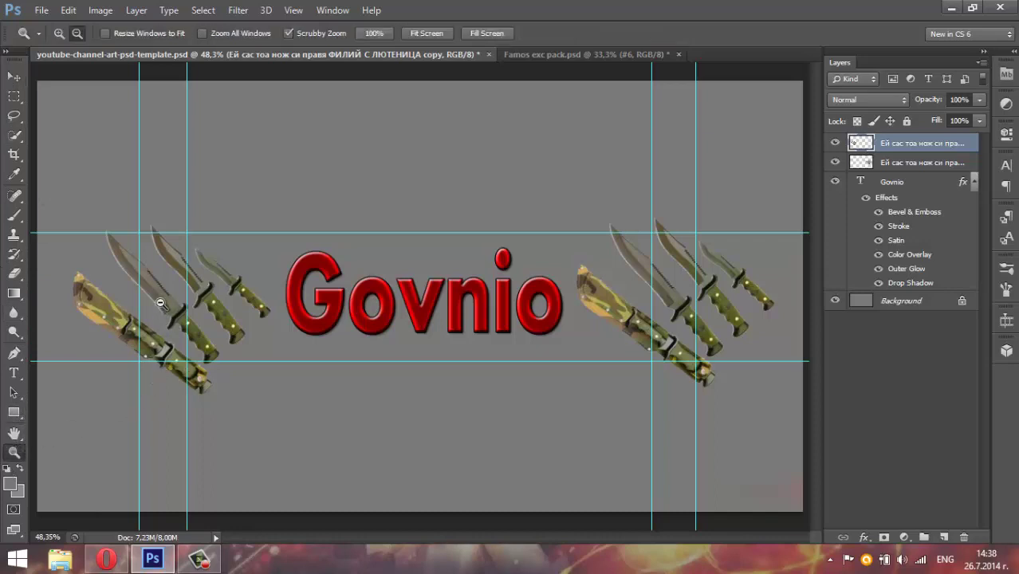
mouse_move(177, 357)
left_mouse_down()
mouse_move(173, 455)
mouse_move(166, 414)
left_mouse_up()
right_click(185, 393)
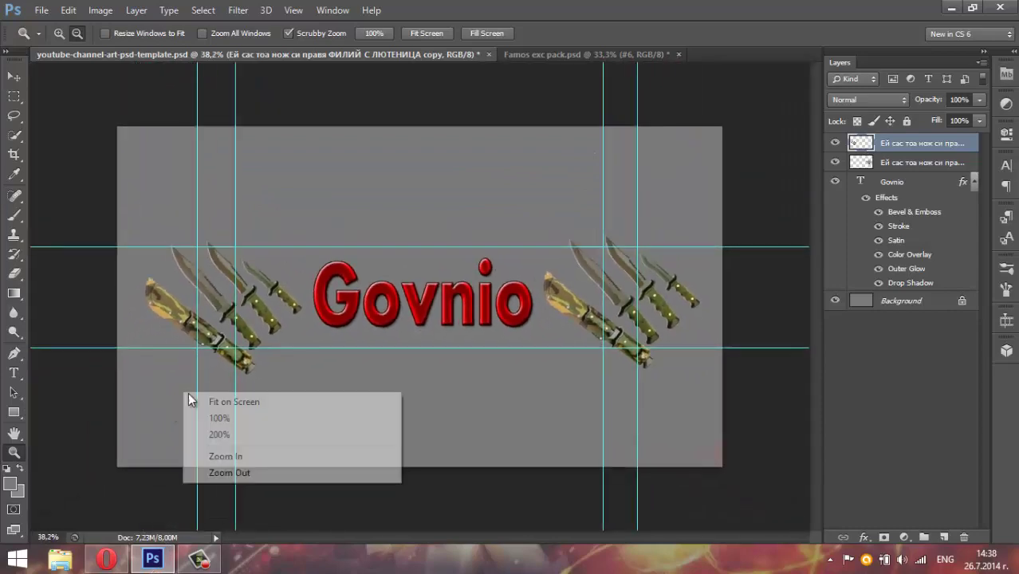
left_click(231, 436)
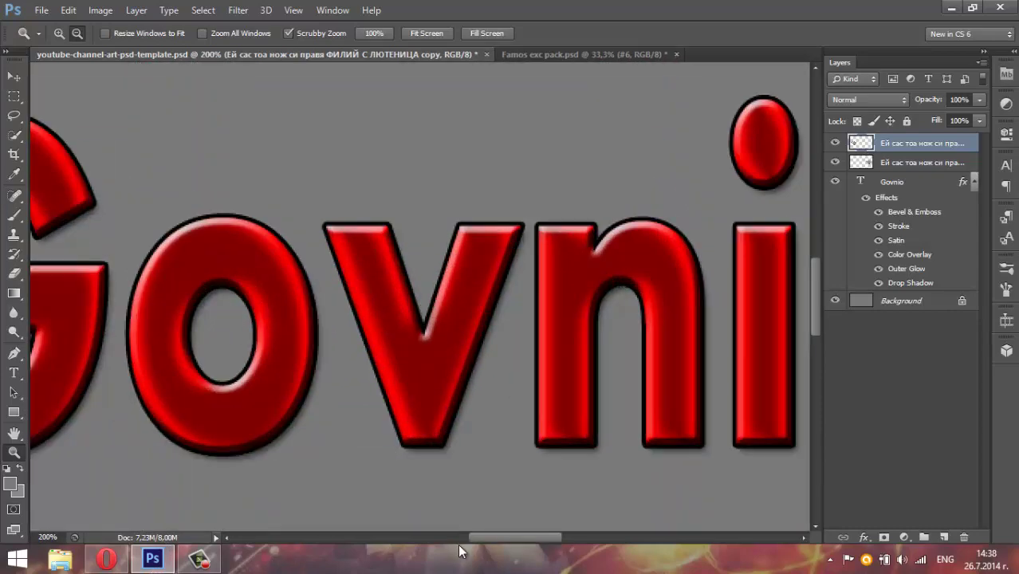
left_click(335, 538)
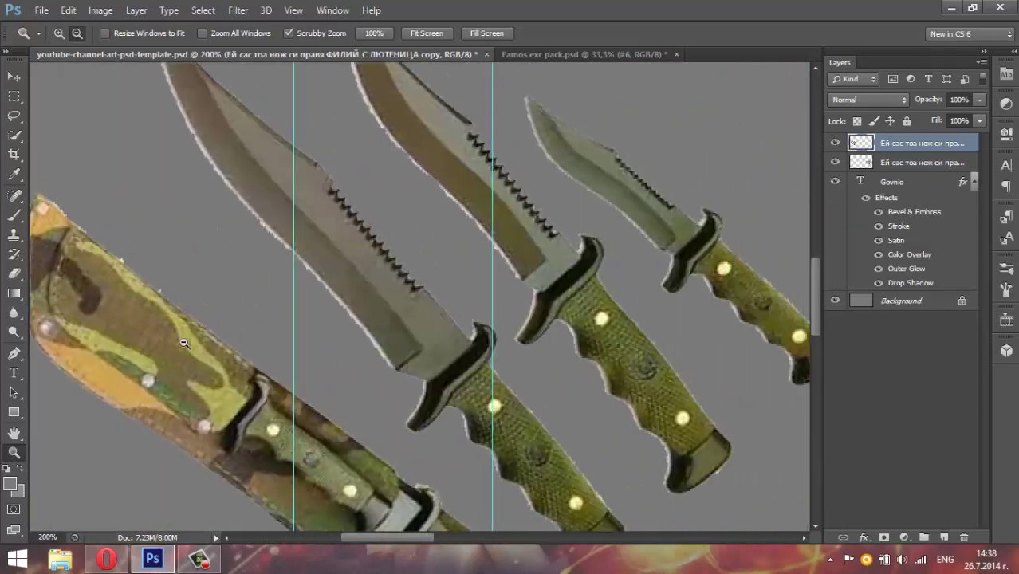
left_click(14, 275)
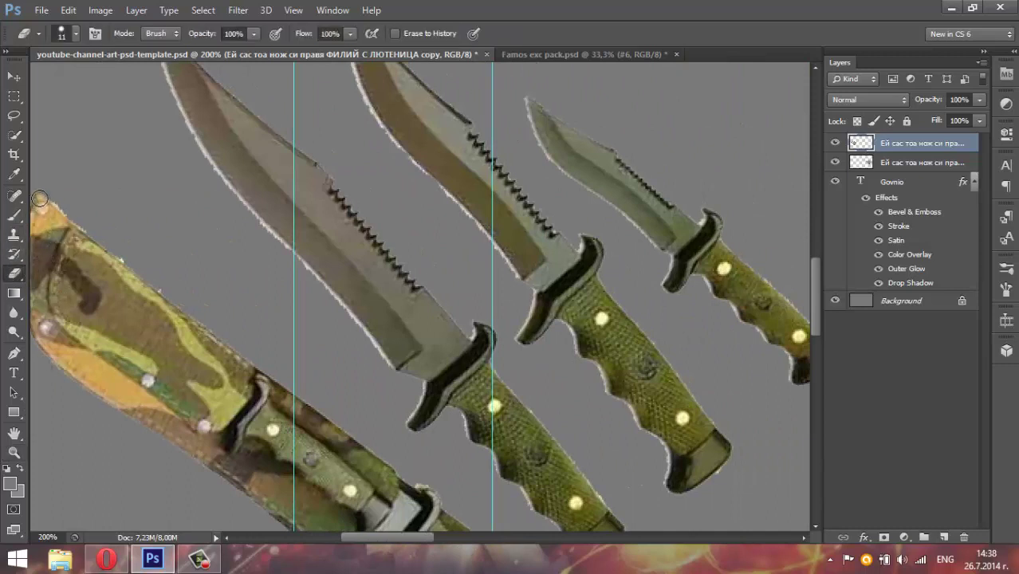
Set the Eraser to 45 px and erase the camouflage sheath and brass disc.
left_click(72, 35)
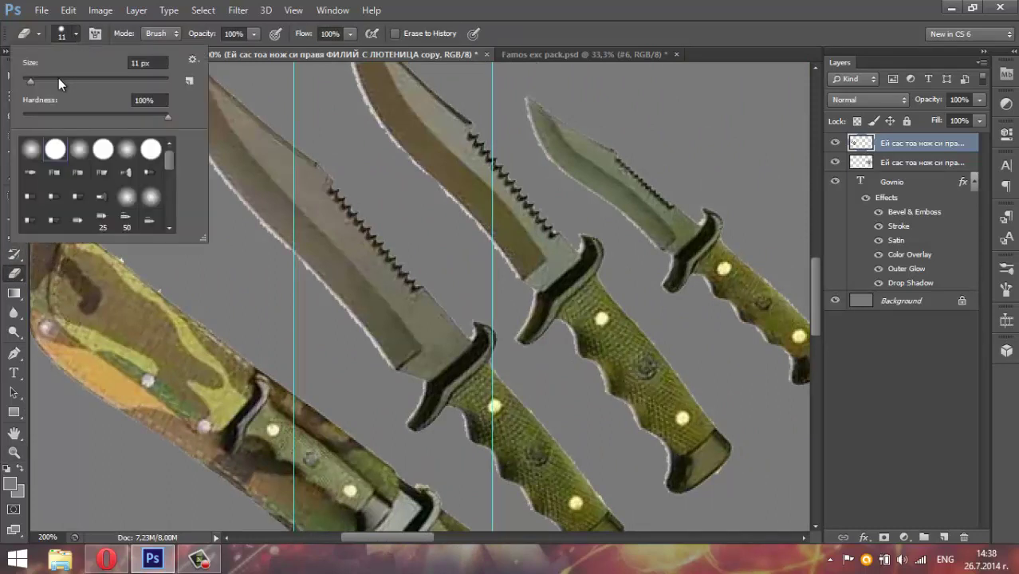
left_click_drag(58, 80, 55, 81)
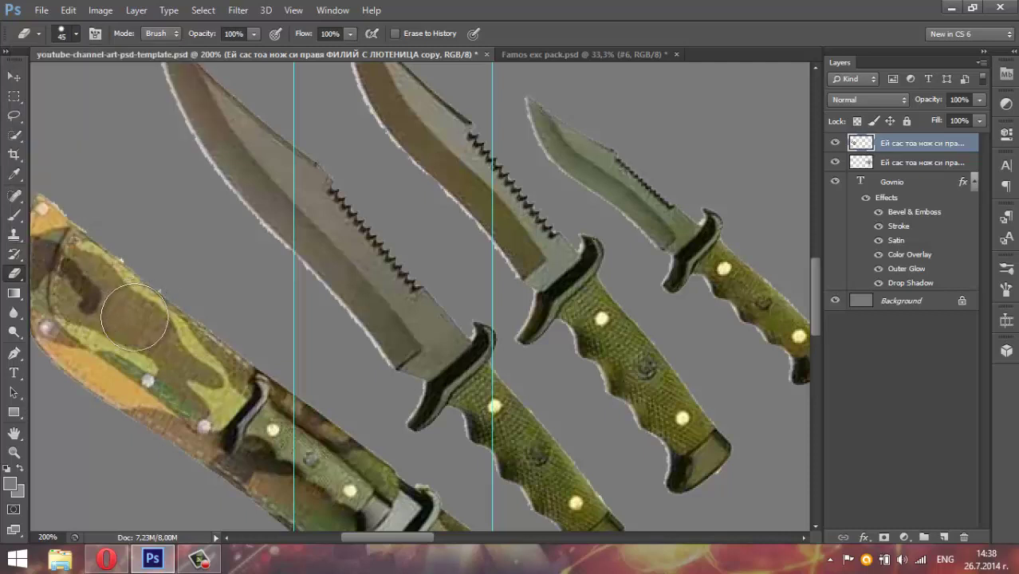
left_click_drag(130, 311, 172, 385)
scroll(203, 414, "down", 5)
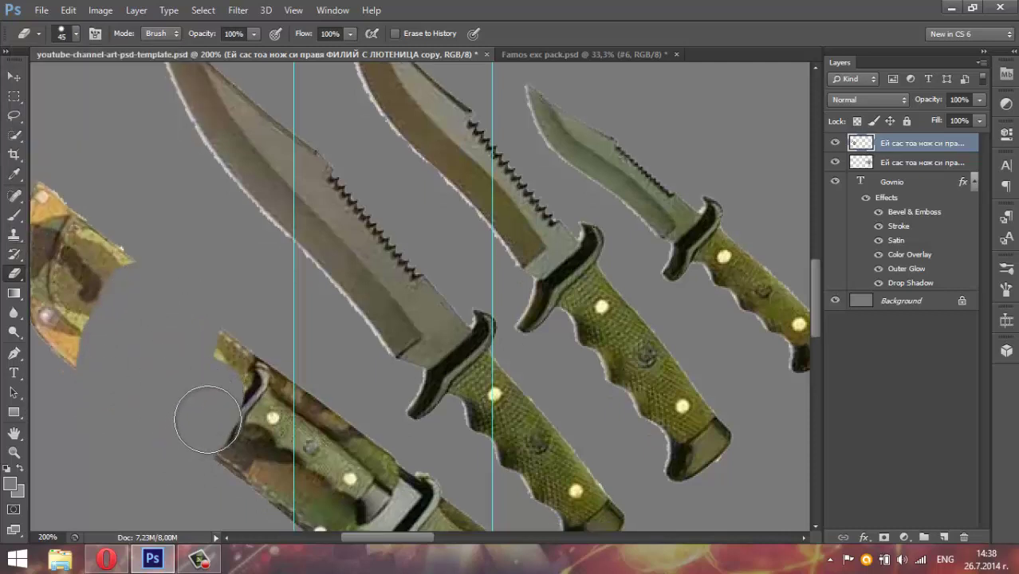
scroll(239, 408, "down", 4)
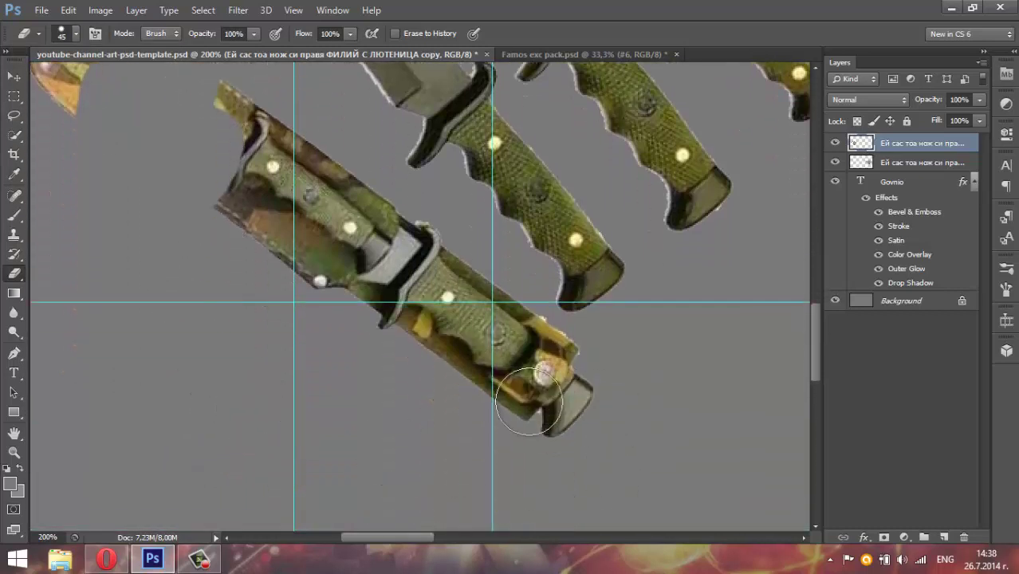
mouse_move(558, 399)
left_mouse_down()
mouse_move(461, 422)
mouse_move(568, 372)
mouse_move(515, 342)
left_mouse_up()
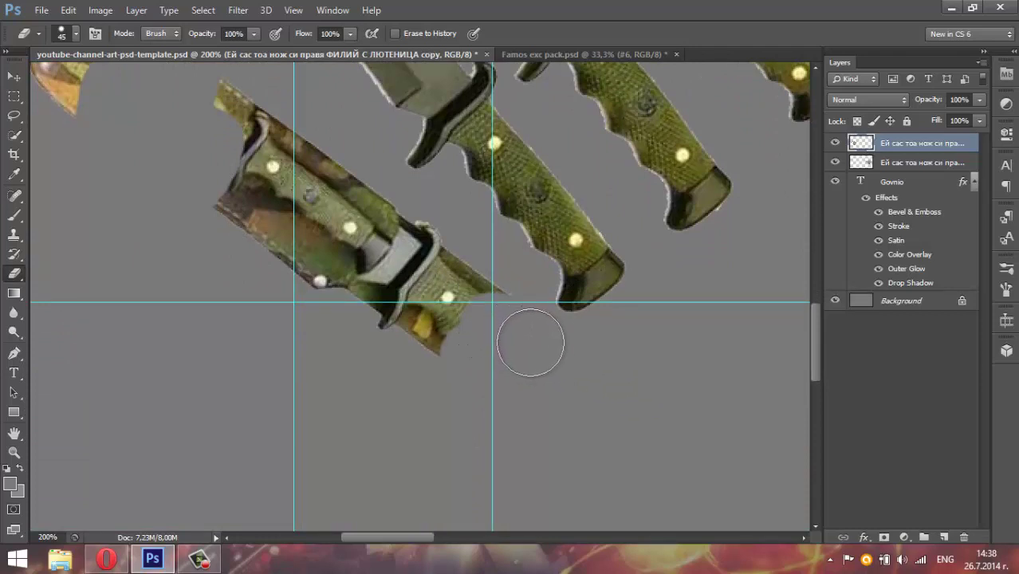
mouse_move(528, 341)
left_mouse_down()
mouse_move(421, 307)
mouse_move(464, 285)
mouse_move(379, 223)
mouse_move(239, 182)
mouse_move(325, 332)
mouse_move(240, 139)
mouse_move(342, 312)
mouse_move(334, 227)
mouse_move(425, 359)
left_mouse_up()
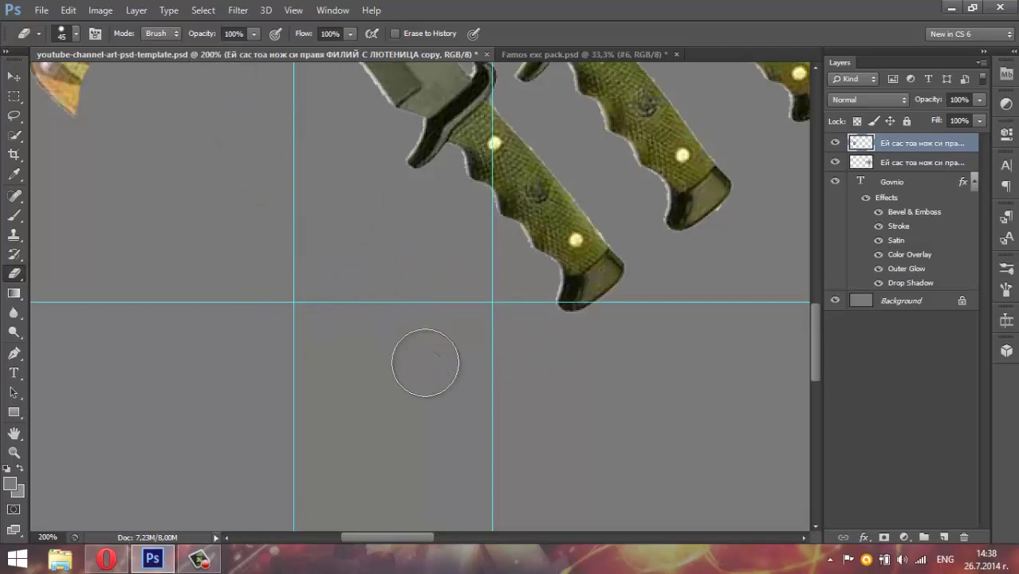
Erase the remaining sheath fragments on the upper knife layer.
scroll(191, 332, "up", 1)
scroll(112, 462, "up", 2)
scroll(112, 462, "up", 3)
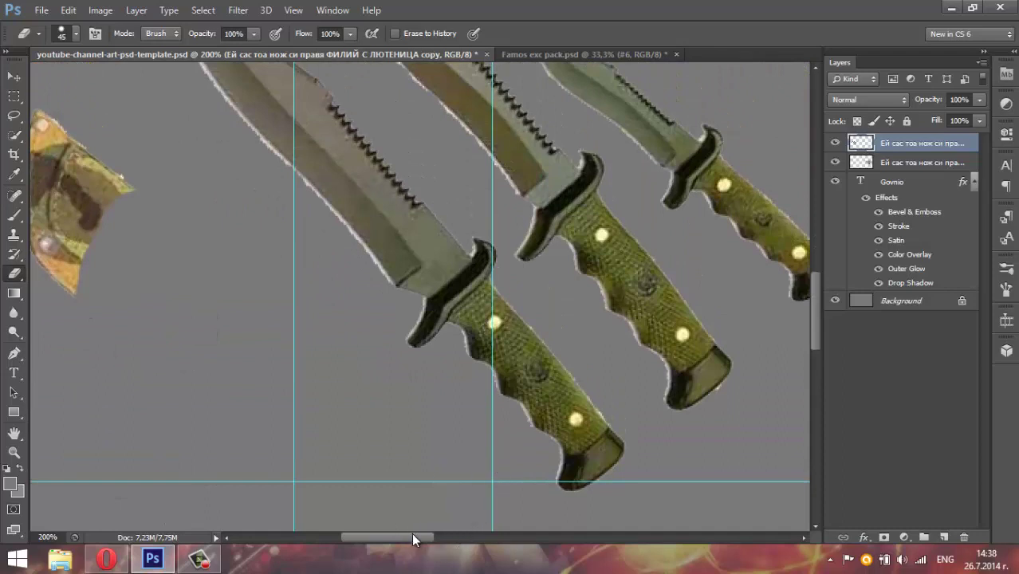
mouse_move(411, 538)
left_mouse_down()
mouse_move(303, 527)
mouse_move(392, 533)
left_mouse_up()
mouse_move(148, 155)
left_mouse_down()
mouse_move(234, 171)
mouse_move(263, 206)
left_mouse_up()
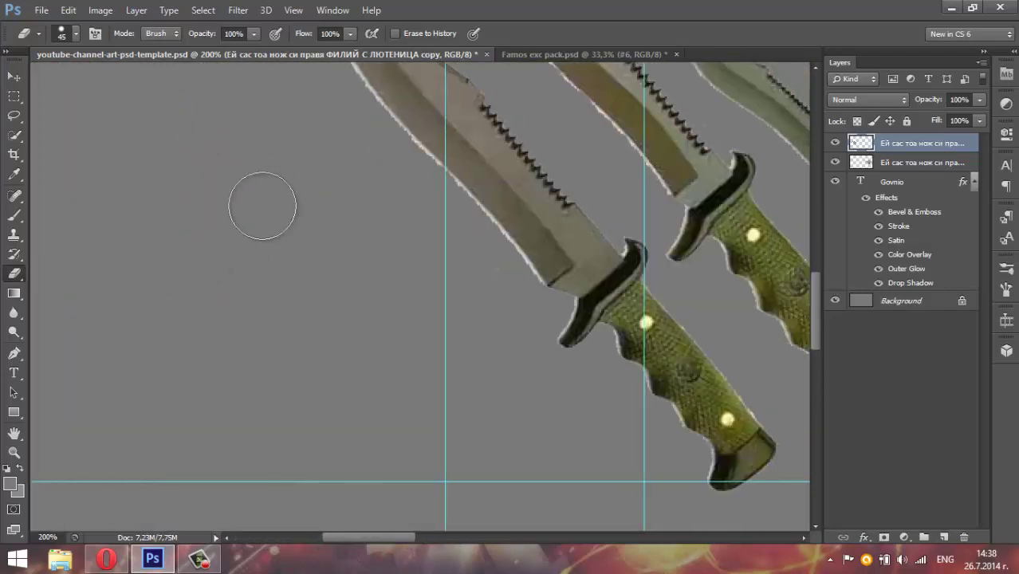
scroll(478, 503, "right", 5)
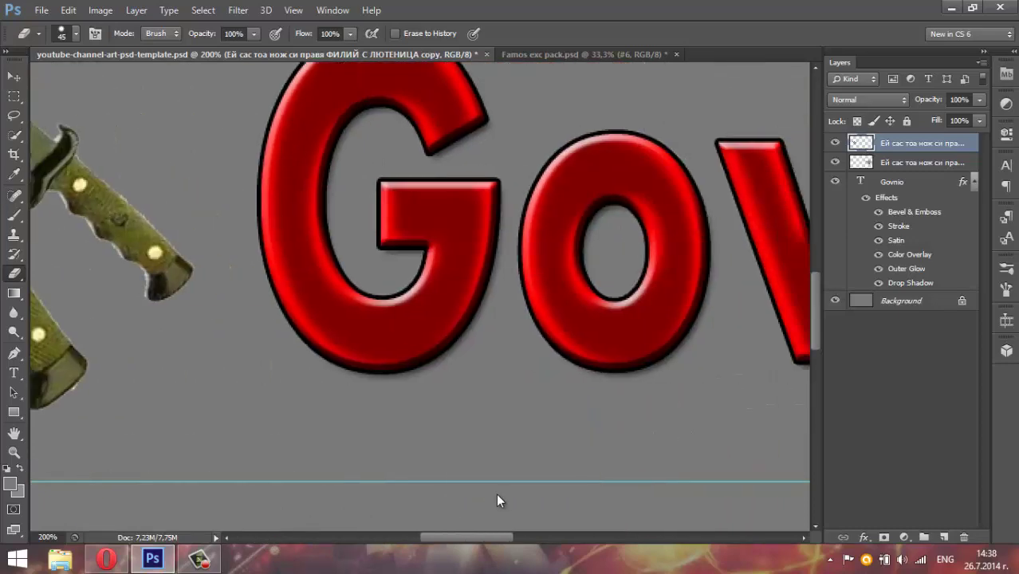
scroll(496, 493, "left", 4)
scroll(432, 465, "up", 1)
scroll(446, 433, "up", 1)
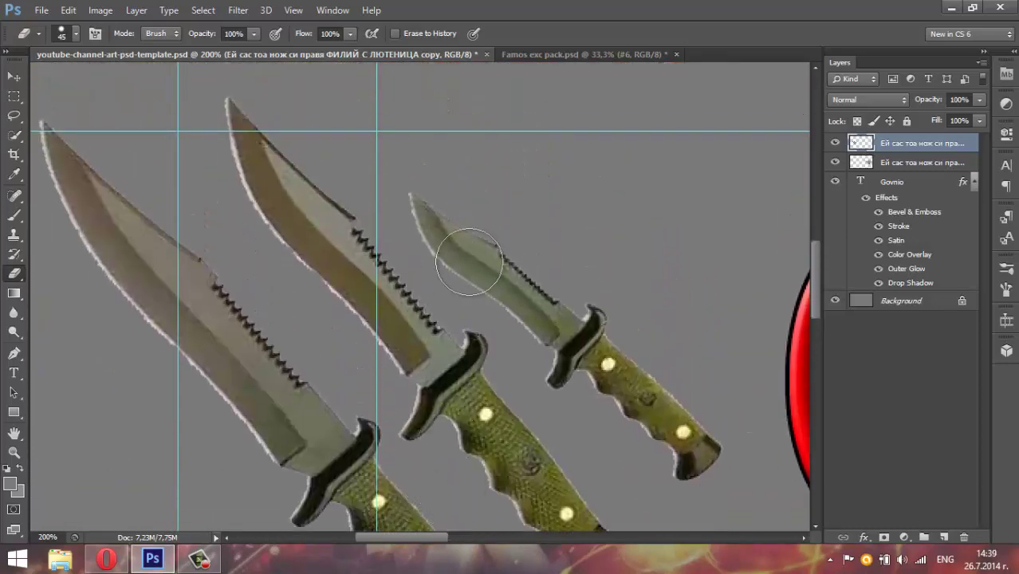
Erase the small knife's blade and guard.
mouse_move(417, 209)
left_mouse_down()
mouse_move(659, 318)
mouse_move(485, 221)
mouse_move(451, 256)
mouse_move(630, 386)
mouse_move(630, 410)
mouse_move(672, 445)
mouse_move(660, 494)
left_mouse_up()
left_click_drag(418, 558, 634, 555)
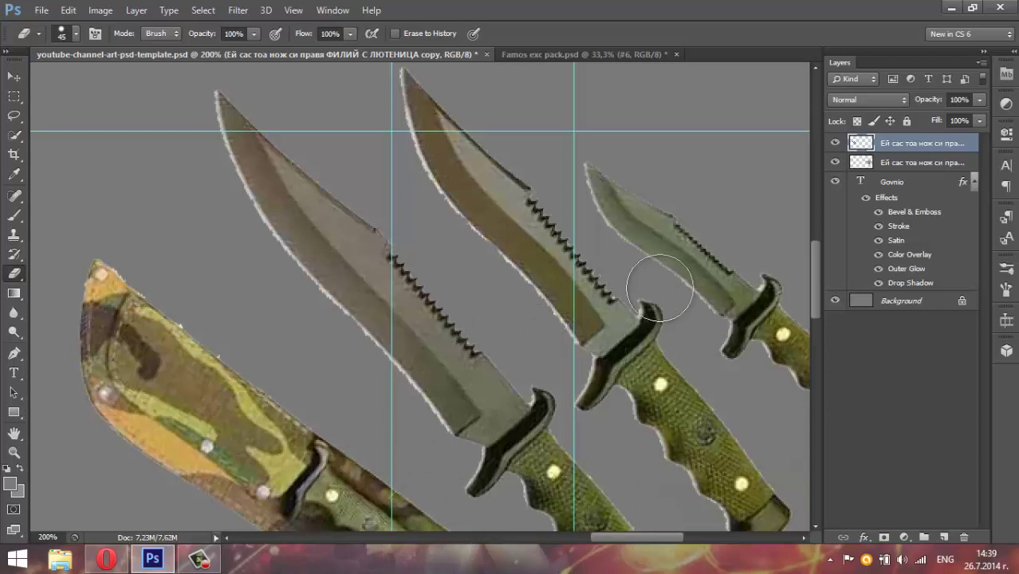
left_click_drag(624, 538, 622, 537)
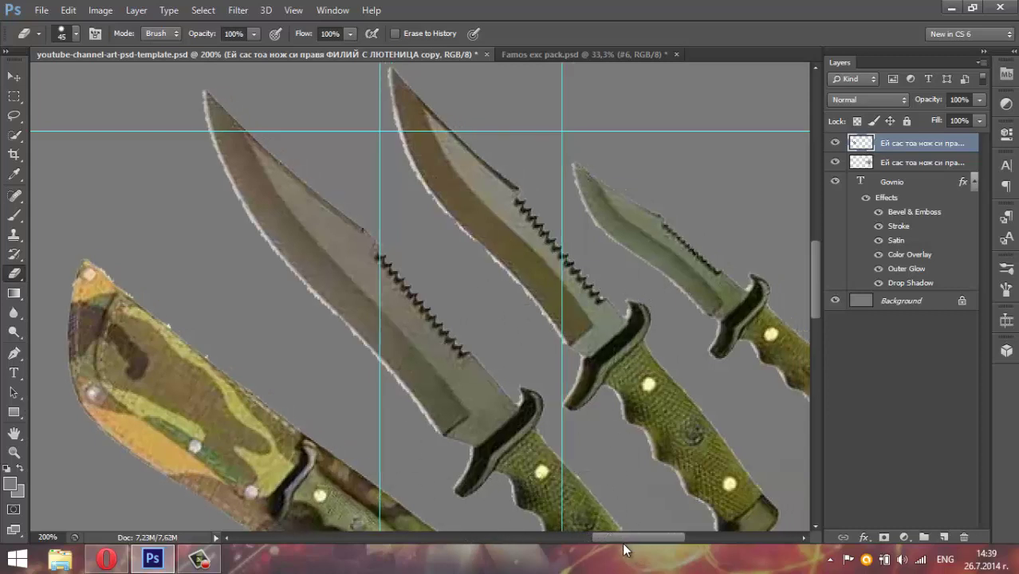
mouse_move(819, 292)
left_mouse_down()
mouse_move(819, 307)
mouse_move(820, 298)
left_mouse_up()
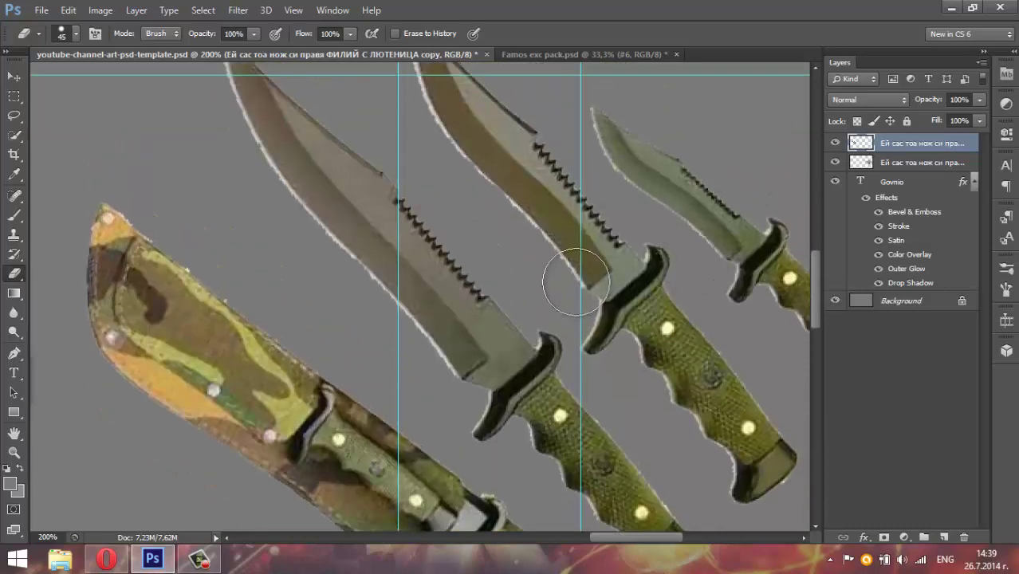
scroll(444, 212, "up", 2)
scroll(444, 213, "up", 3)
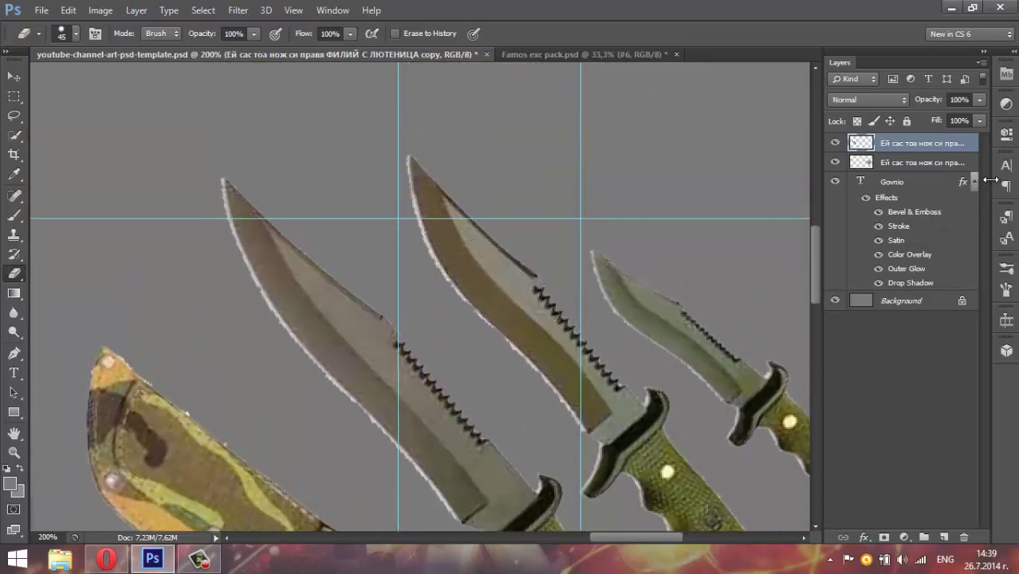
On the second knife layer, erase the middle knife's blade.
left_click(907, 164)
mouse_move(411, 163)
left_mouse_down()
mouse_move(500, 305)
mouse_move(517, 297)
mouse_move(553, 352)
mouse_move(560, 337)
mouse_move(621, 424)
mouse_move(632, 392)
mouse_move(603, 482)
mouse_move(661, 478)
left_mouse_up()
scroll(652, 427, "down", 2)
scroll(675, 404, "down", 2)
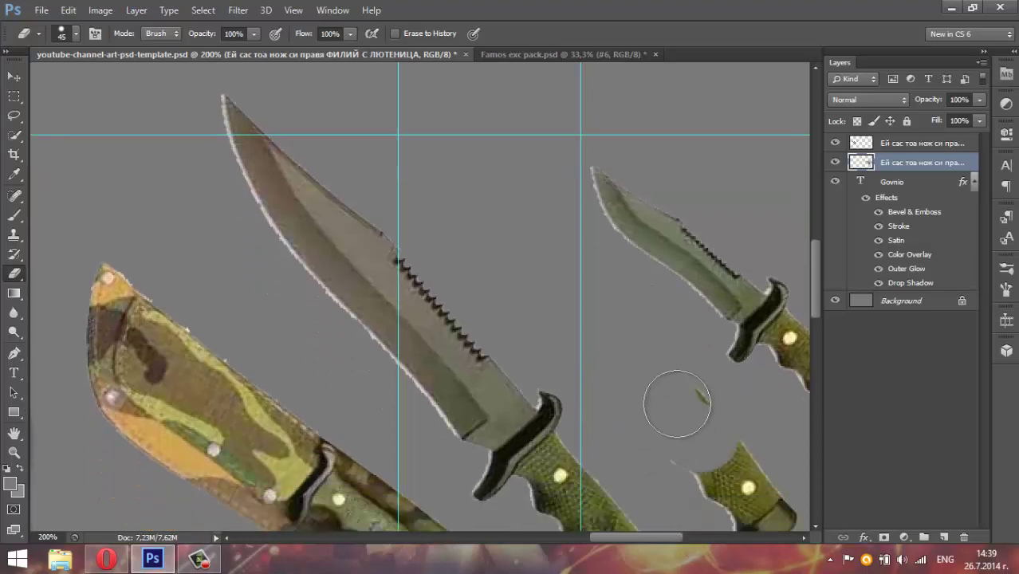
left_click_drag(738, 492, 719, 488)
scroll(723, 470, "down", 3)
scroll(702, 447, "down", 3)
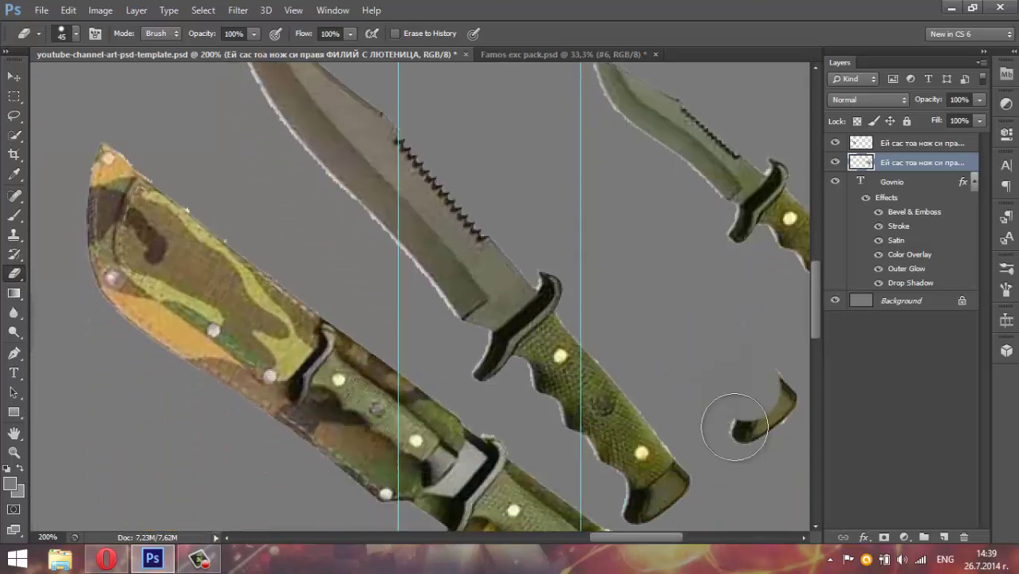
left_click_drag(678, 421, 785, 382)
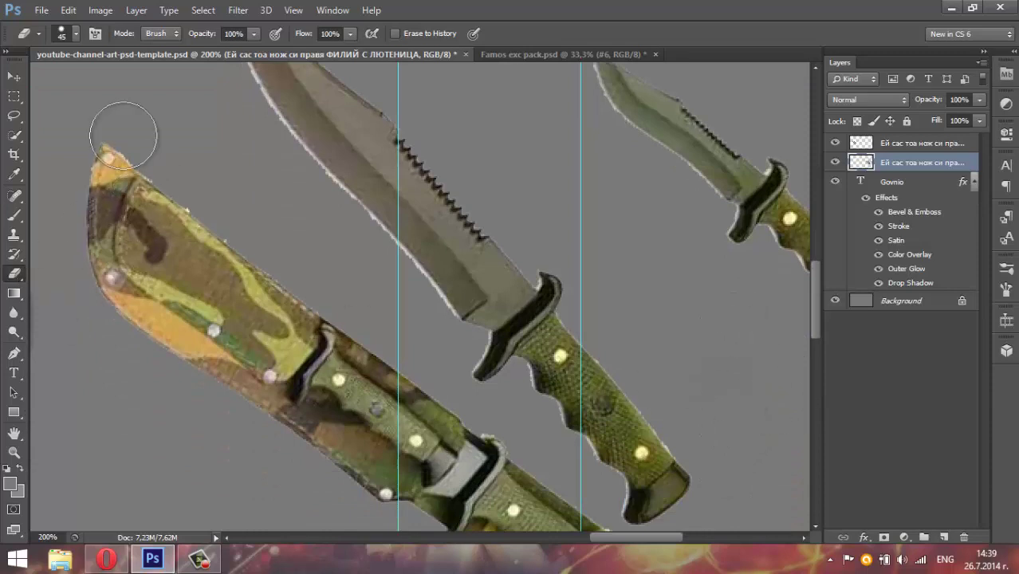
Erase the sheath's pointed tip and the leftover handle pieces.
mouse_move(118, 125)
left_mouse_down()
mouse_move(104, 250)
mouse_move(160, 227)
mouse_move(200, 352)
mouse_move(215, 335)
mouse_move(264, 387)
mouse_move(305, 336)
mouse_move(319, 368)
mouse_move(400, 437)
left_mouse_up()
scroll(399, 431, "down", 1)
scroll(395, 447, "down", 1)
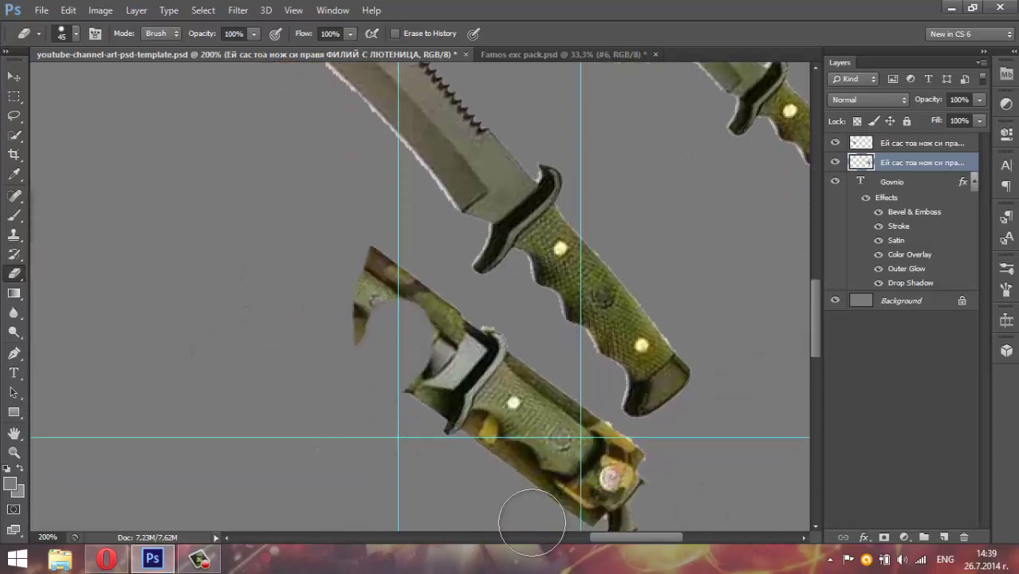
scroll(503, 494, "down", 1)
scroll(484, 470, "down", 1)
mouse_move(642, 383)
left_mouse_down()
mouse_move(569, 371)
mouse_move(618, 369)
mouse_move(568, 341)
mouse_move(587, 321)
mouse_move(494, 319)
mouse_move(544, 290)
mouse_move(424, 253)
mouse_move(445, 282)
mouse_move(419, 205)
mouse_move(363, 207)
mouse_move(361, 236)
left_mouse_up()
scroll(711, 527, "up", 2)
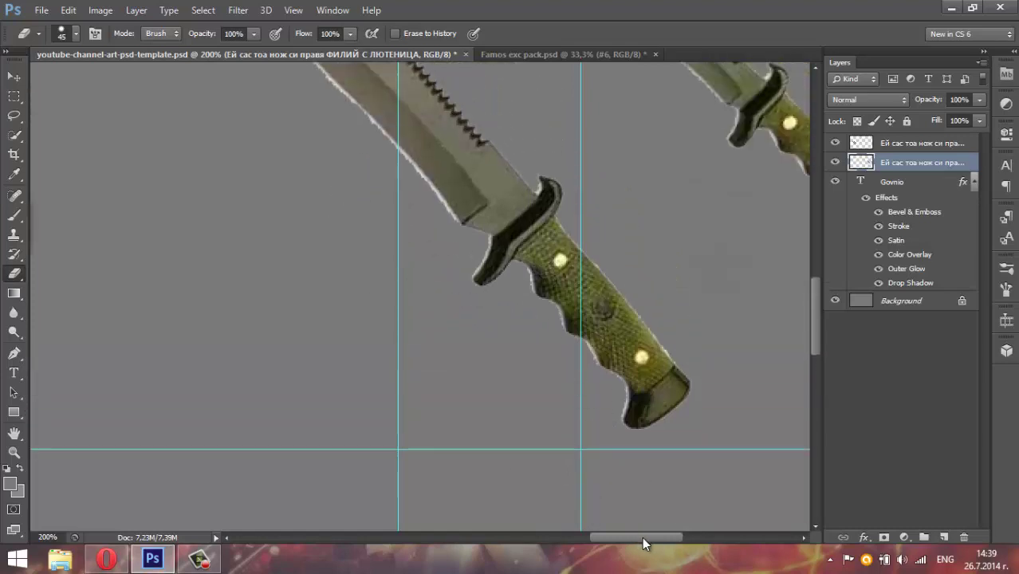
left_click(13, 80)
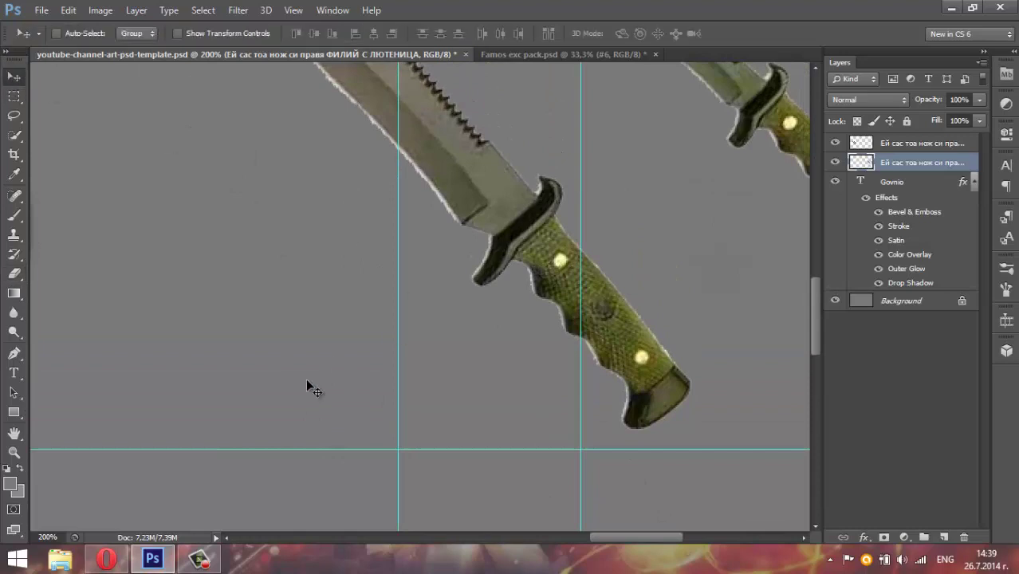
Move the right knives beside the Govnio text, tilted about -9.5°.
left_click(14, 452)
right_click(371, 300)
left_click(385, 307)
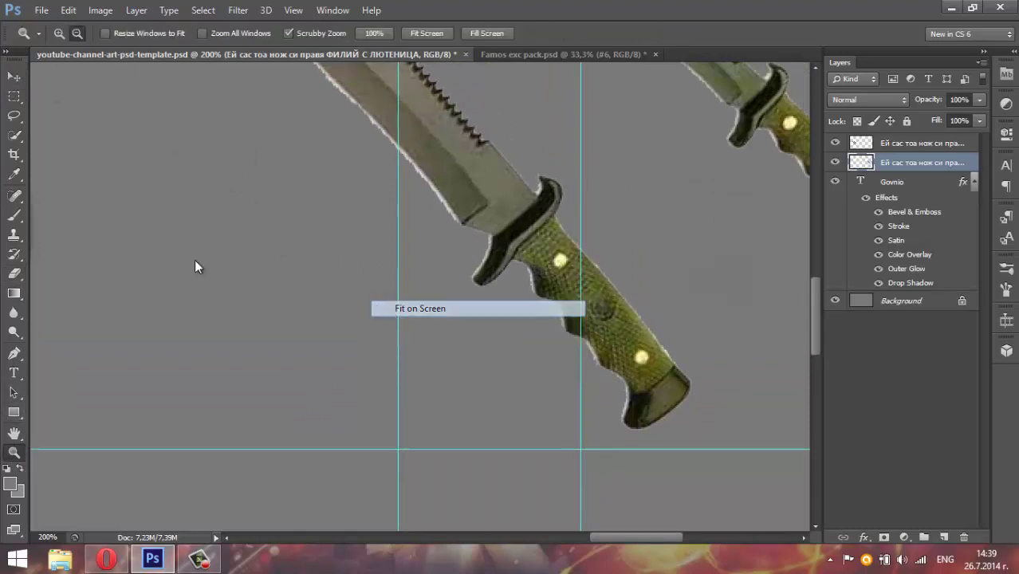
key("v")
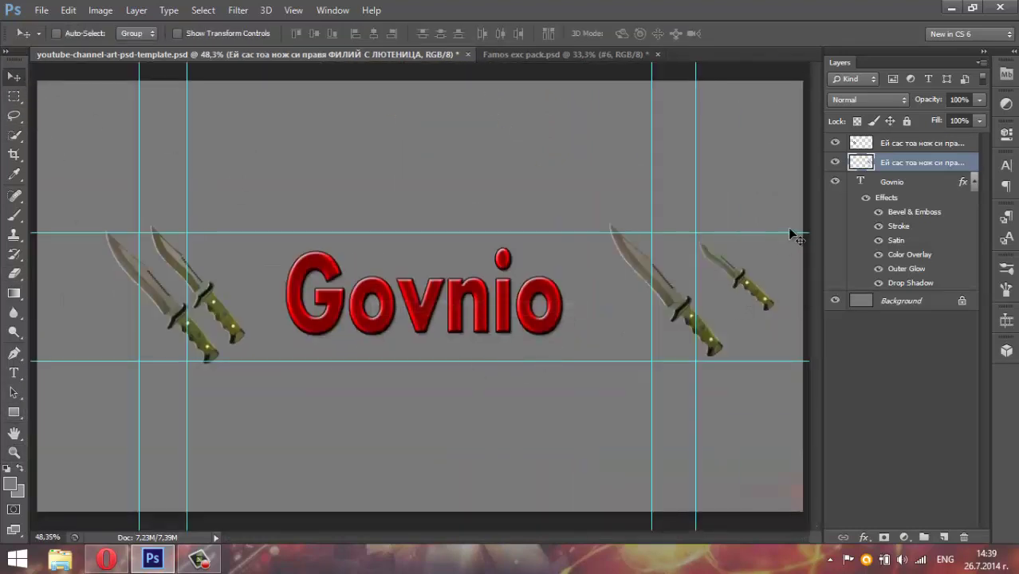
left_click_drag(768, 273, 684, 285)
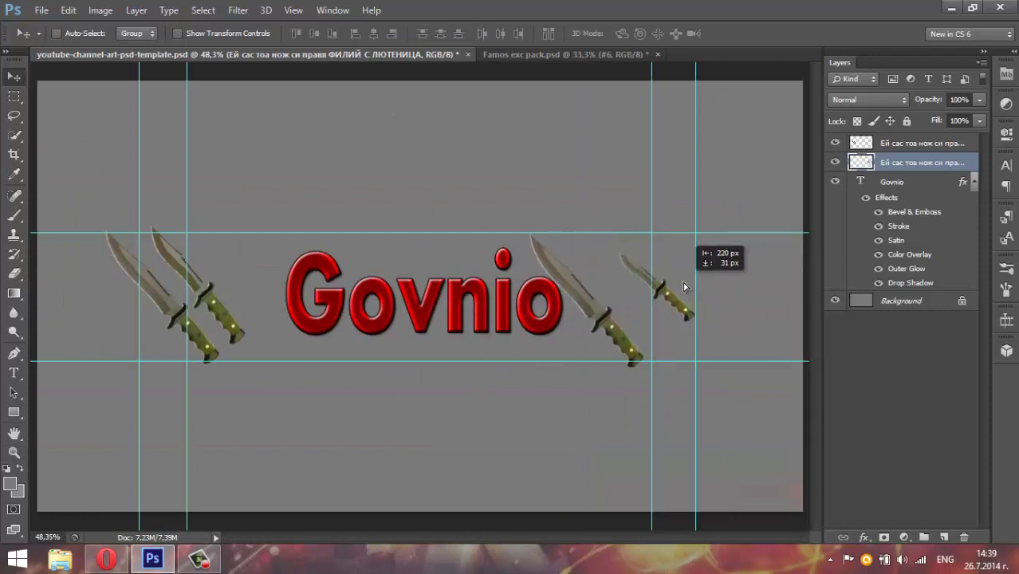
left_click_drag(683, 285, 685, 288)
key("ctrl+t")
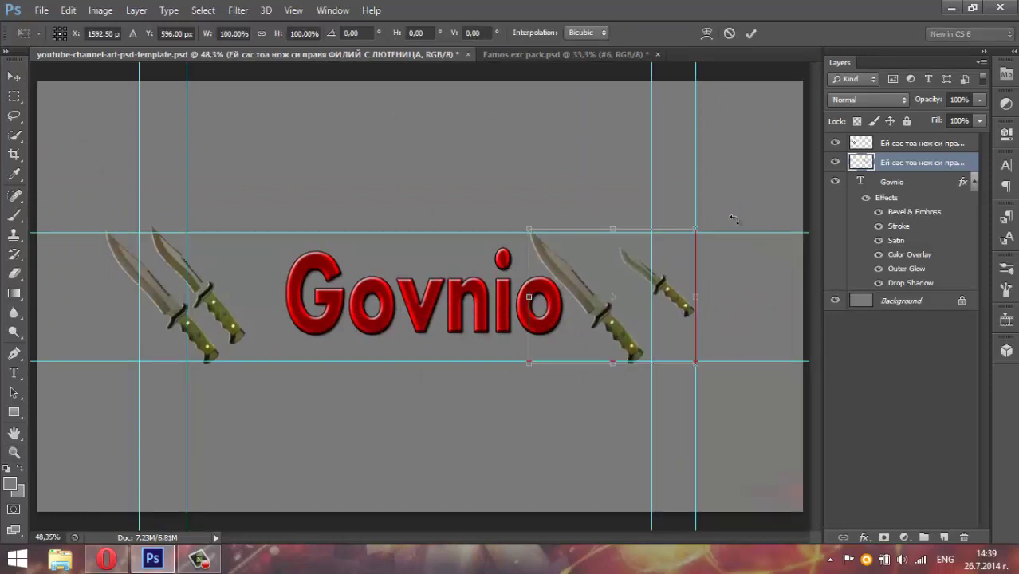
left_click_drag(733, 219, 745, 292)
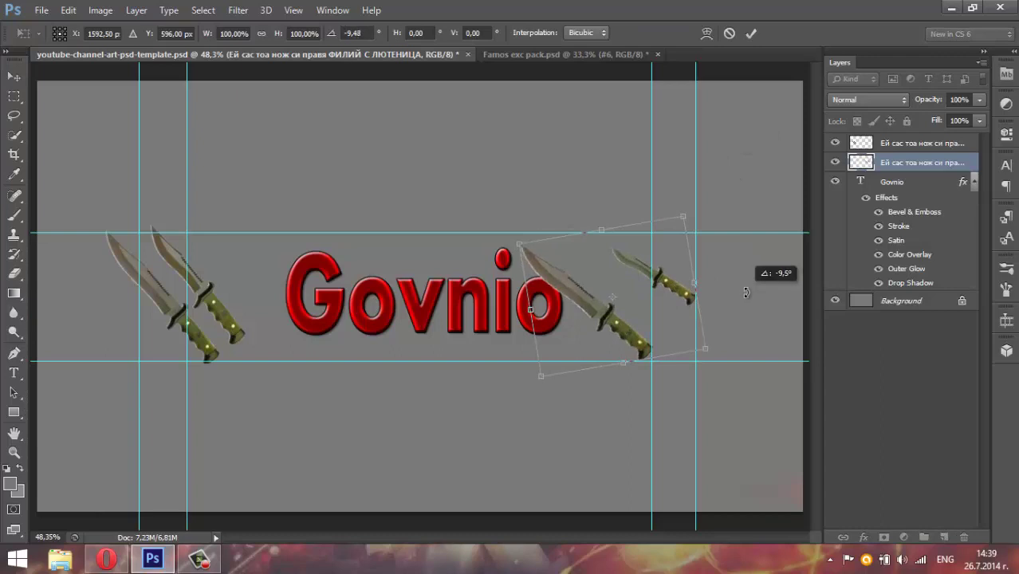
key("Return")
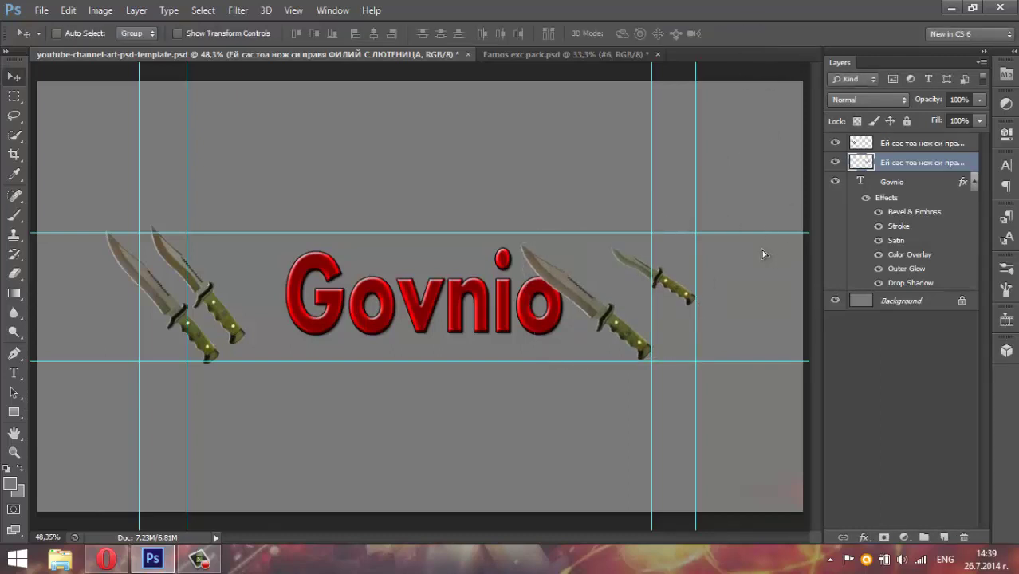
left_click_drag(762, 253, 779, 251)
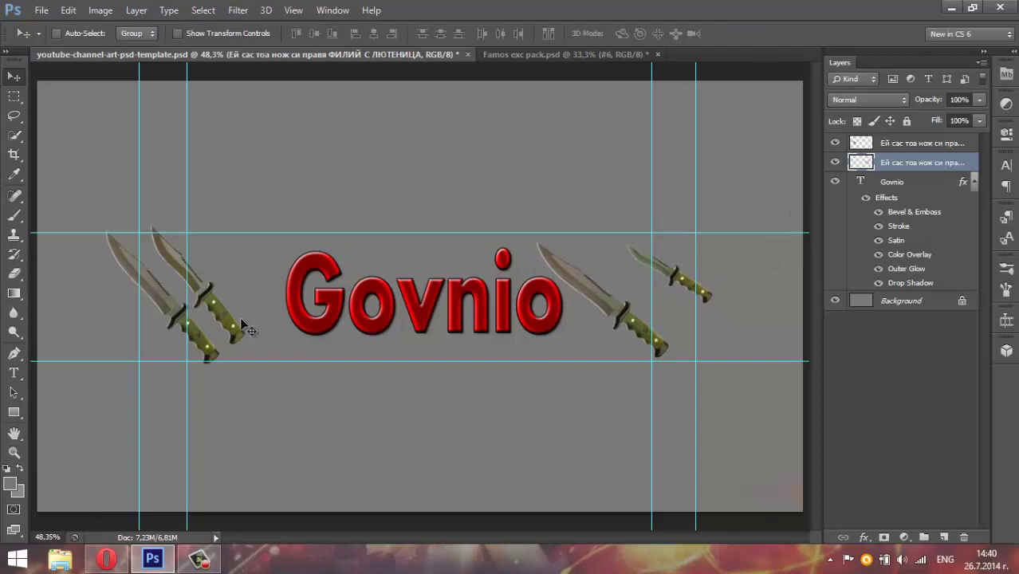
Rotate the left knife copy layer about 130° so its blades point right.
left_click(874, 143)
key("ctrl+t")
mouse_move(421, 183)
left_mouse_down()
mouse_move(171, 550)
mouse_move(213, 551)
left_mouse_up()
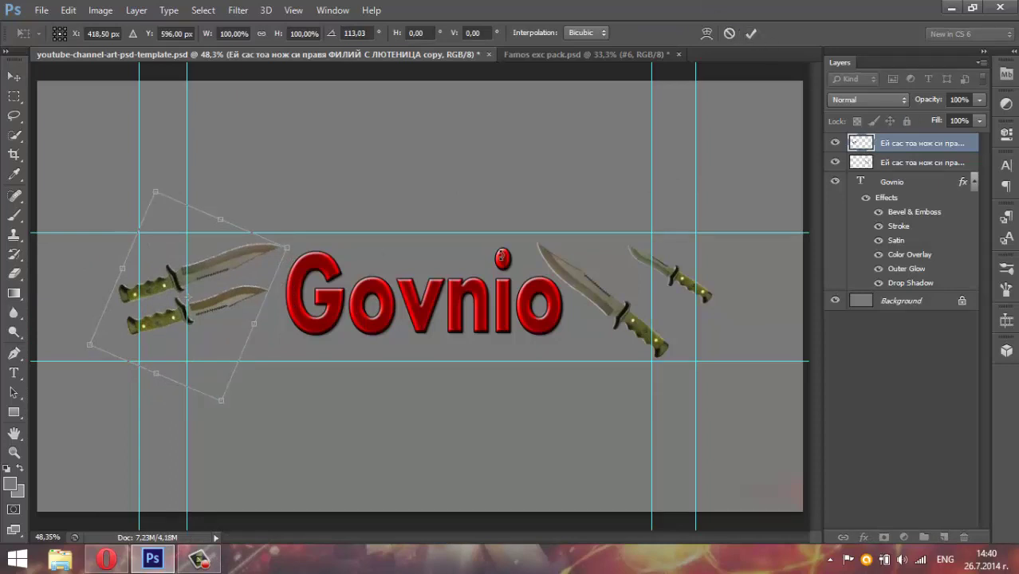
left_click(749, 34)
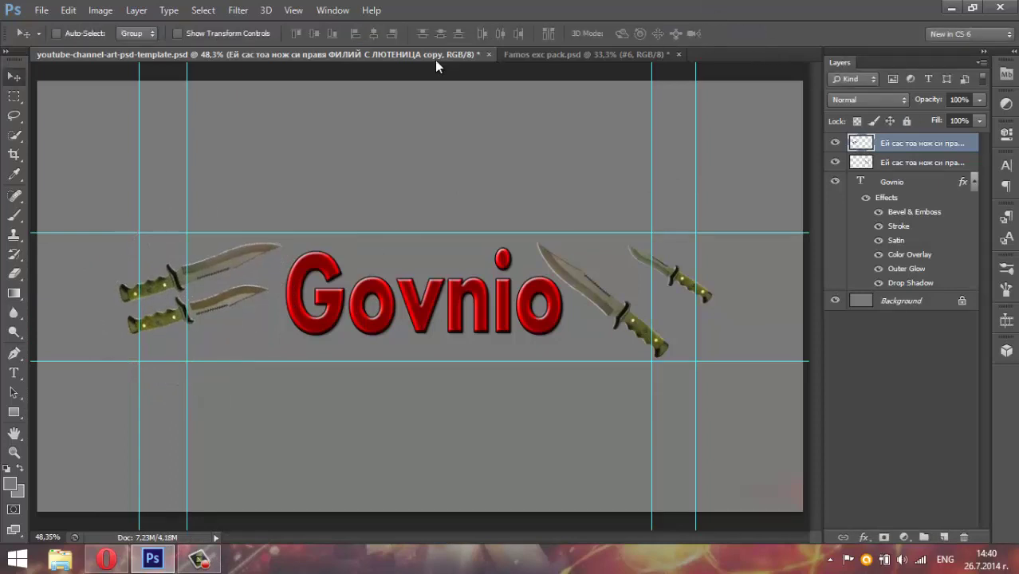
In Famos exc pack.psd, hide texture #6 and expand the Smoke & Light group.
left_click(570, 54)
left_click(835, 360)
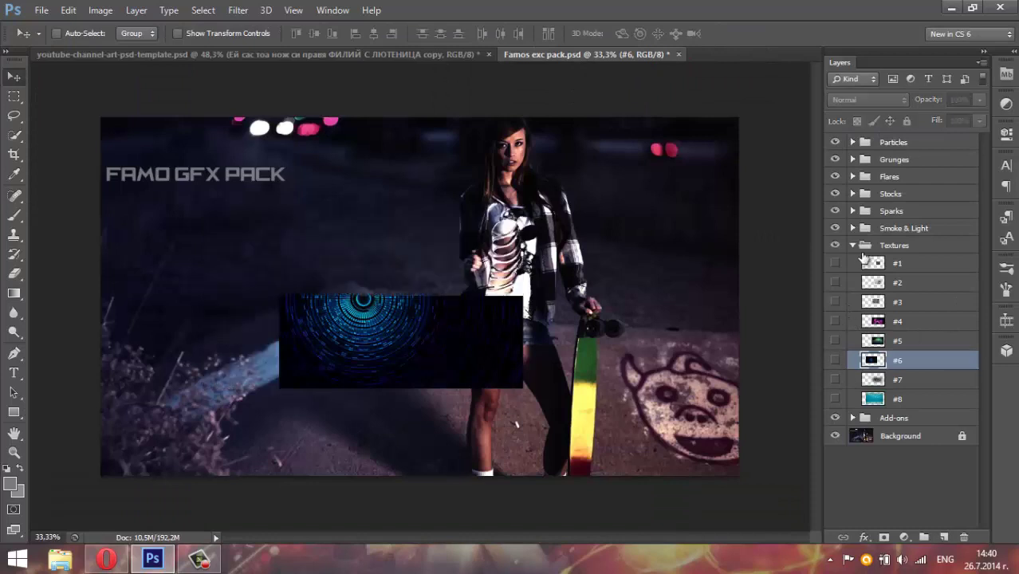
left_click(853, 244)
left_click(853, 228)
left_click(852, 229)
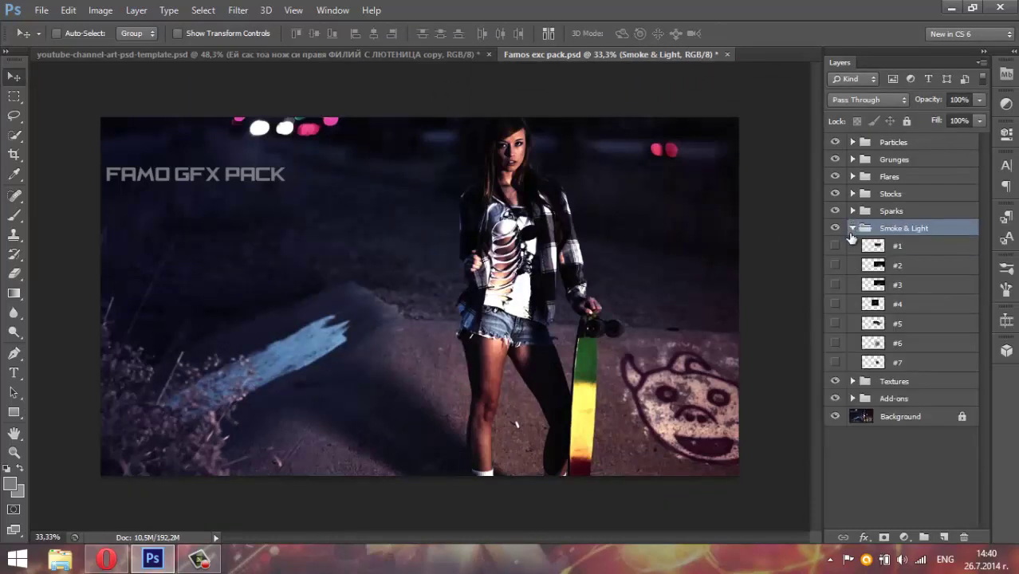
Preview smoke layers #1 through #5 in the Smoke & Light group.
left_click(848, 247)
left_click(835, 245)
left_click(835, 245)
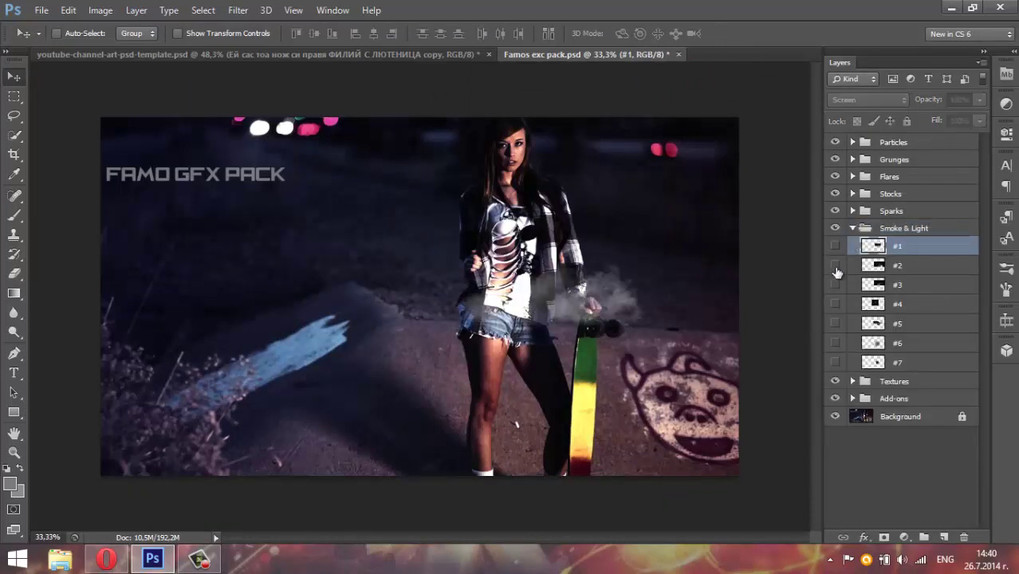
left_click(835, 265)
left_click(835, 266)
left_click(835, 285)
left_click(835, 285)
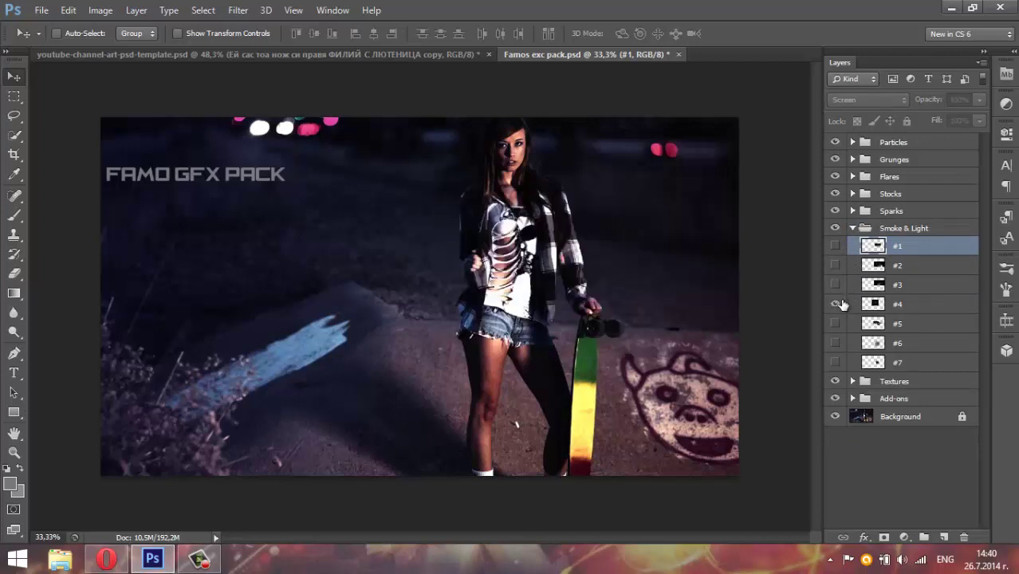
left_click(834, 303)
left_click(837, 303)
left_click(836, 322)
left_click(836, 323)
Choose smoke layer #6 and drag it onto the channel art's top-left.
left_click(835, 343)
left_click(836, 343)
left_click(835, 343)
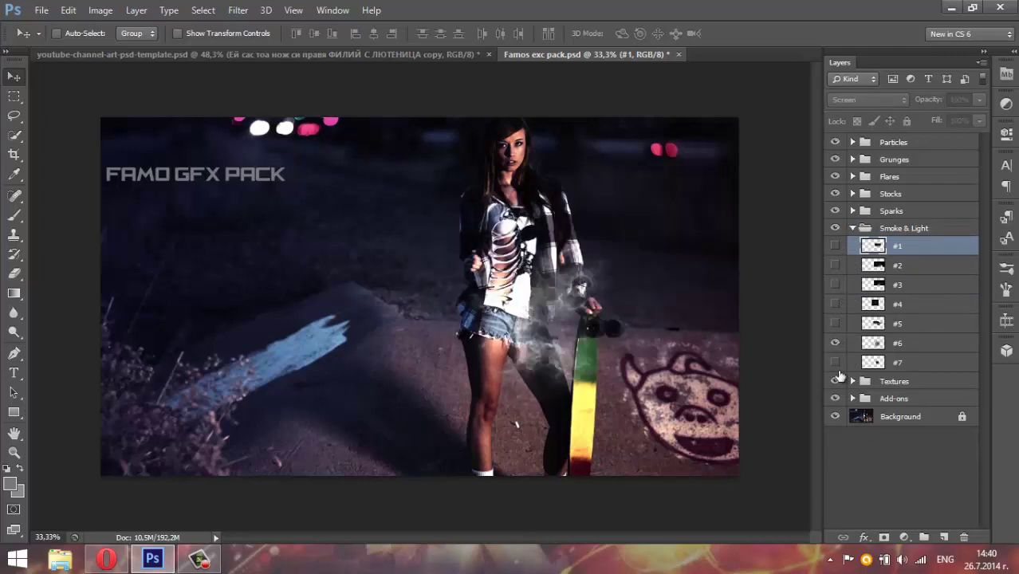
left_click(835, 362)
left_click(835, 362)
left_click(871, 344)
mouse_move(486, 199)
left_mouse_down()
mouse_move(127, 63)
mouse_move(79, 273)
mouse_move(113, 311)
mouse_move(94, 296)
left_mouse_up()
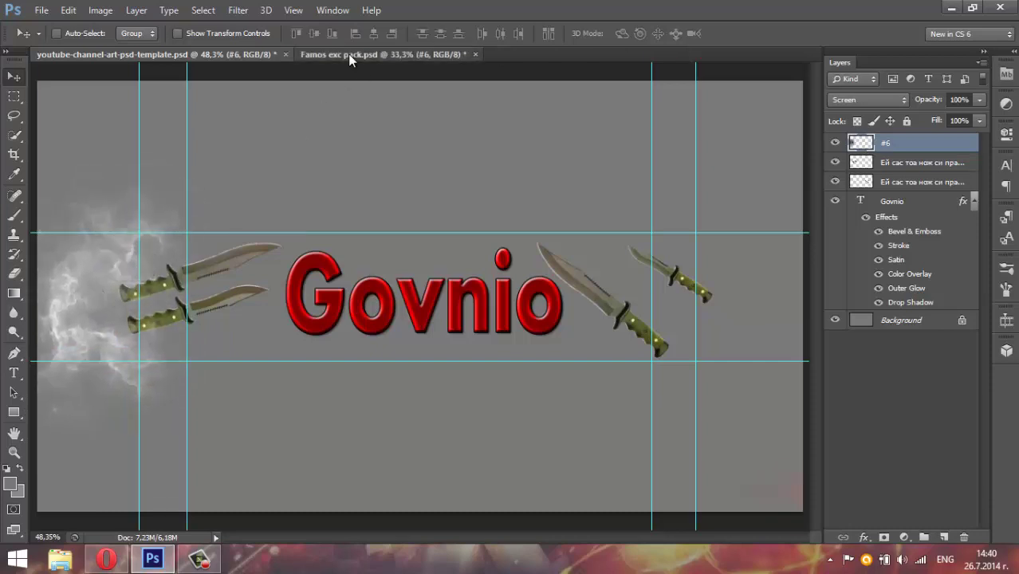
Duplicate the smoke, rotate the copy 180°, and place it beside the right knives.
left_click(348, 53)
mouse_move(582, 251)
left_mouse_down()
mouse_move(255, 91)
mouse_move(232, 52)
mouse_move(702, 304)
left_mouse_up()
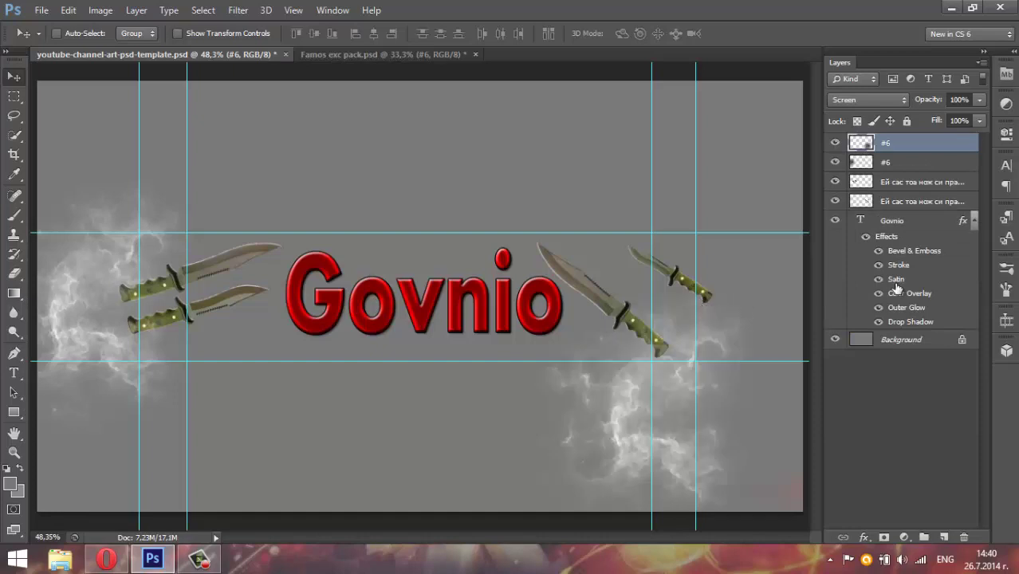
key("ctrl+t")
right_click(679, 359)
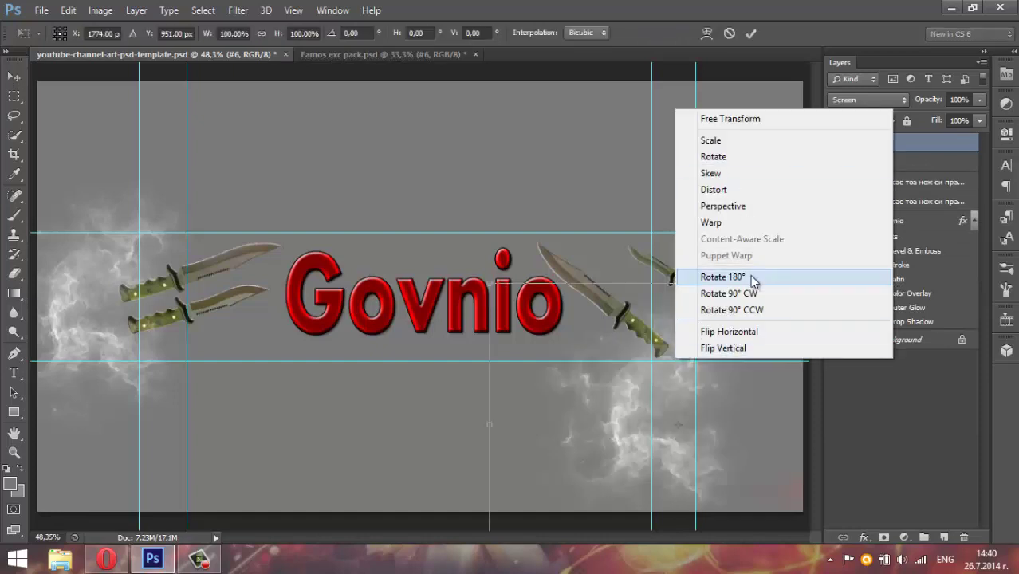
left_click(752, 281)
left_click_drag(688, 113, 691, 112)
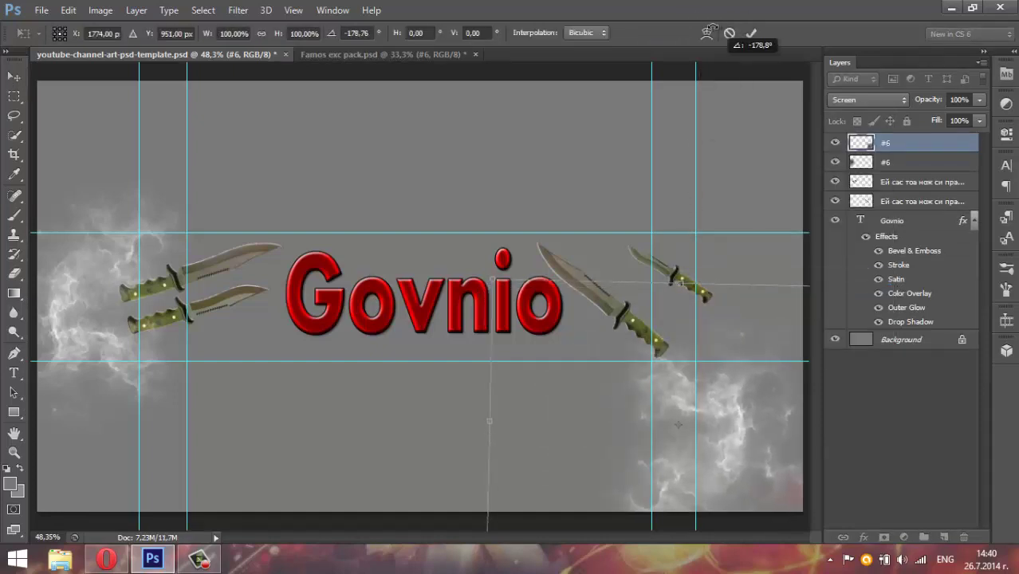
key("ctrl+z")
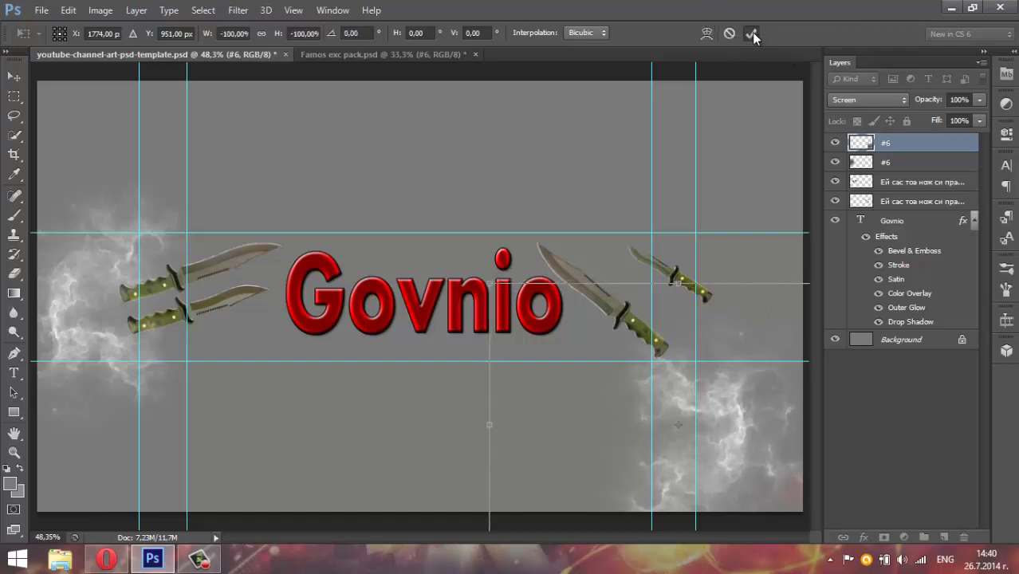
left_click(752, 33)
left_click_drag(743, 220, 763, 276)
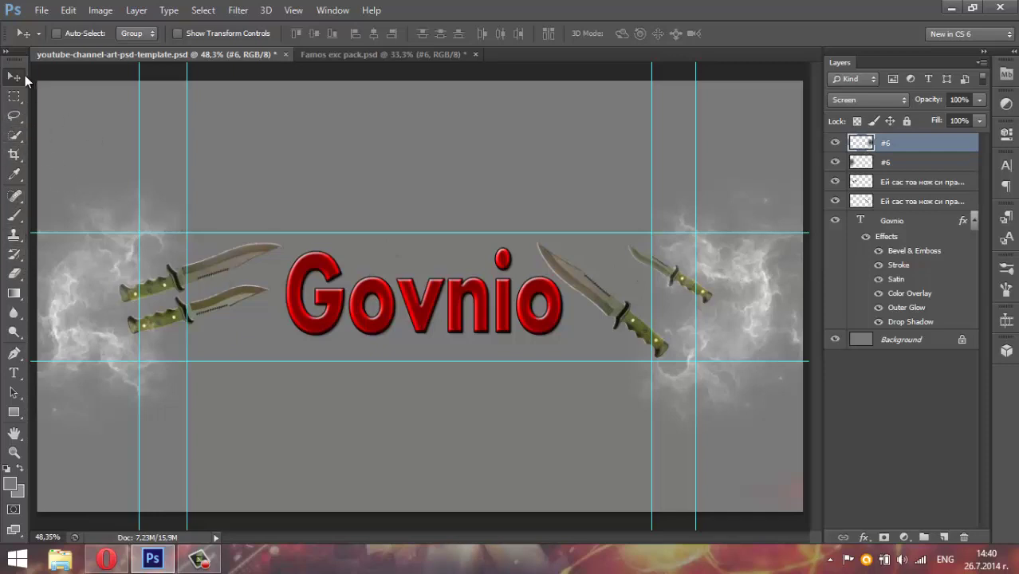
Add a text line crediting the creator's username.
left_click(12, 375)
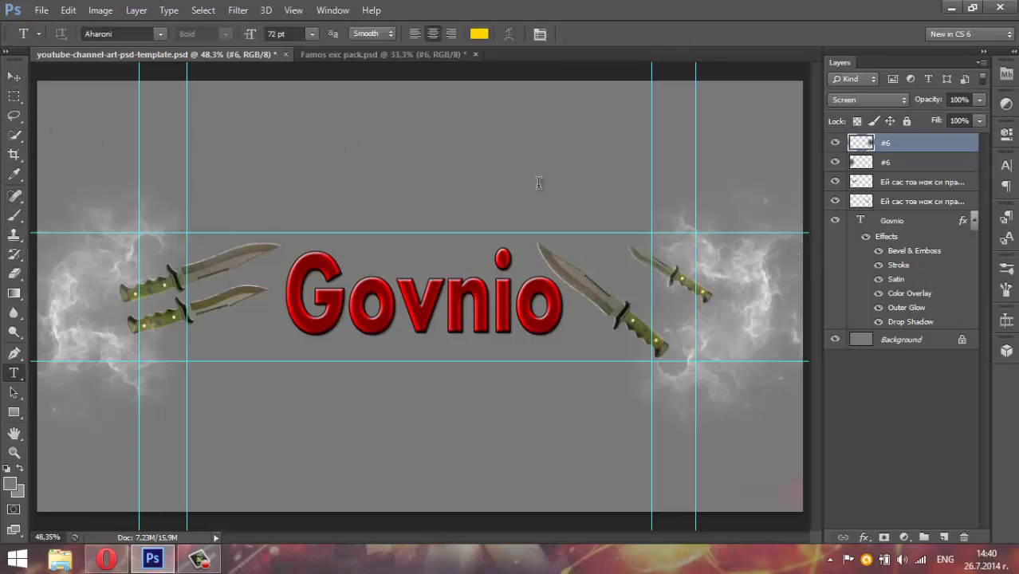
left_click(325, 161)
type("By:")
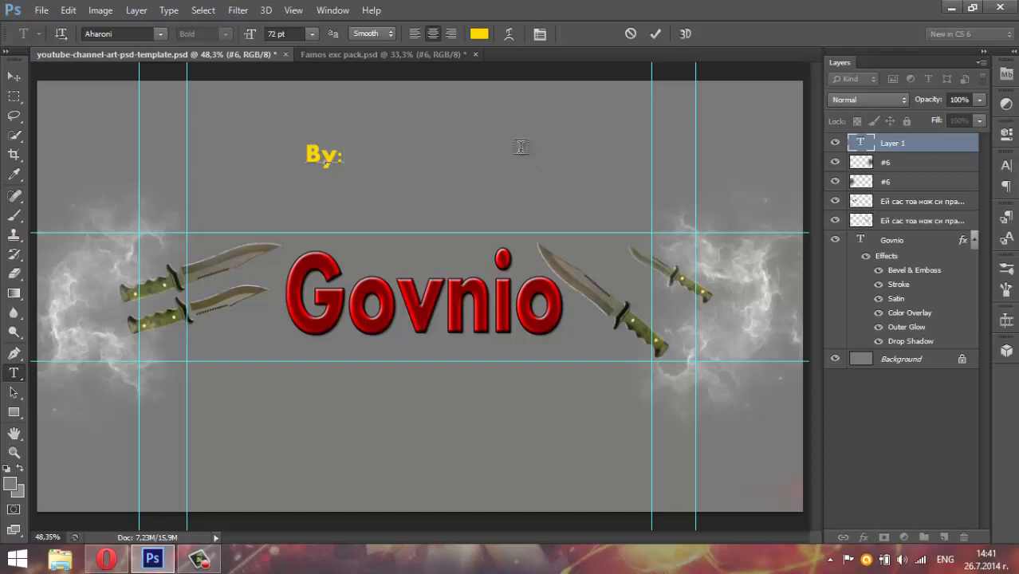
type("Mi")
key("BackSpace")
key("BackSpace")
type("_mi")
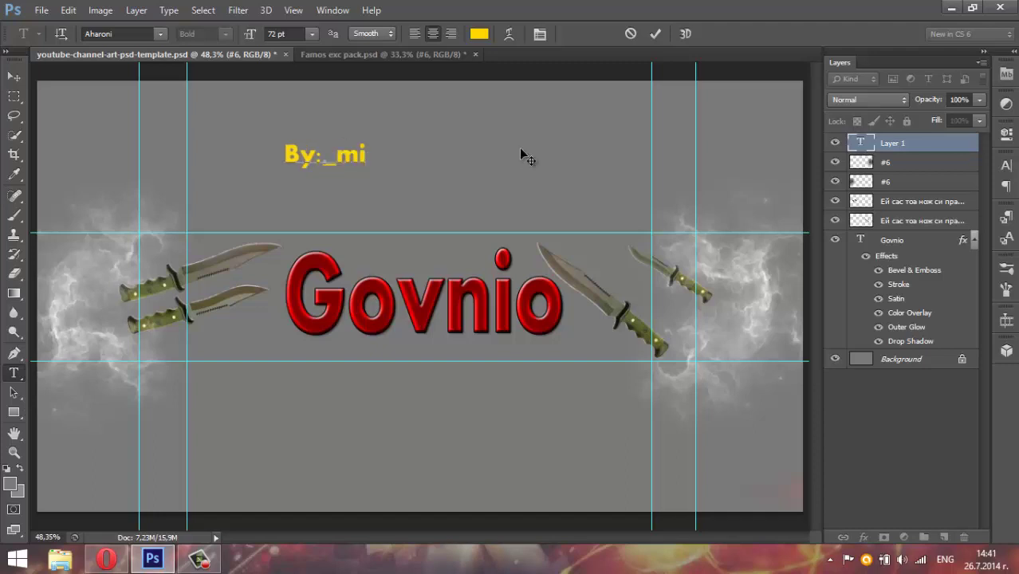
key("BackSpace")
key("BackSpace")
type("MI")
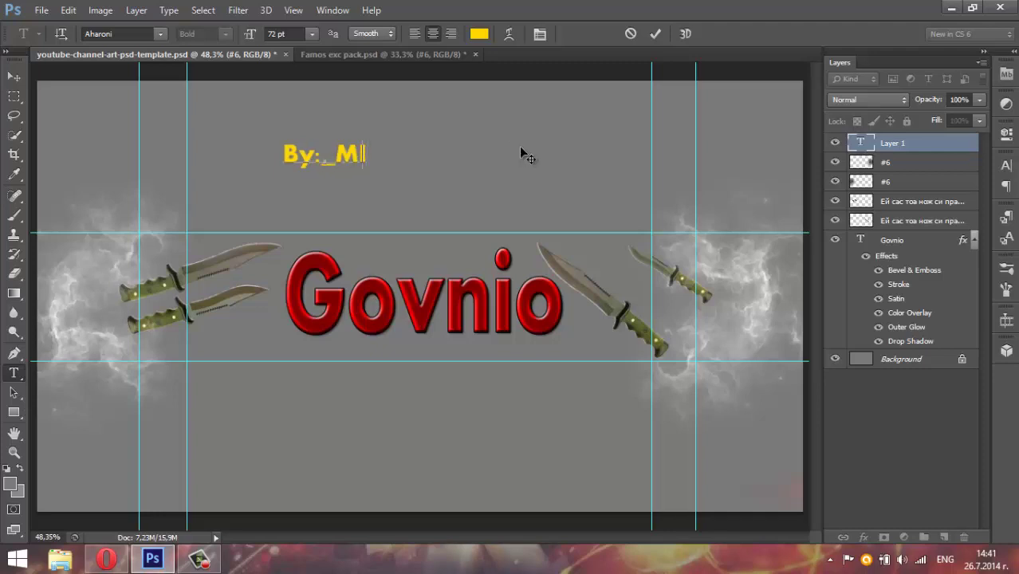
key("BackSpace")
type("t")
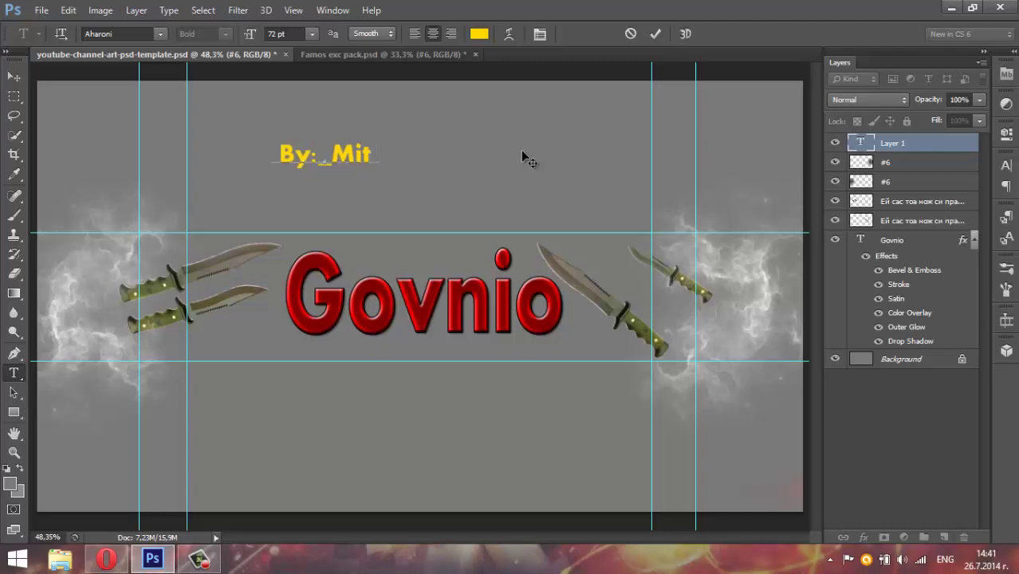
type("k ")
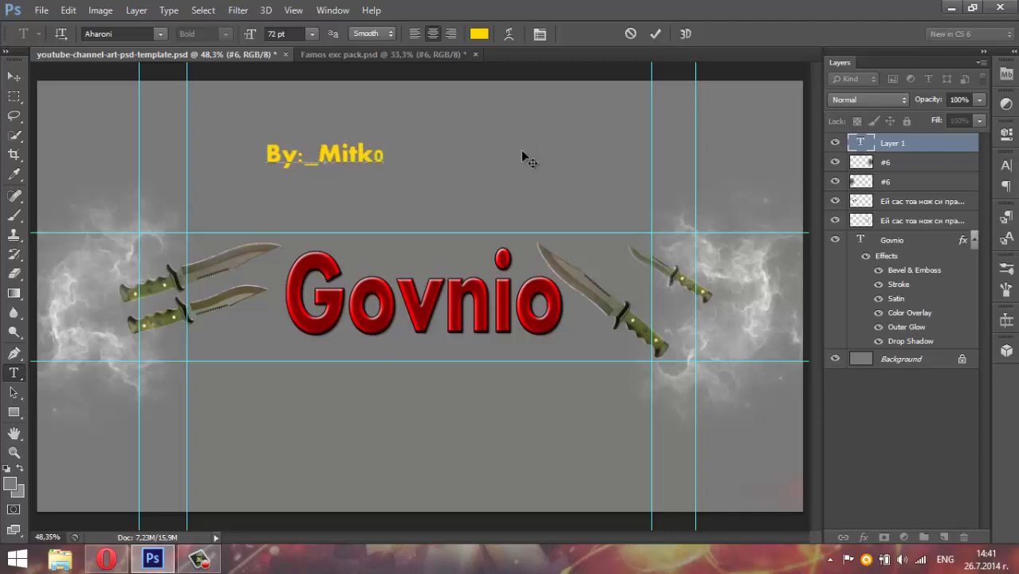
type("o")
type("FTW_")
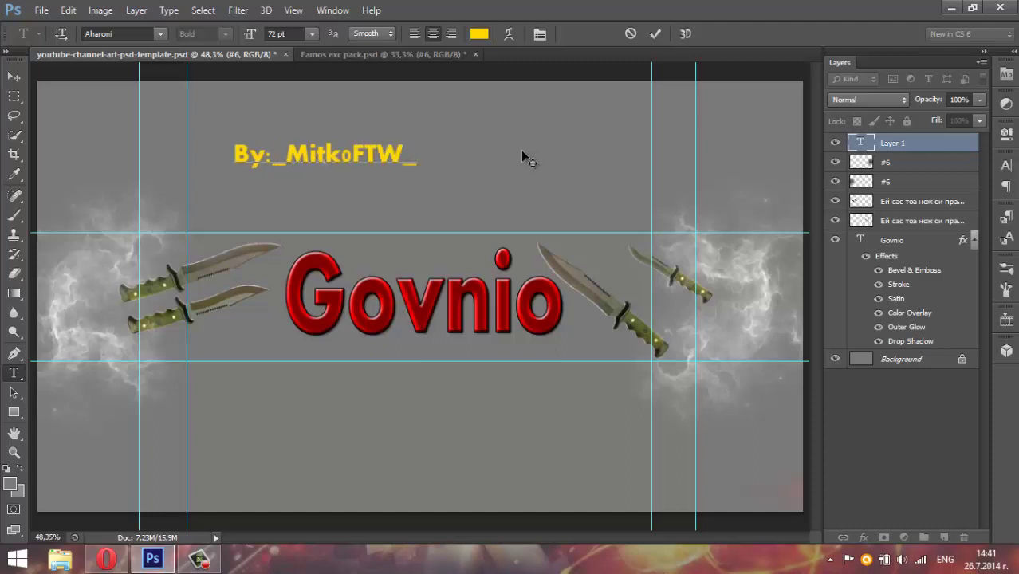
Move the credit text into the banner's bottom-left corner and commit it.
mouse_move(502, 196)
left_mouse_down()
mouse_move(267, 509)
mouse_move(336, 368)
left_mouse_up()
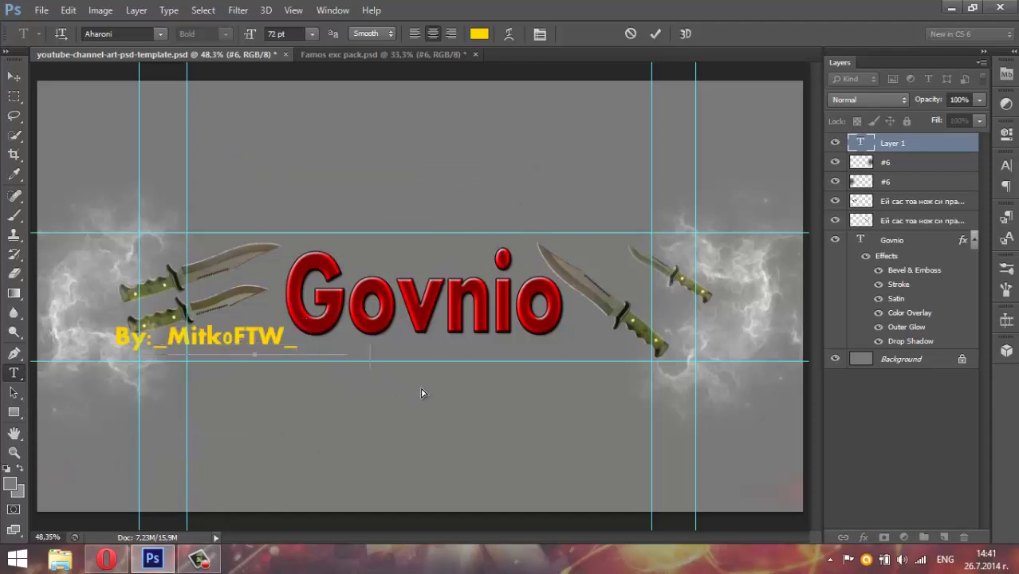
left_click_drag(422, 393, 427, 395)
left_click_drag(329, 478, 260, 539)
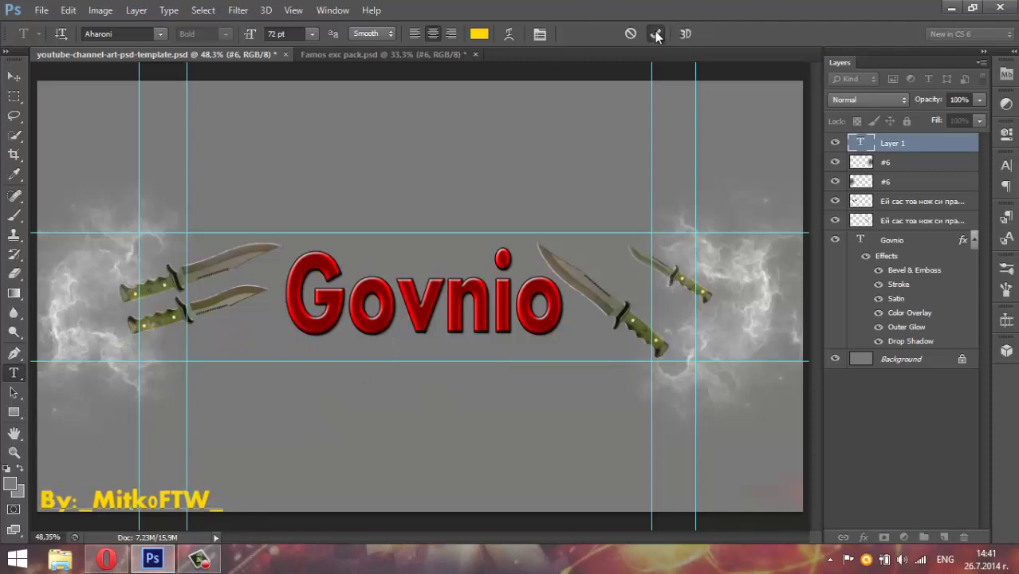
key("ctrl+Return")
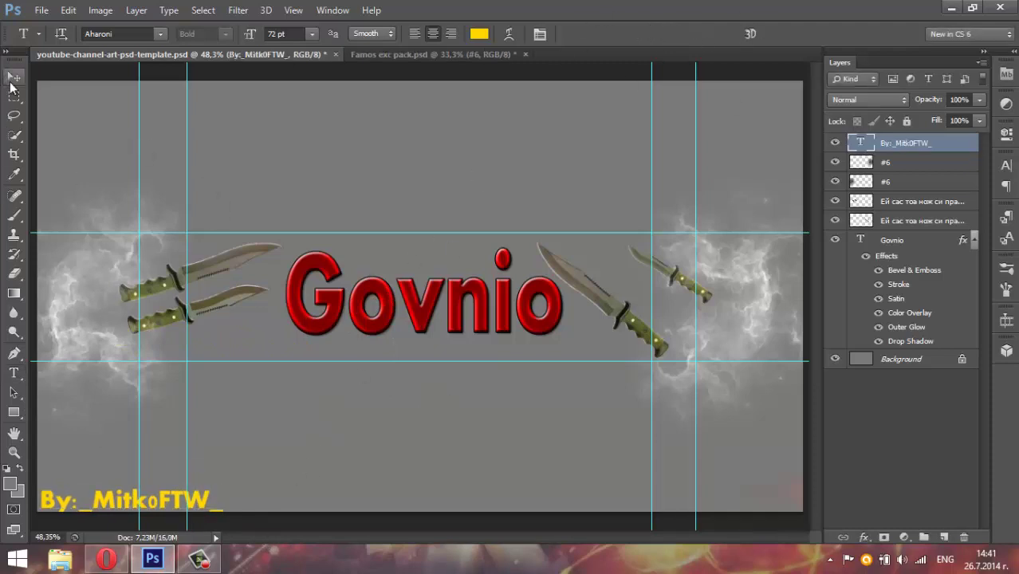
Marquee-select the band above the top guide.
left_click(14, 77)
left_click(14, 96)
mouse_move(45, 162)
left_mouse_down()
mouse_move(630, 232)
mouse_move(822, 216)
left_mouse_up()
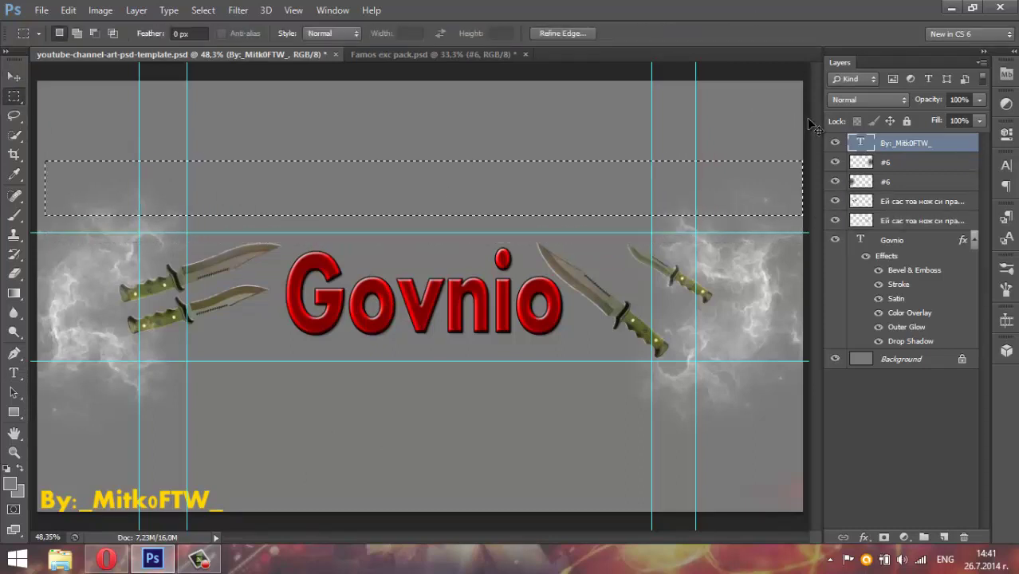
left_click(791, 155)
left_click_drag(805, 144, 47, 243)
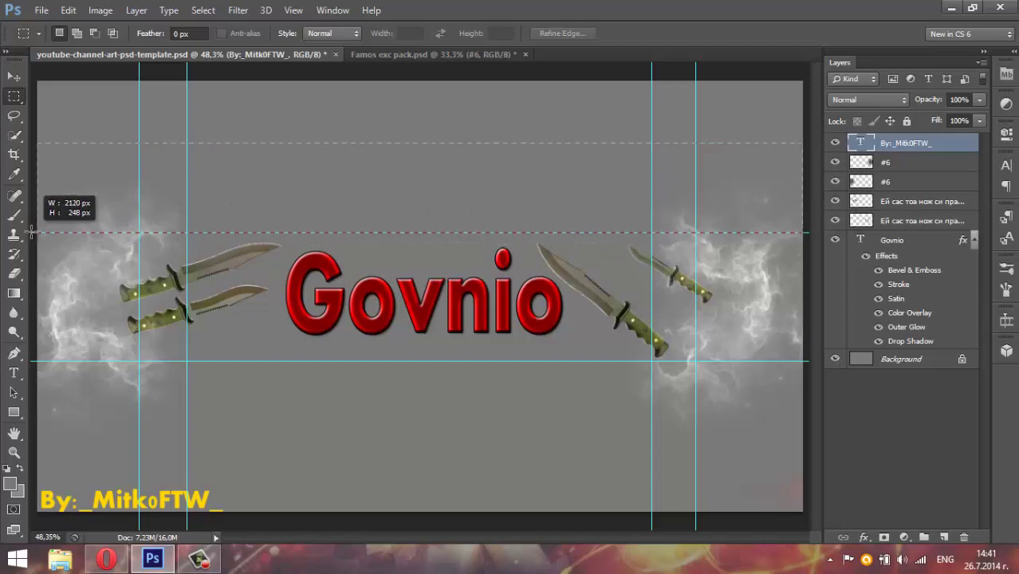
left_click_drag(46, 243, 36, 233)
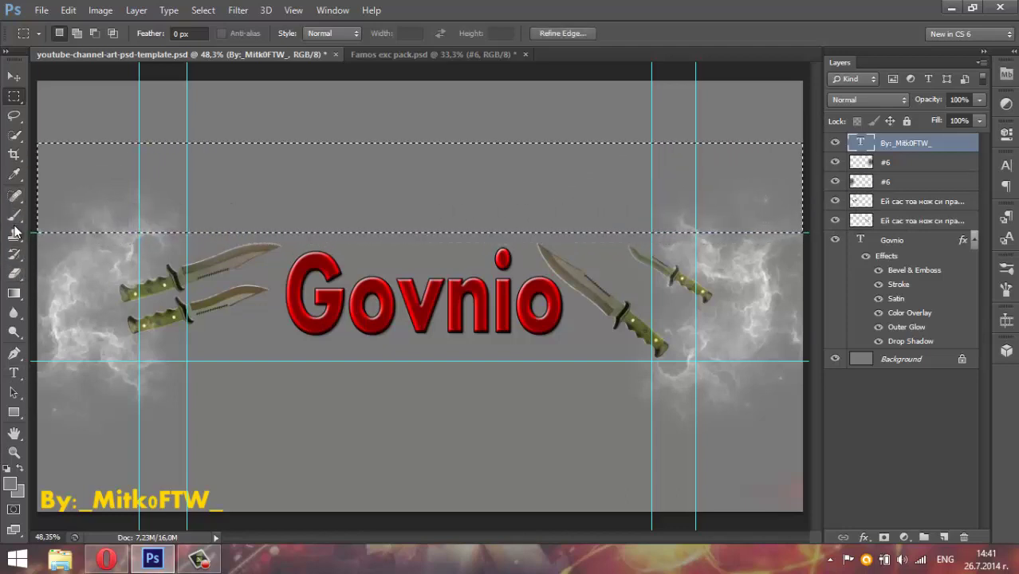
Switch to the Eraser, rasterizing the credit text layer when prompted.
left_click(13, 213)
left_click(14, 234)
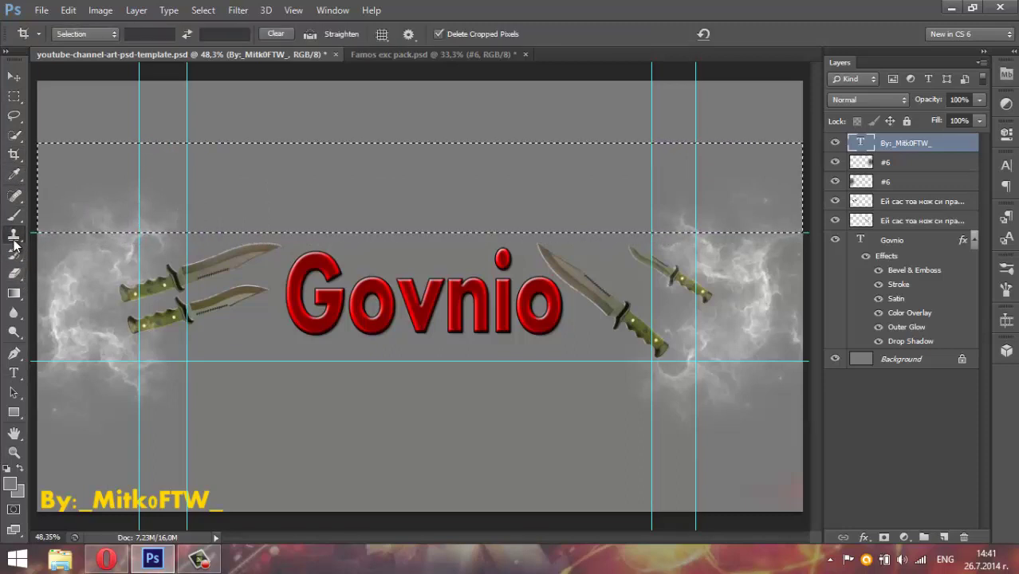
left_click(14, 253)
left_click(13, 272)
left_click(14, 233)
left_click(13, 273)
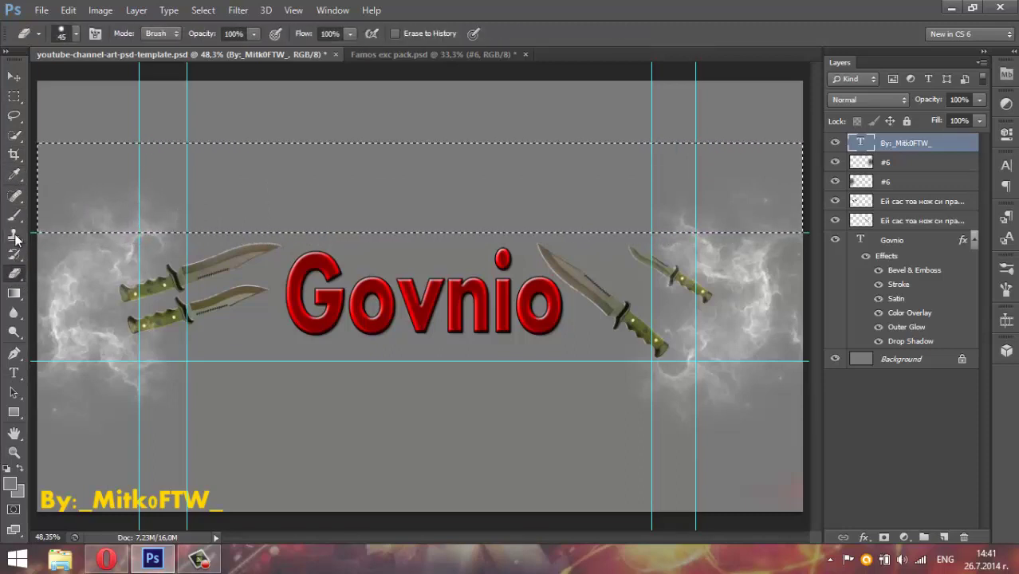
left_click(13, 233)
left_click(17, 272)
left_click(63, 155)
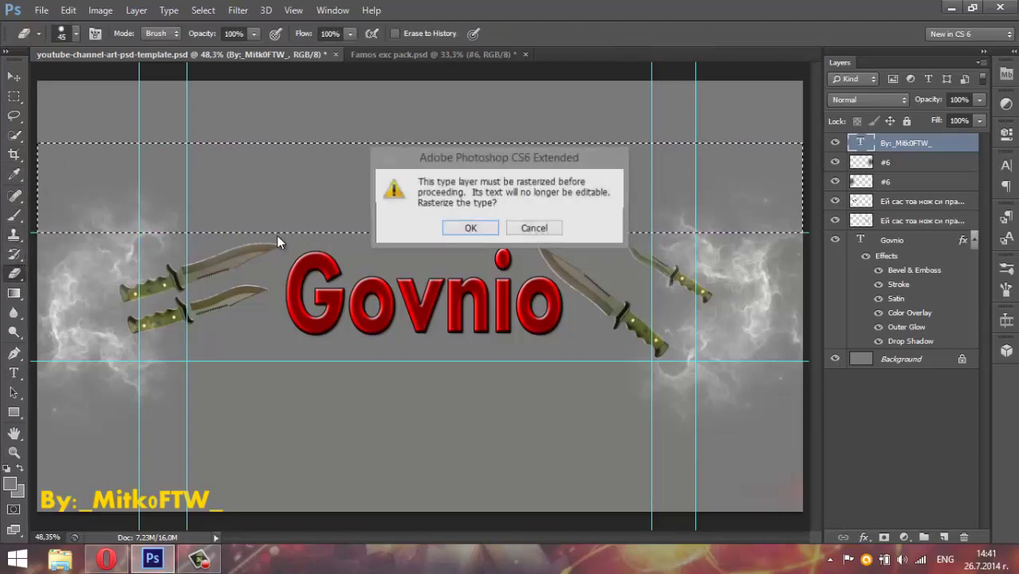
left_click(466, 227)
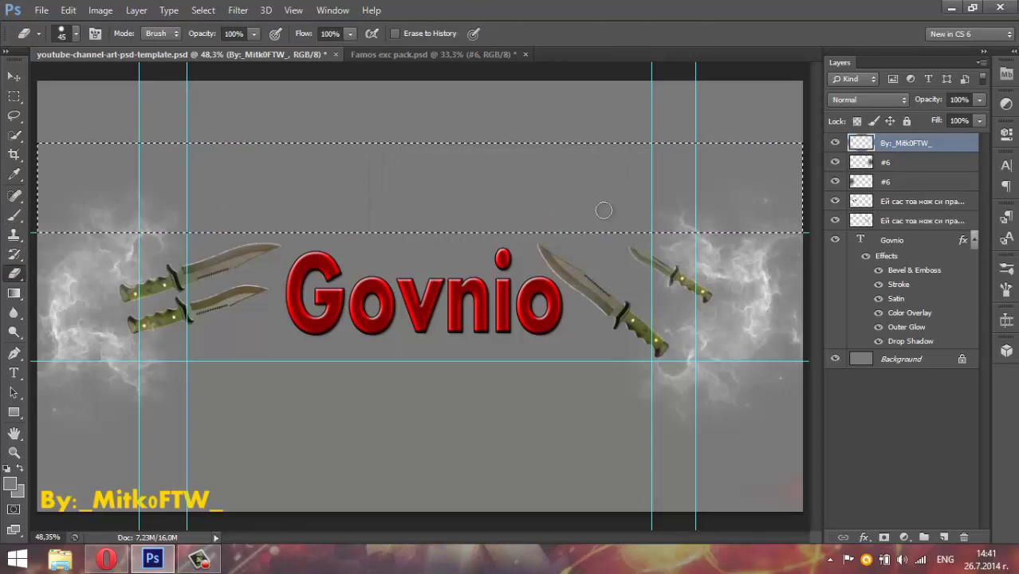
Erase smoke from the top band on both #6 layers with a 127 px Eraser.
left_click(894, 163)
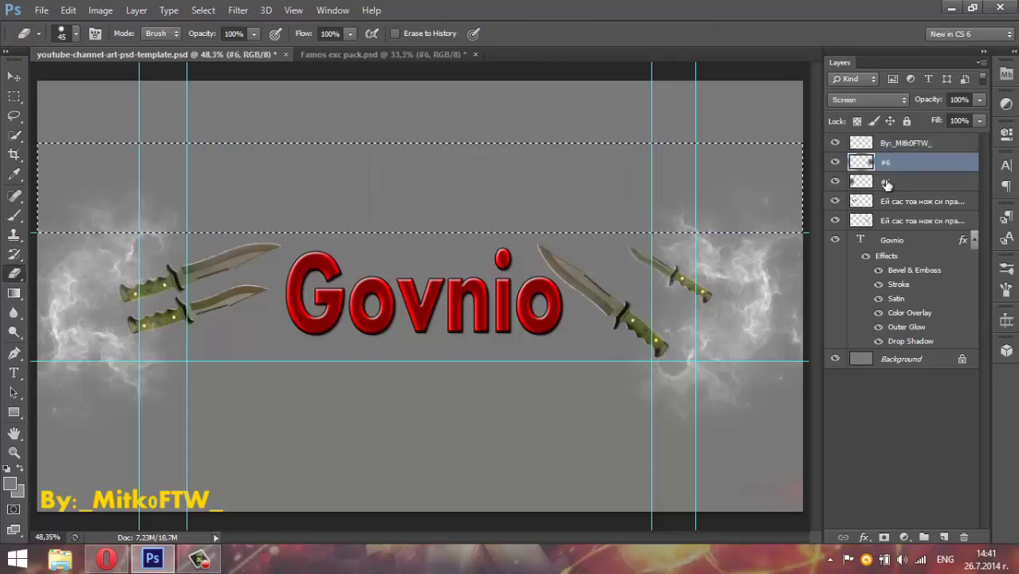
left_click(885, 183)
left_click(883, 163)
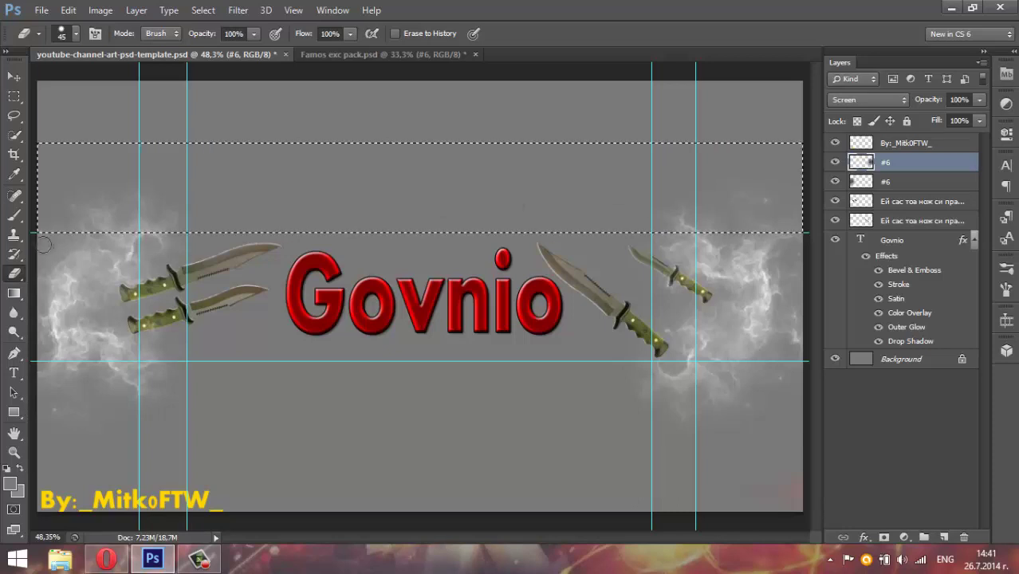
left_click(76, 35)
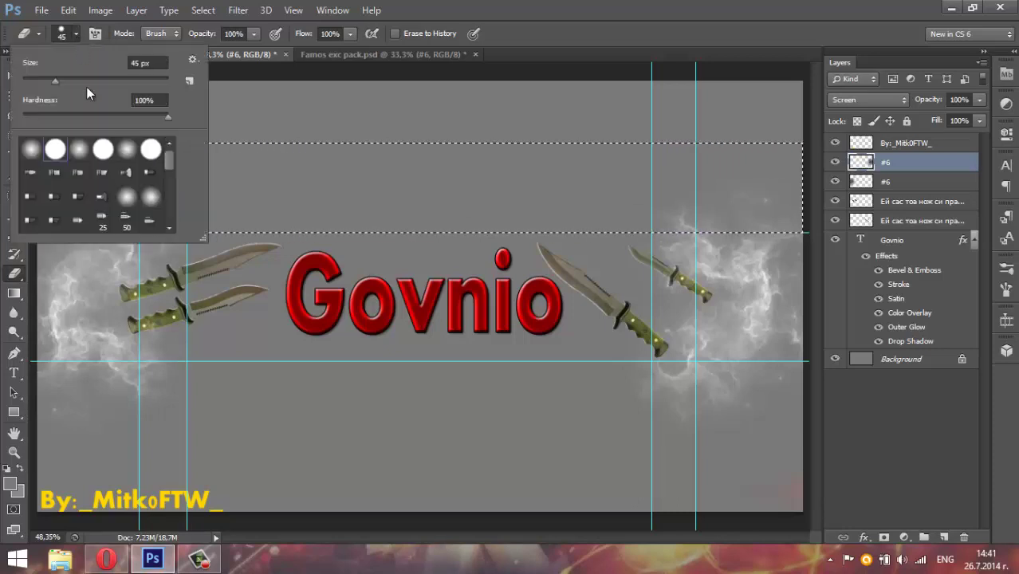
left_click_drag(67, 80, 103, 80)
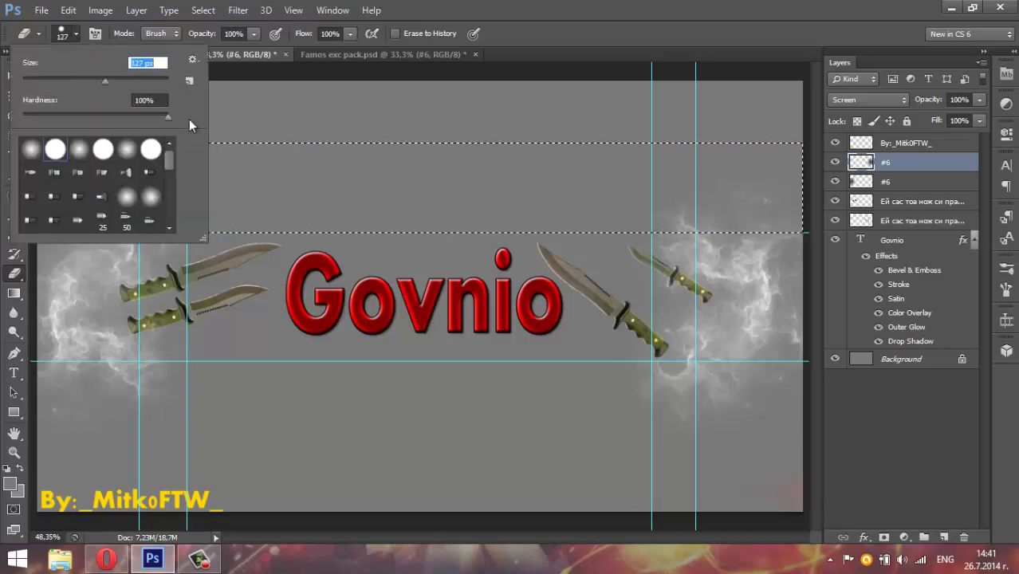
left_click(200, 171)
left_click_drag(160, 212, 698, 200)
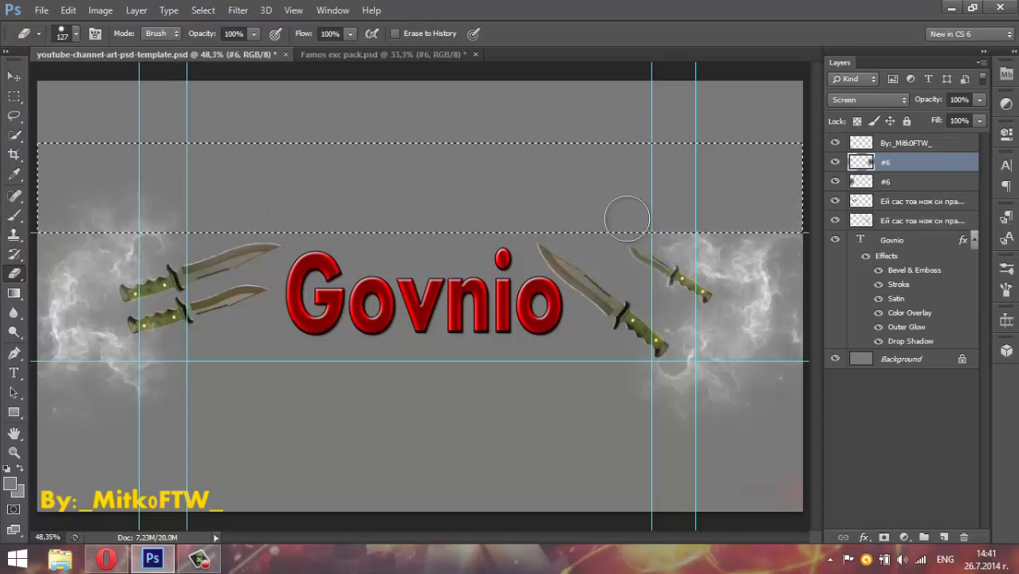
left_click(887, 182)
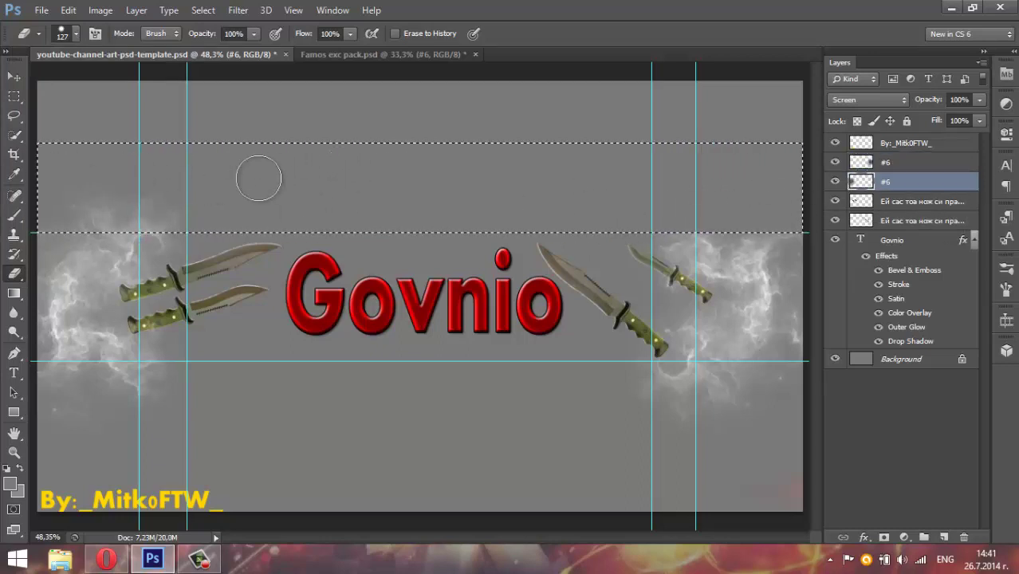
left_click_drag(92, 220, 213, 220)
Select the band below the knife strip and erase the smoke there.
key("ctrl+d")
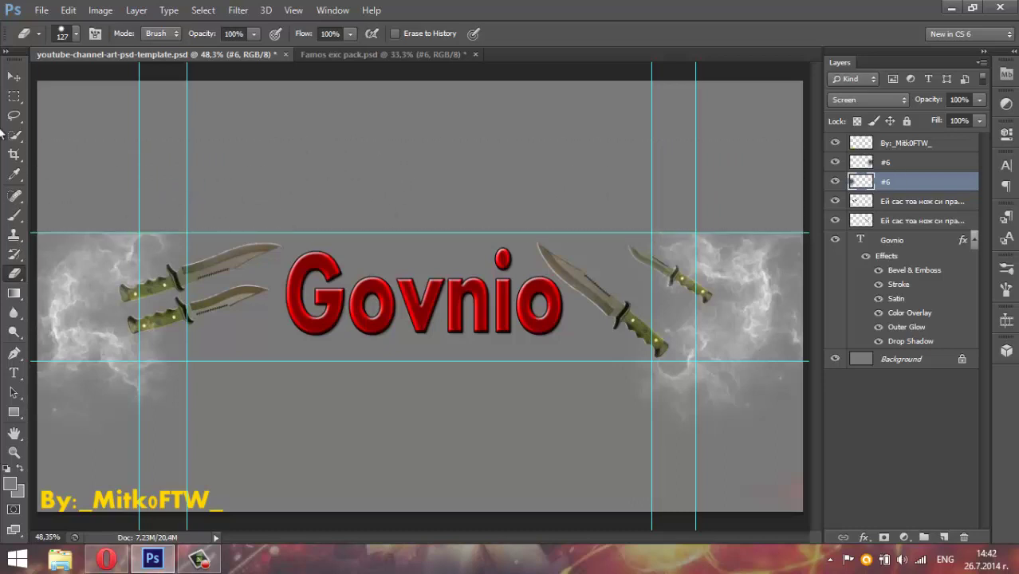
left_click(14, 96)
left_click_drag(801, 437, 4, 357)
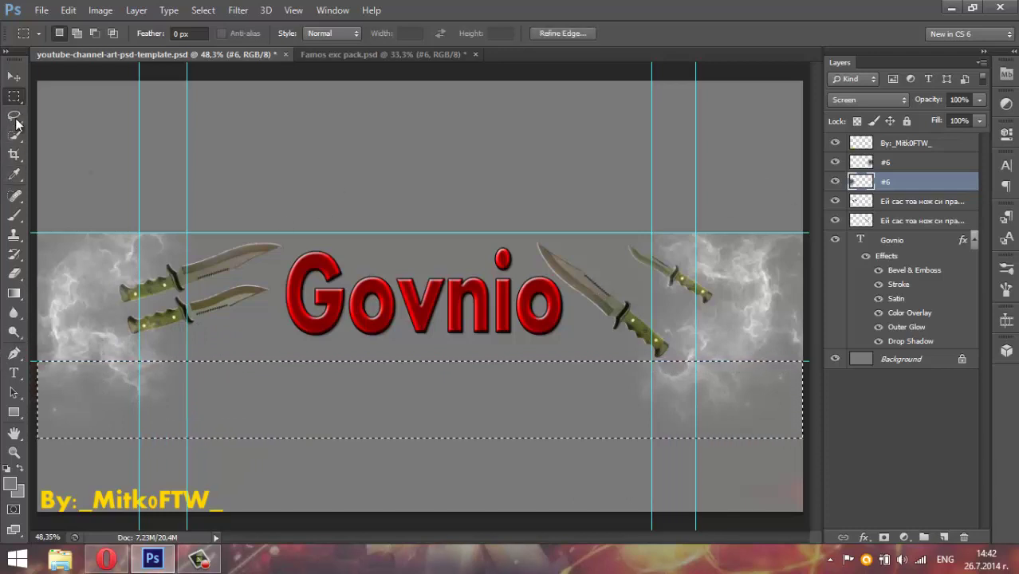
left_click(15, 273)
left_click_drag(48, 384, 264, 377)
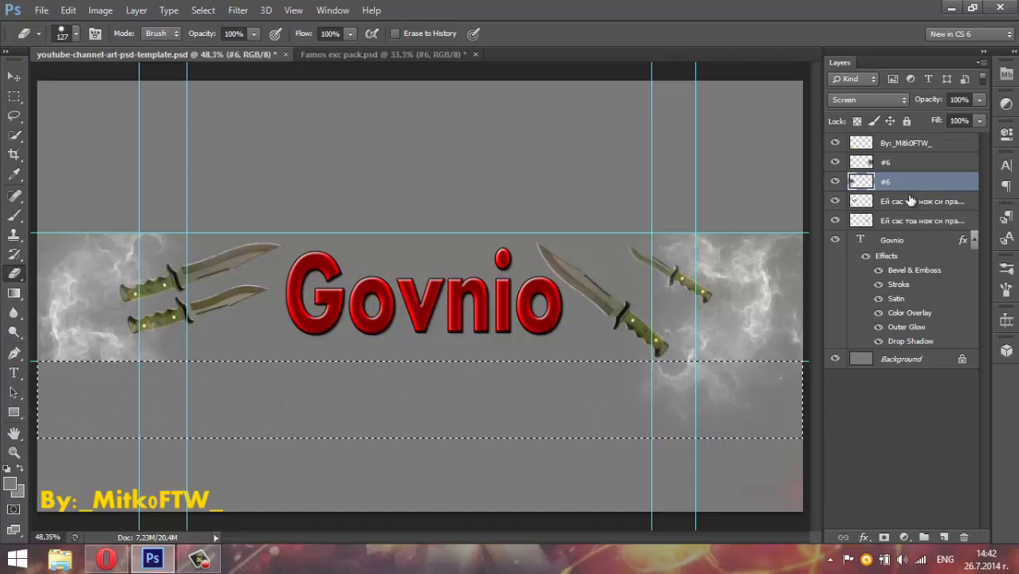
left_click(894, 164)
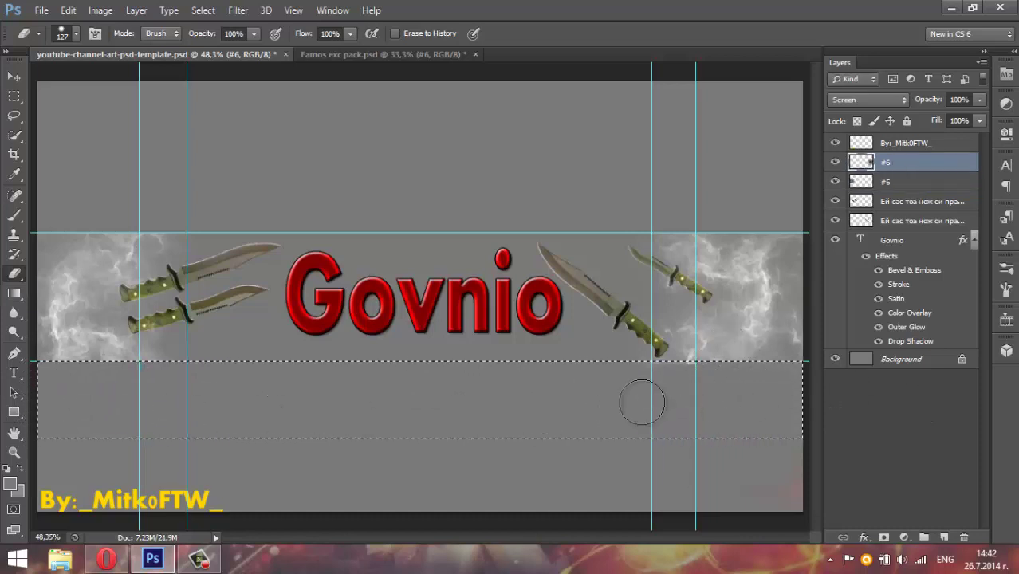
key("ctrl+d")
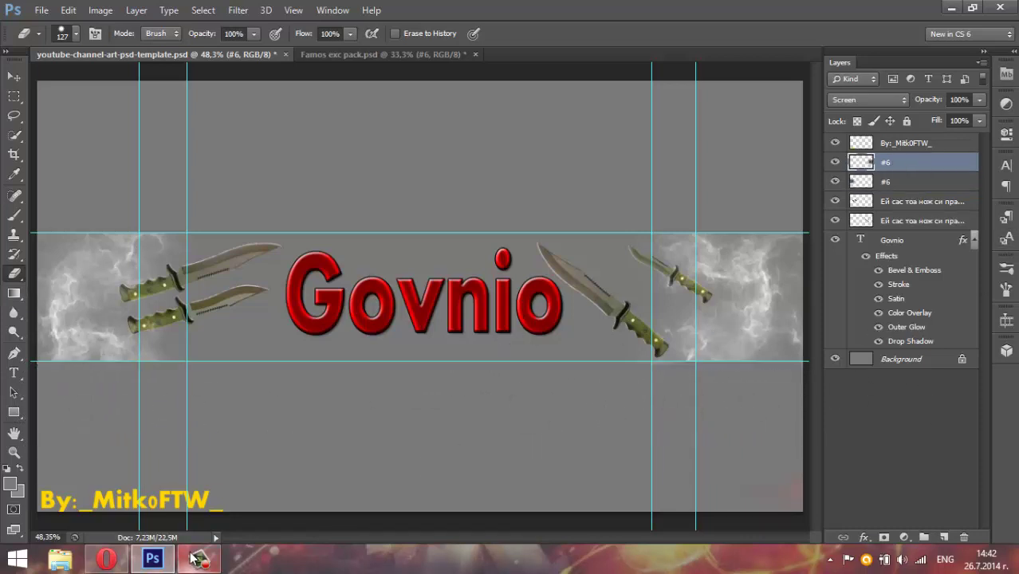
left_click(197, 558)
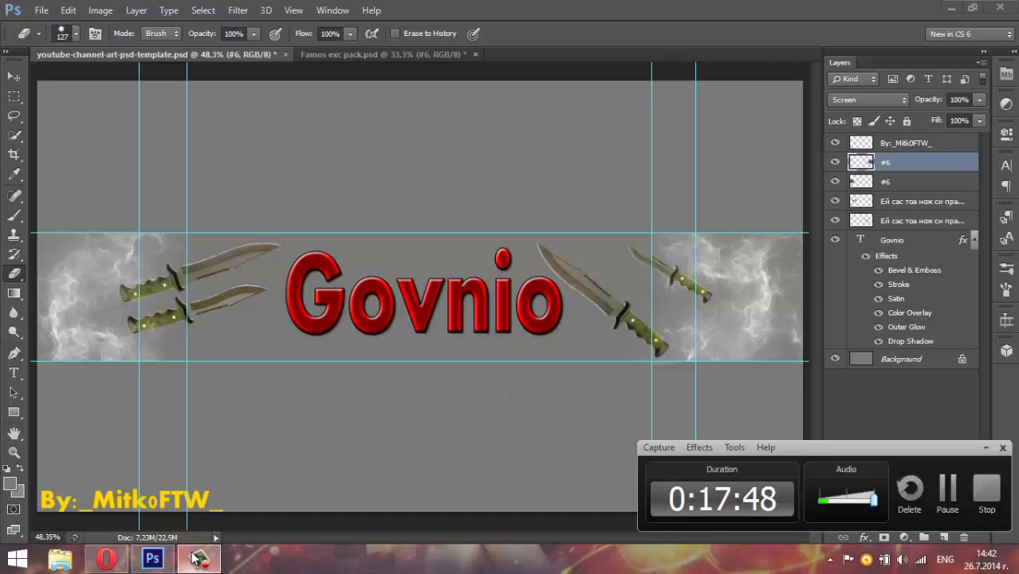
left_click(197, 558)
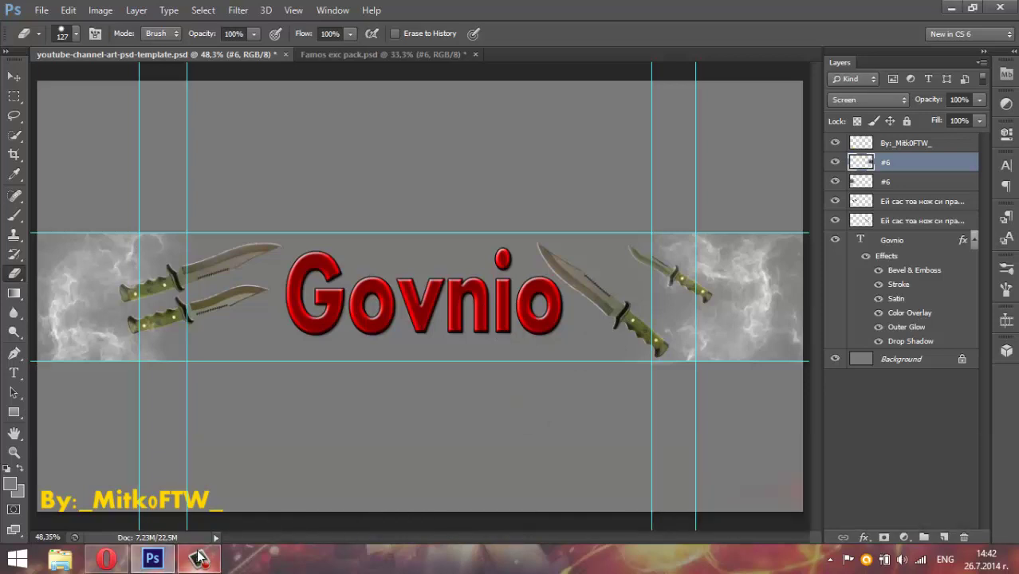
left_click(198, 558)
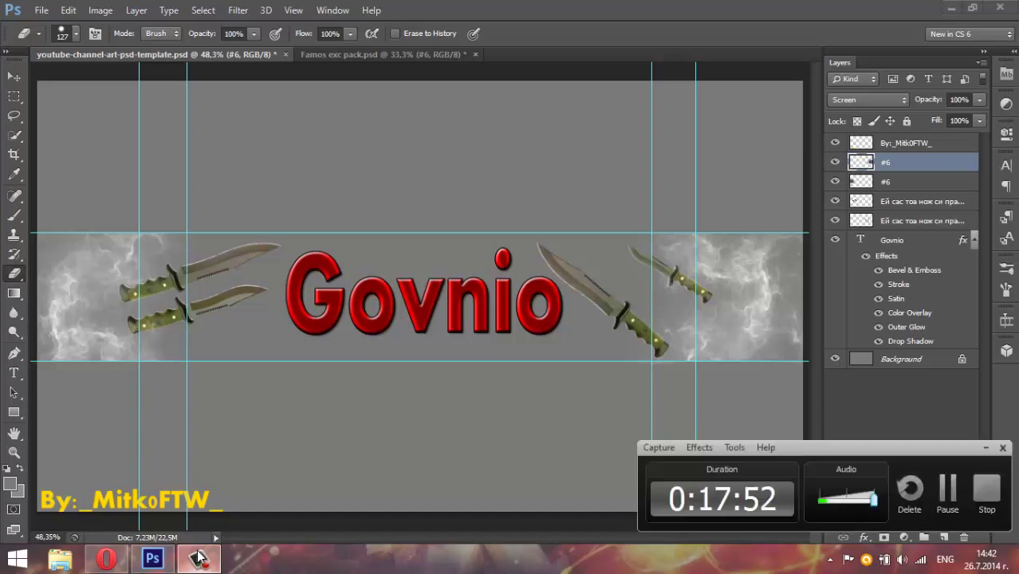
left_click(198, 558)
left_click(13, 76)
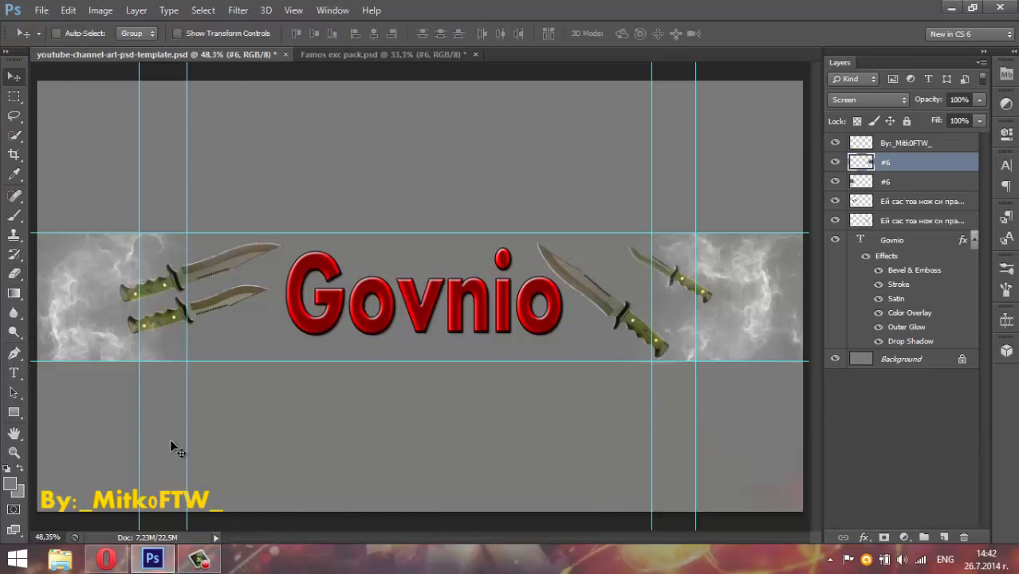
left_click(366, 55)
In the Famos exc pack, hide smoke layers #6 and #7, then collapse Smoke & Light and expand Add-ons.
left_click(219, 54)
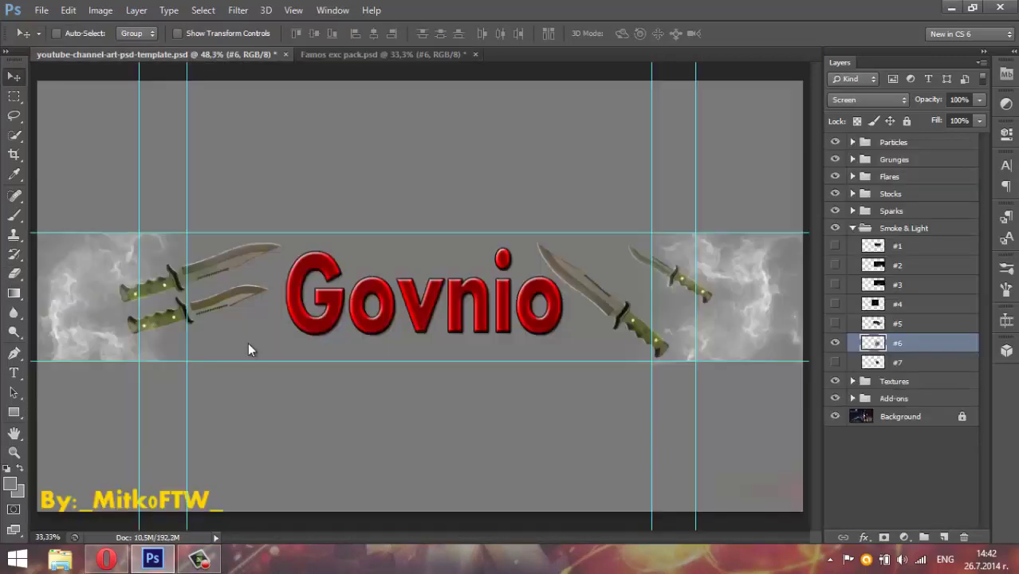
left_click(203, 557)
left_click(949, 496)
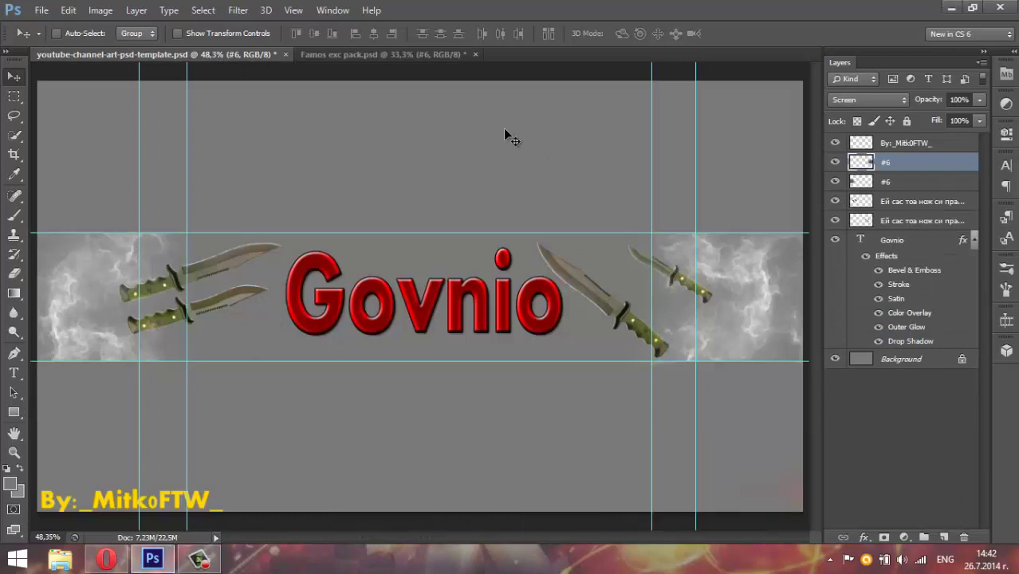
left_click(347, 54)
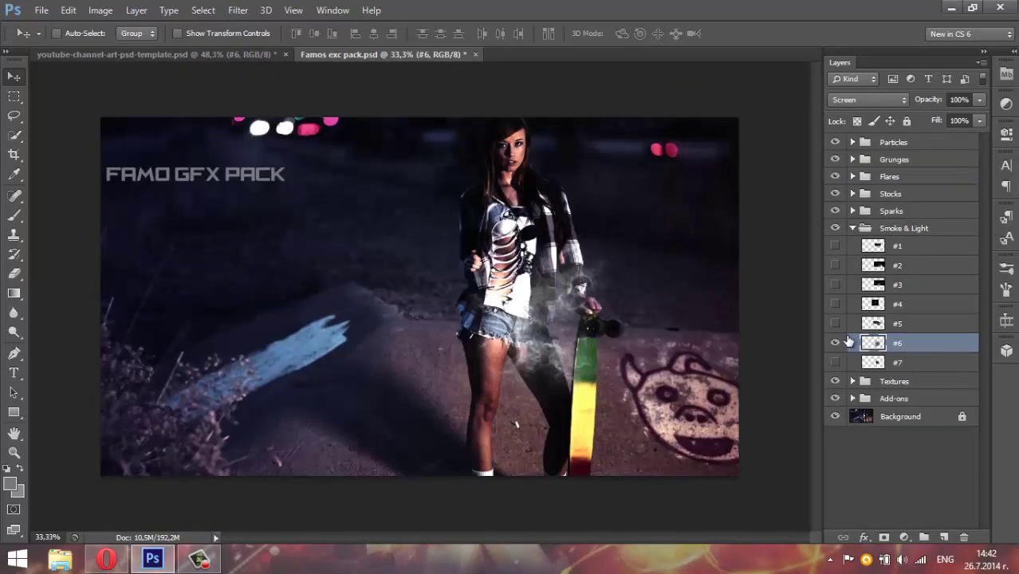
left_click(835, 342)
left_click(836, 362)
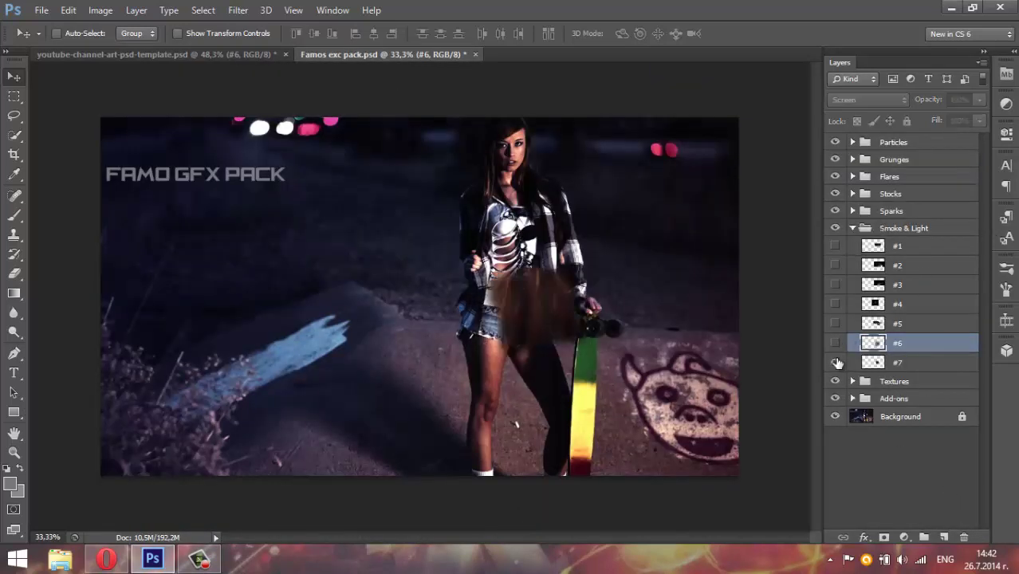
left_click(836, 359)
left_click(853, 229)
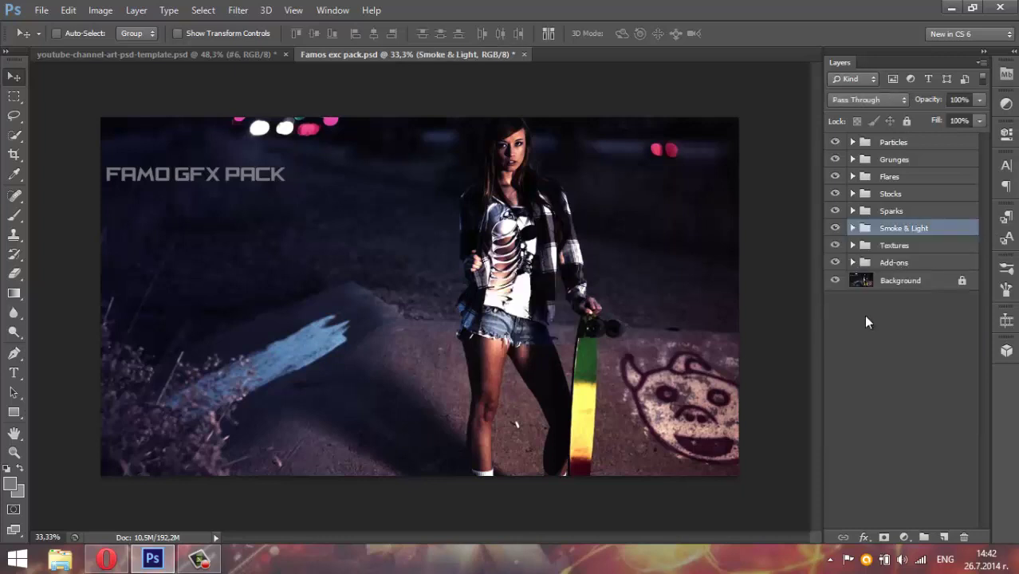
left_click(853, 263)
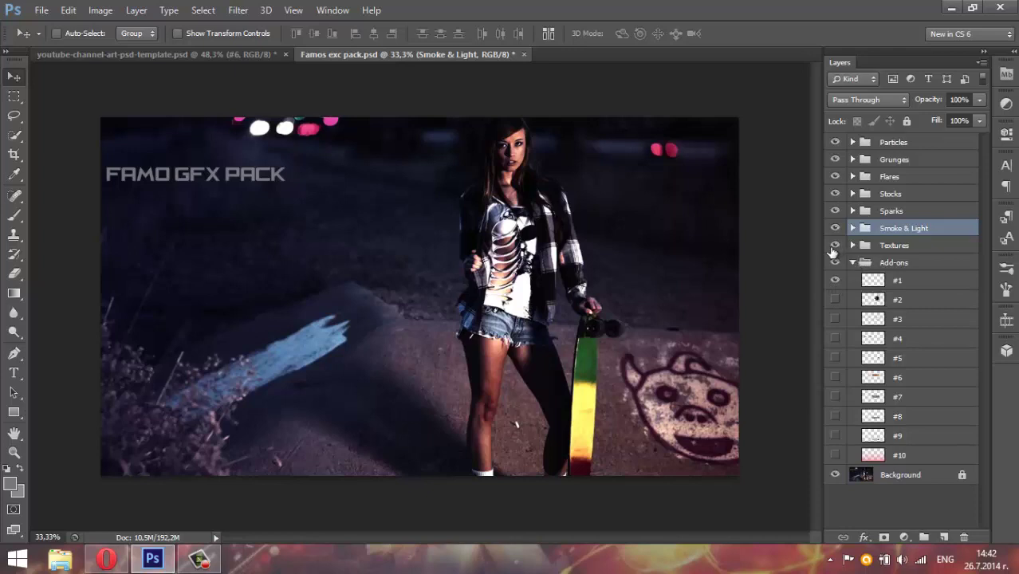
Preview the Add-ons layers one by one, including the spiky ball, teal line and wooden planks.
left_click(835, 300)
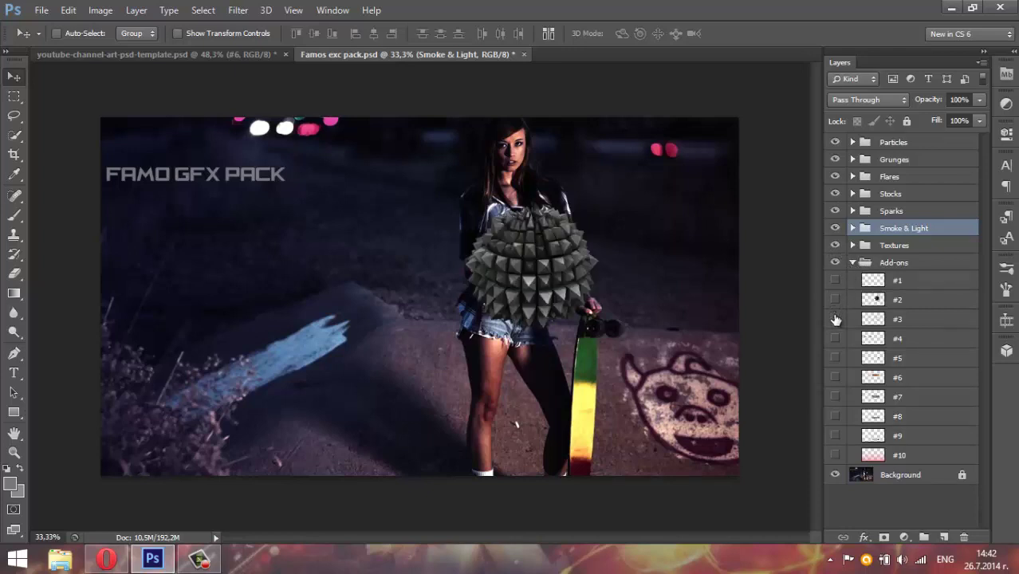
left_click(835, 319)
left_click(835, 325)
left_click(836, 332)
left_click(834, 337)
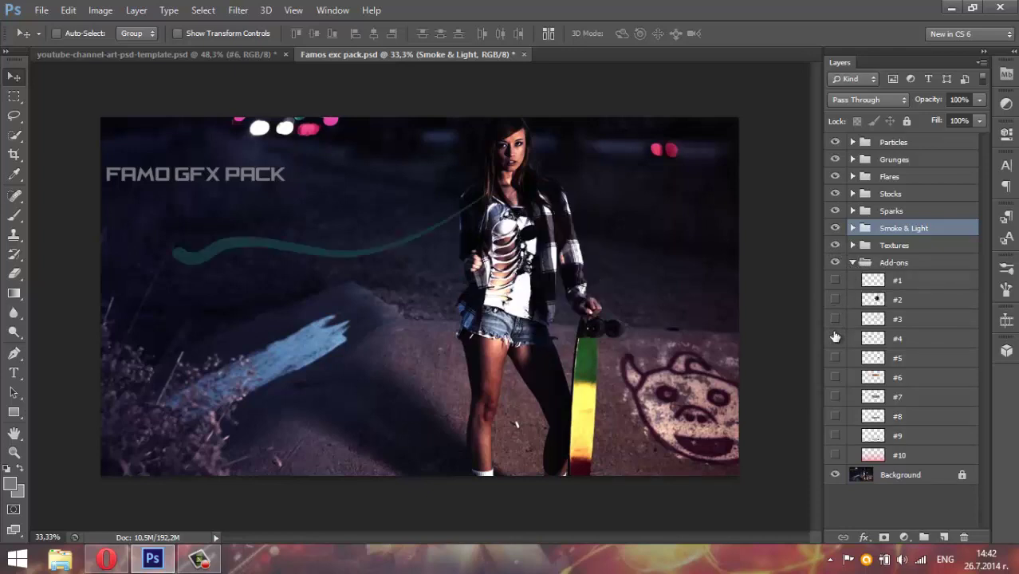
left_click(831, 351)
left_click(831, 356)
left_click(834, 358)
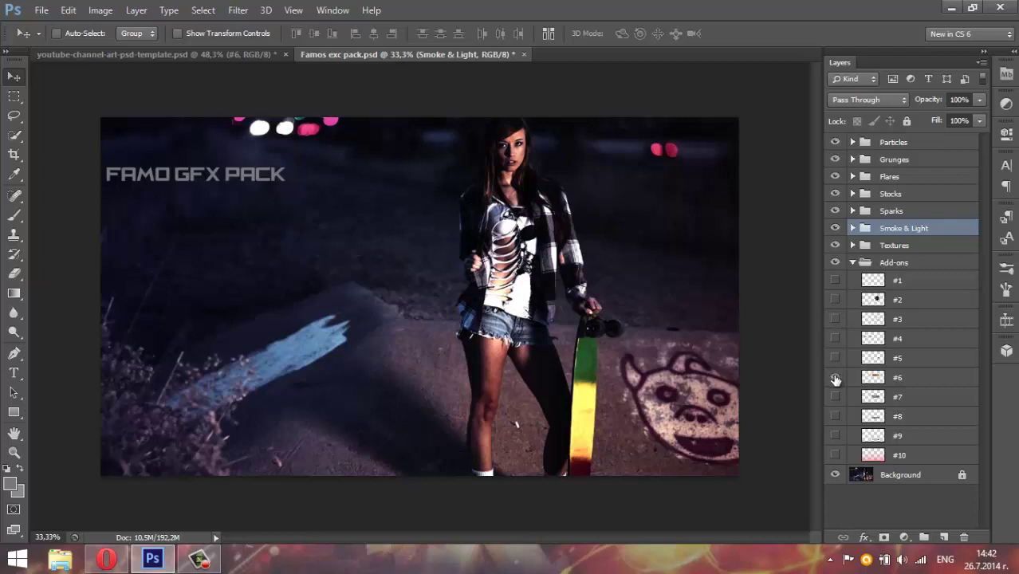
left_click(836, 378)
left_click(834, 396)
left_click(835, 415)
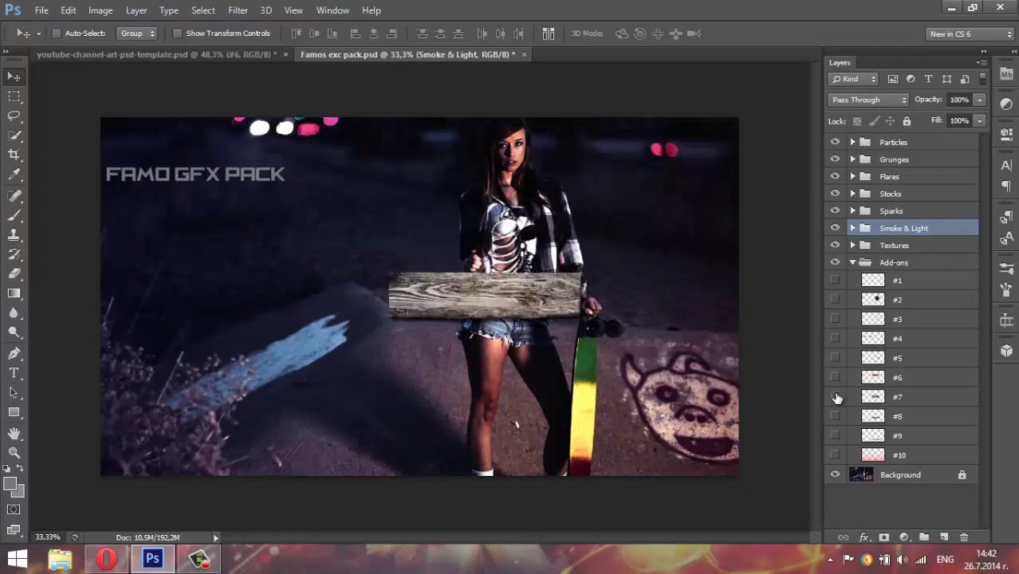
left_click(835, 415)
left_click(833, 436)
Hide the other add-ons so only spiky ball layer #2 stays visible and selected.
left_click(834, 435)
left_click(835, 319)
left_click(835, 319)
left_click(835, 299)
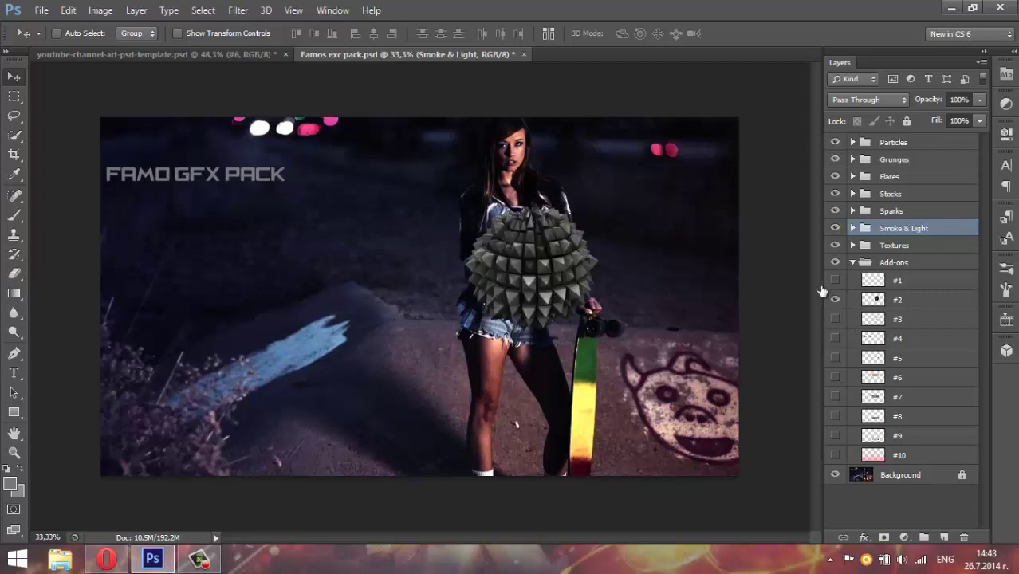
left_click(973, 307)
Drag spiky ball #2 into the banner, scale it to about 76% × 70% over the text, and layer it below Govnio.
mouse_move(679, 291)
left_mouse_down()
mouse_move(143, 45)
mouse_move(356, 283)
mouse_move(305, 361)
left_mouse_up()
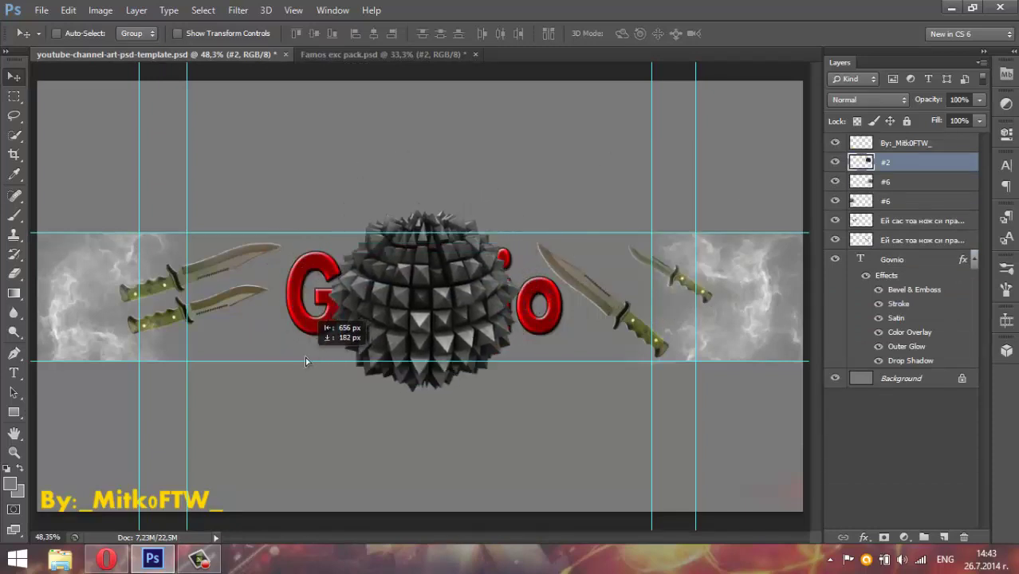
key("ctrl+t")
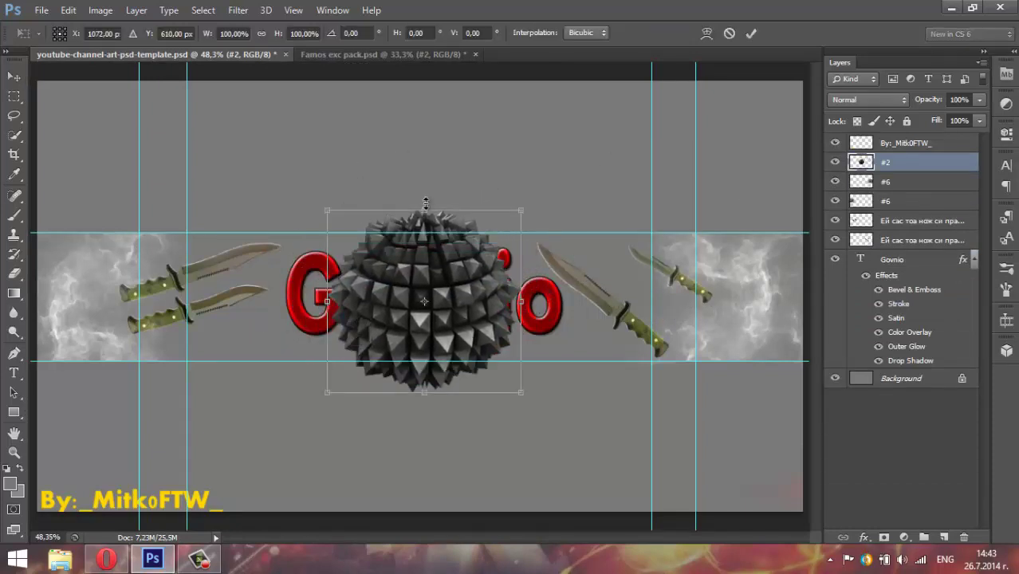
left_click_drag(425, 206, 425, 231)
left_click_drag(424, 392, 422, 361)
left_click_drag(327, 299, 371, 297)
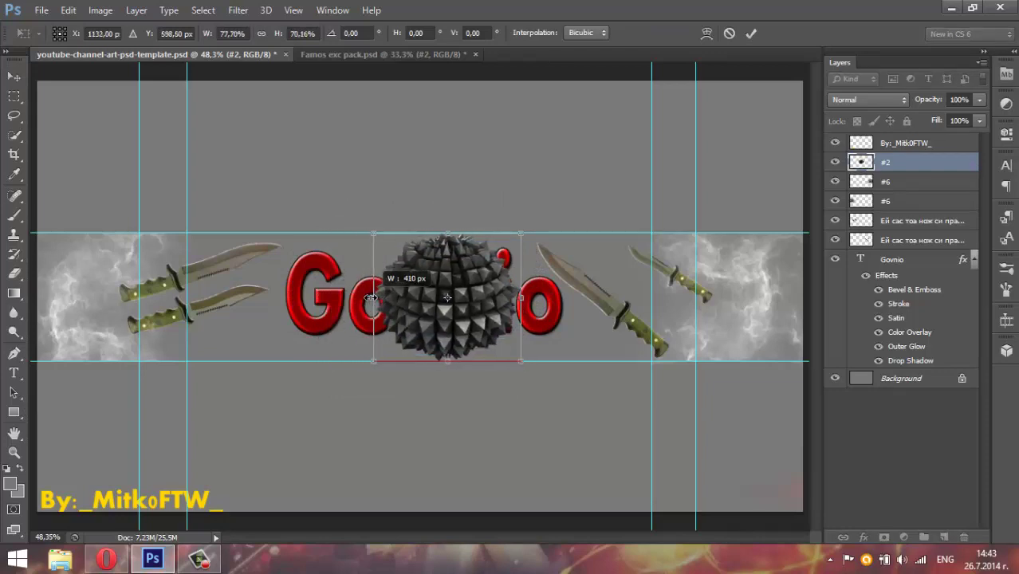
left_click_drag(472, 304, 435, 305)
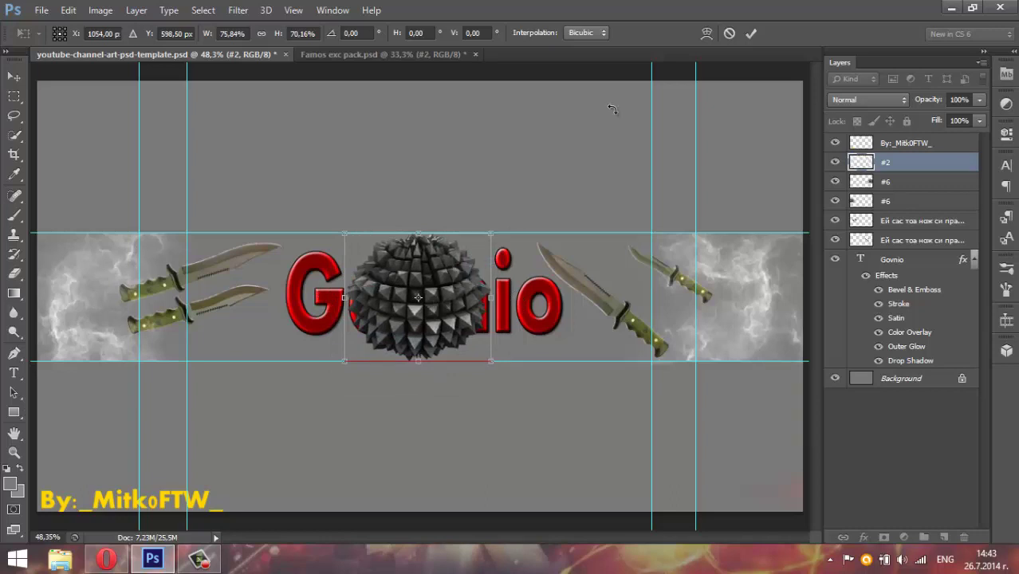
left_click(749, 35)
mouse_move(893, 163)
left_mouse_down()
mouse_move(894, 292)
mouse_move(921, 370)
left_mouse_up()
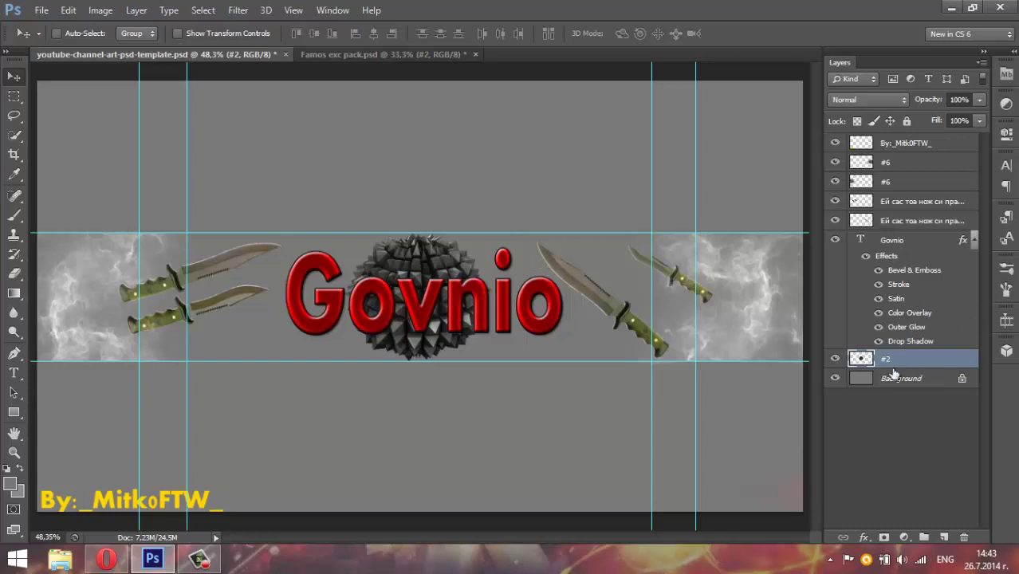
Duplicate the spiky ball layer and move the copy to the banner's left edge.
right_click(897, 358)
left_click(661, 126)
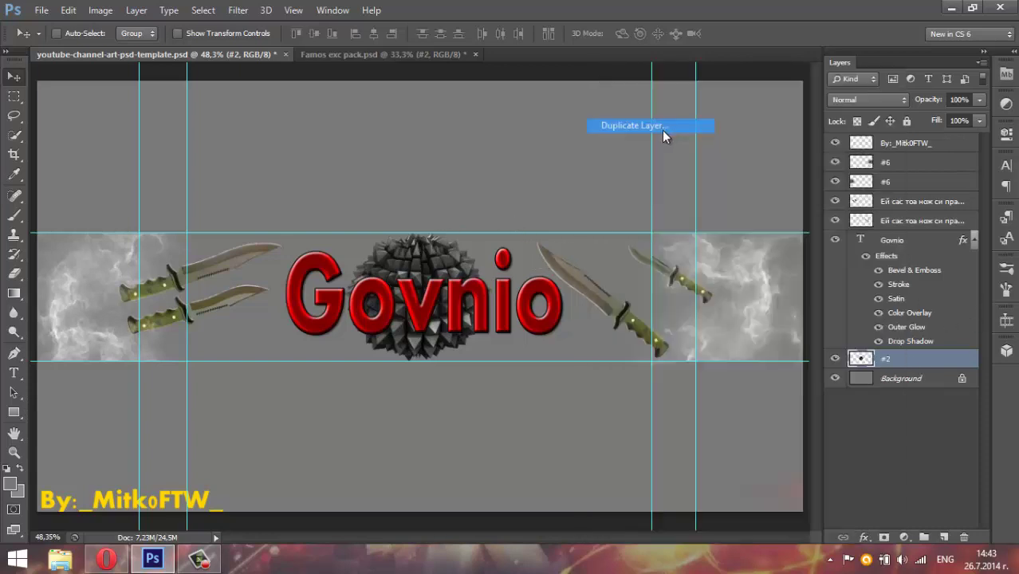
left_click(640, 166)
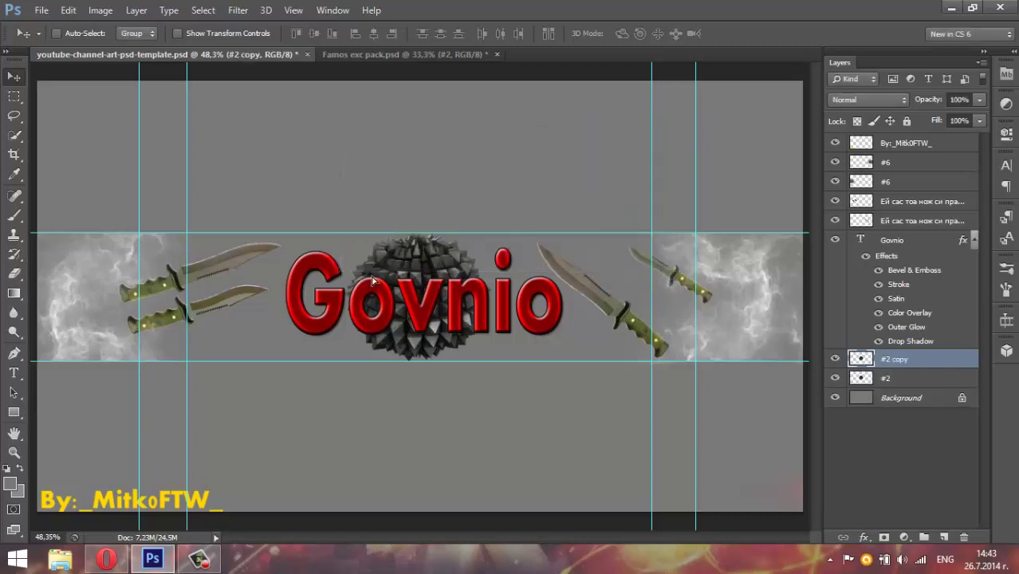
left_click_drag(371, 279, 111, 281)
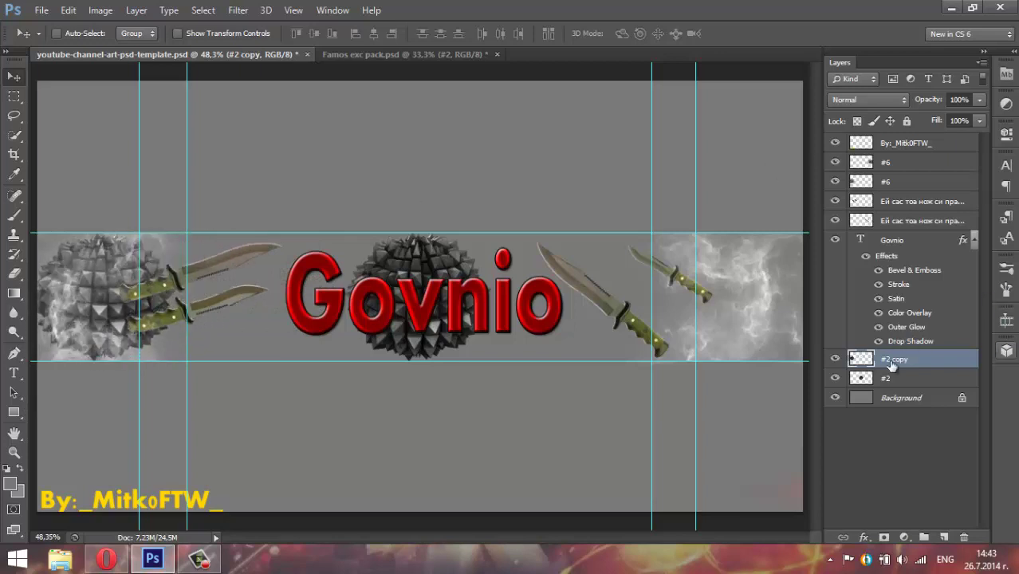
Duplicate the spiky ball again and move the new copy to the right edge.
right_click(889, 360)
left_click(634, 124)
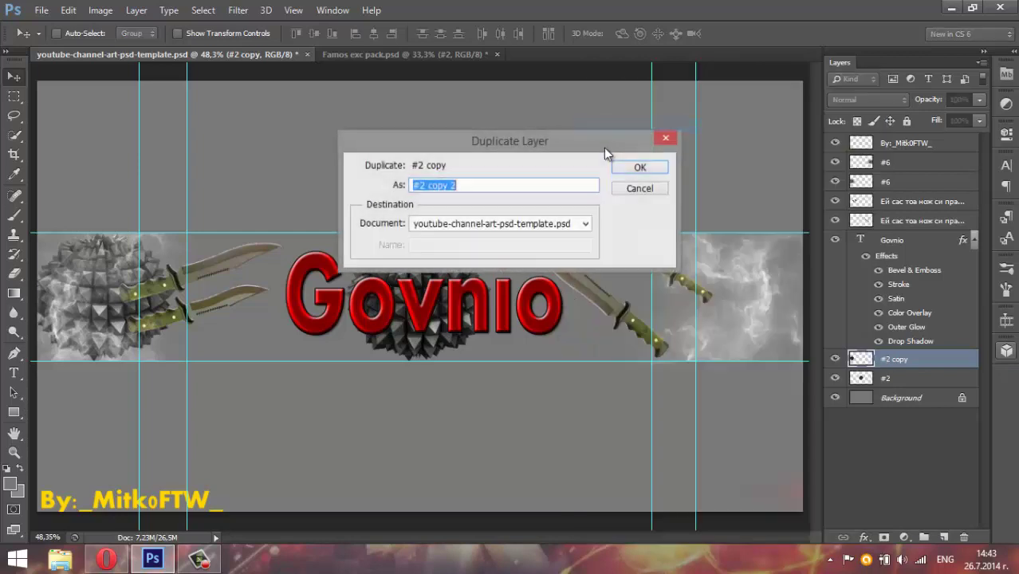
left_click(640, 167)
mouse_move(90, 299)
left_mouse_down()
mouse_move(759, 299)
mouse_move(762, 284)
left_mouse_up()
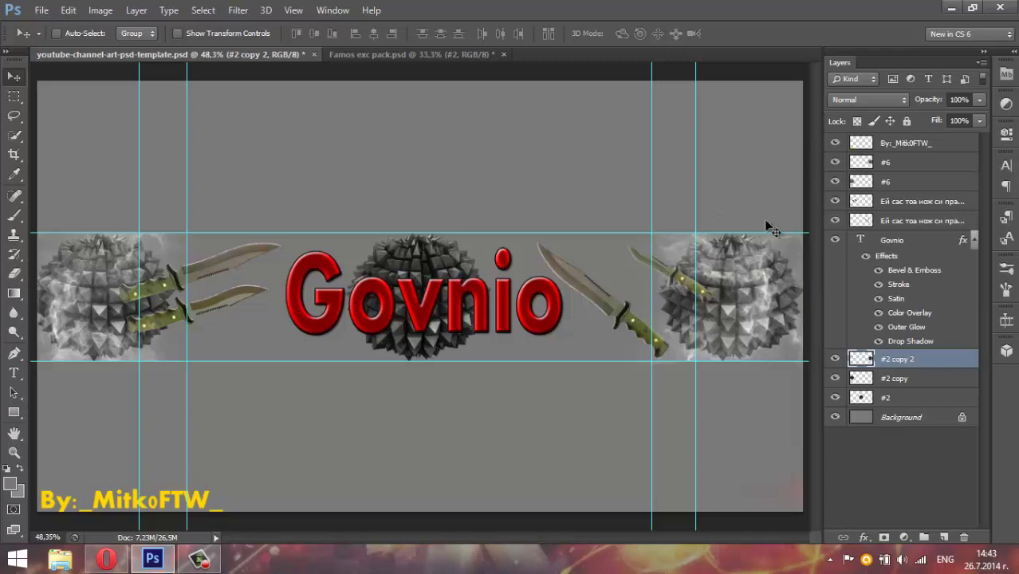
In the pack, hide the spiky ball, expand the Stocks group, and drag chain #2 into the banner.
left_click(386, 53)
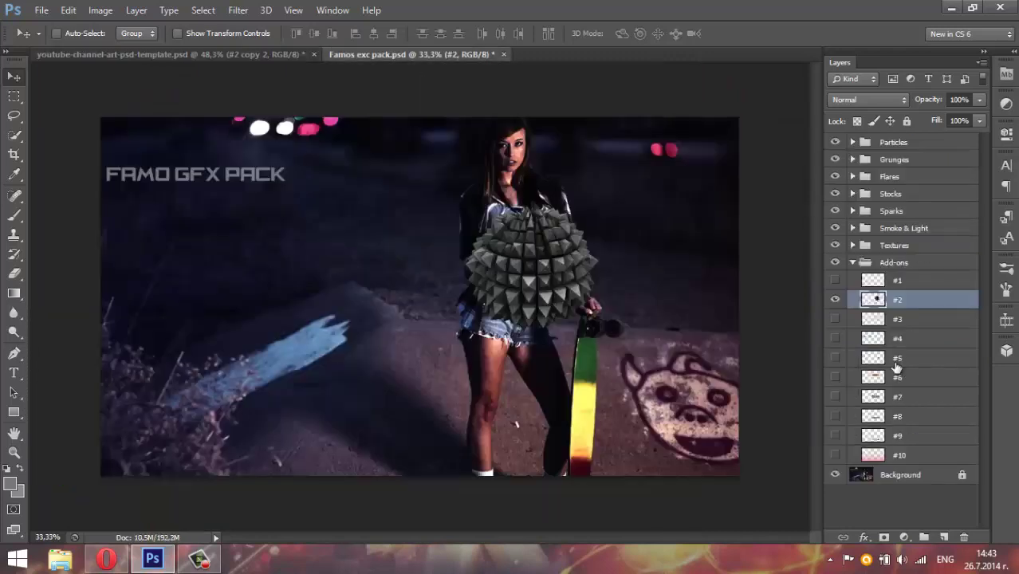
left_click(835, 299)
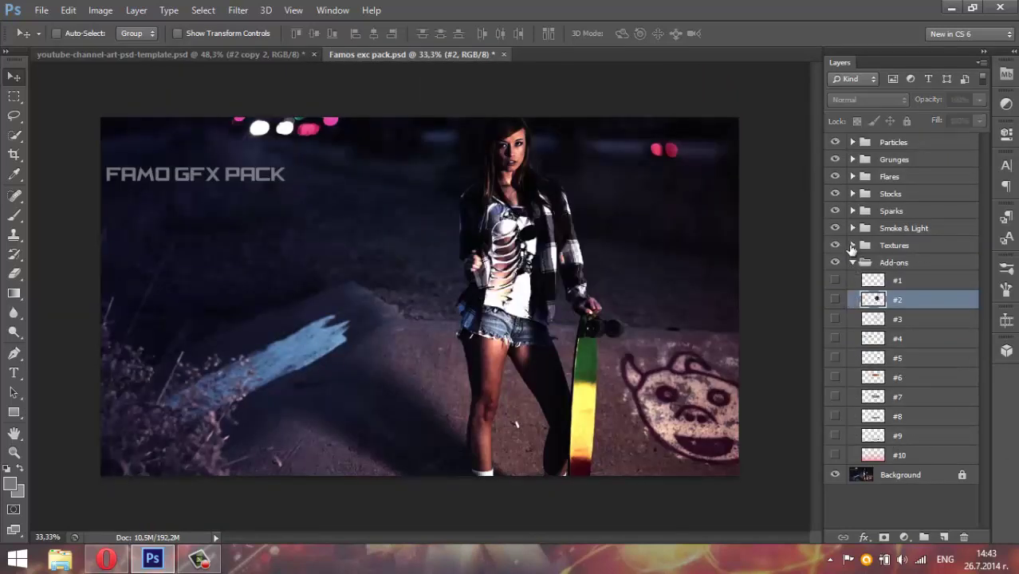
left_click(852, 262)
left_click(871, 179)
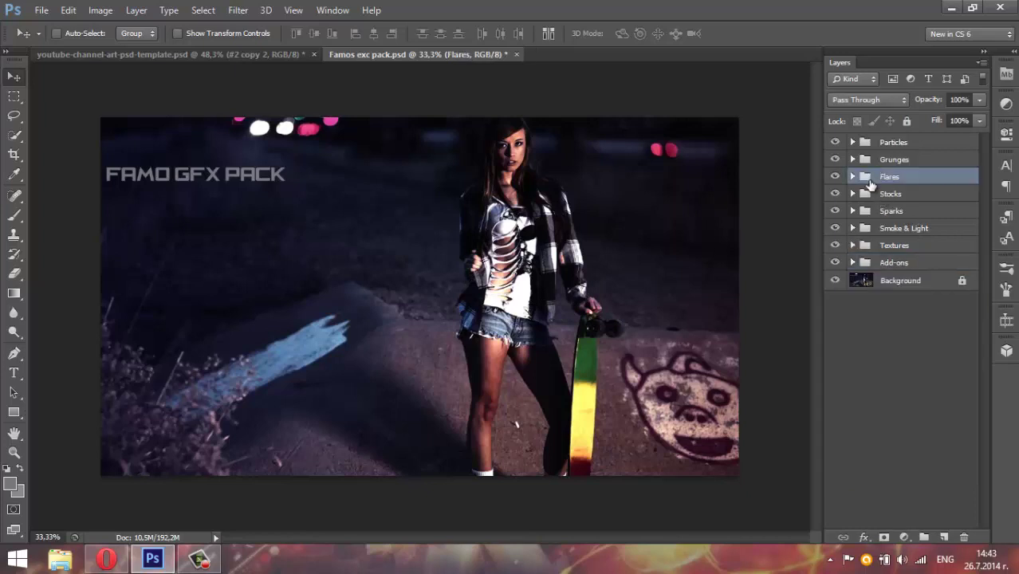
left_click(889, 213)
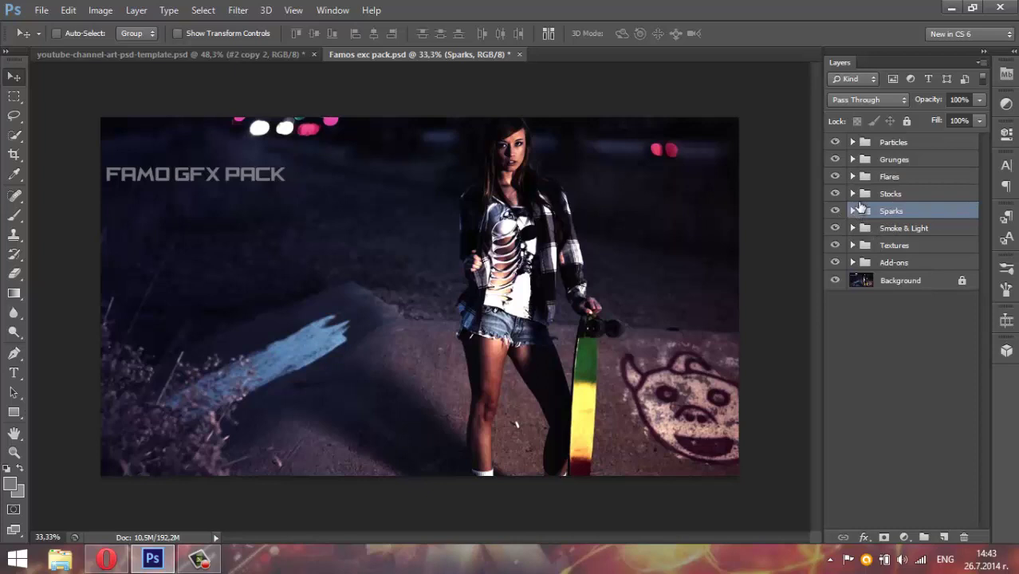
left_click(850, 196)
left_click(851, 194)
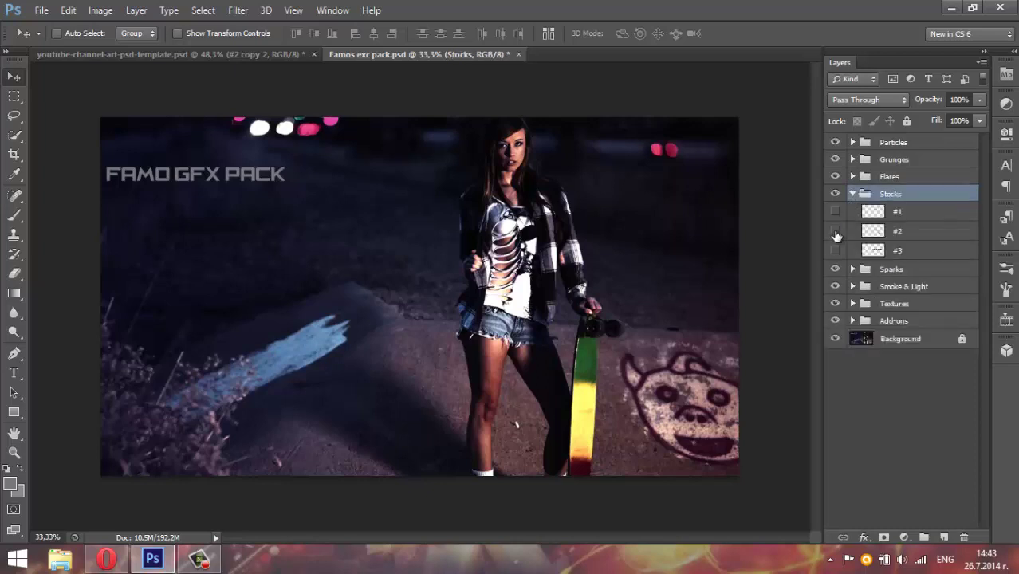
left_click(835, 231)
left_click(893, 231)
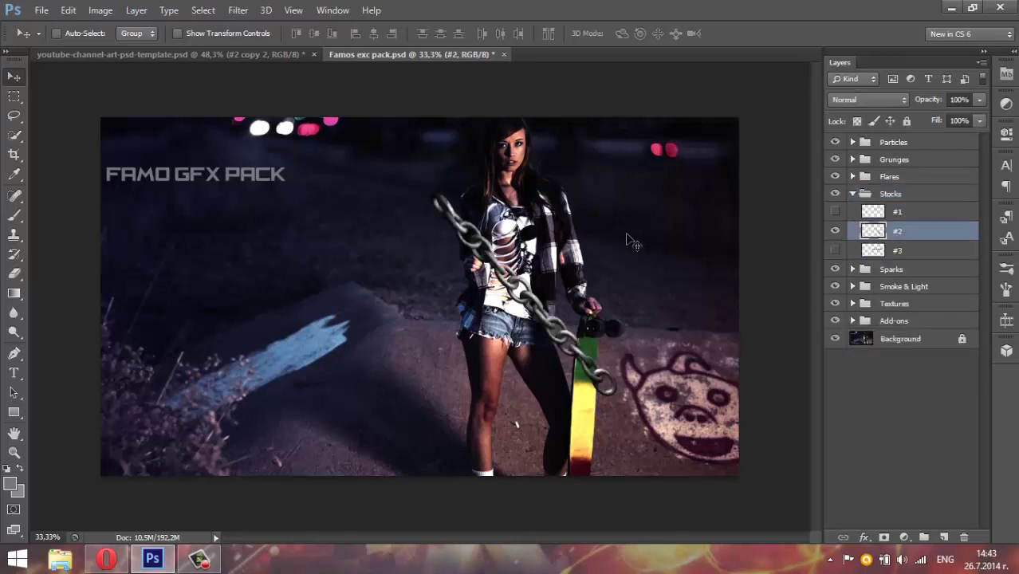
mouse_move(626, 235)
left_mouse_down()
mouse_move(191, 54)
mouse_move(526, 305)
left_mouse_up()
Rotate the chain to about -89° through the banner centre and place its layer just above Background.
key("ctrl+t")
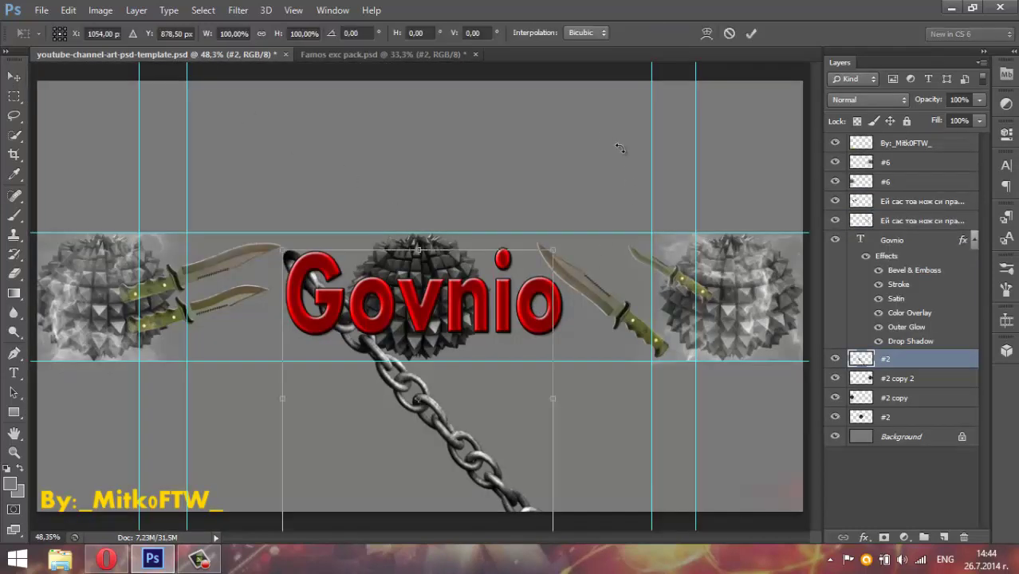
left_click_drag(622, 165, 295, 114)
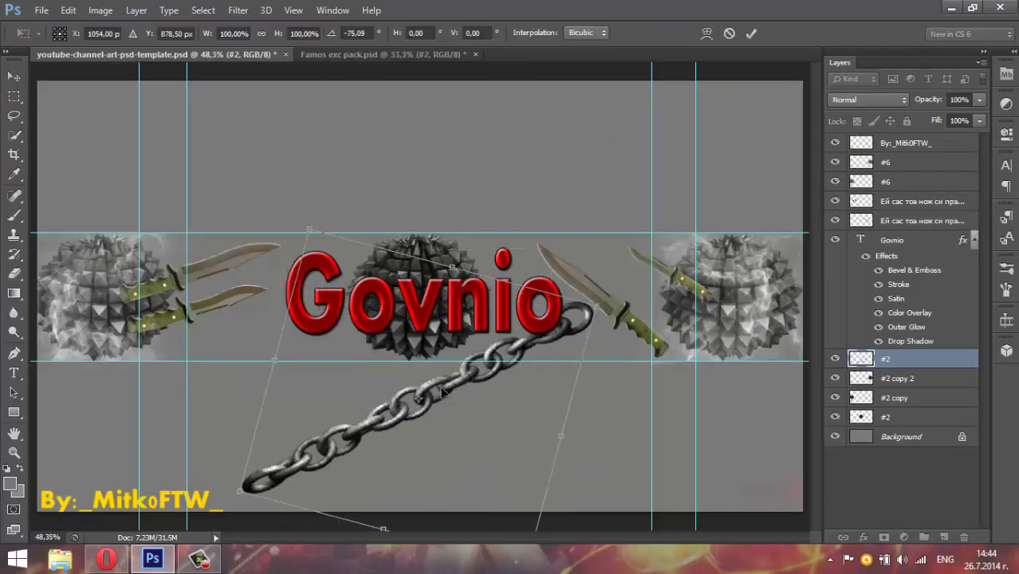
left_click_drag(444, 391, 654, 218)
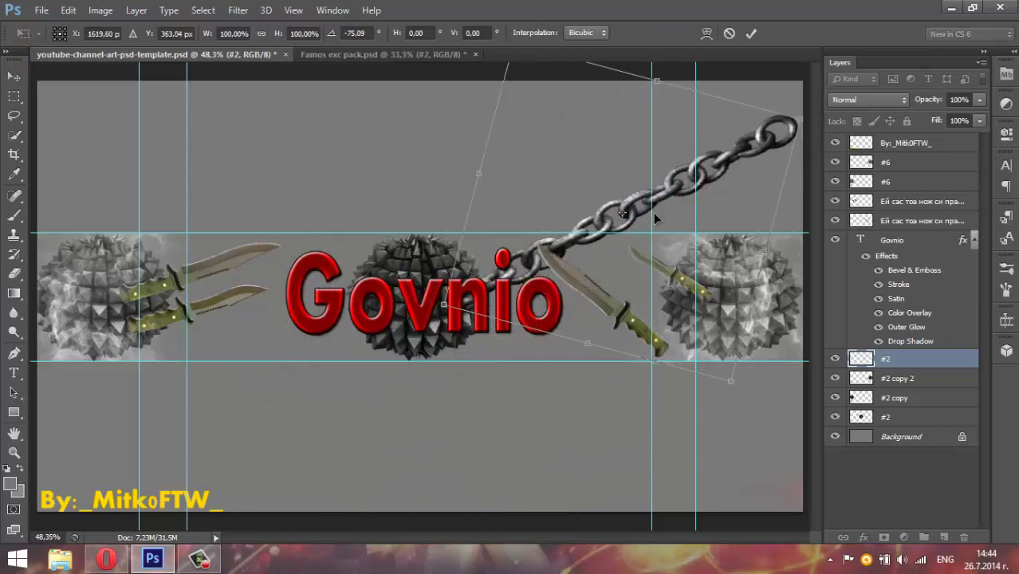
left_click(210, 564)
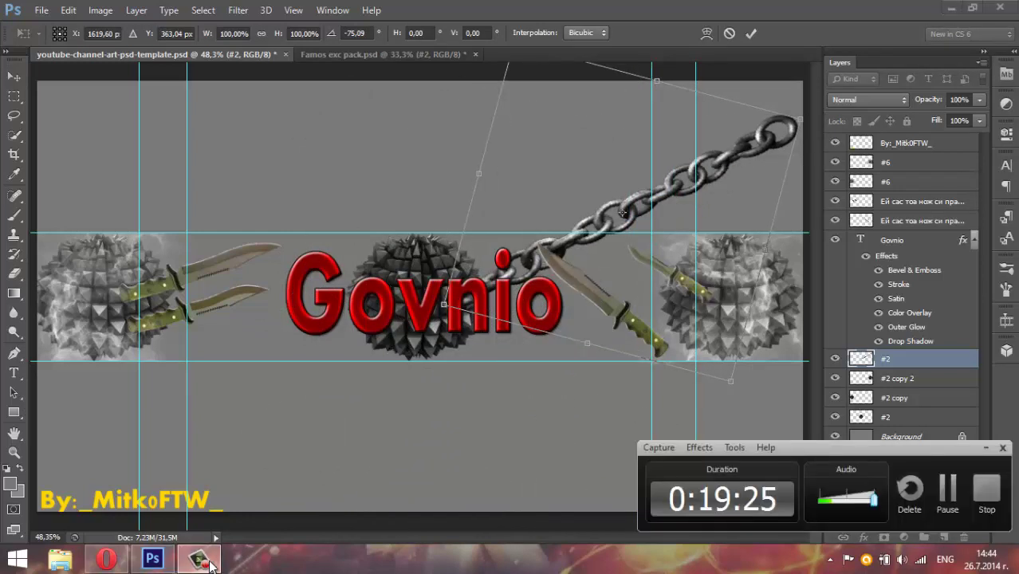
left_click(946, 494)
left_click_drag(731, 84, 695, 67)
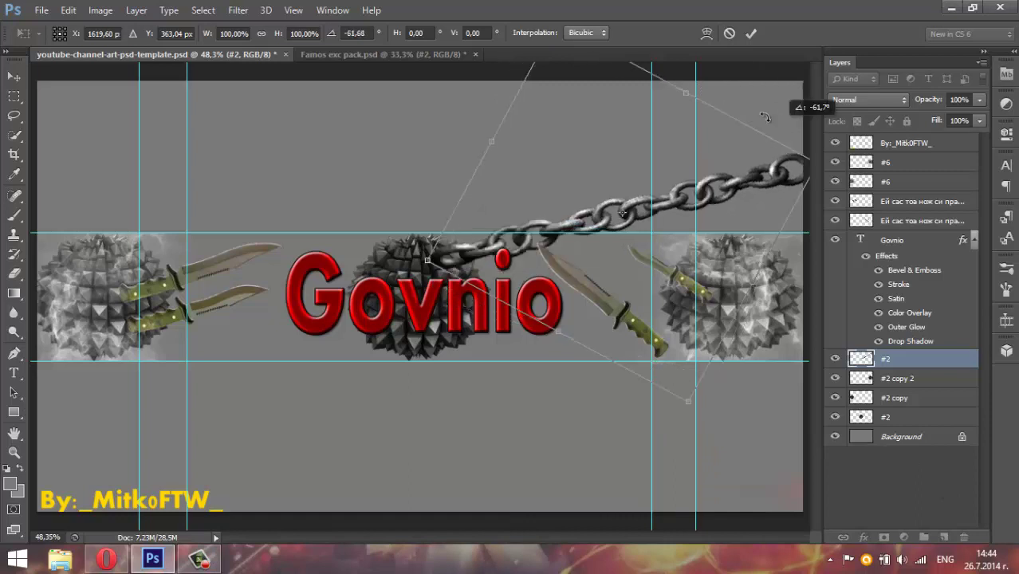
left_click_drag(658, 182, 465, 257)
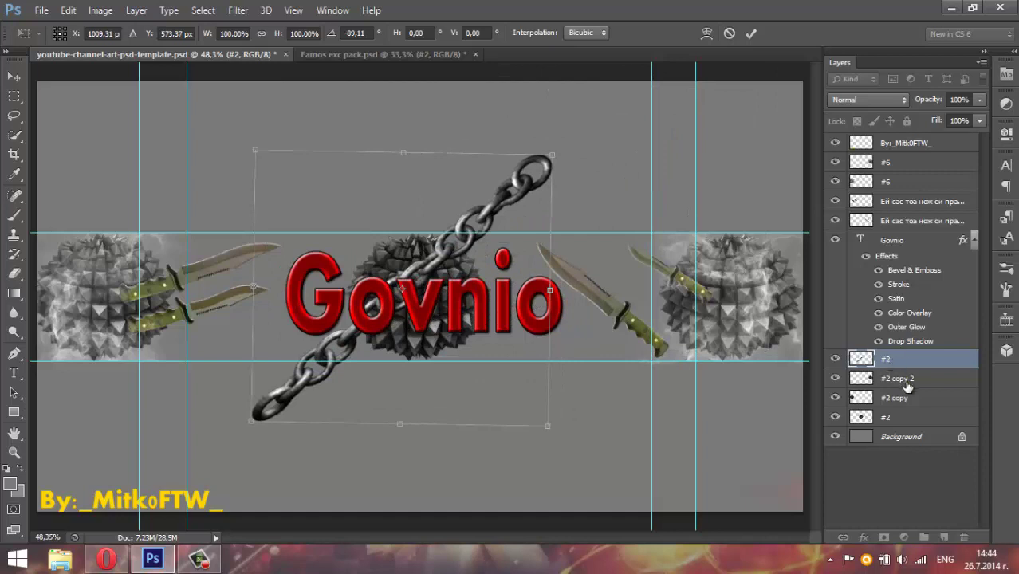
left_click(750, 35)
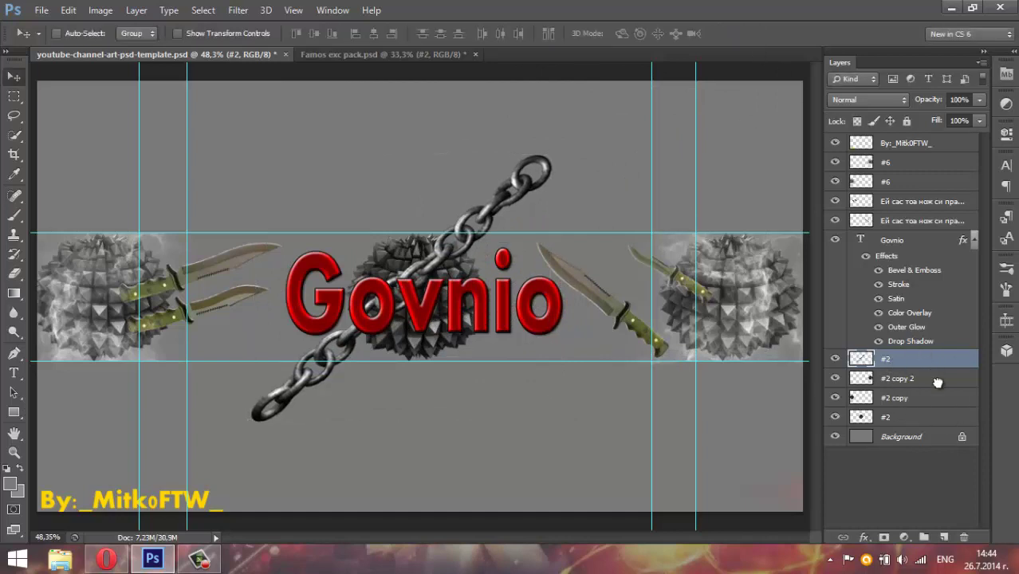
left_click_drag(937, 382, 925, 421)
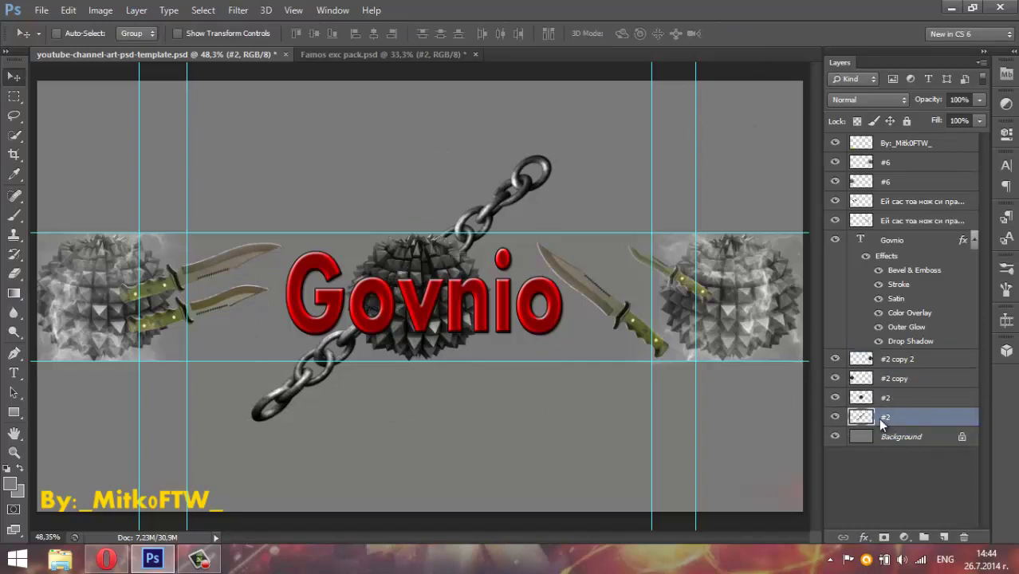
Duplicate the chain layer and rotate the copy about 94° so it crosses the first in an X.
right_click(878, 417)
left_click(604, 125)
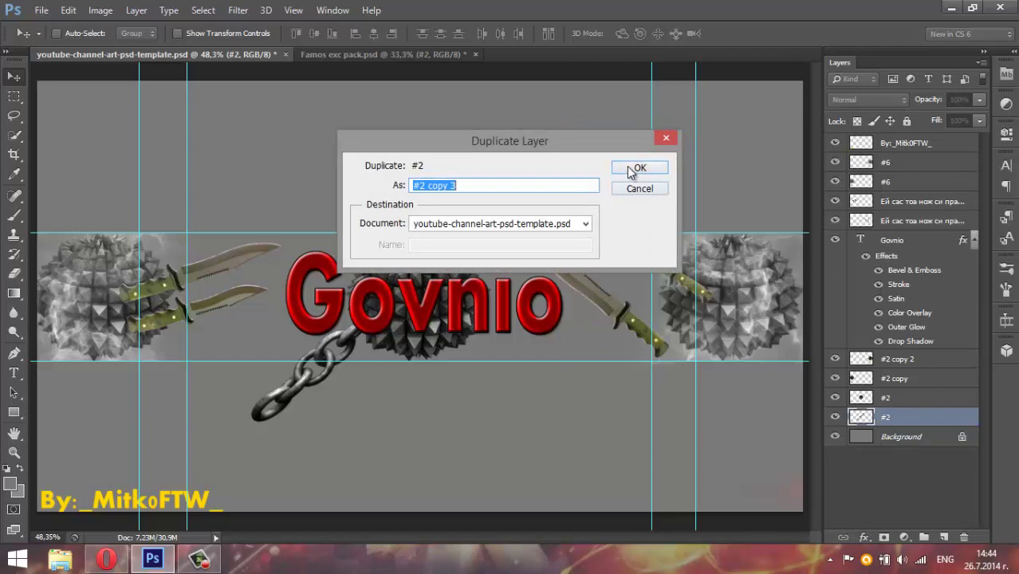
left_click(631, 170)
left_click_drag(496, 203, 602, 276)
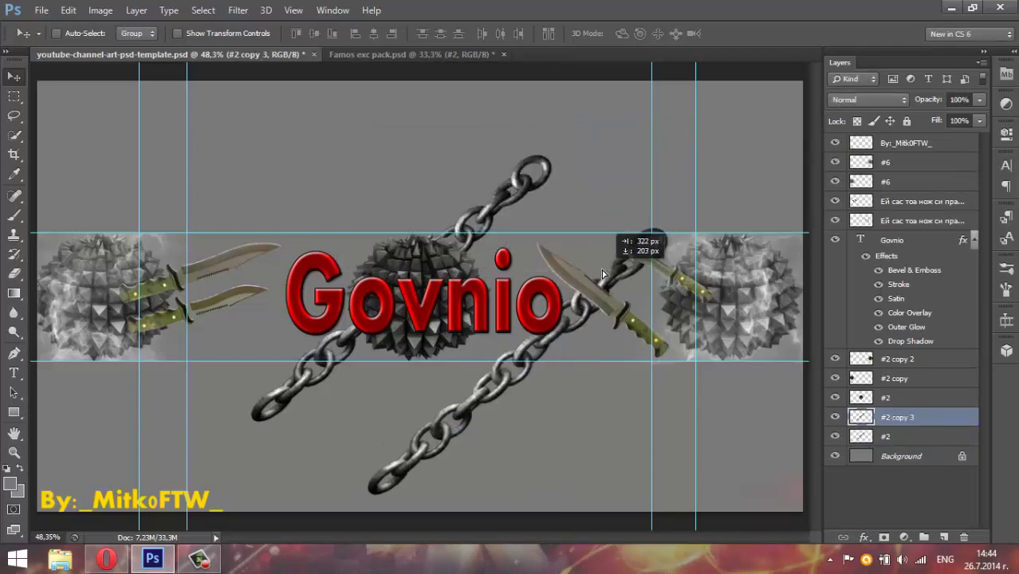
key("ctrl+t")
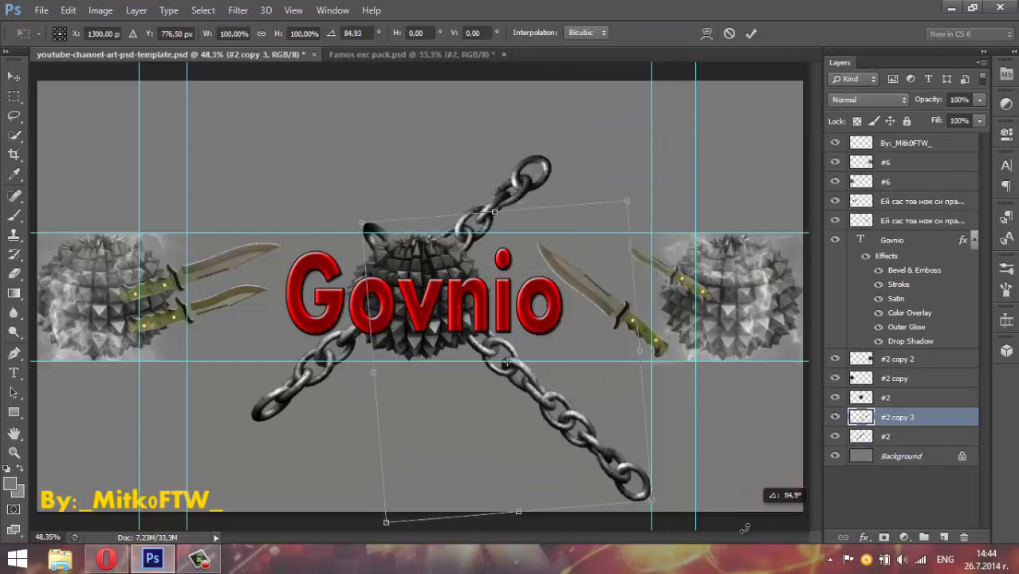
left_click_drag(601, 161, 769, 502)
left_click_drag(490, 375, 456, 340)
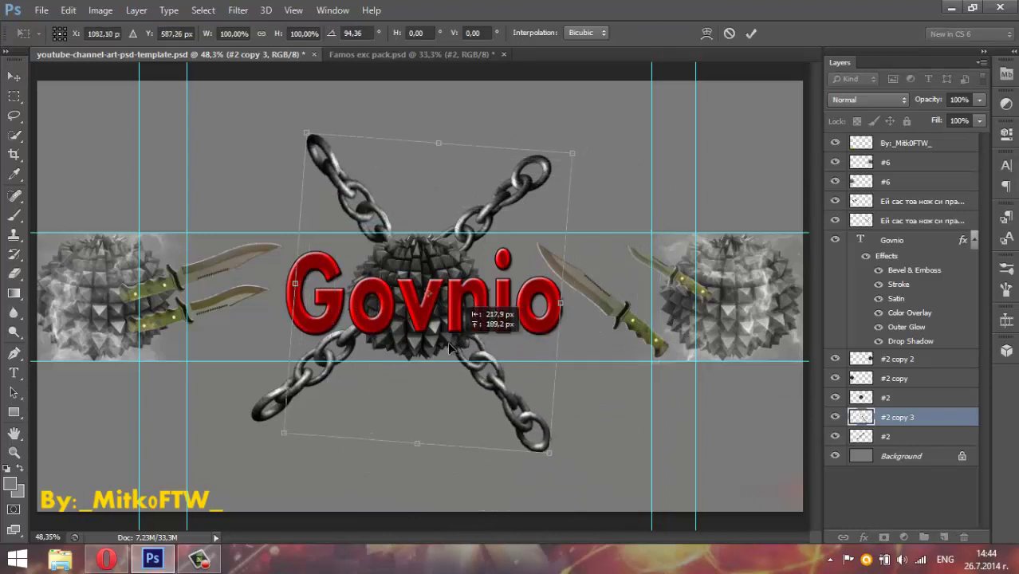
left_click_drag(459, 343, 444, 351)
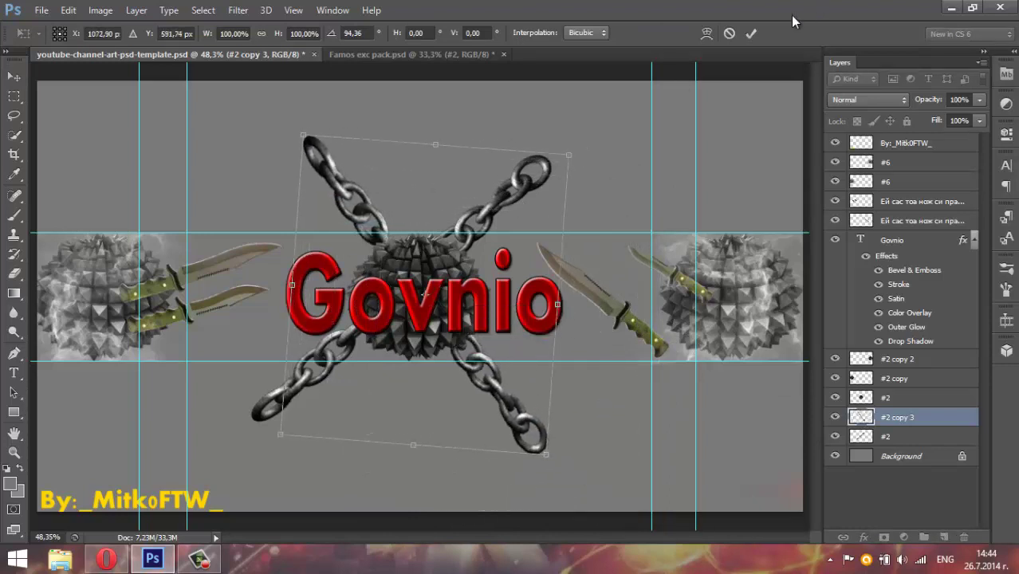
Commit the copied chain's transform and marquee-select the area below the banner strip.
left_click(751, 34)
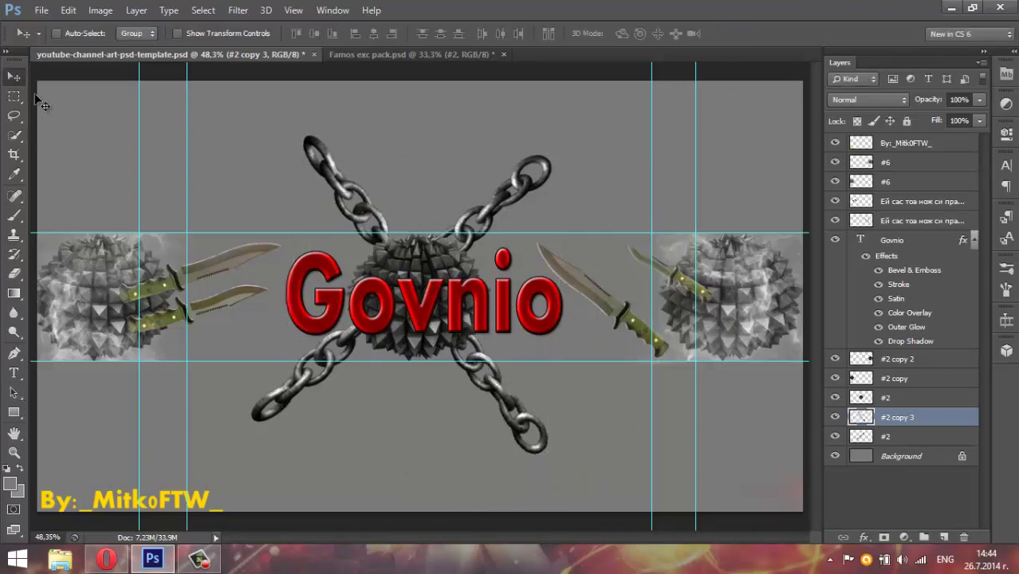
left_click(13, 96)
left_click_drag(185, 370, 726, 464)
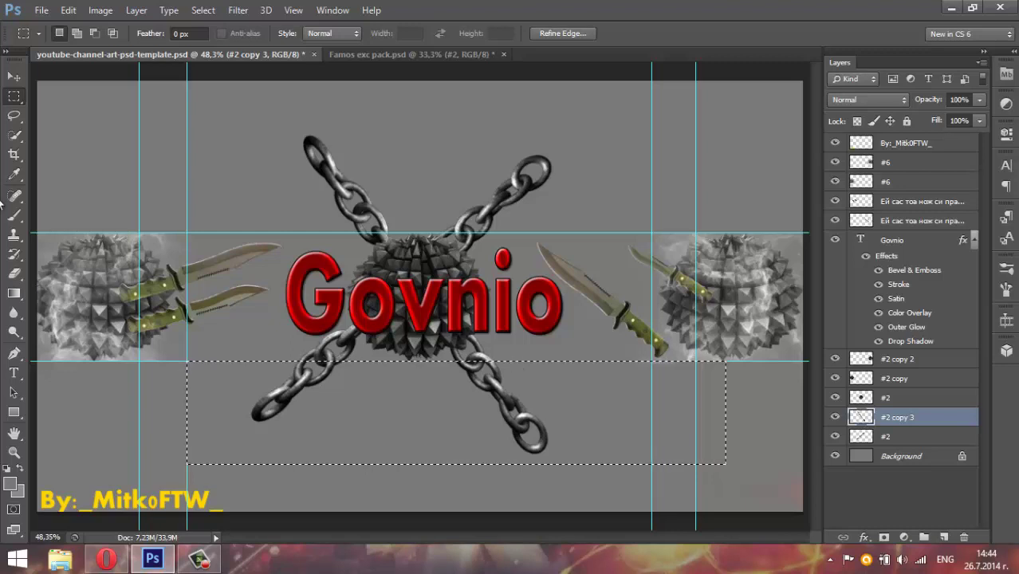
With the Eraser, remove both chain ends hanging below the banner strip.
left_click(14, 254)
left_click(16, 274)
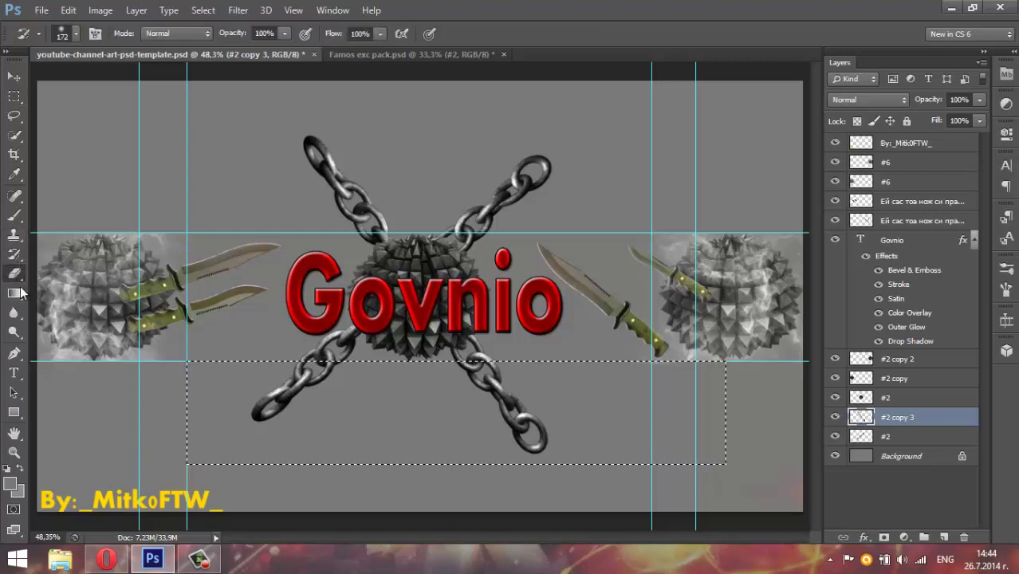
mouse_move(732, 428)
left_mouse_down()
mouse_move(378, 369)
mouse_move(479, 368)
left_mouse_up()
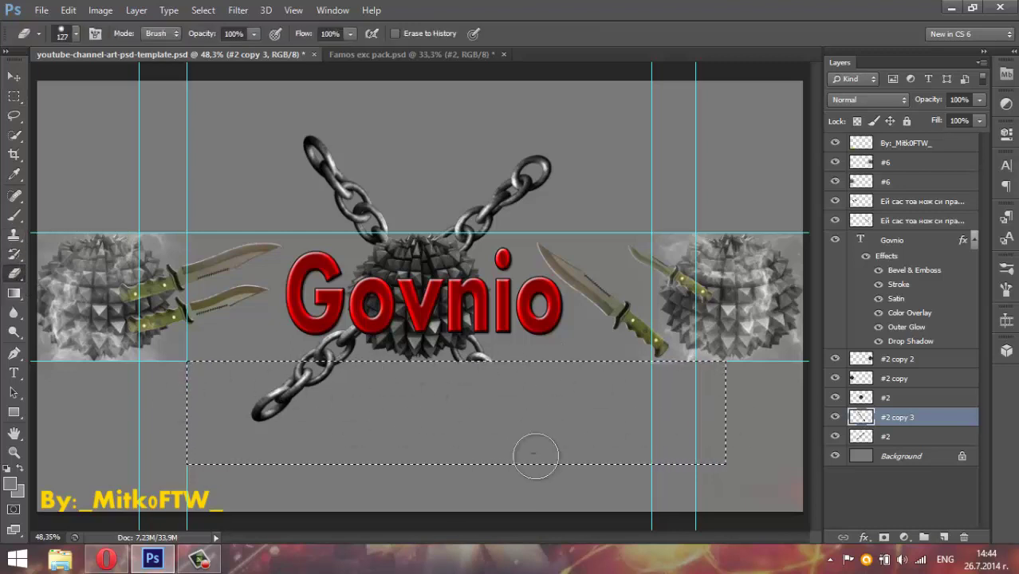
left_click(924, 437)
left_click_drag(212, 433, 406, 380)
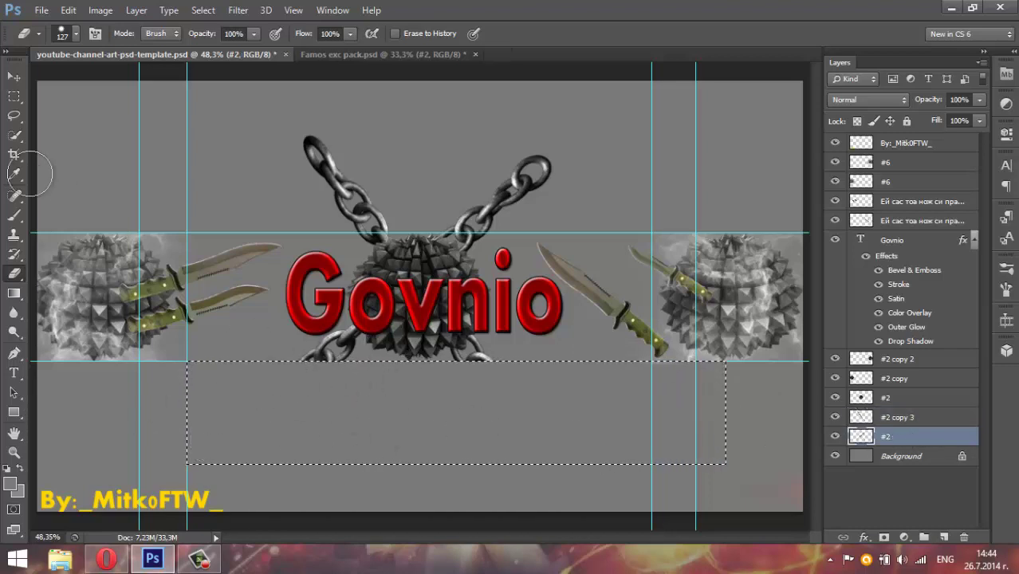
Select the area above the strip, erase both chains poking up there, and deselect.
left_click(13, 96)
left_click_drag(275, 84, 681, 233)
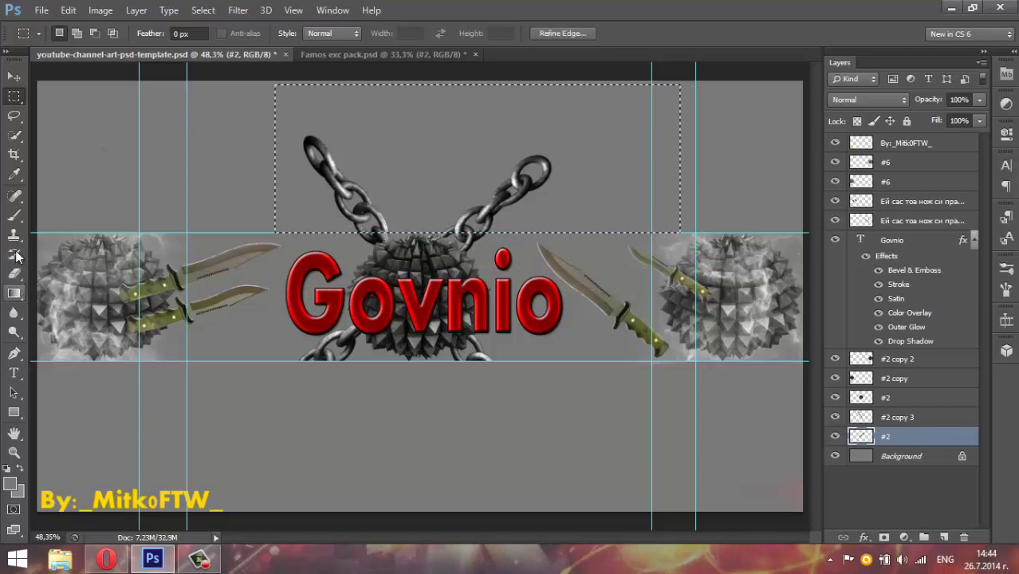
left_click(14, 274)
left_click_drag(421, 163, 740, 195)
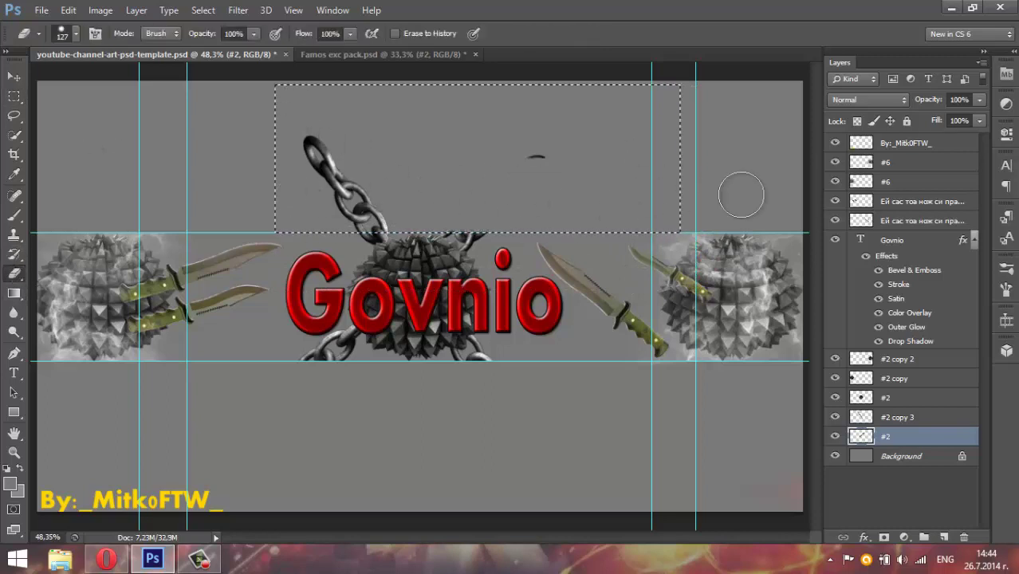
left_click(895, 417)
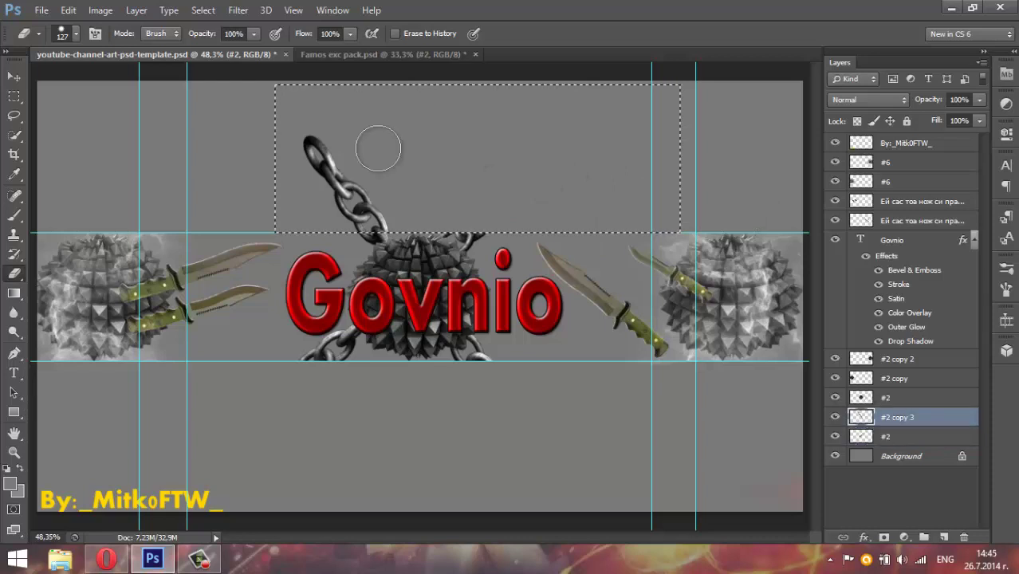
left_click_drag(378, 148, 493, 240)
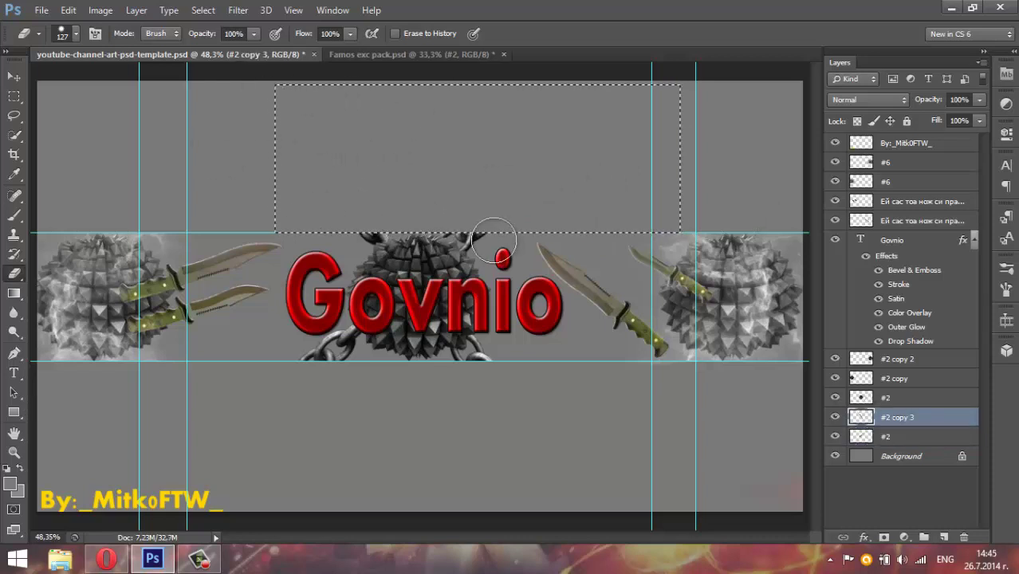
key("ctrl+d")
left_click(15, 76)
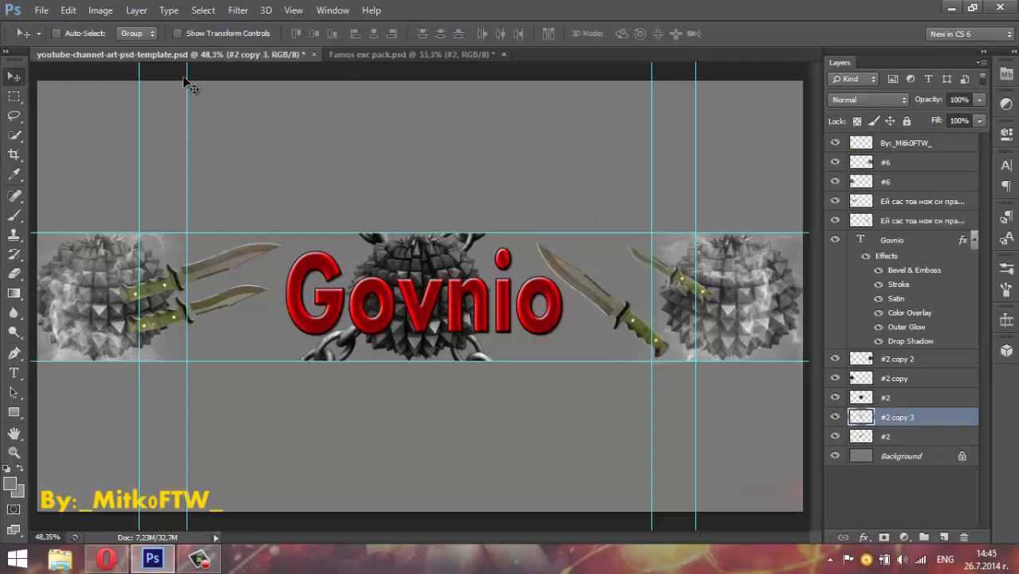
Hide chain #2 in the pack, then bring debris layer #1 into the banner around the left knives.
left_click(390, 56)
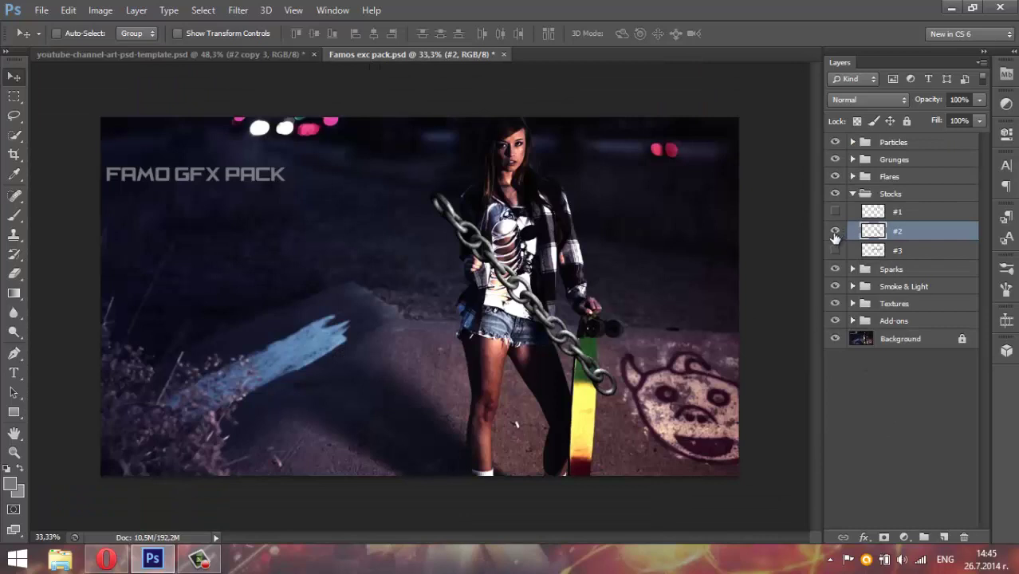
left_click(835, 231)
left_click(835, 212)
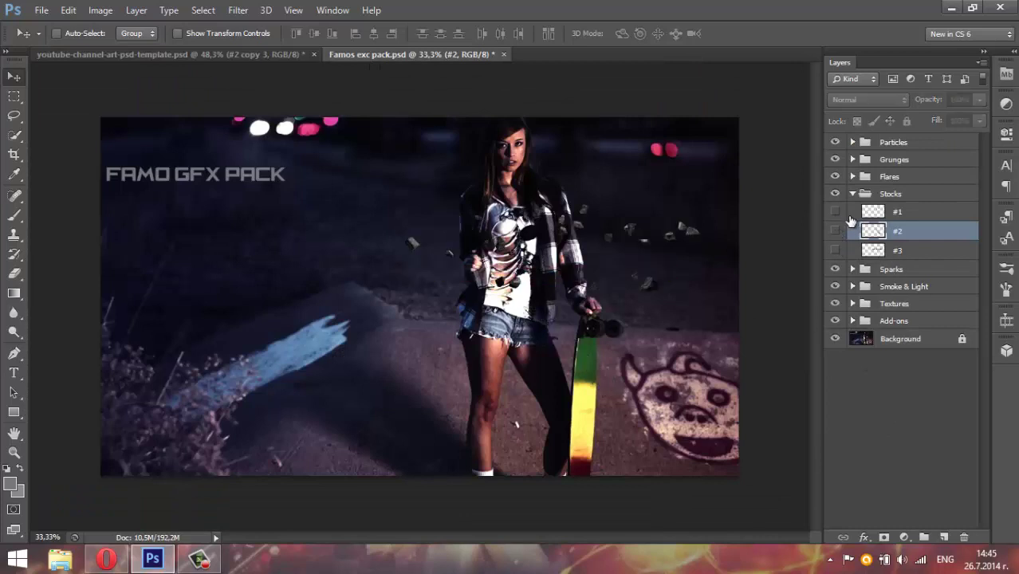
left_click(835, 211)
left_click(877, 211)
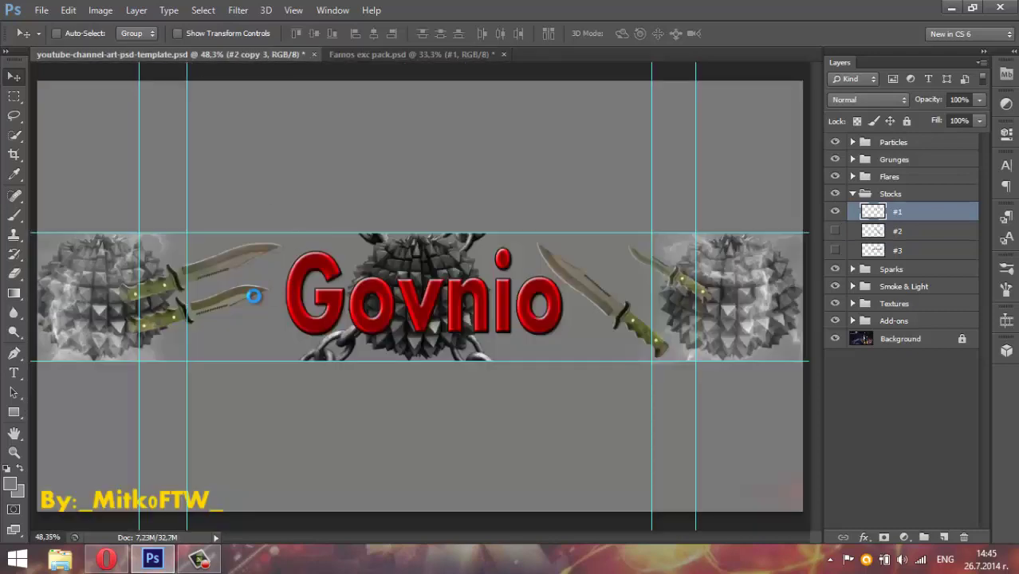
mouse_move(185, 60)
left_mouse_down()
mouse_move(319, 297)
mouse_move(520, 310)
left_mouse_up()
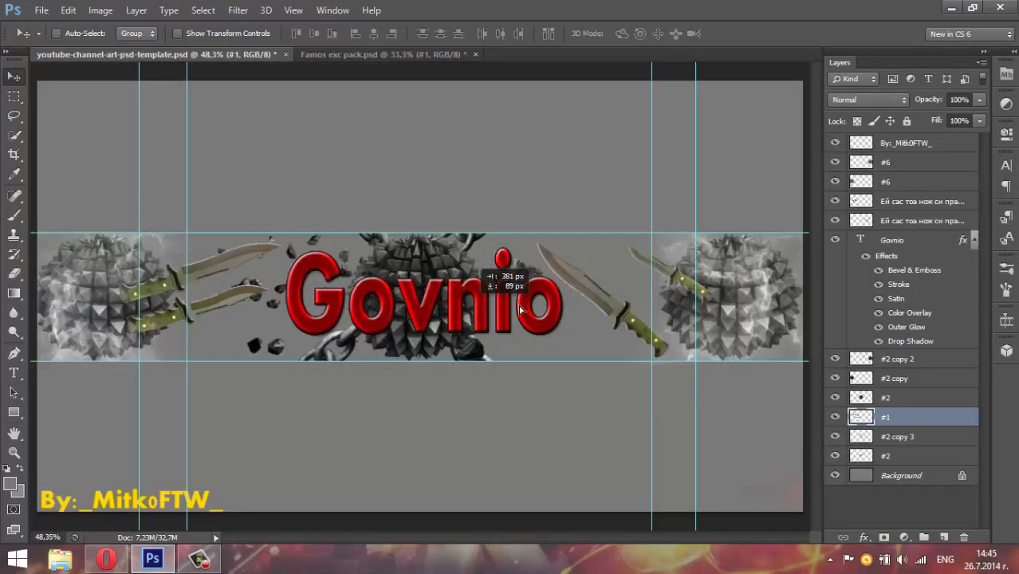
left_click_drag(520, 309, 348, 311)
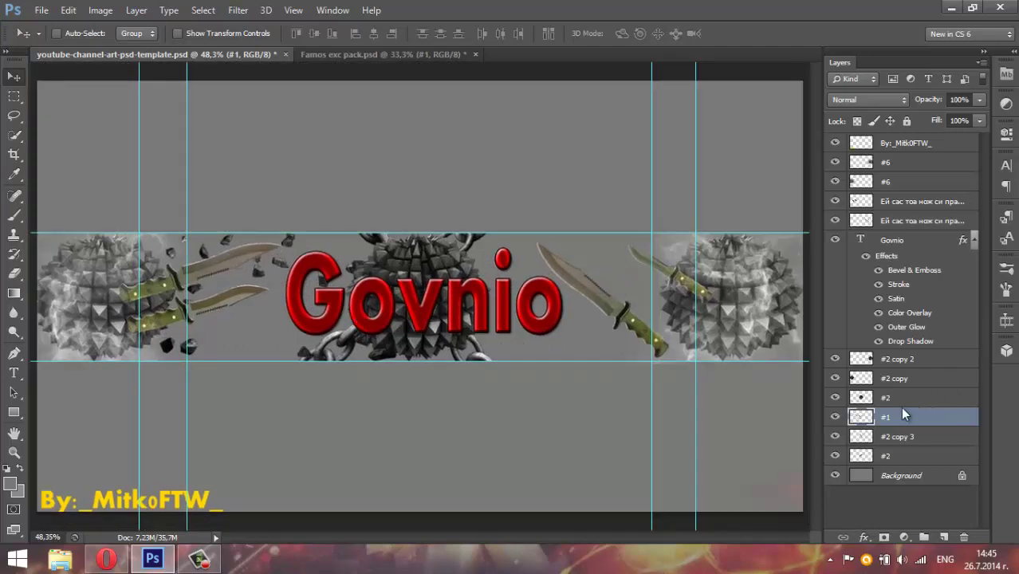
Duplicate the debris layer and move the copy to the banner's right side.
right_click(900, 410)
left_click(642, 129)
left_click(646, 173)
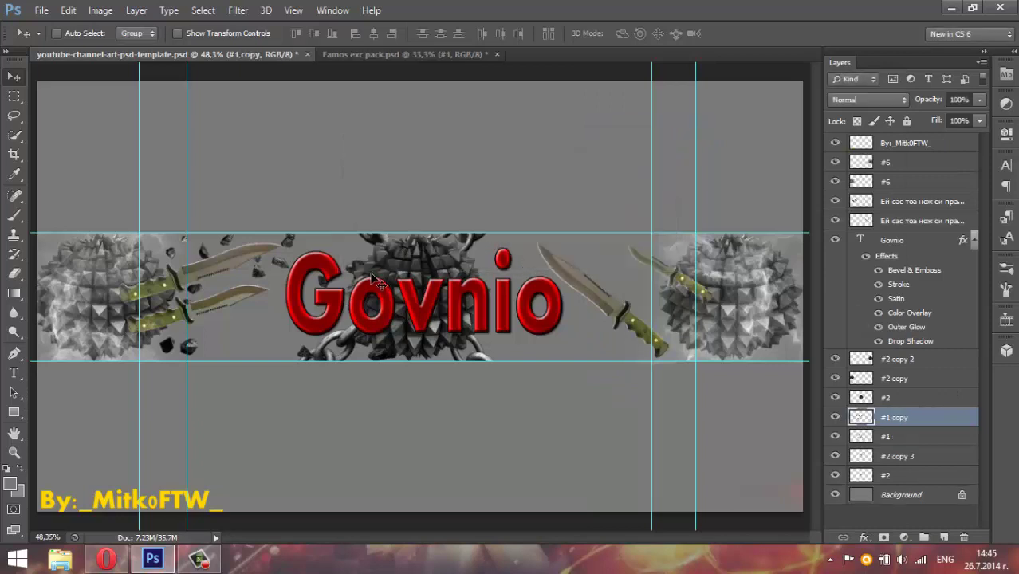
left_click_drag(383, 279, 710, 281)
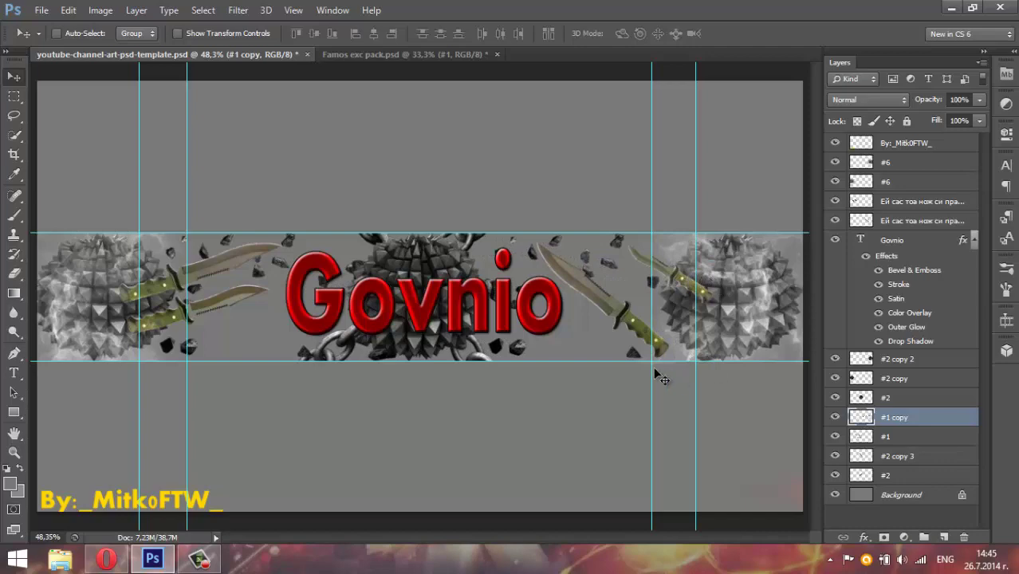
Duplicate the debris again as #1 copy 2 and rotate it 180°.
right_click(918, 417)
left_click(650, 137)
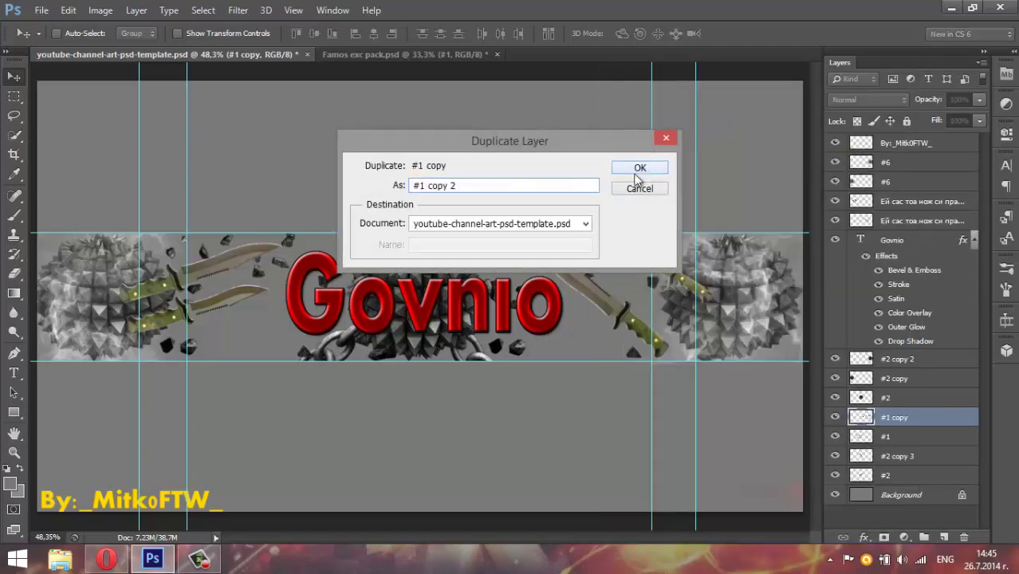
left_click(636, 171)
key("ctrl+t")
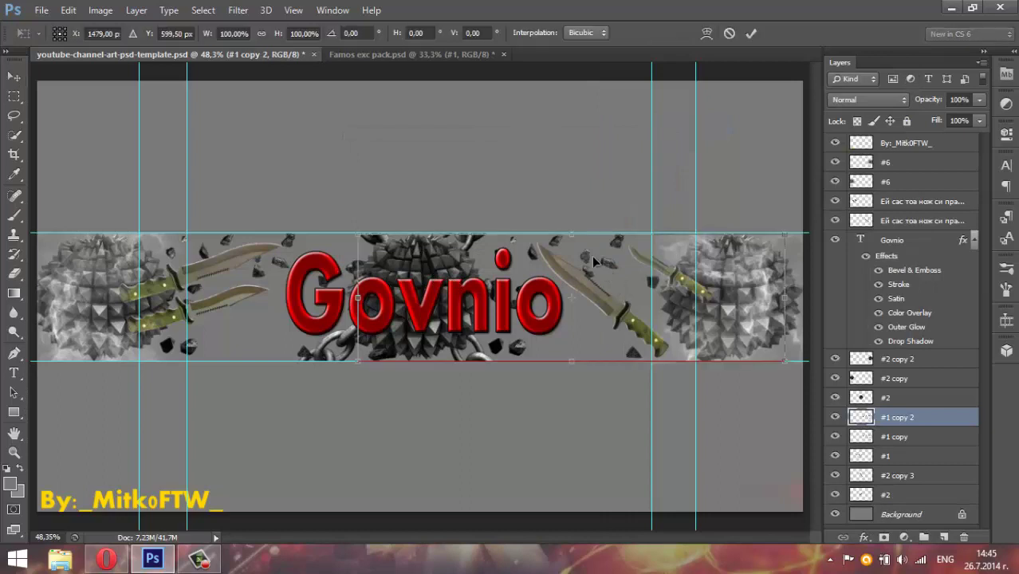
right_click(584, 273)
left_click(659, 426)
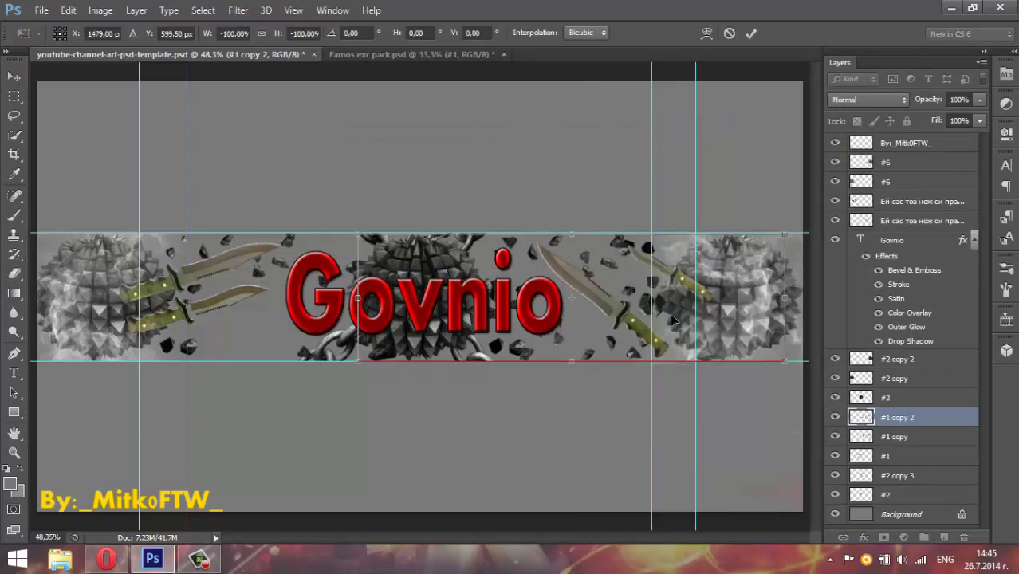
left_click(752, 33)
Duplicate the rotated debris as #1 copy 3 and shift it toward the left knives.
right_click(911, 416)
left_click(652, 127)
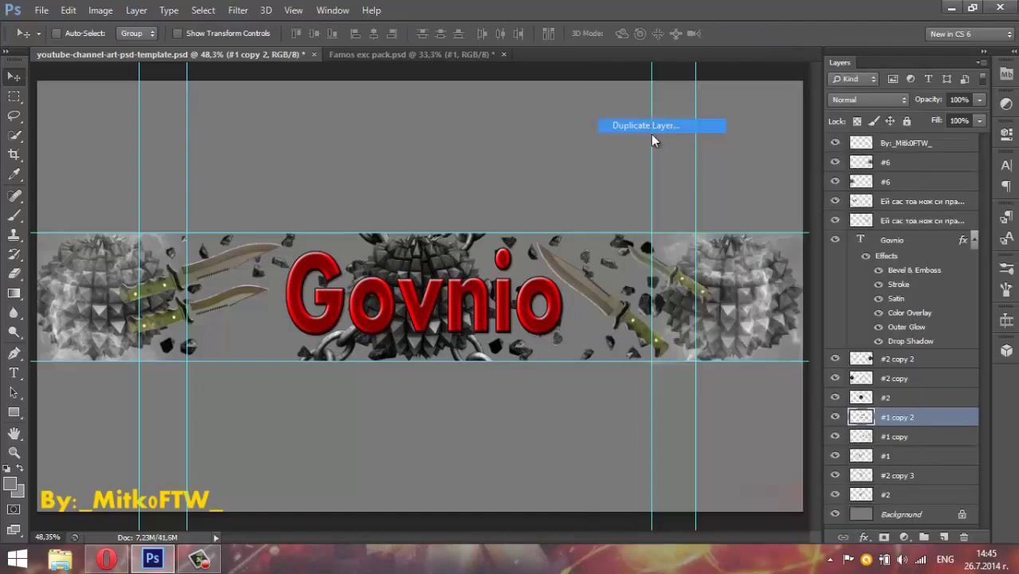
left_click(638, 168)
mouse_move(505, 286)
left_mouse_down()
mouse_move(224, 288)
mouse_move(240, 284)
left_mouse_up()
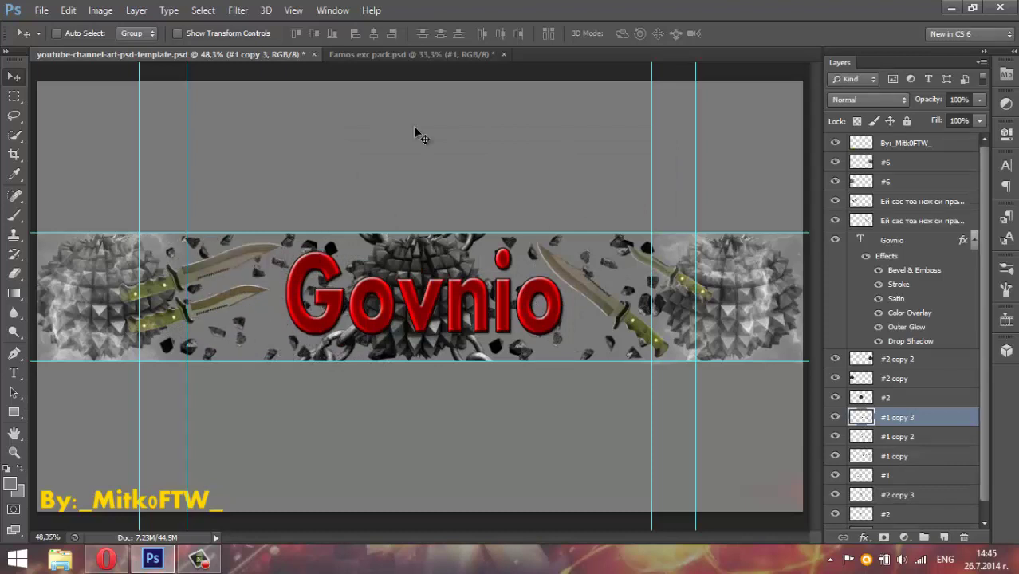
left_click(407, 55)
left_click(835, 231)
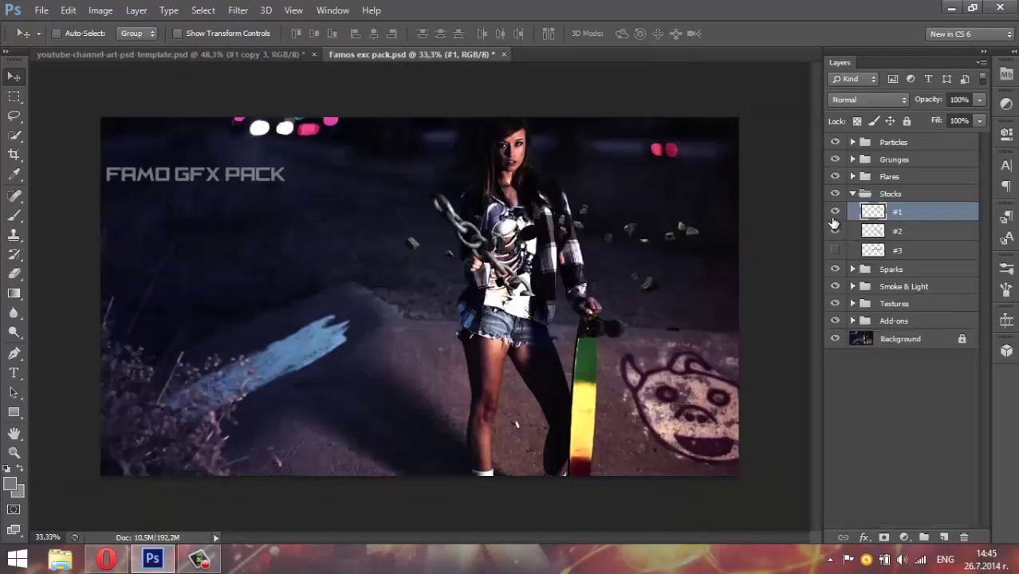
left_click(835, 231)
left_click(835, 211)
left_click(854, 195)
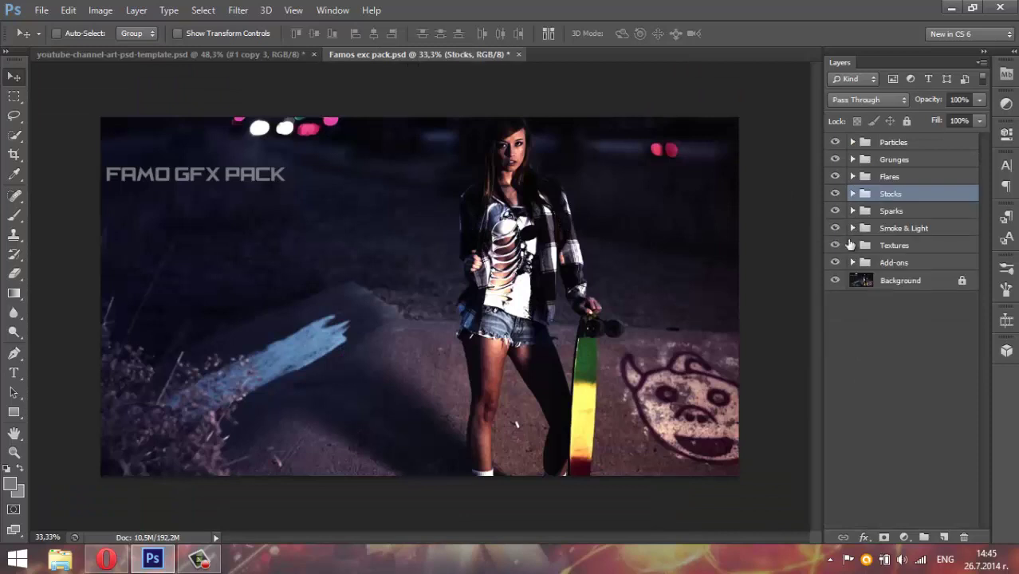
left_click(887, 231)
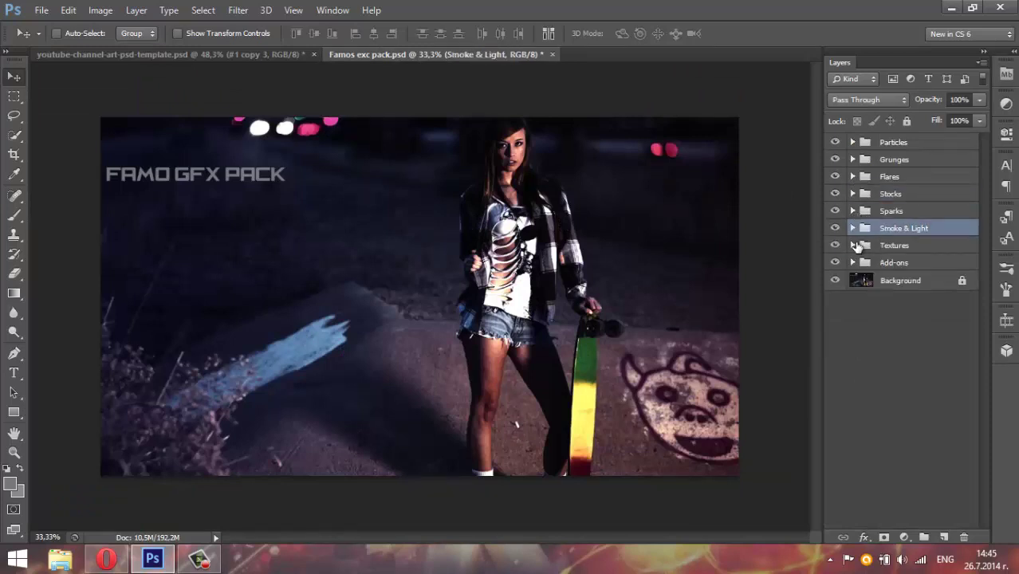
left_click(853, 246)
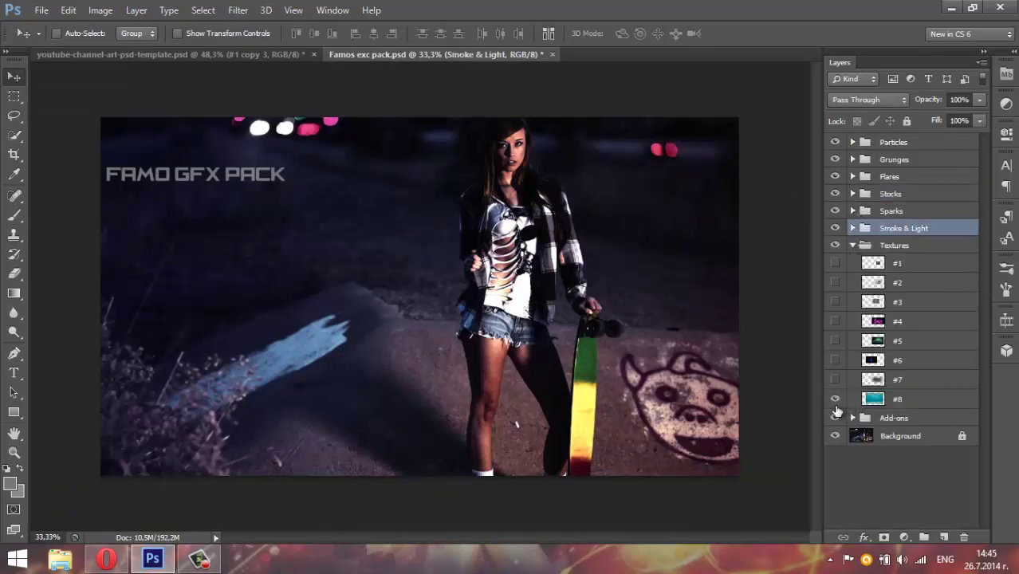
left_click(835, 400)
left_click(835, 400)
left_click(853, 245)
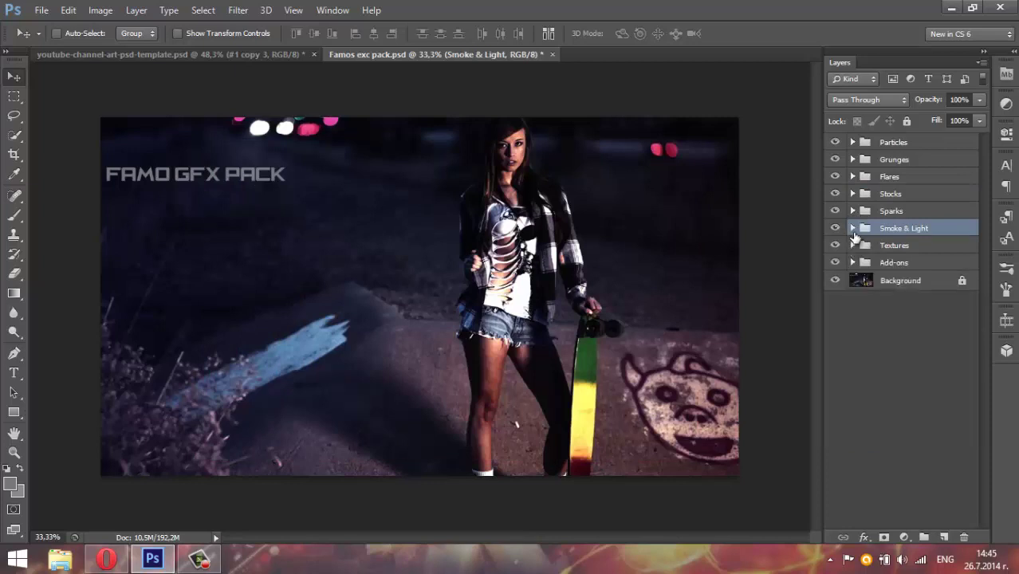
left_click(852, 229)
left_click(852, 229)
left_click(852, 263)
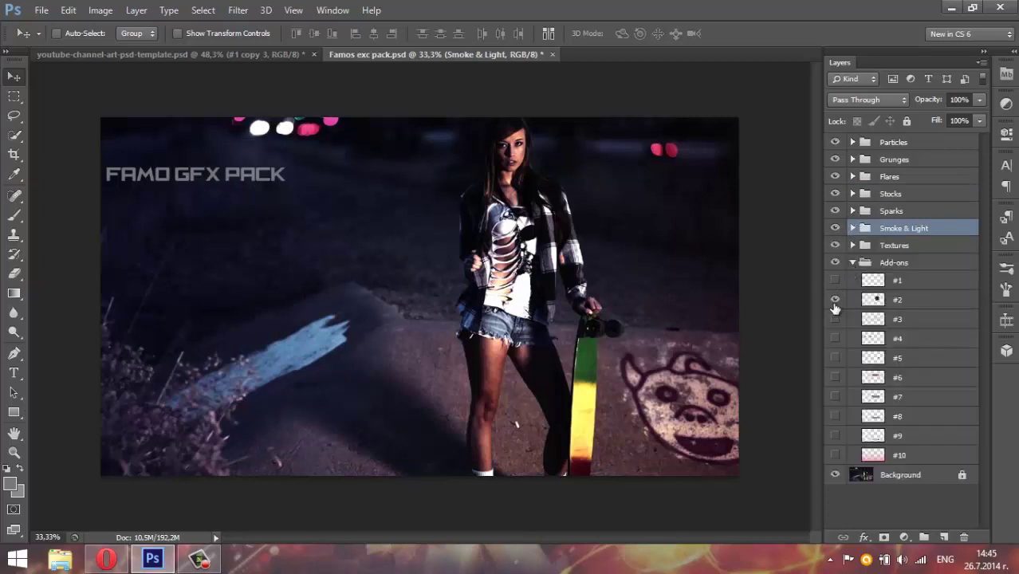
left_click(834, 300)
left_click(835, 300)
left_click(853, 229)
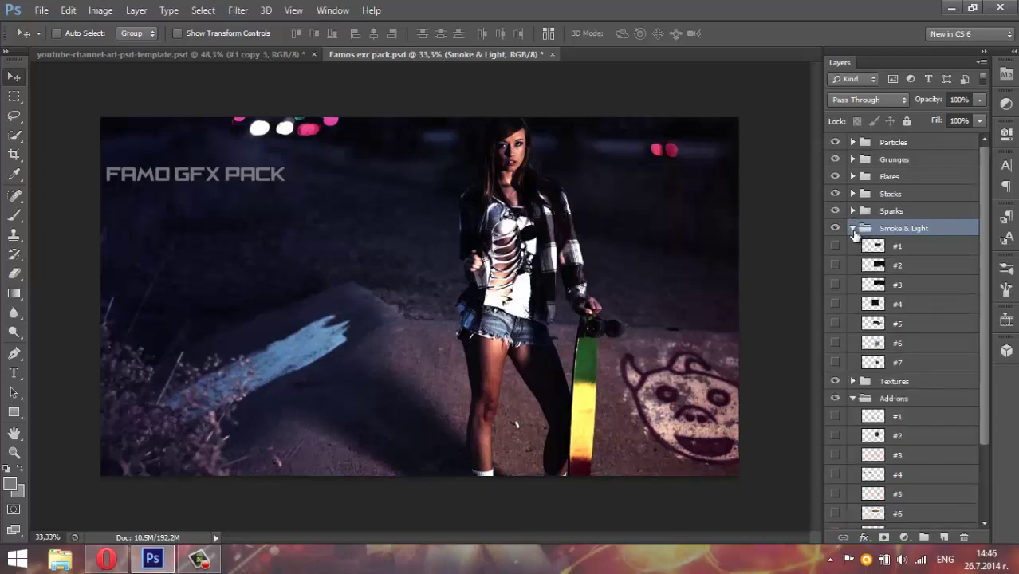
left_click(852, 229)
left_click(853, 263)
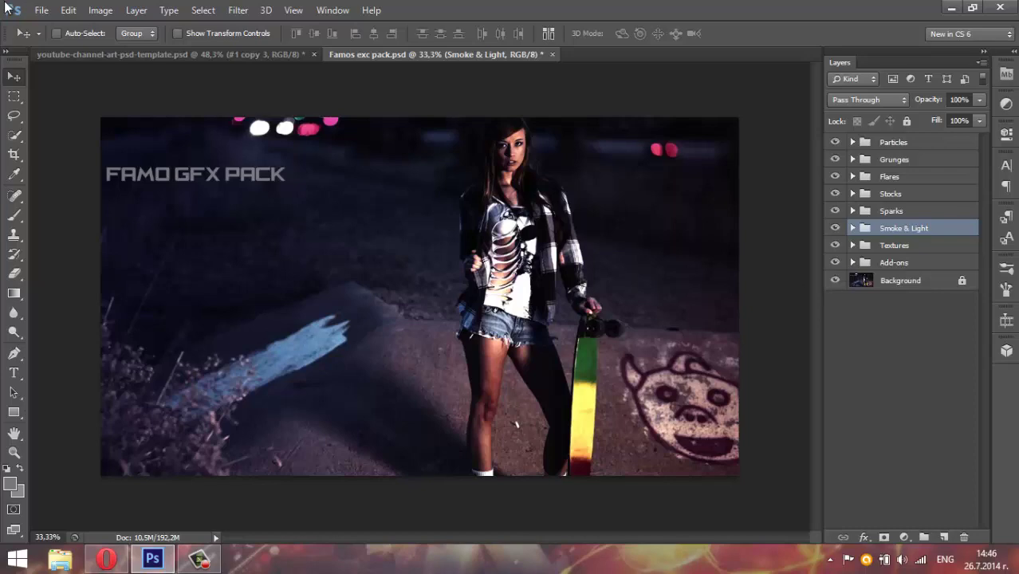
left_click(91, 54)
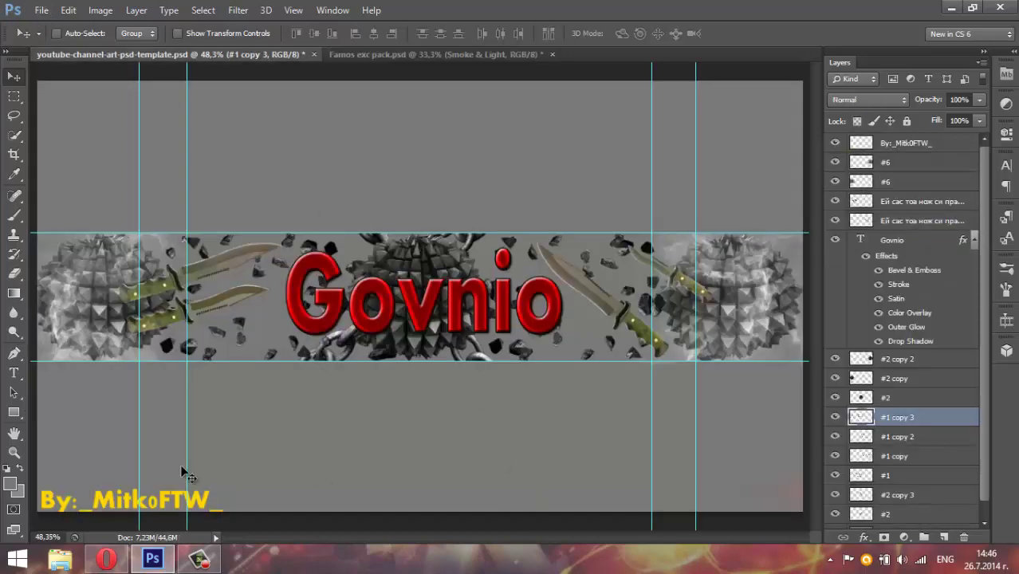
left_click(42, 10)
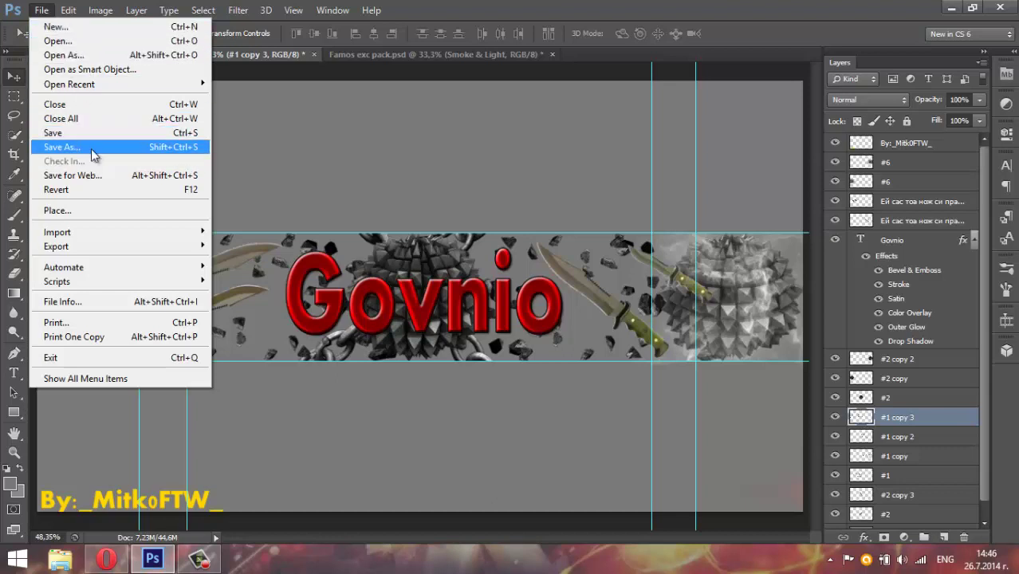
left_click(611, 483)
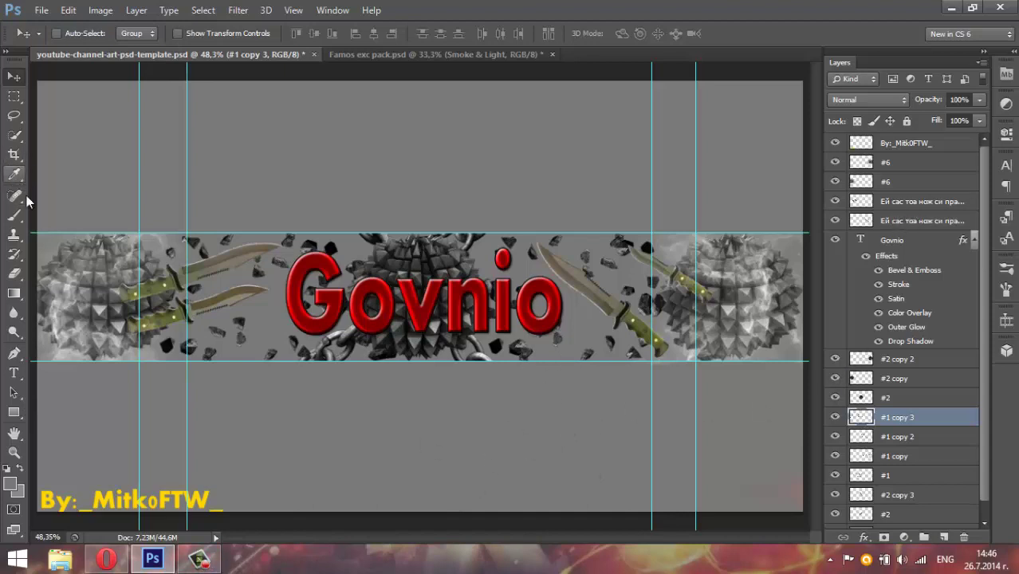
left_click(14, 253)
left_click(14, 194)
left_click(13, 273)
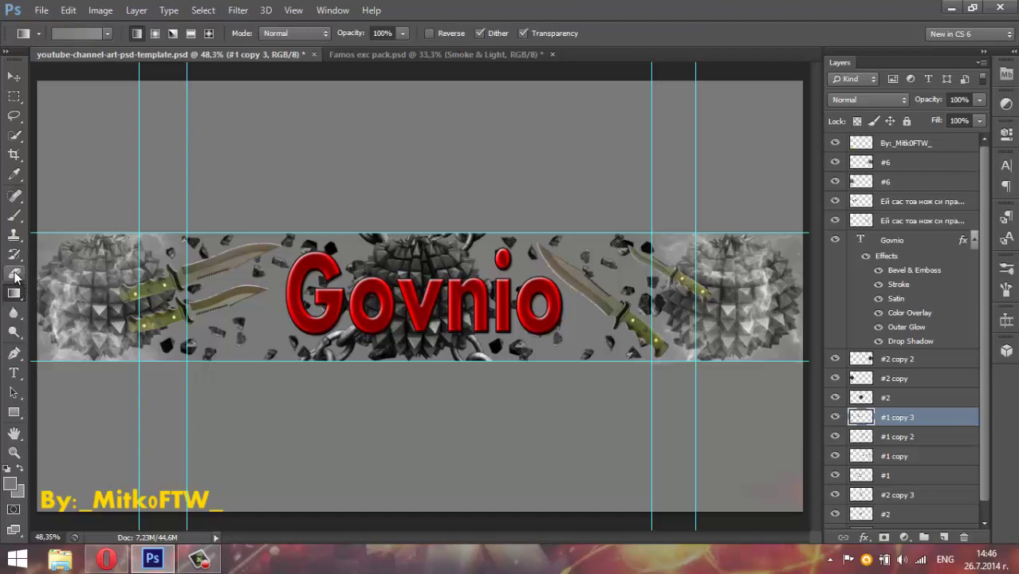
left_click(14, 294)
left_click(13, 393)
left_click(14, 354)
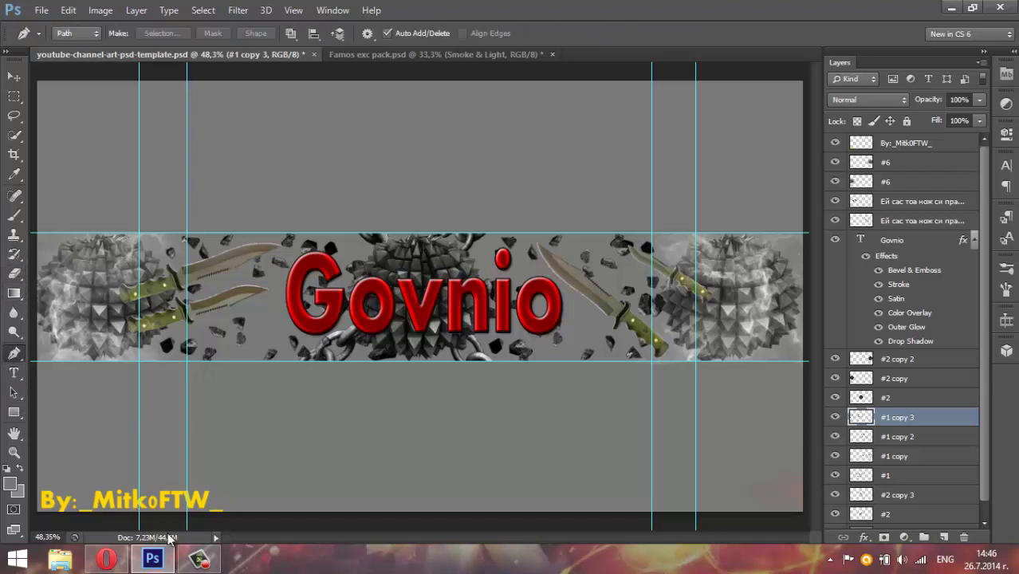
left_click(198, 558)
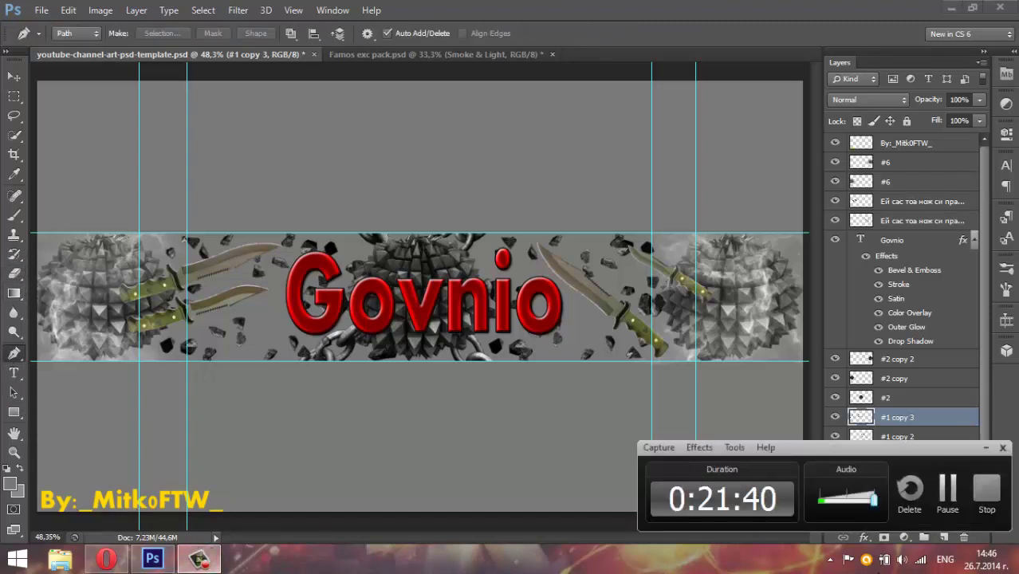